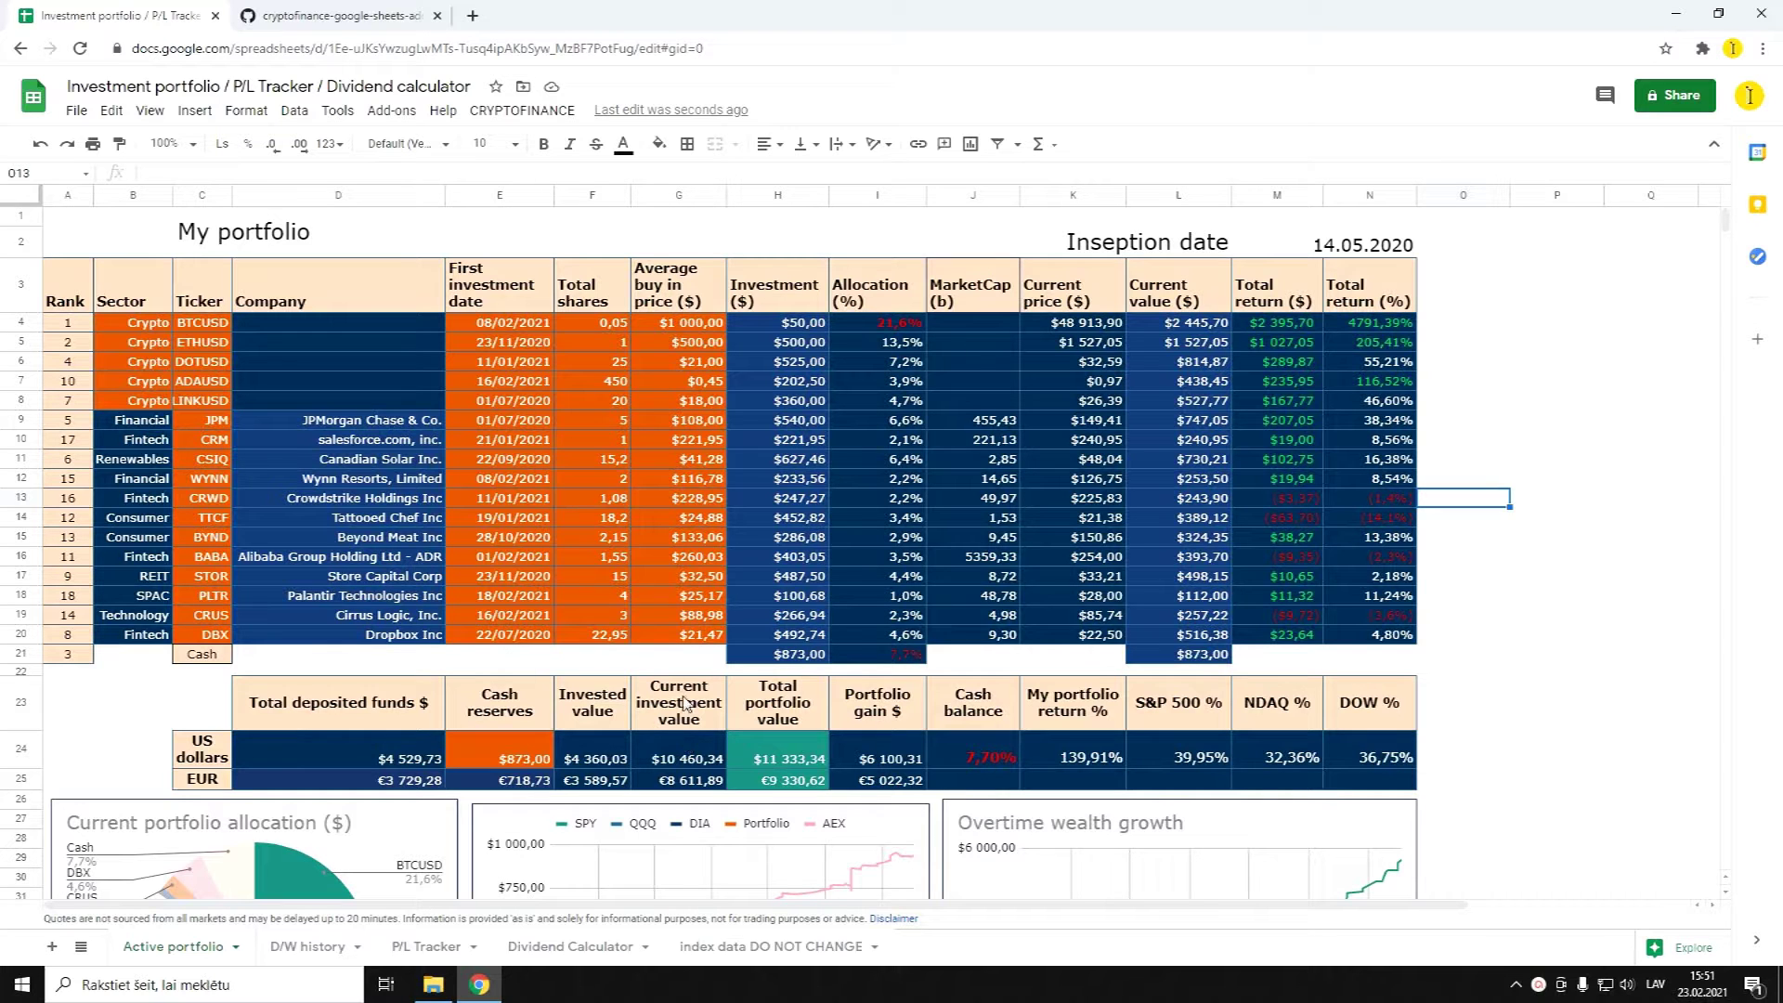
click(616, 639)
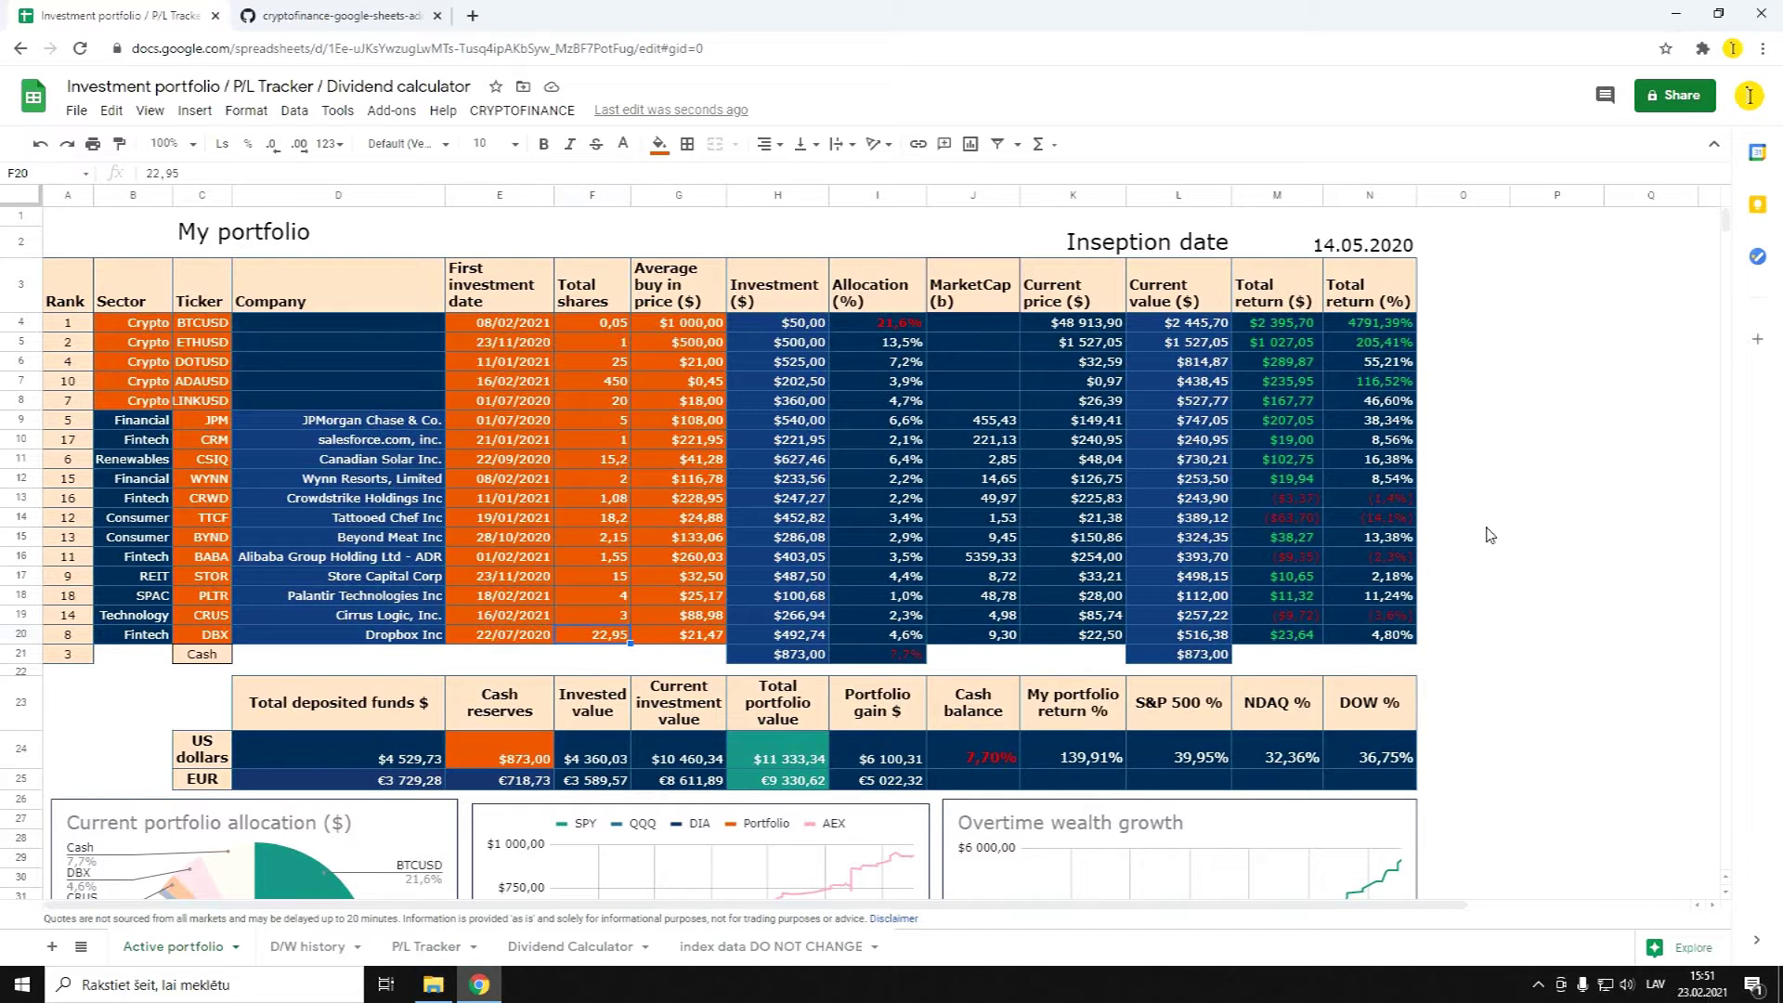
click(1558, 576)
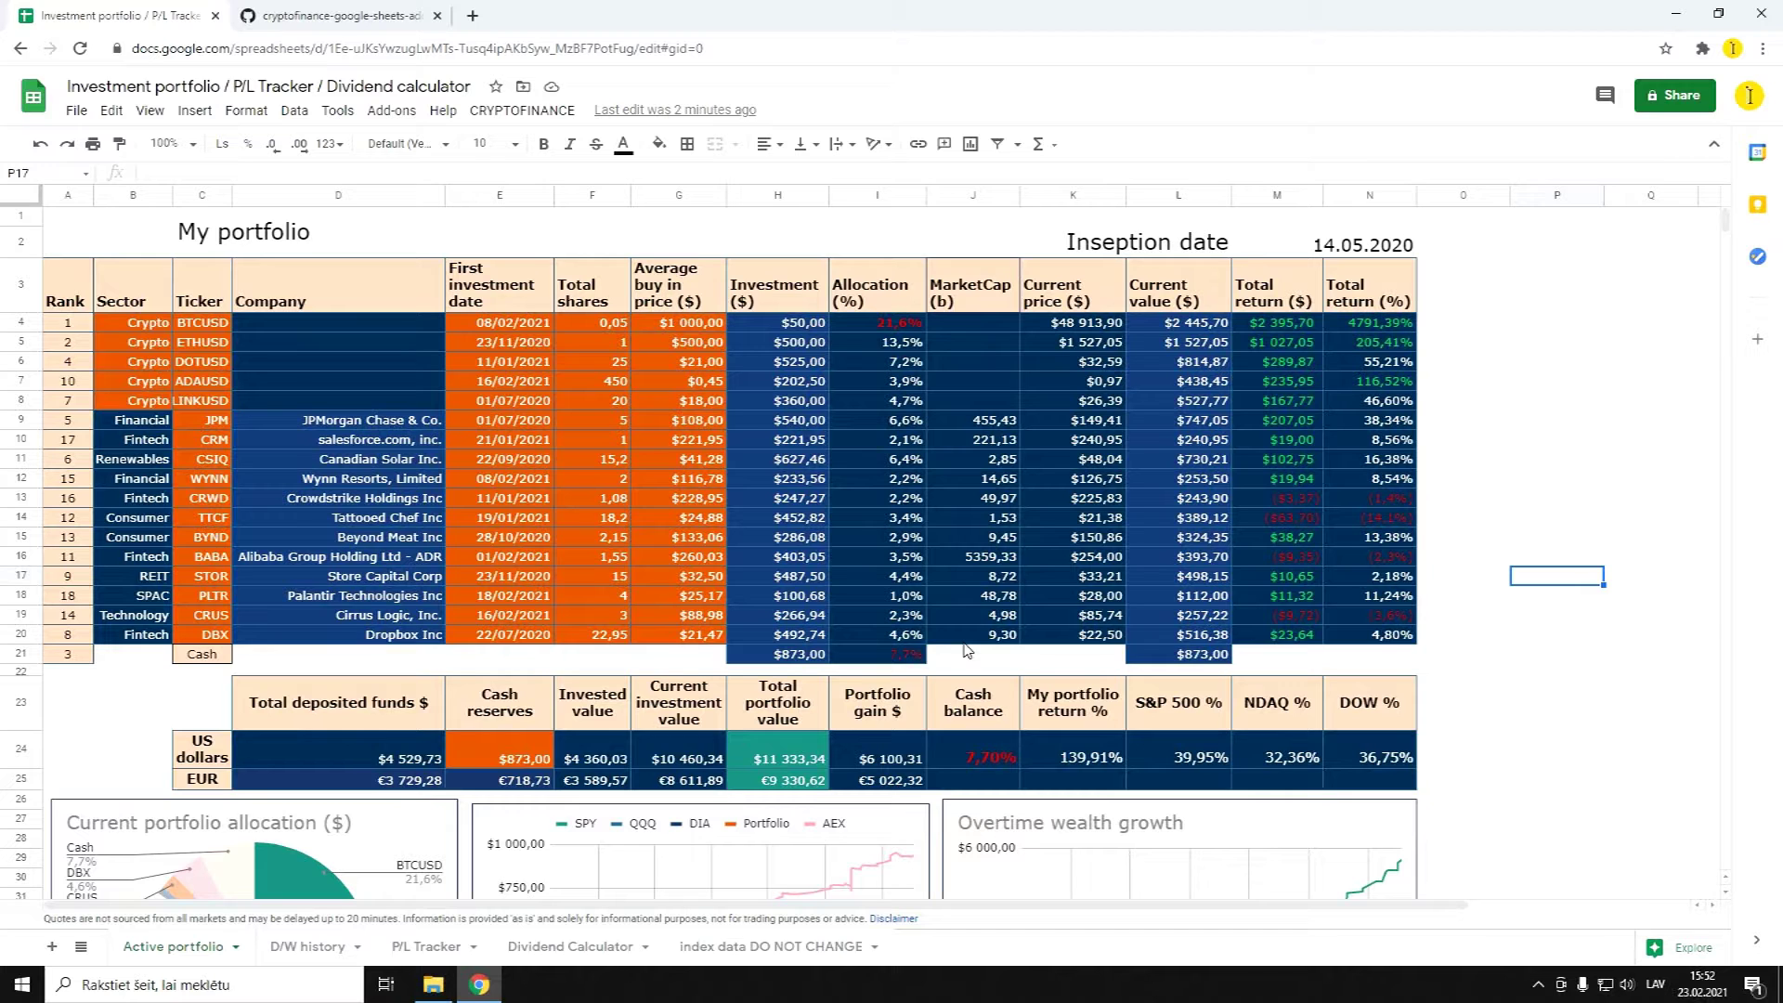
click(130, 405)
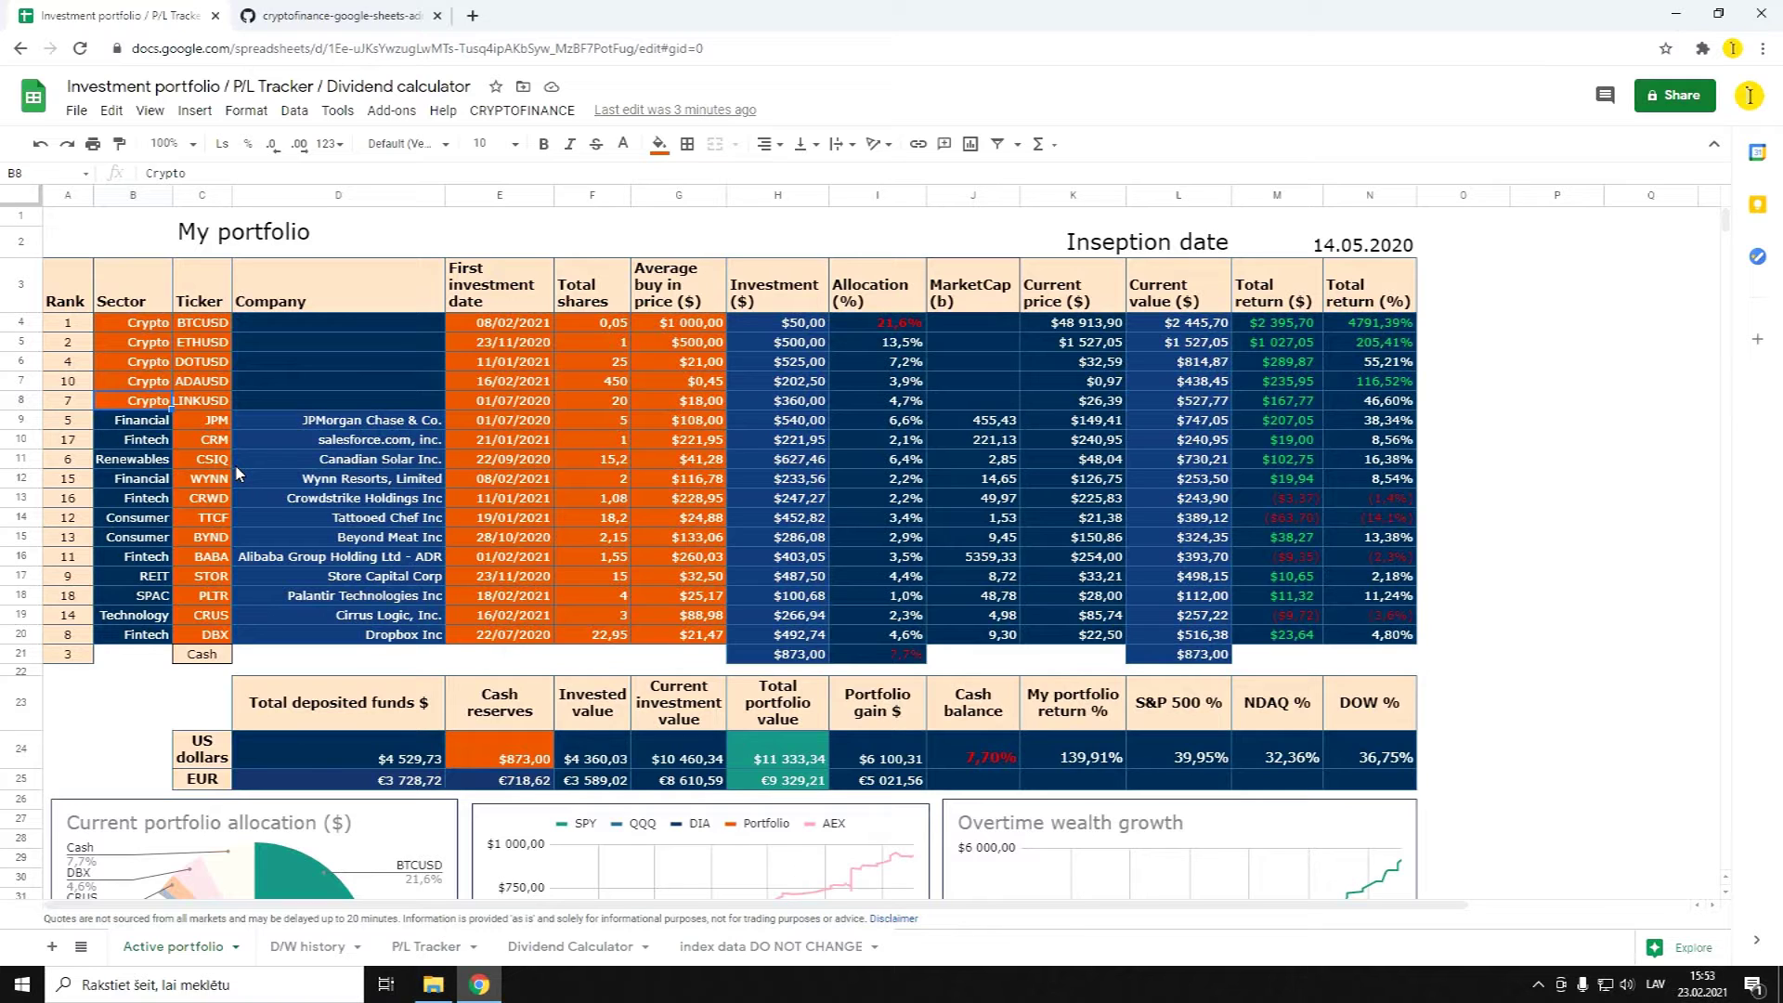
click(1557, 616)
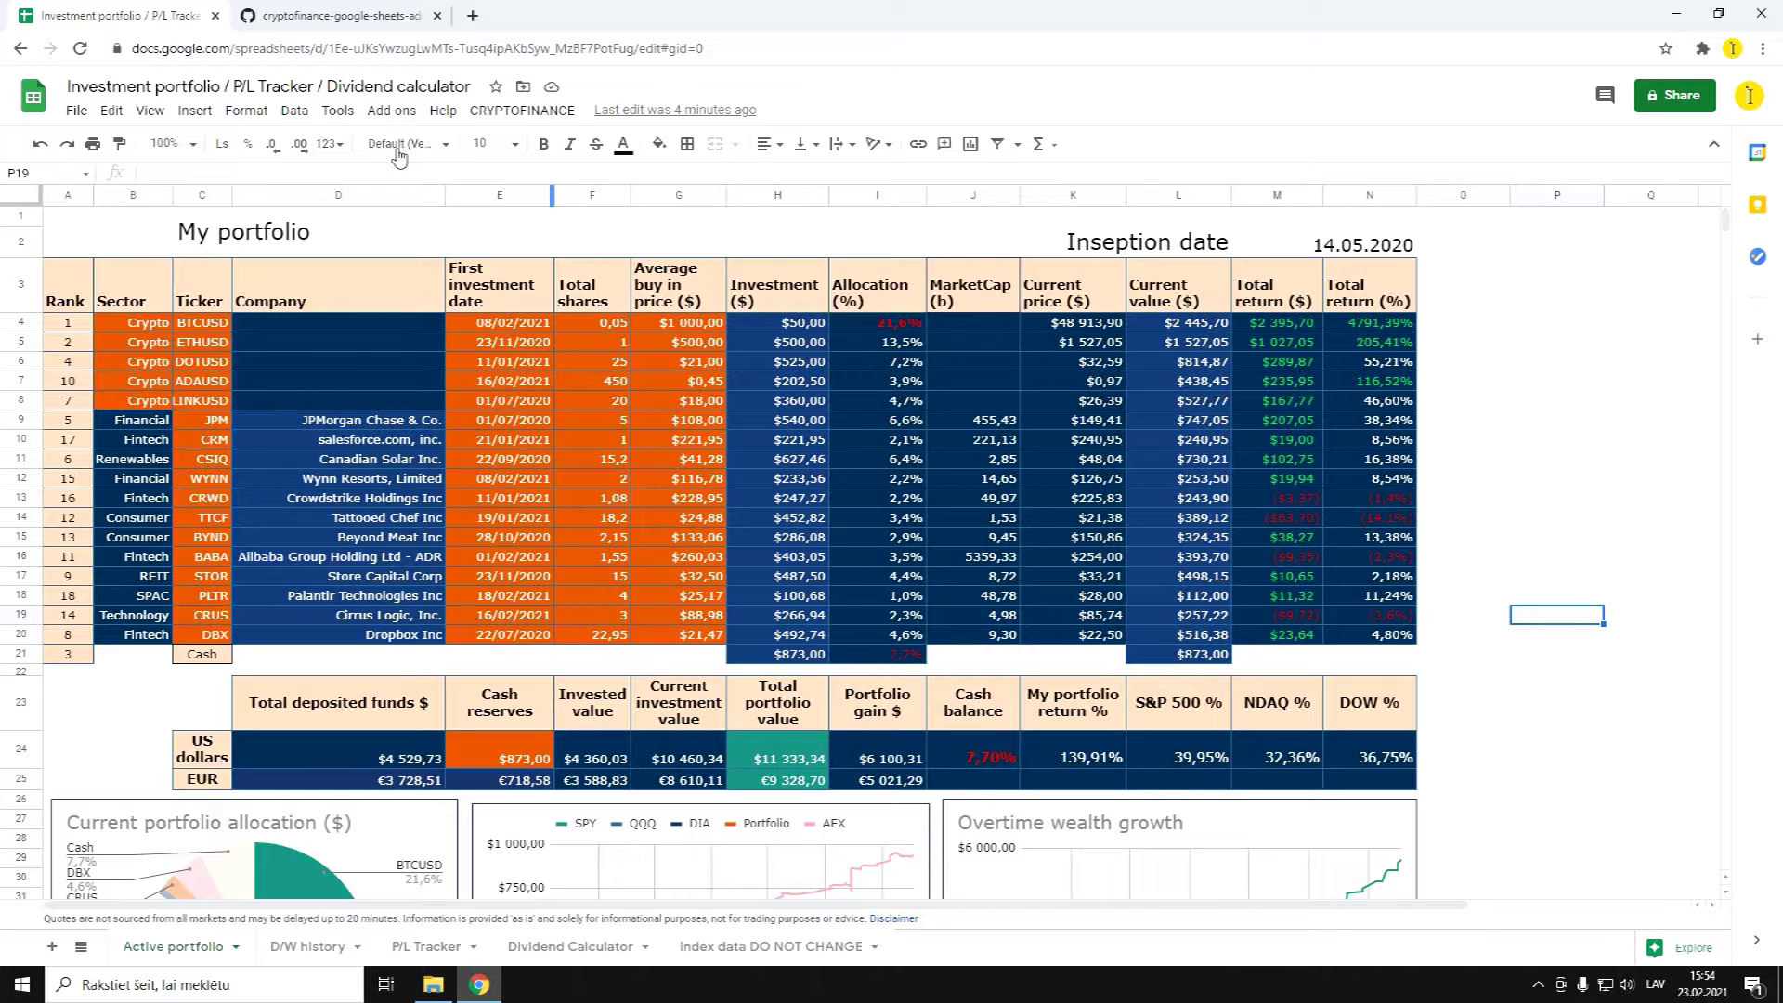
Open the spreadsheet's script editor and look through the CRYPTOFINANCE code in Code.gs
click(339, 115)
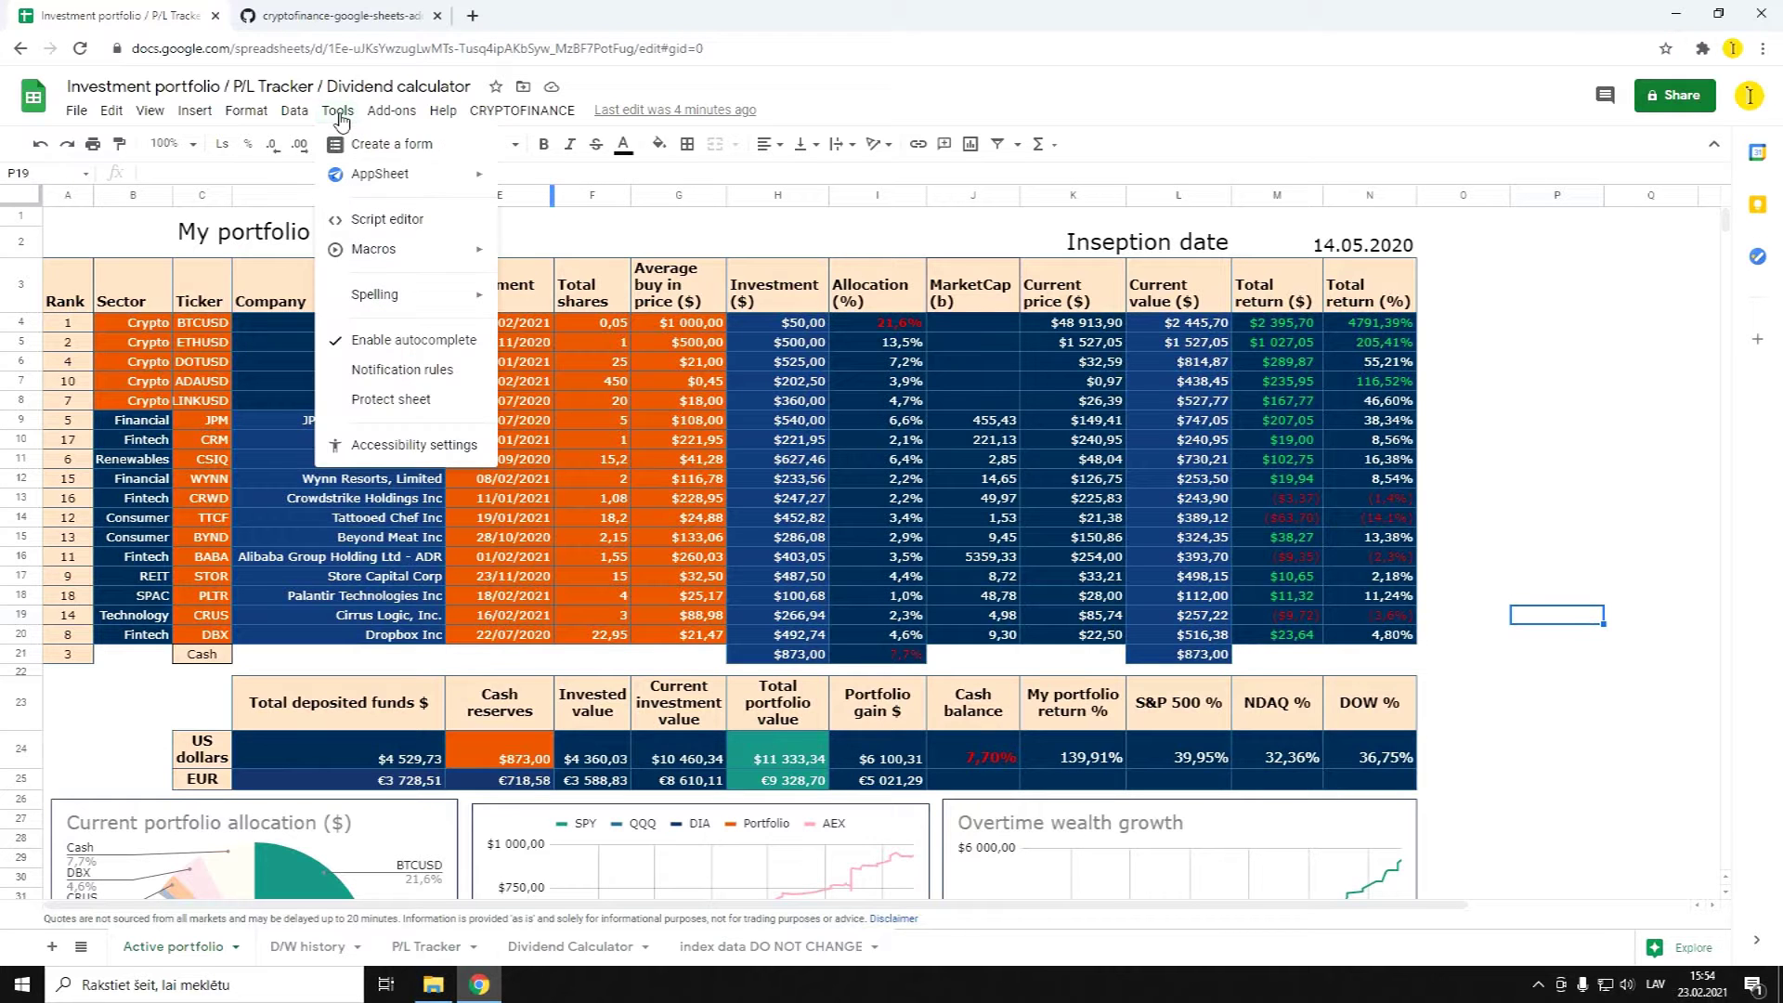
click(359, 223)
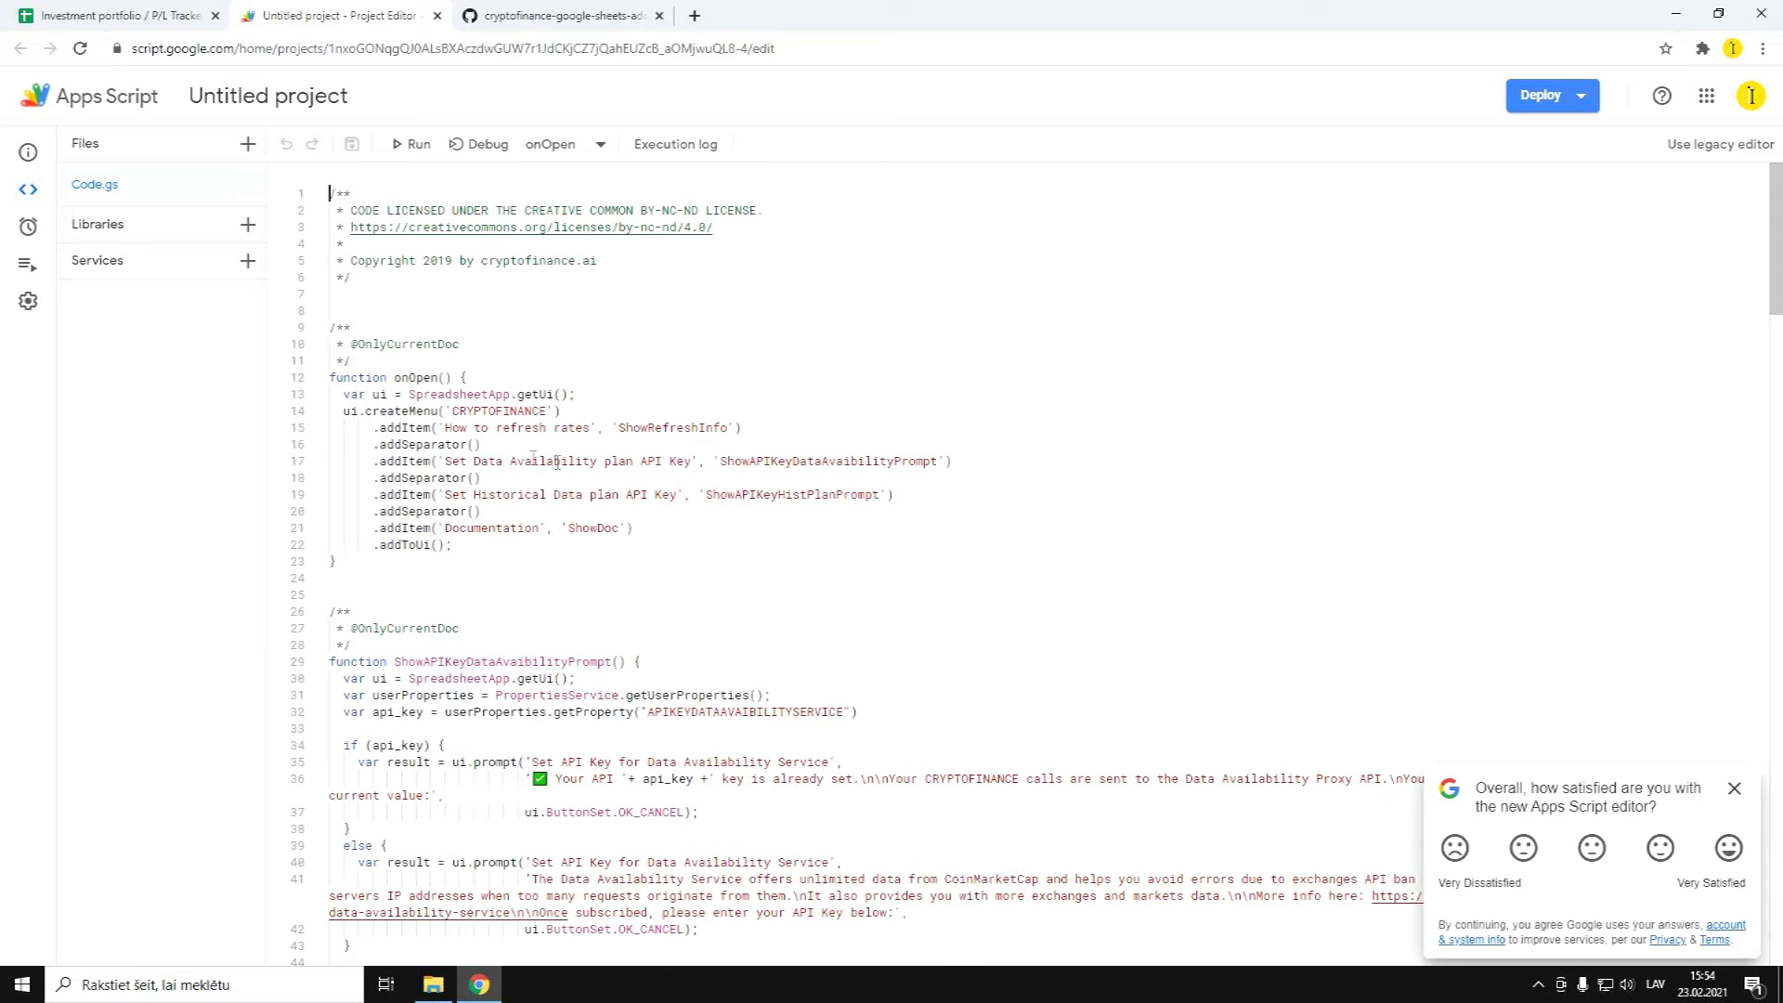
scroll(830, 661, down, 5)
scroll(829, 661, down, 3)
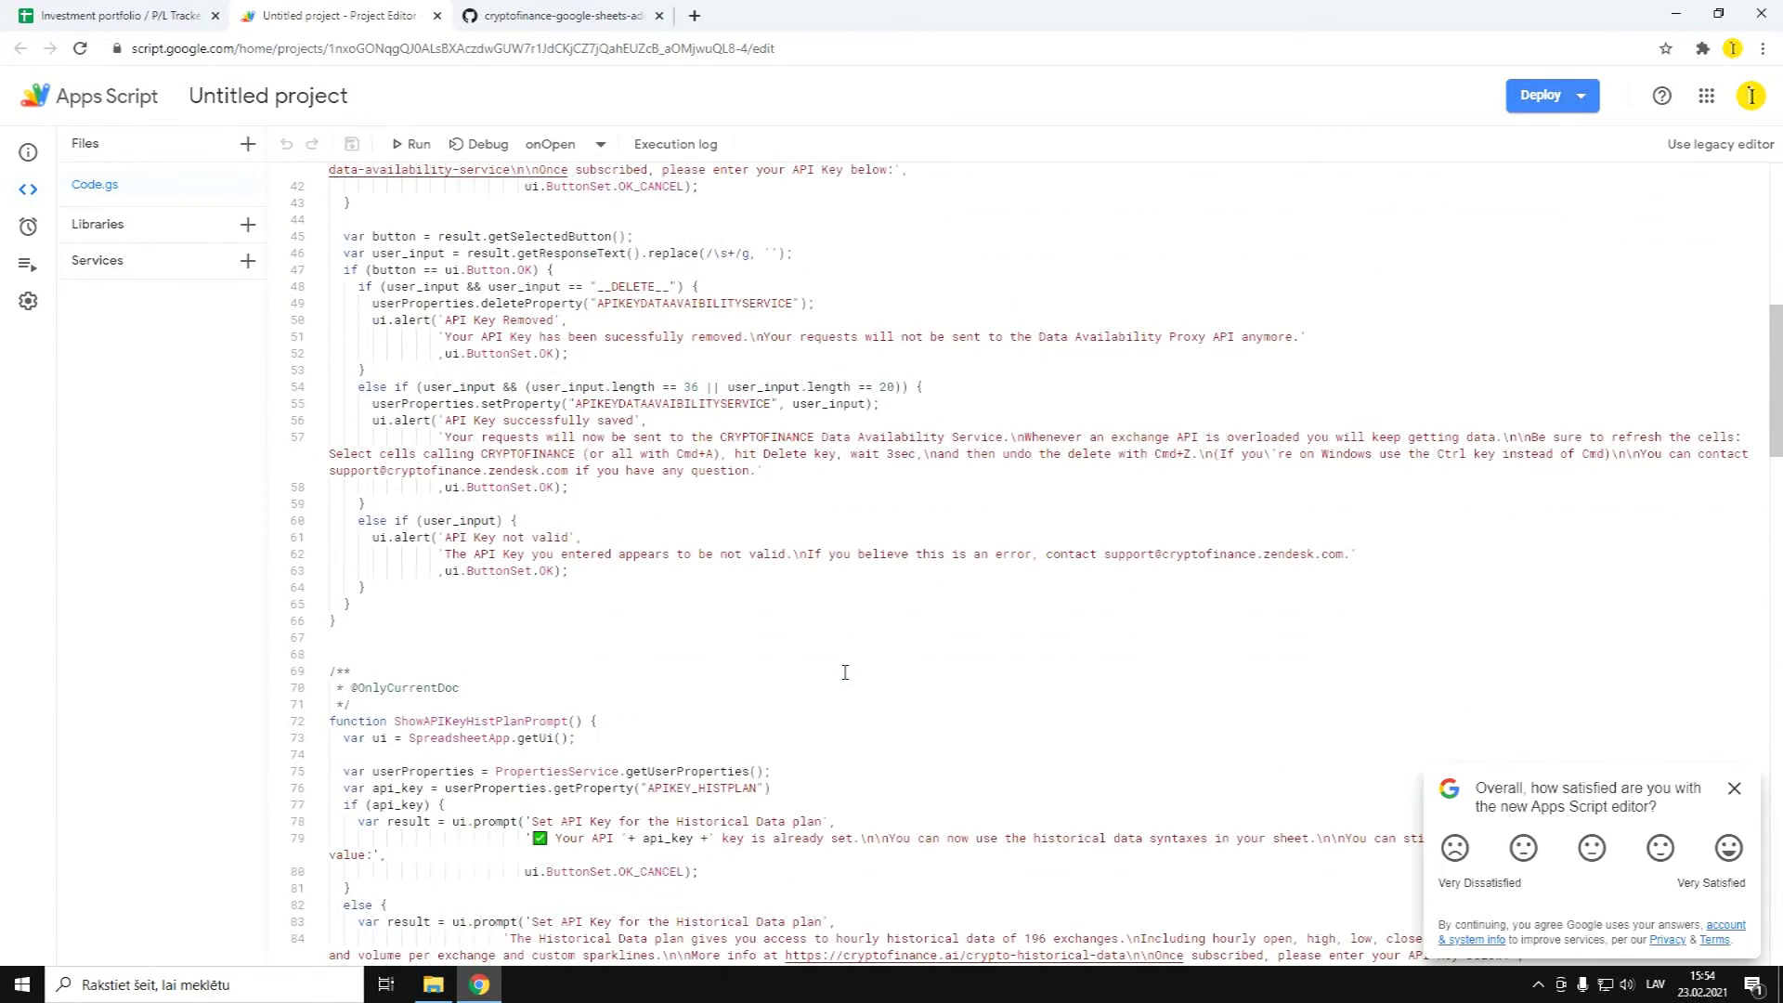
scroll(841, 669, up, 5)
scroll(845, 672, up, 2)
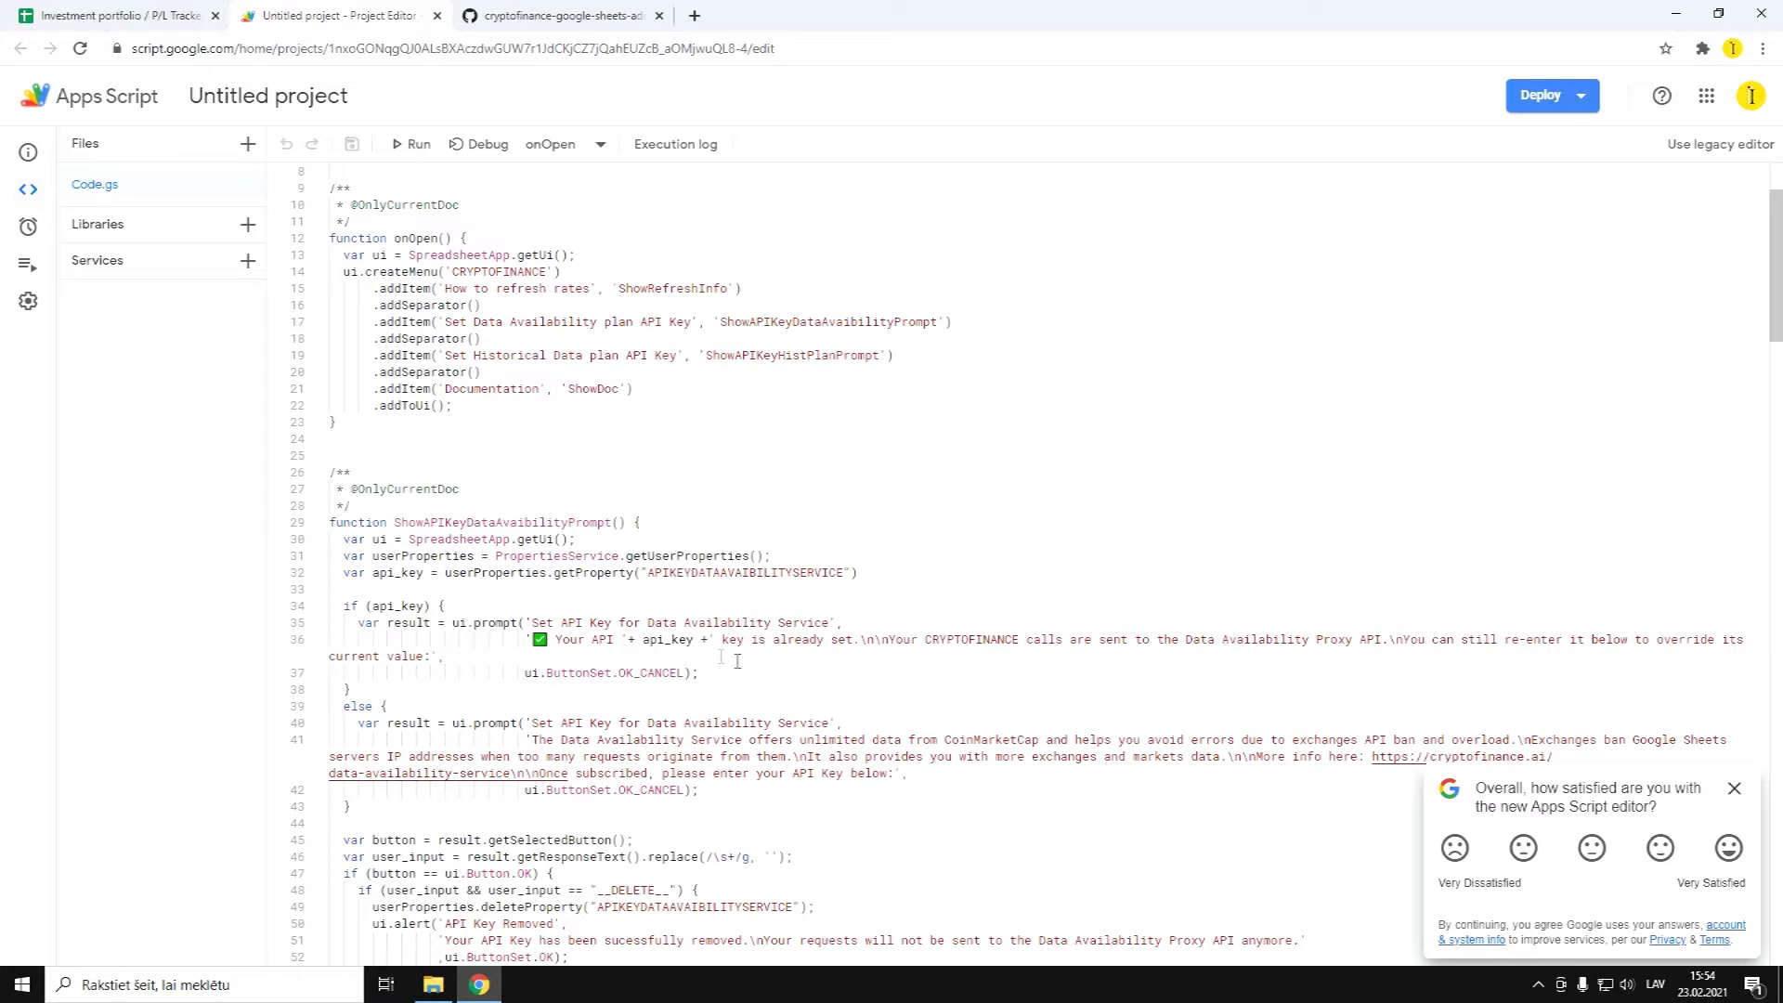
Switch to the GitHub page of CRYPTOFINANCE.gs and select the entire source code
click(576, 16)
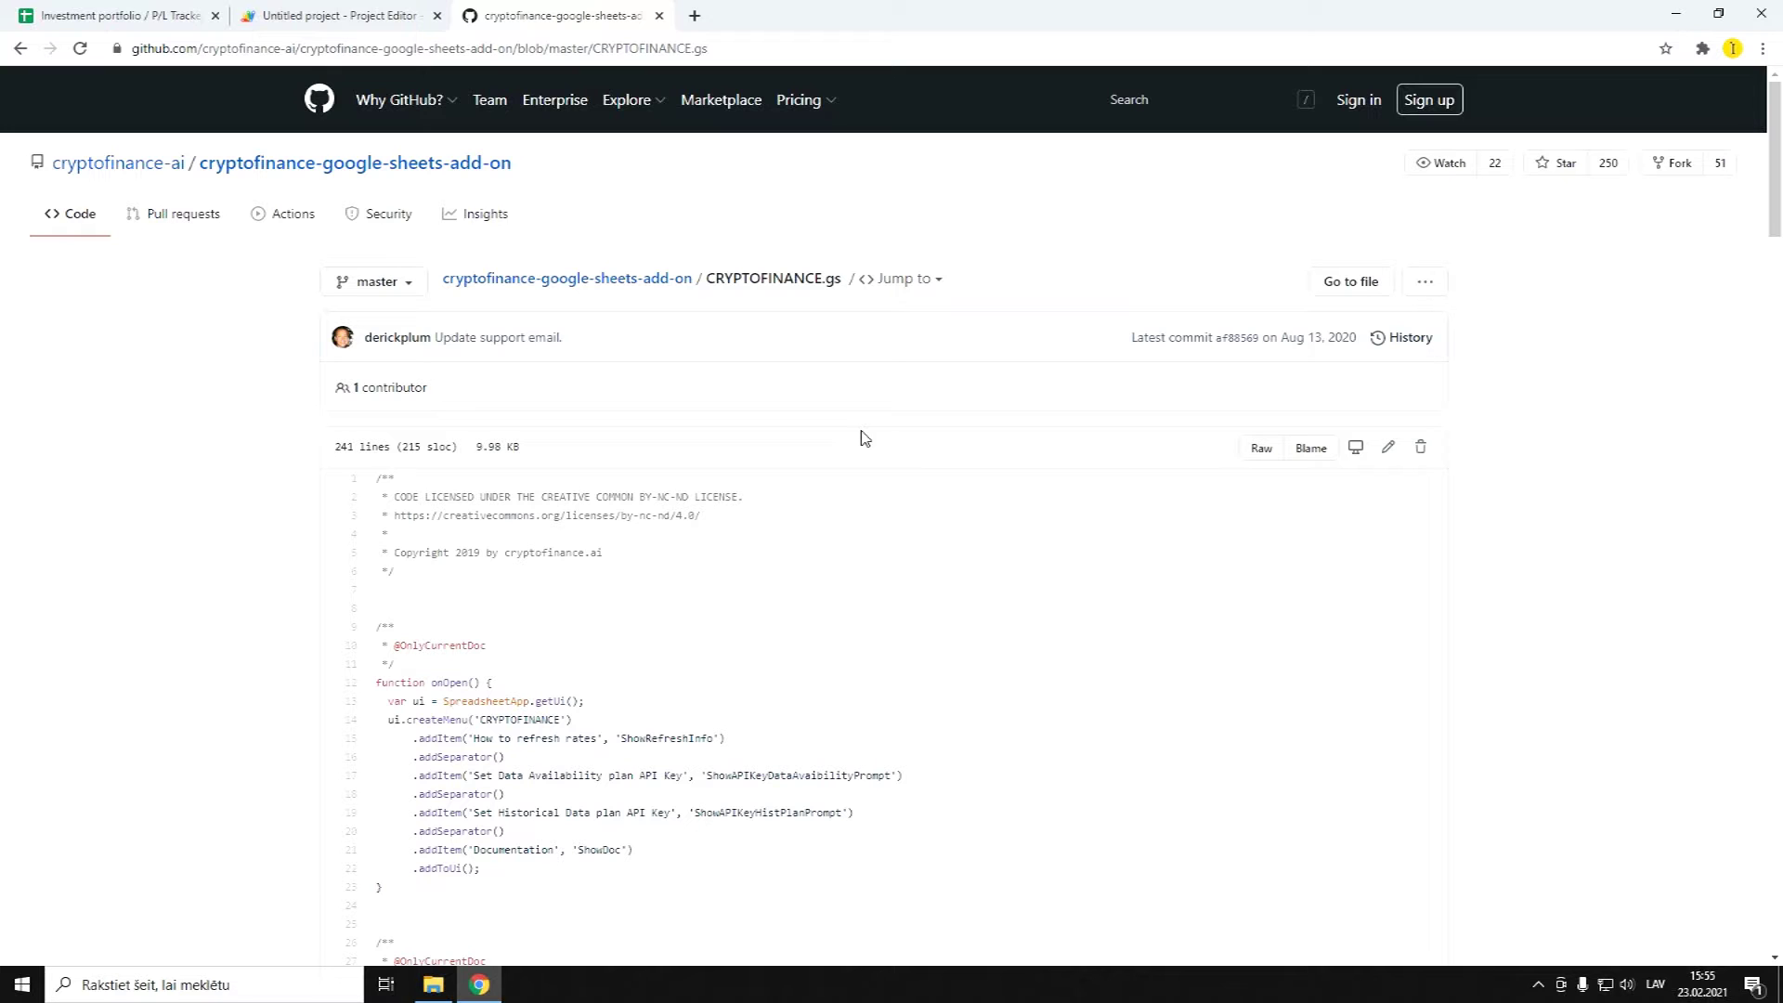
scroll(862, 446, down, 1)
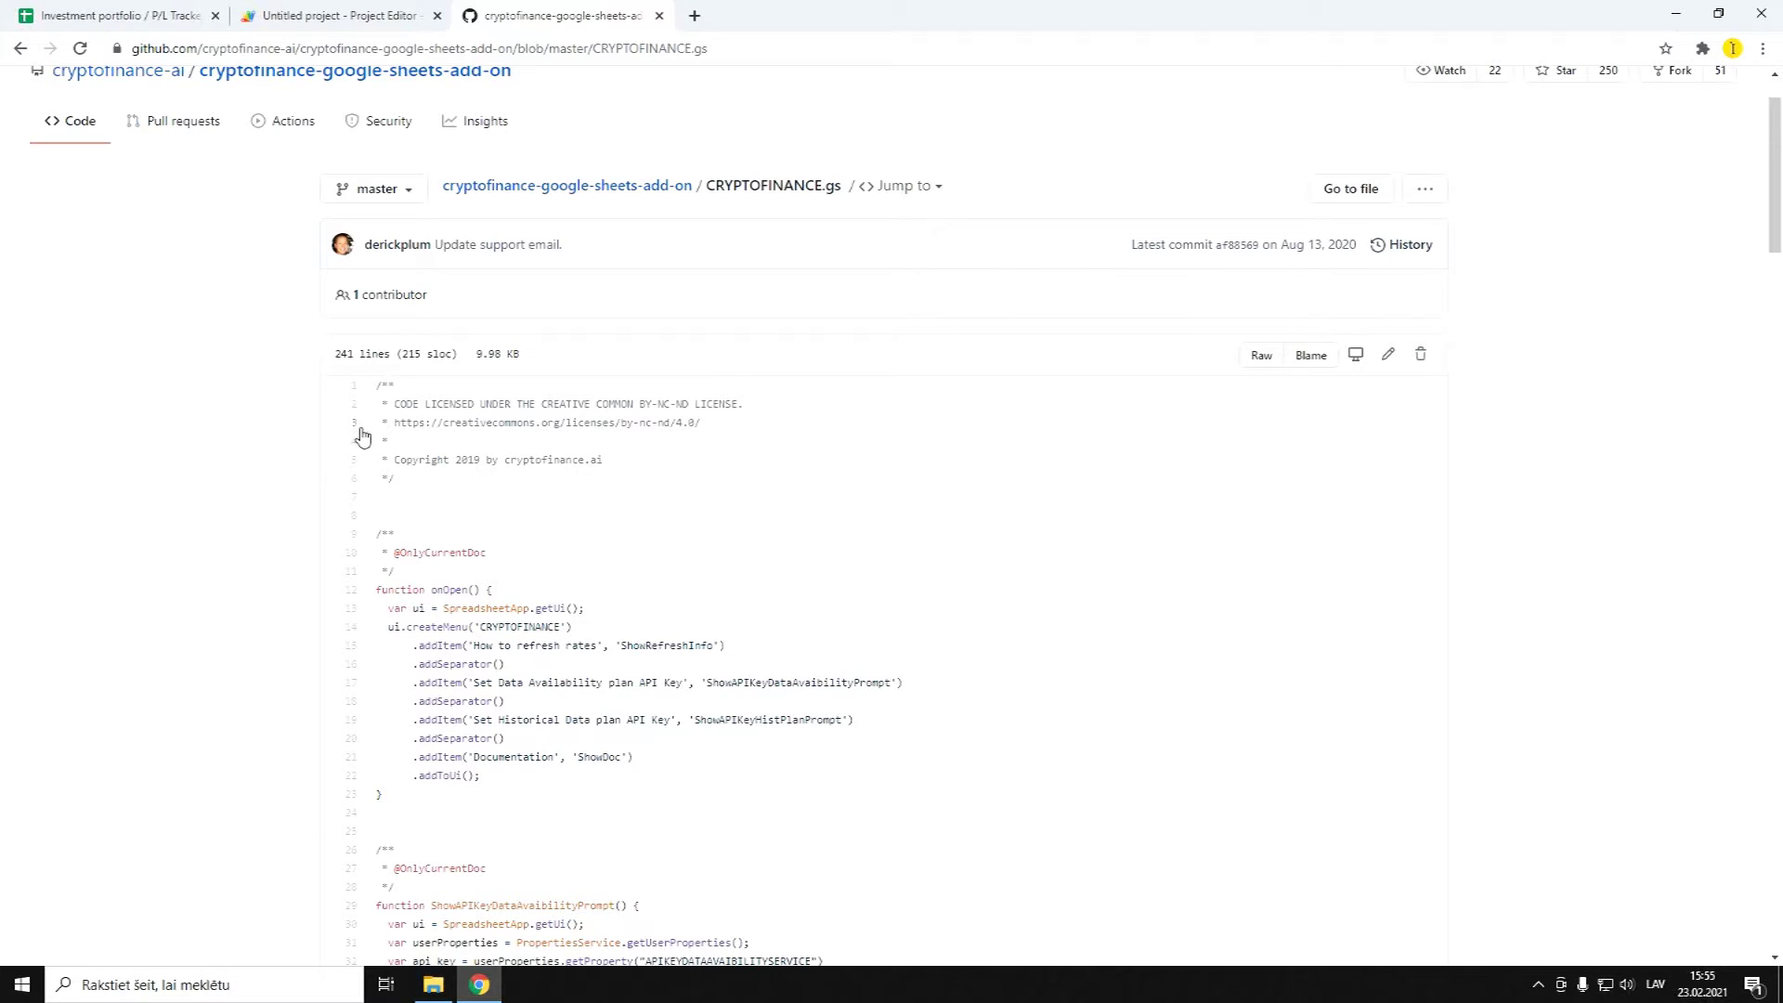
drag(375, 388, 388, 806)
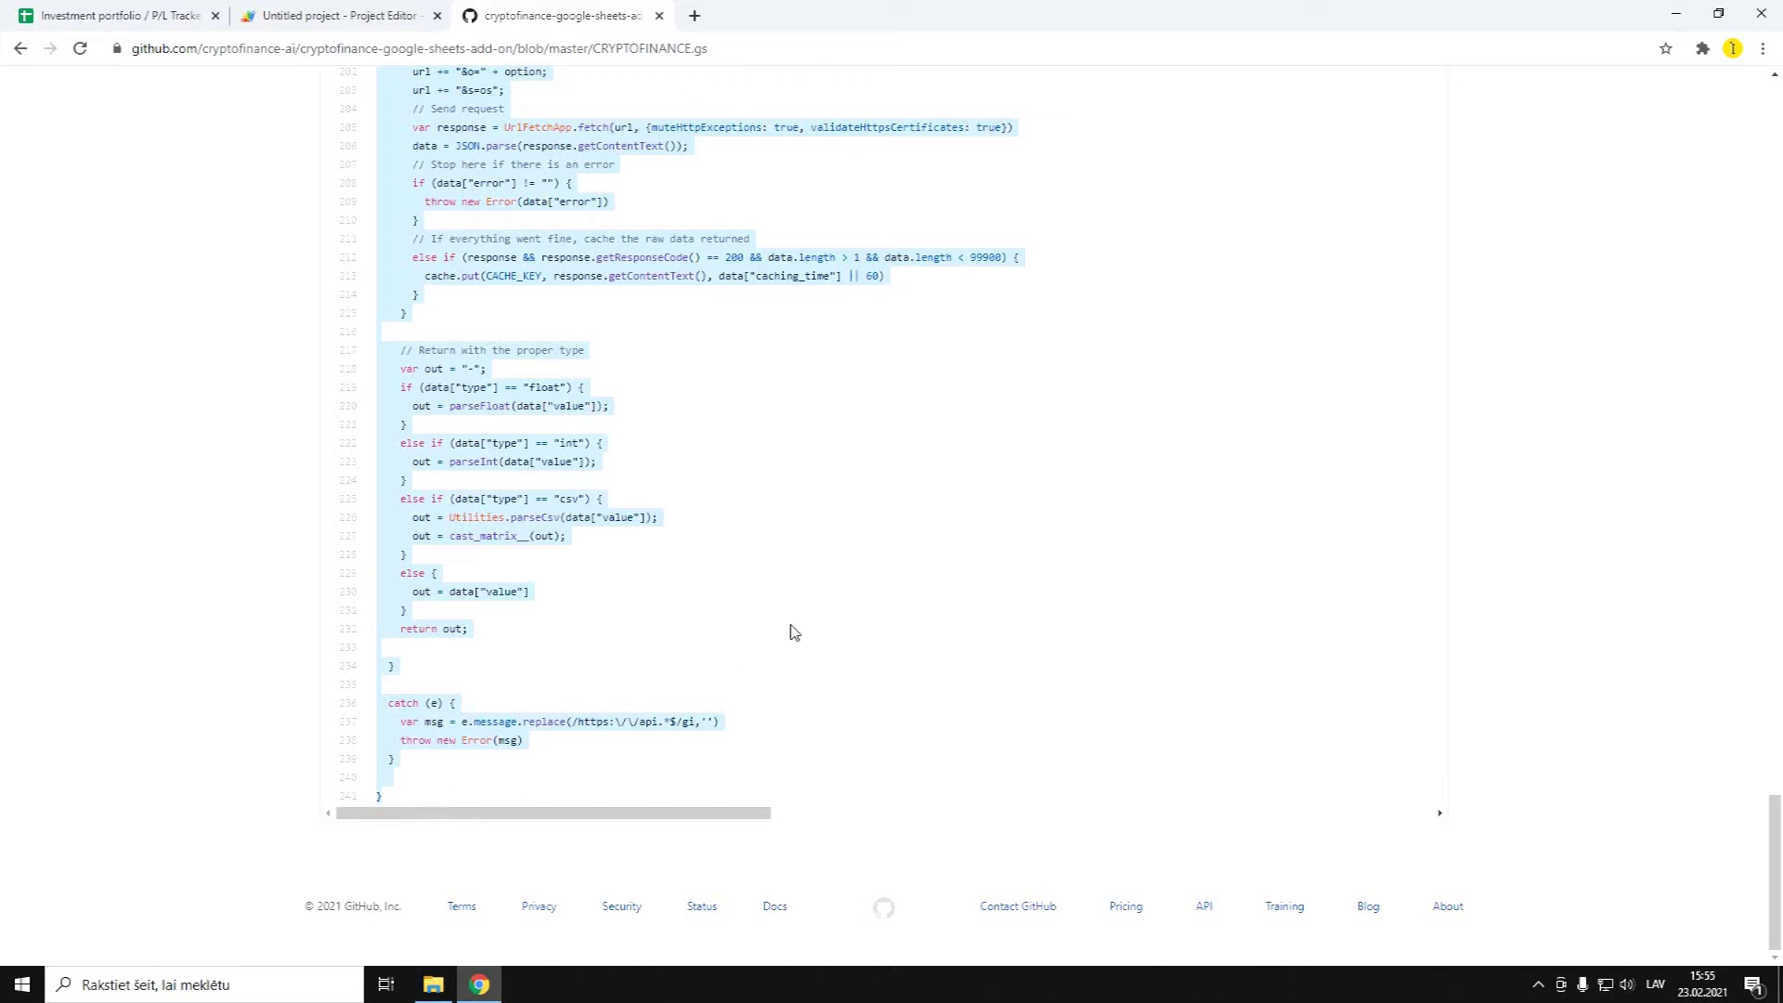
Return to the Apps Script project, select all the code in Code.gs, and close the script editor
click(314, 23)
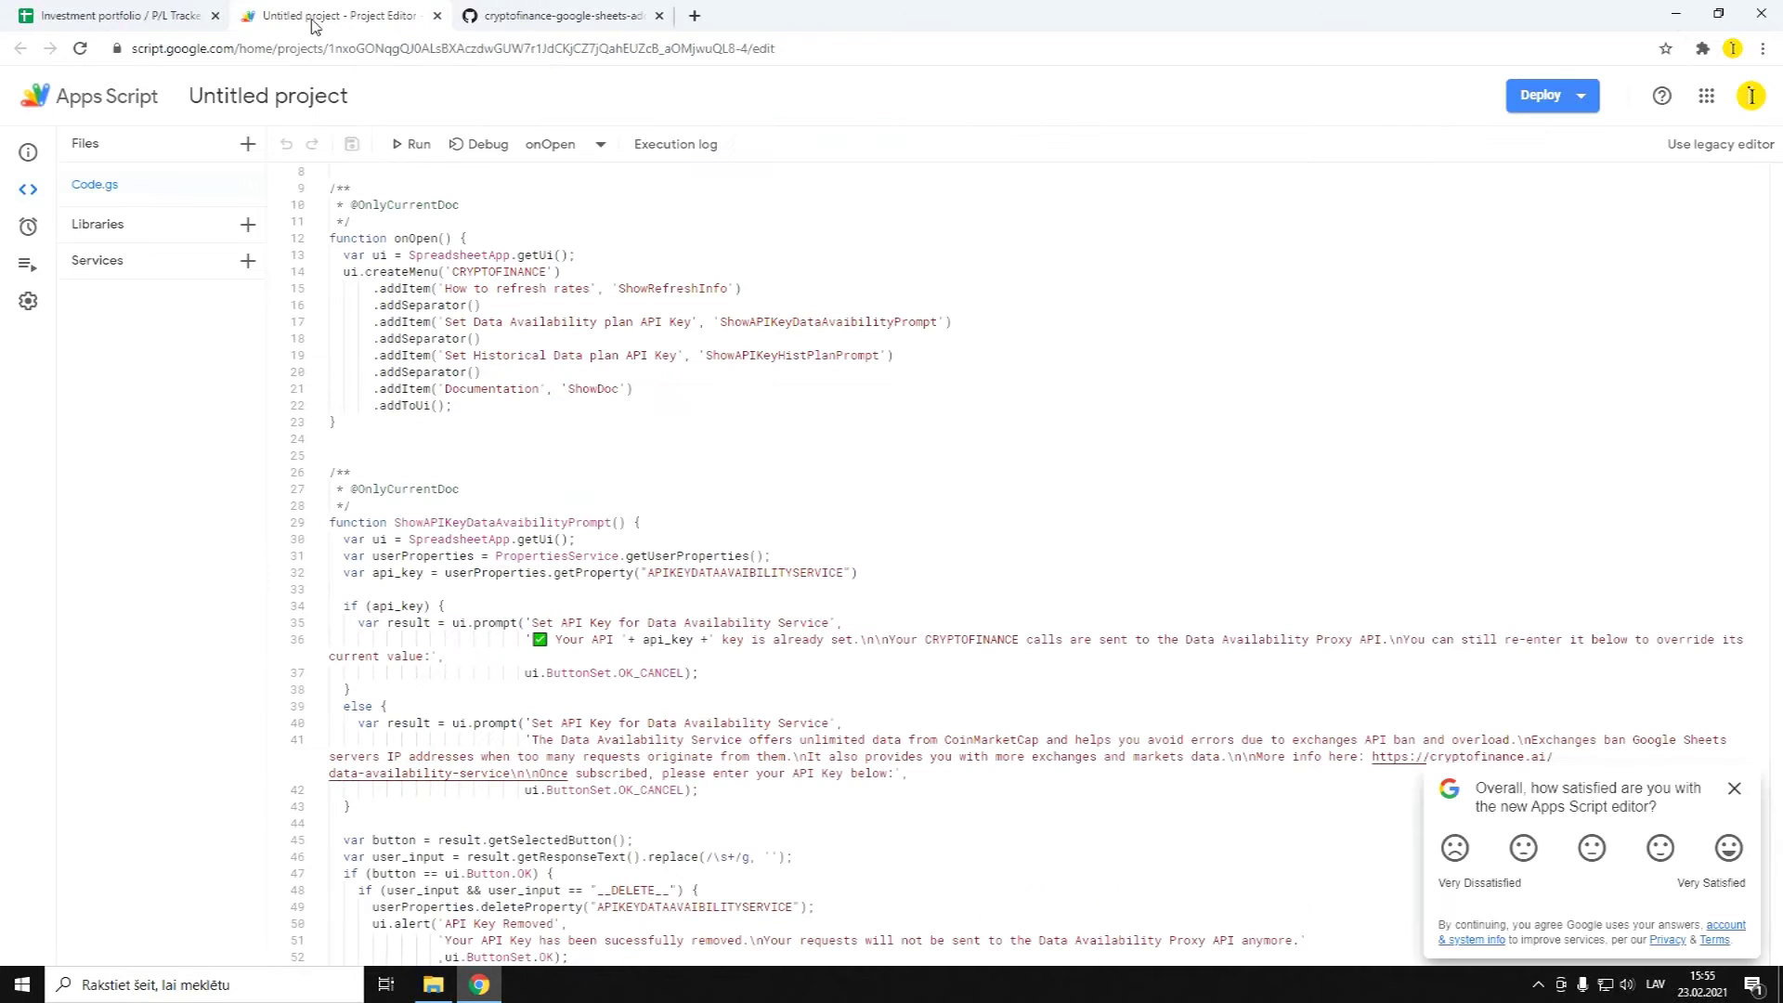
scroll(321, 185, up, 3)
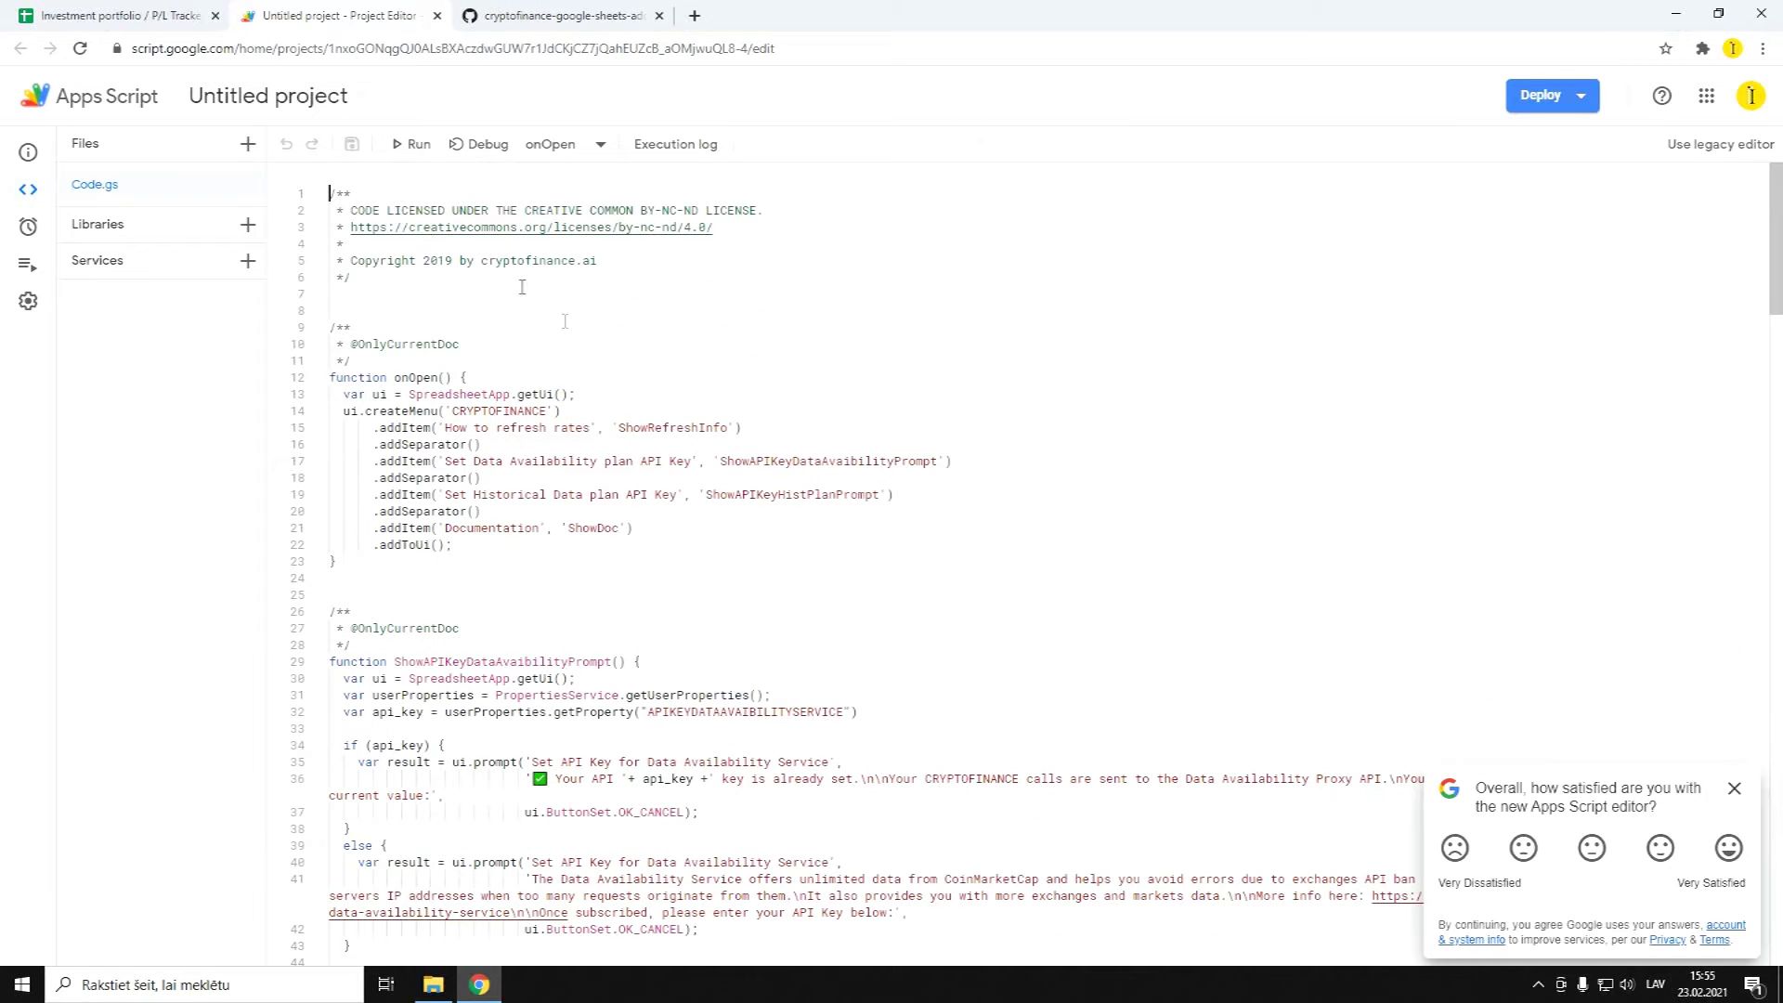
drag(336, 193, 1447, 997)
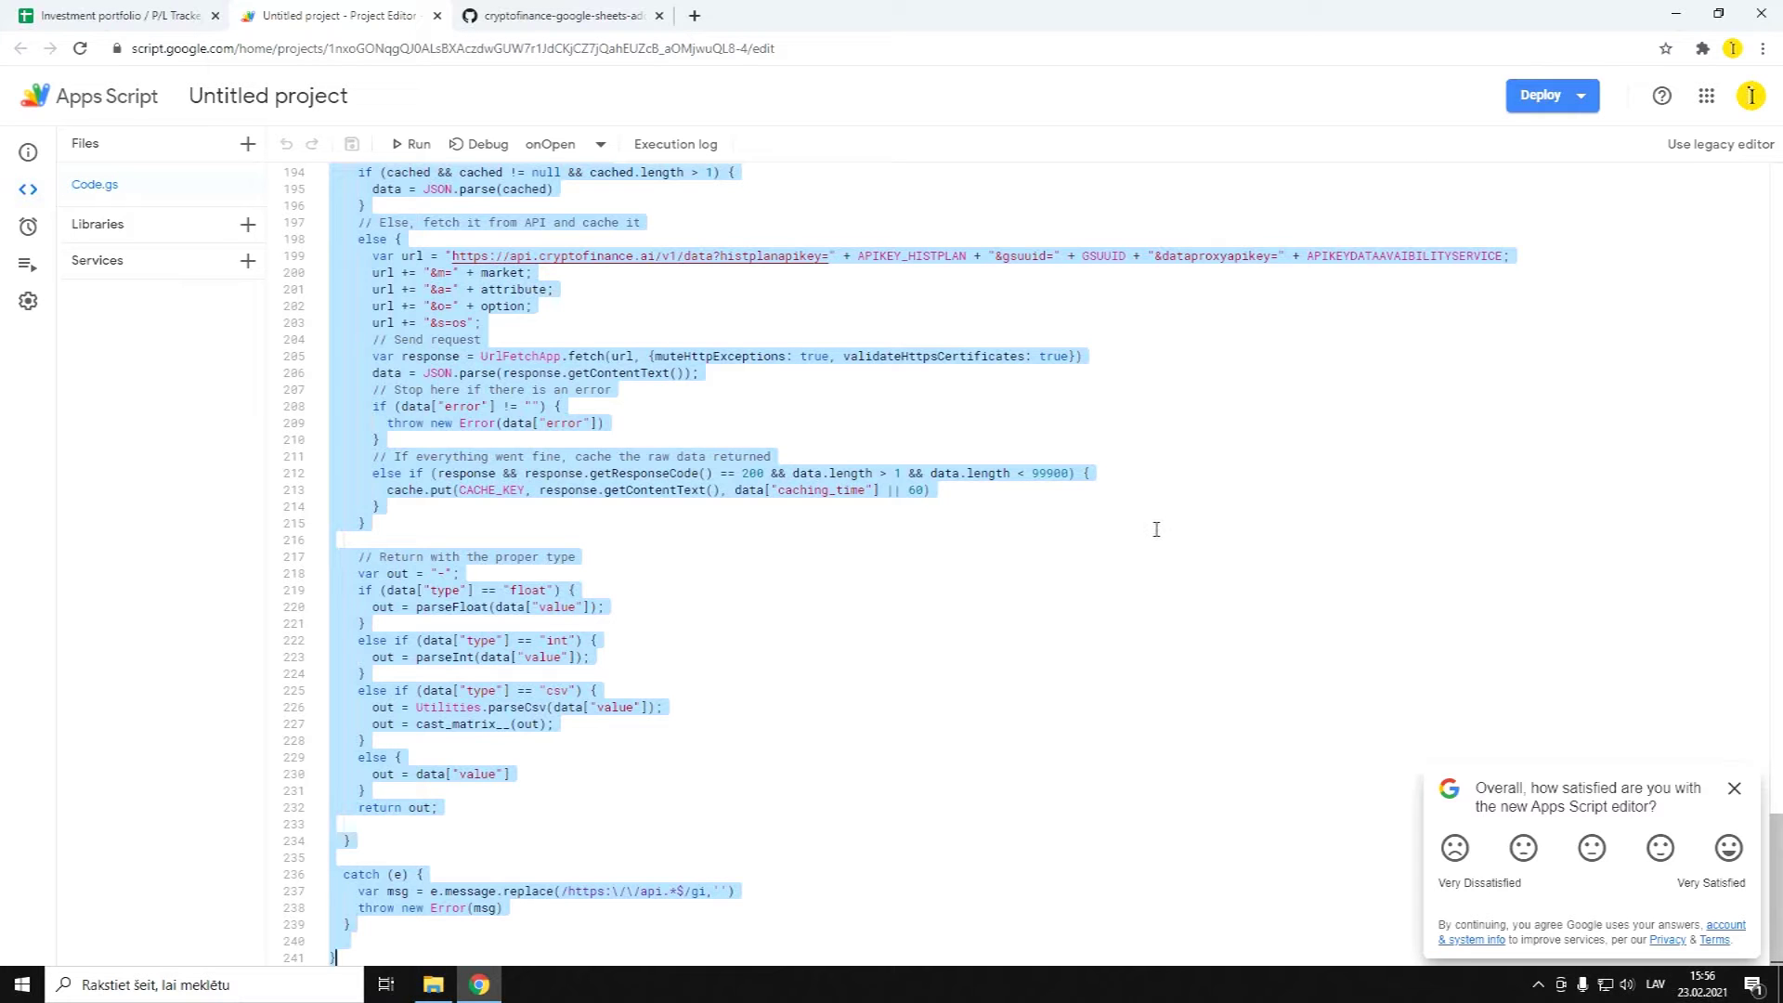
key(ctrl+w)
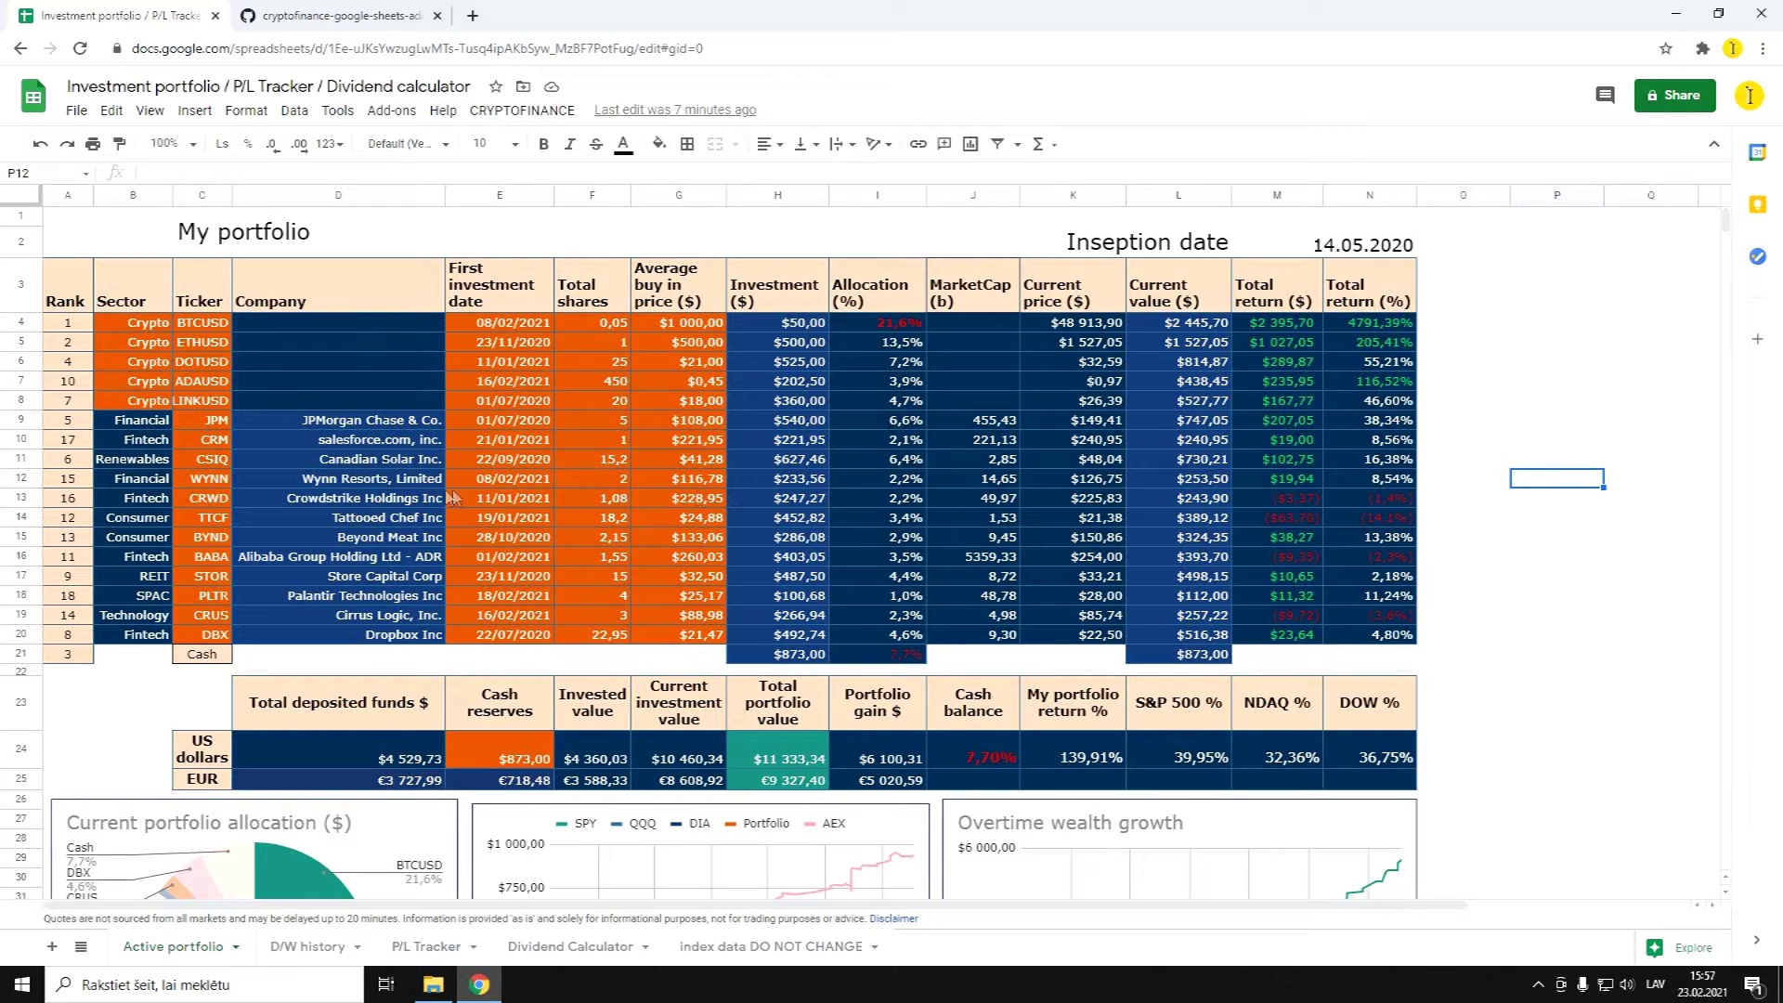
Try the ticker NEOUSD in place of BTCUSD in the first portfolio row and undo the change
click(188, 401)
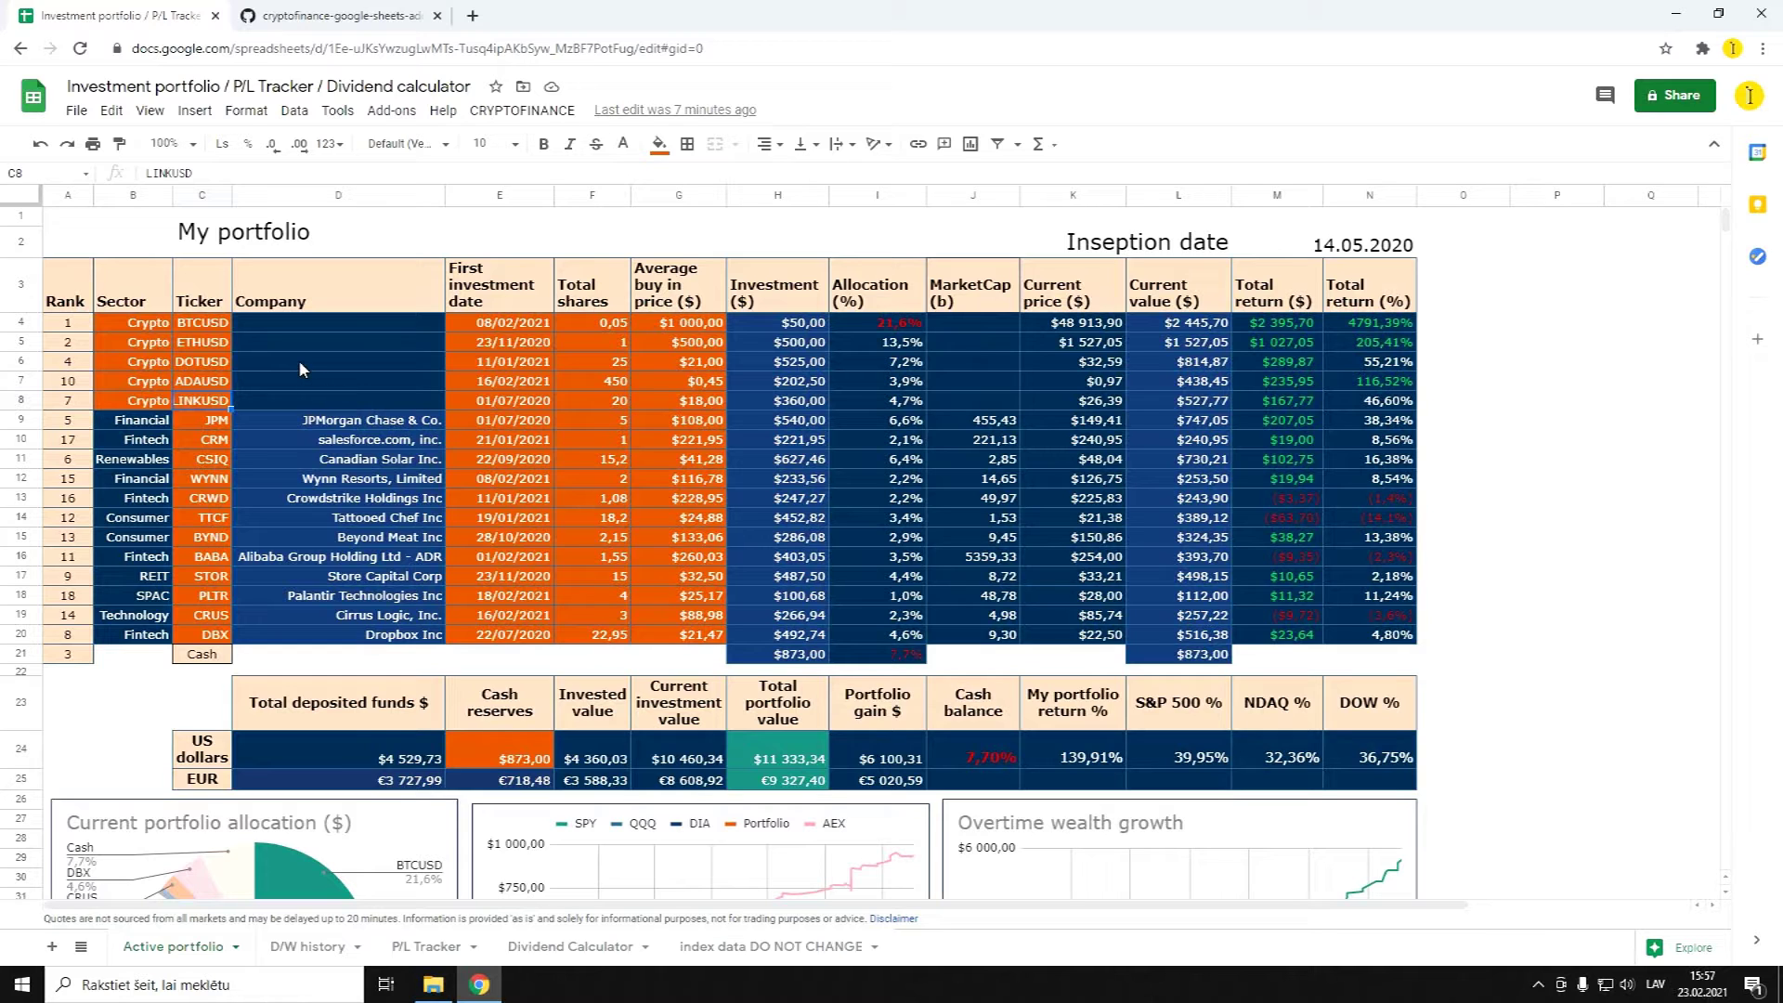
click(195, 327)
text(NEOUSD)
key(Tab)
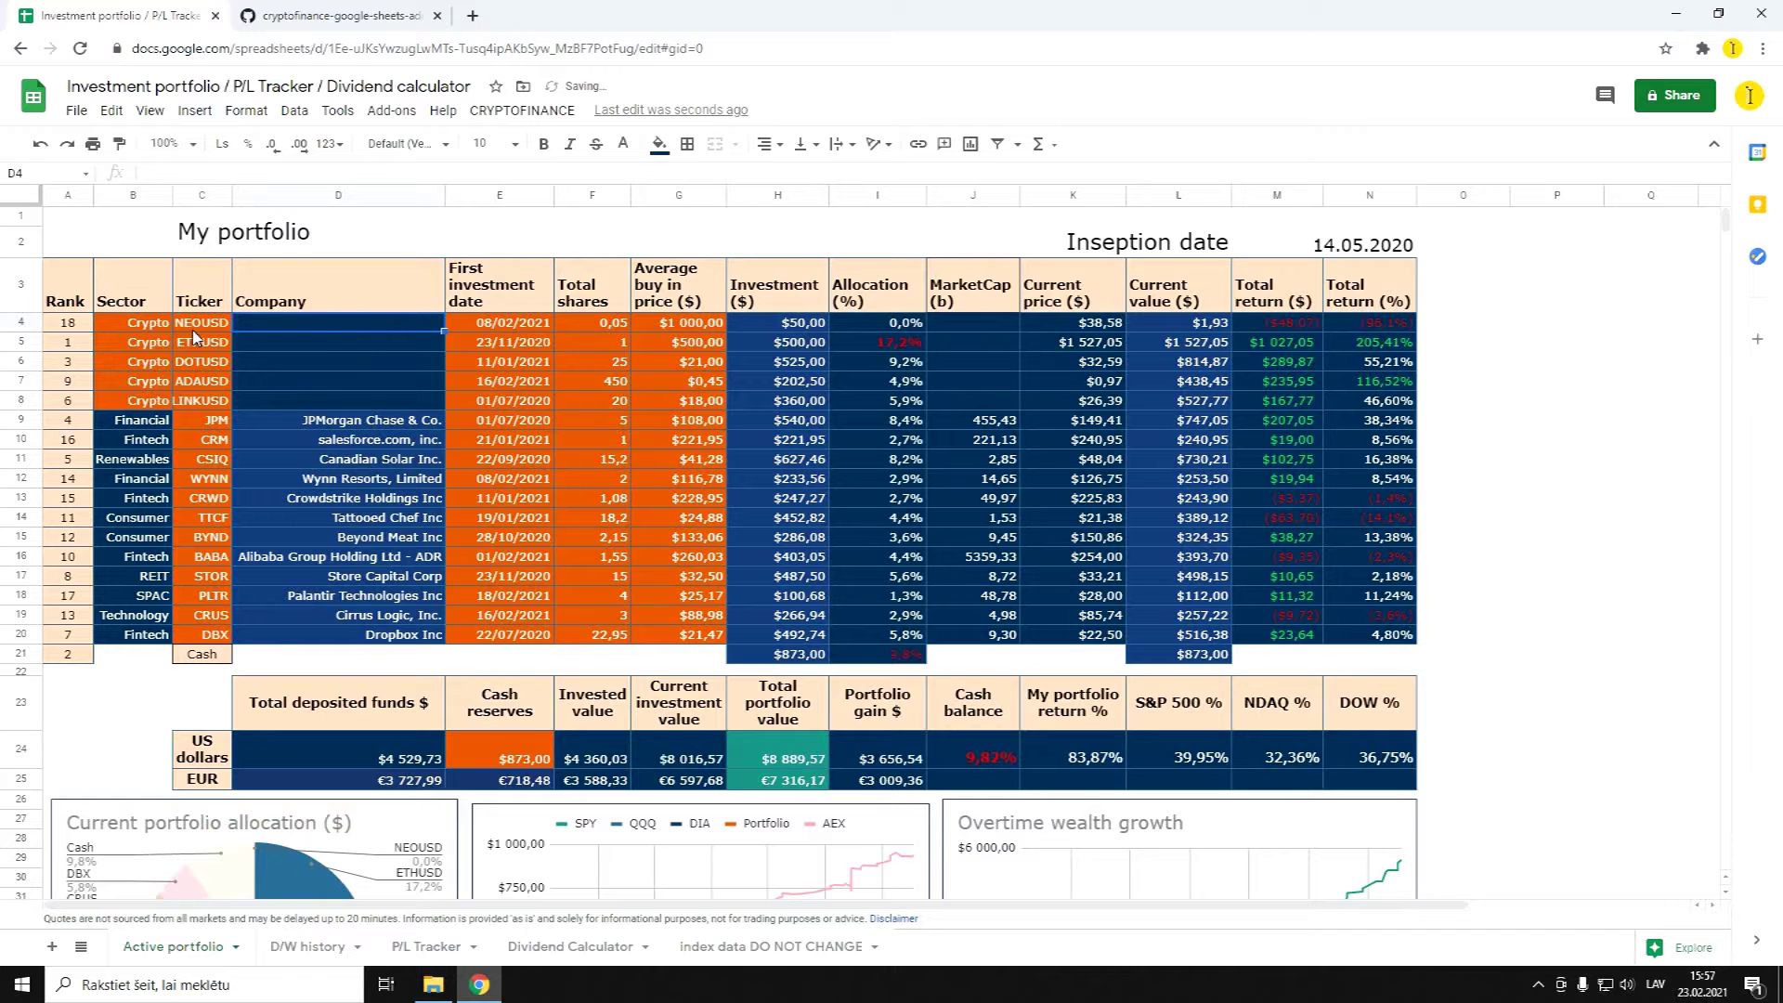
scroll(297, 539, down, 3)
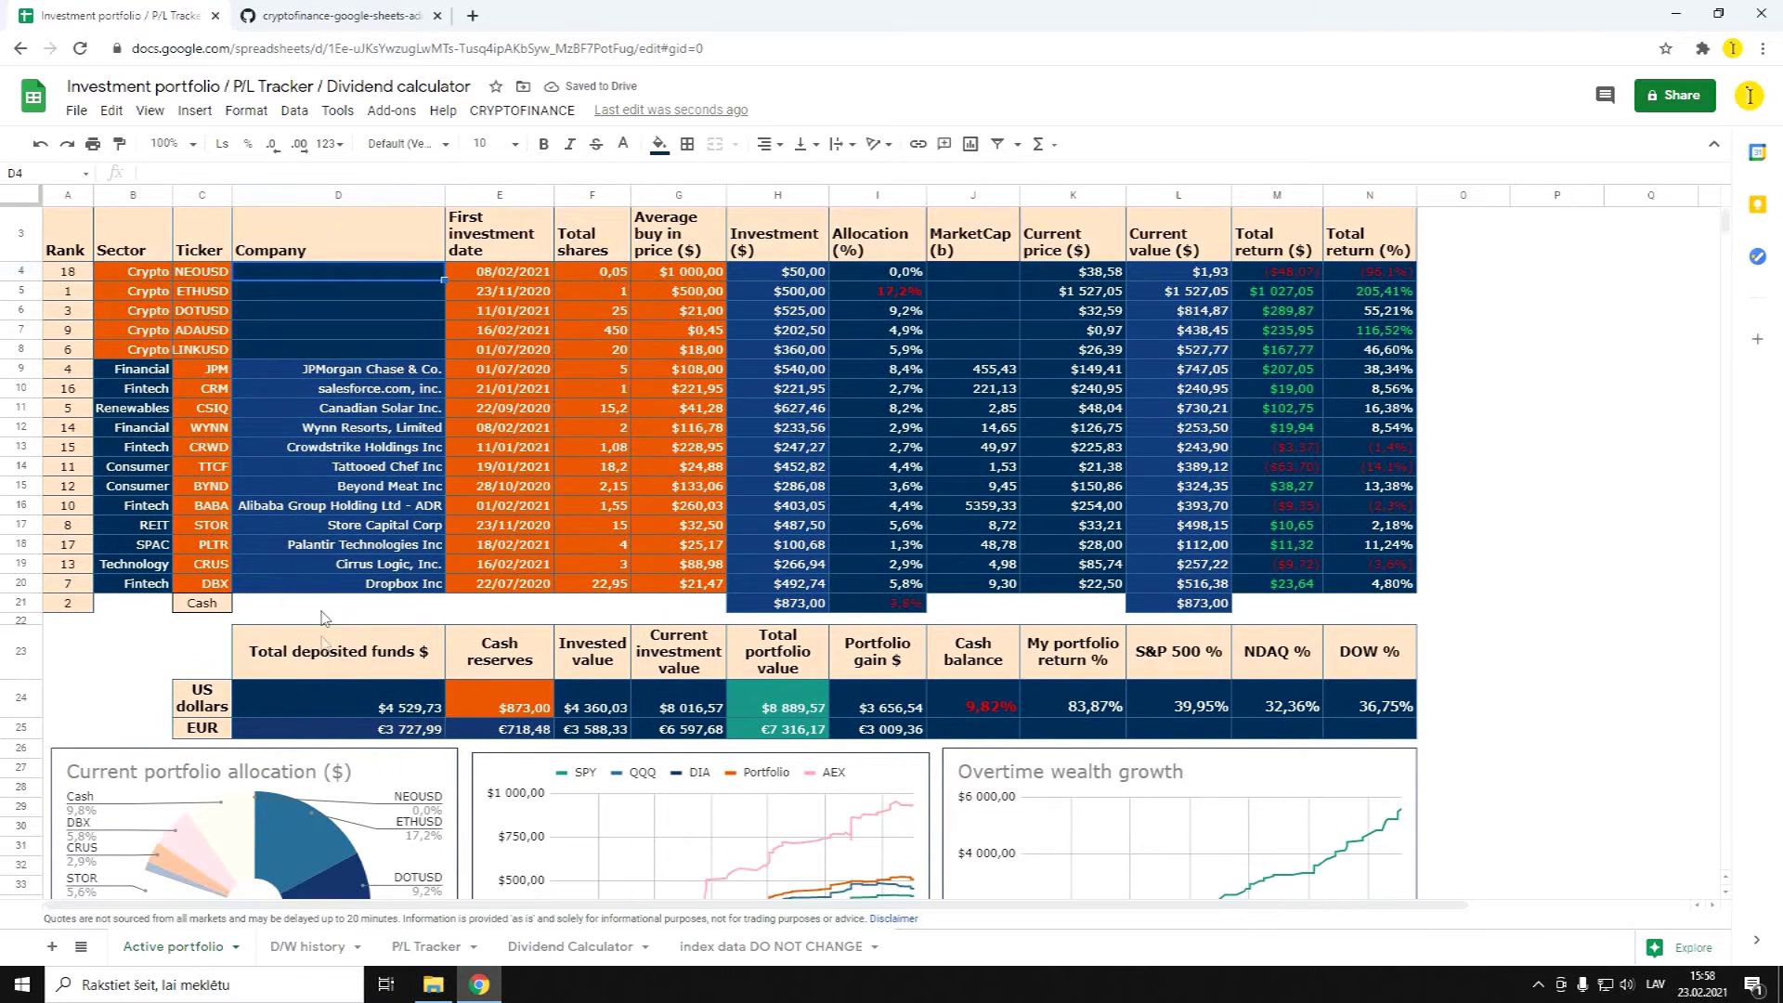
scroll(223, 700, down, 1)
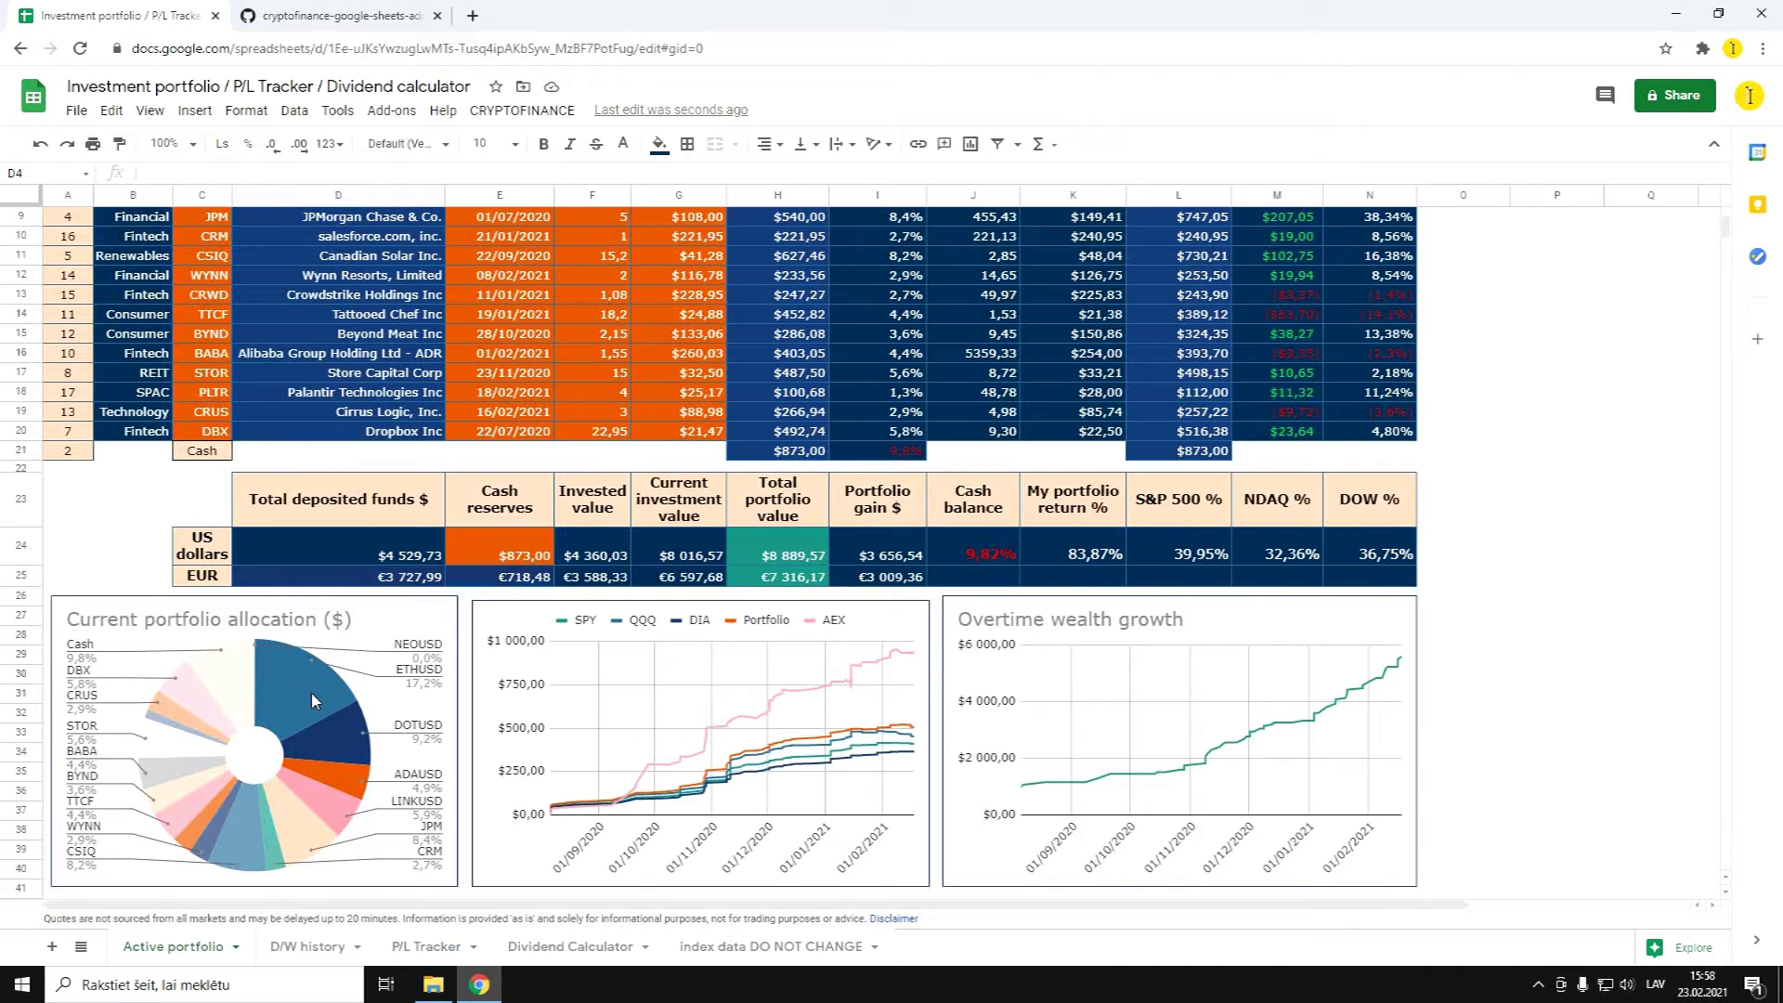
scroll(532, 507, up, 1)
scroll(532, 506, up, 3)
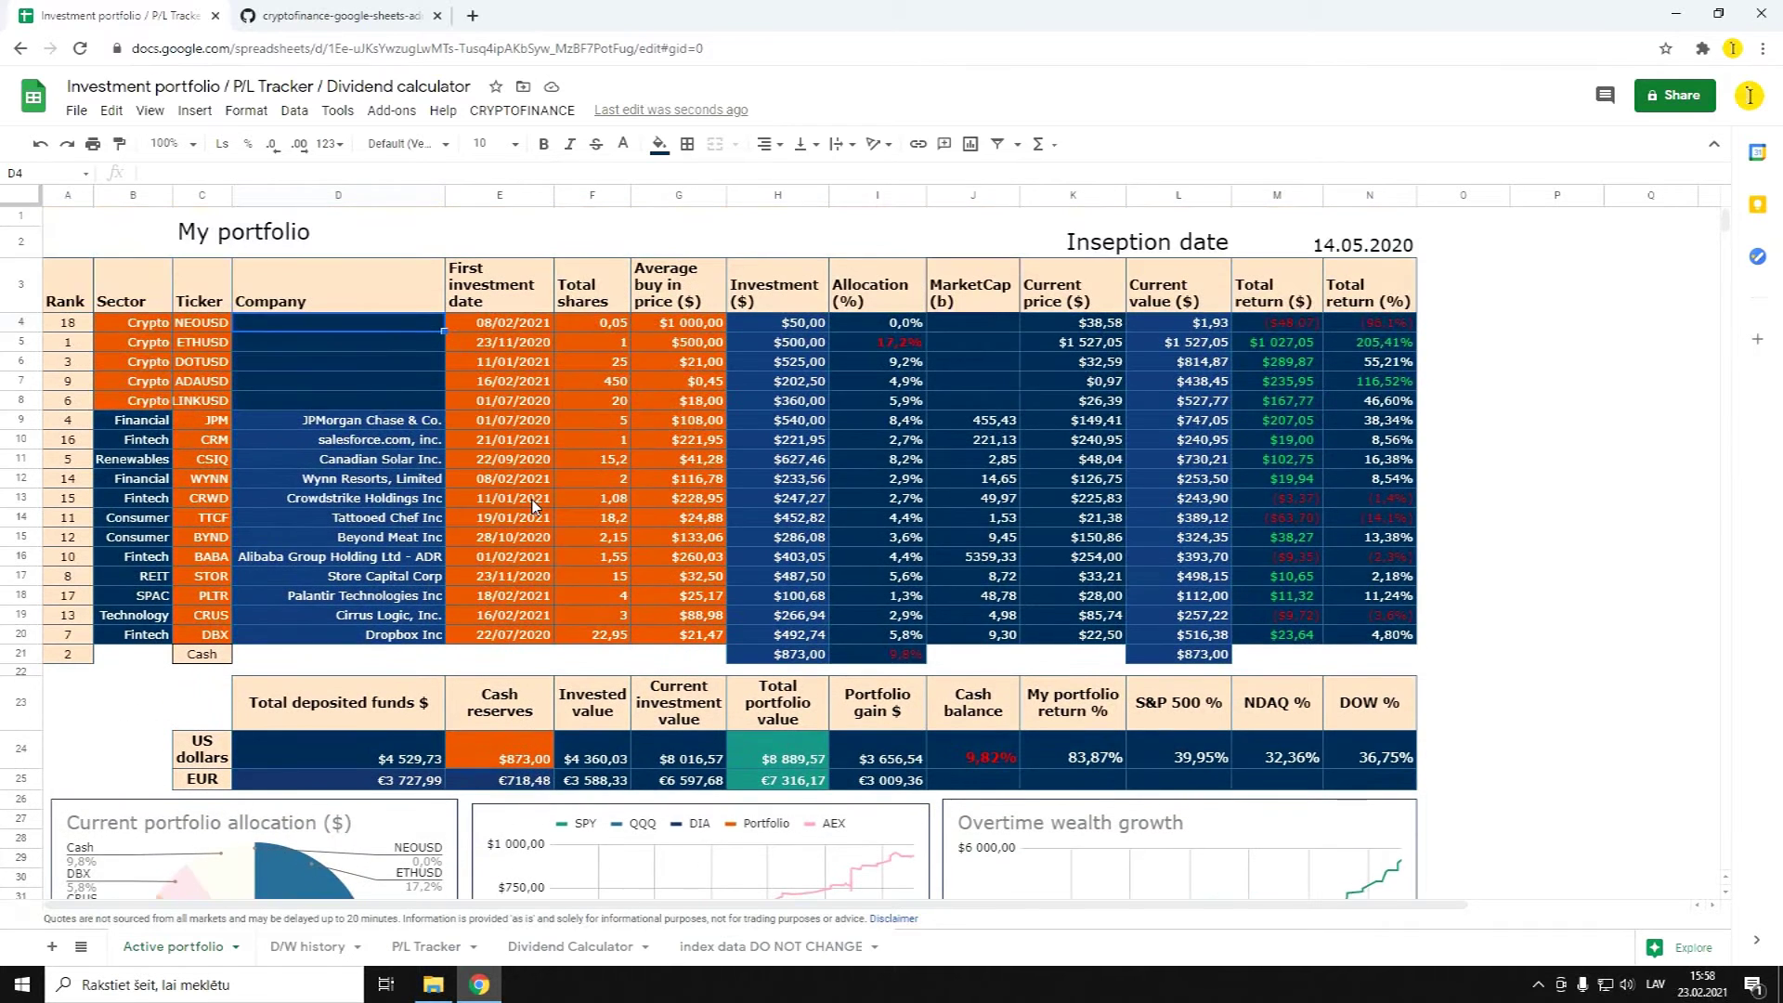
key(ctrl+z)
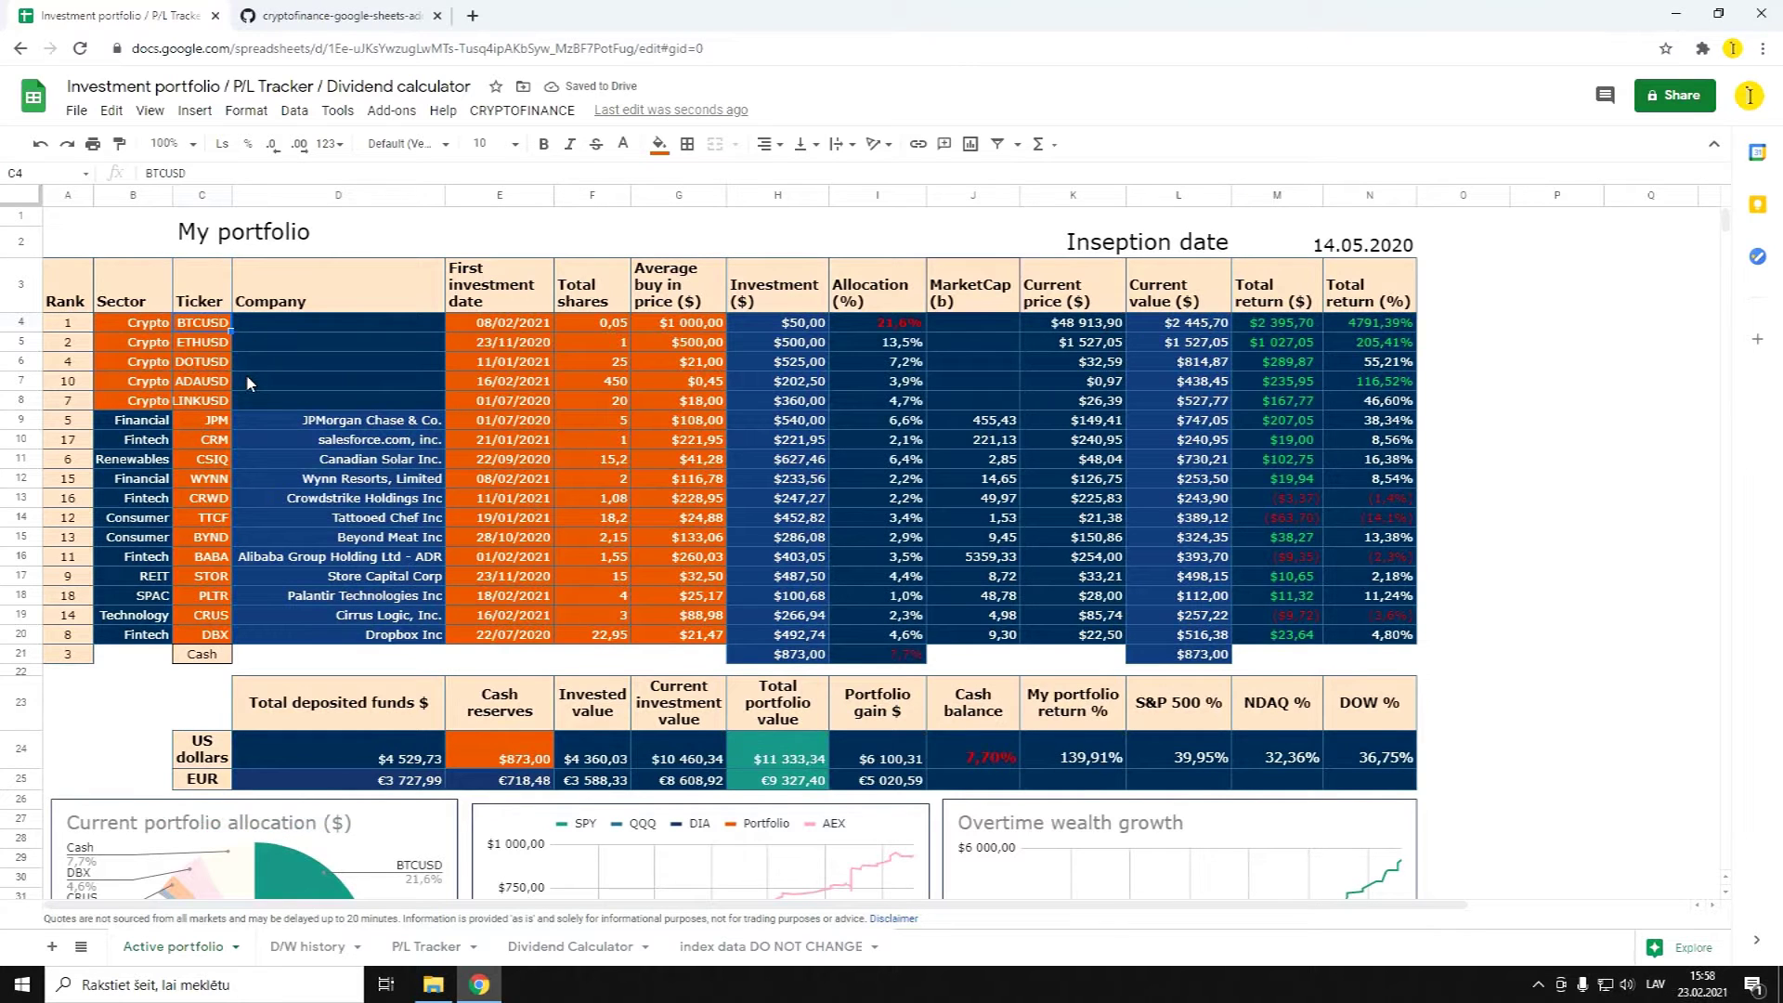
Try 1 as the total shares for BTCUSD, check the portfolio summary and charts, and undo the change
click(475, 327)
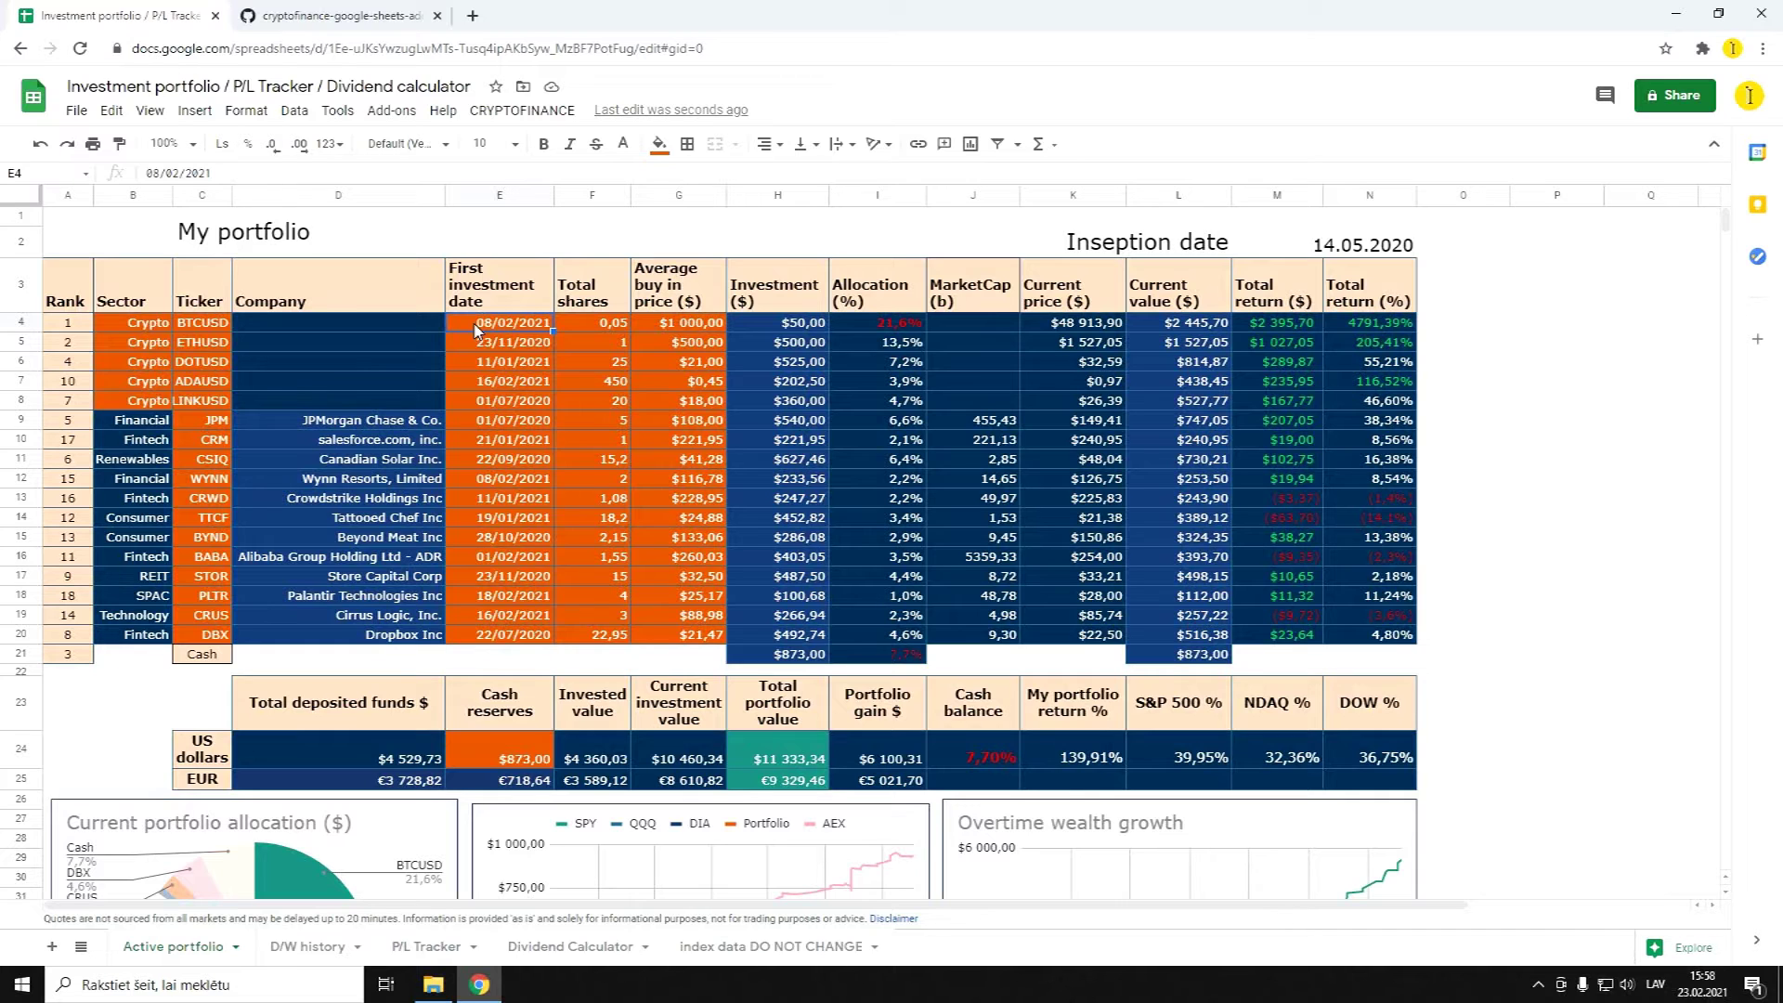
click(582, 325)
text(1)
key(Tab)
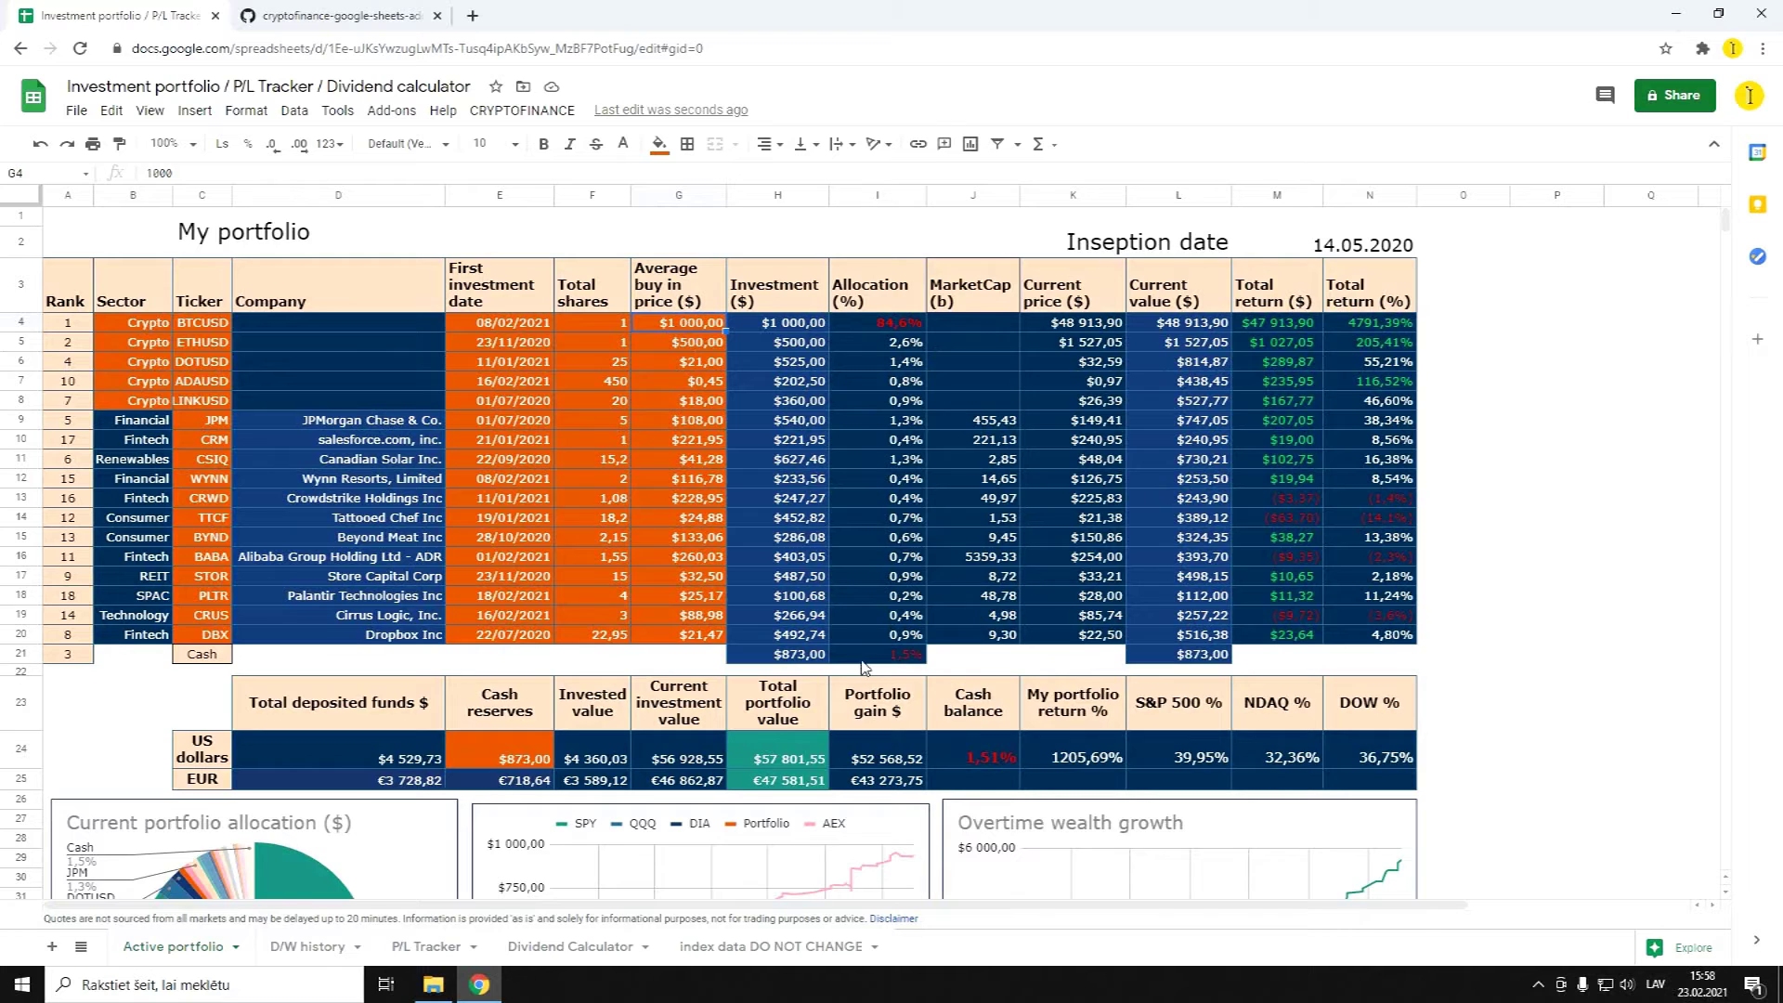
scroll(860, 669, down, 3)
scroll(843, 673, down, 1)
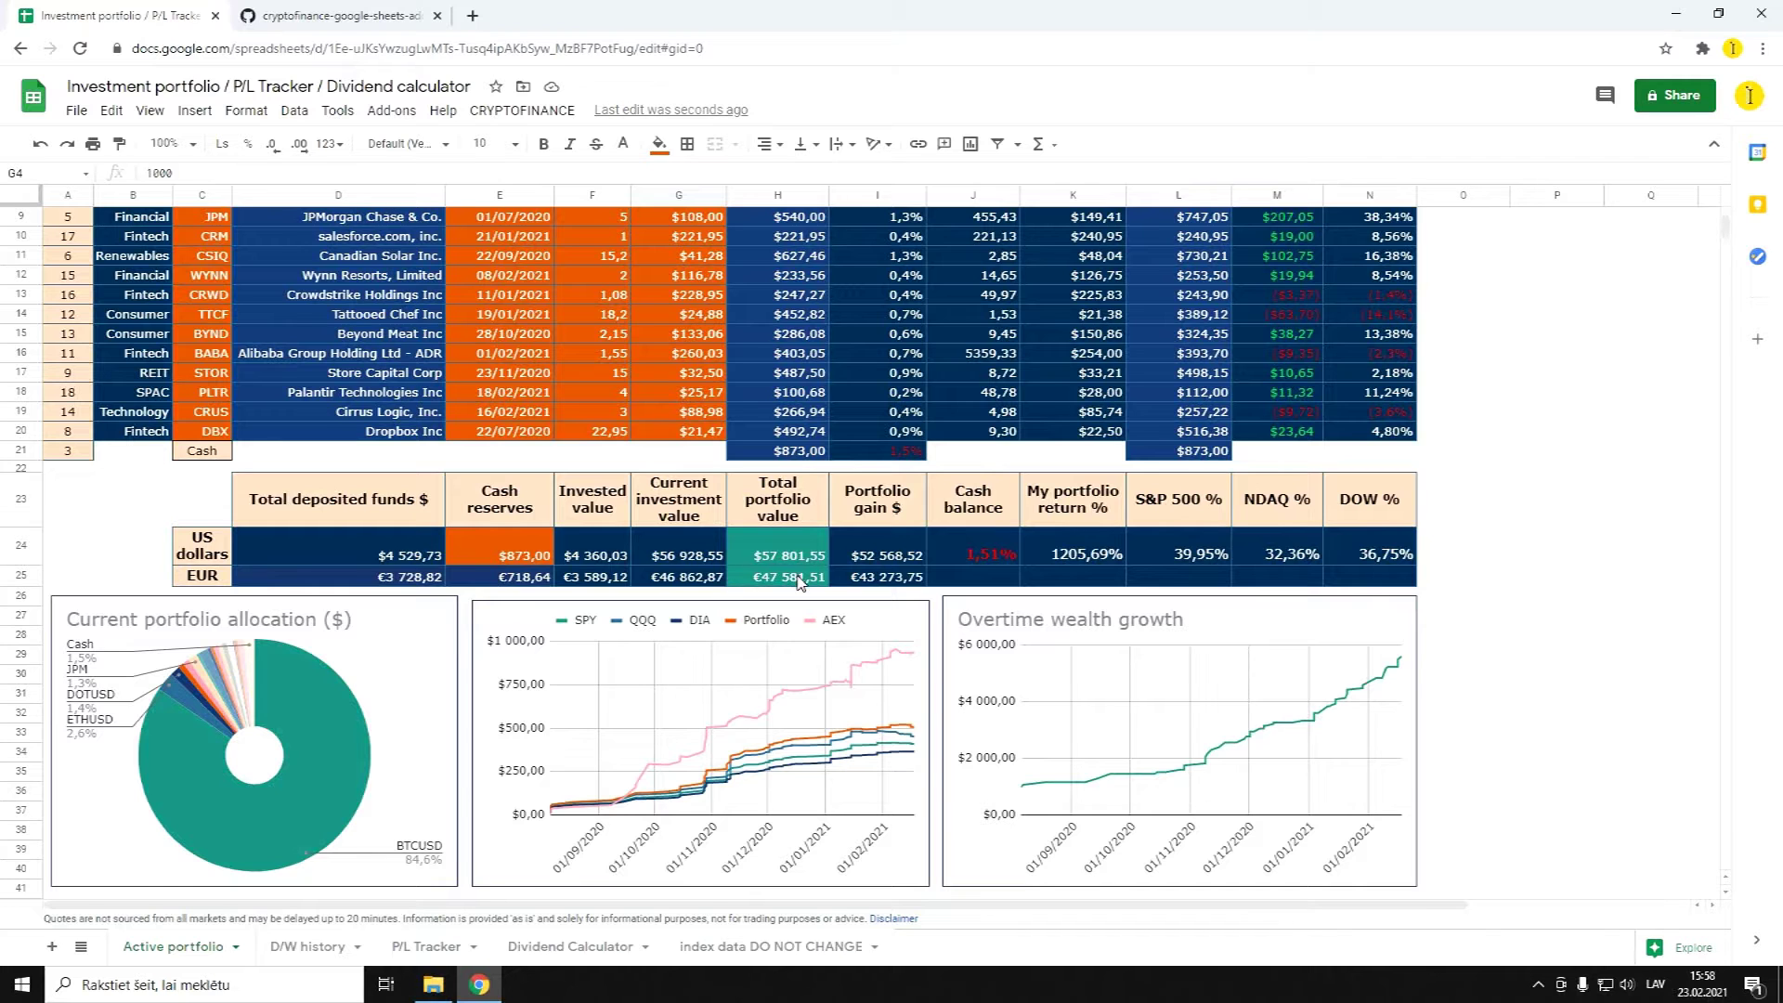
key(ctrl+z)
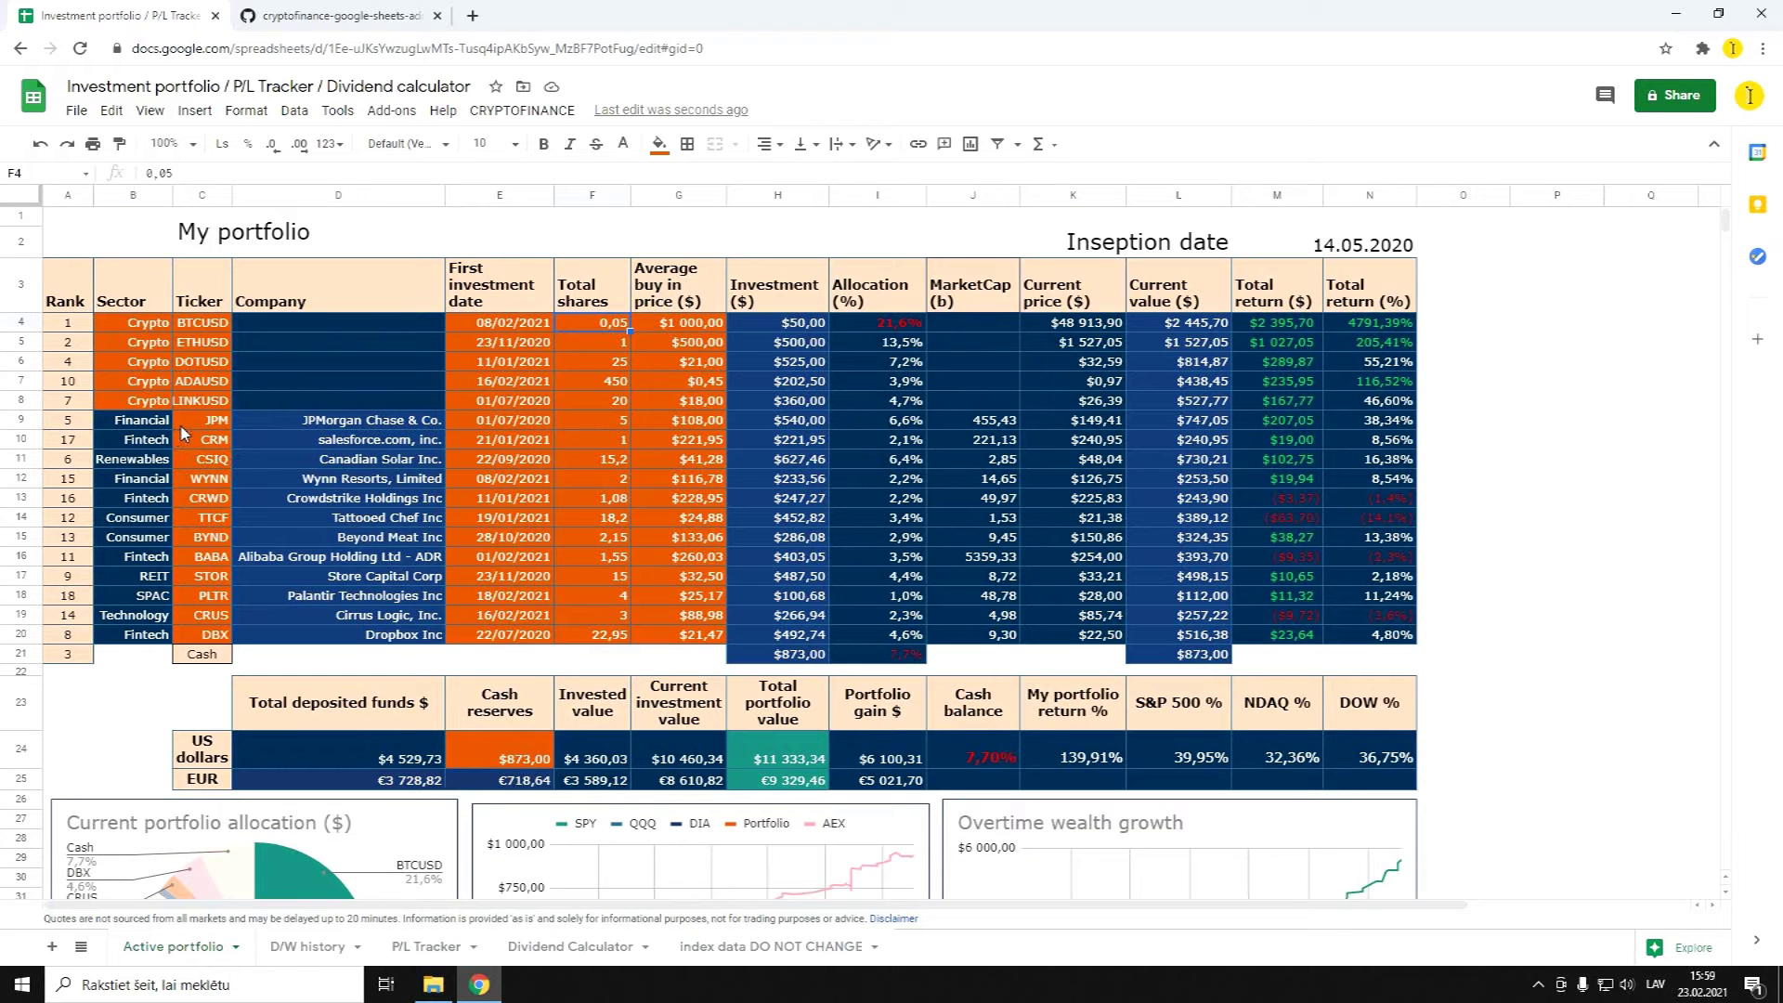
Replace the JPM ticker in the first stock row with AAPL
click(192, 426)
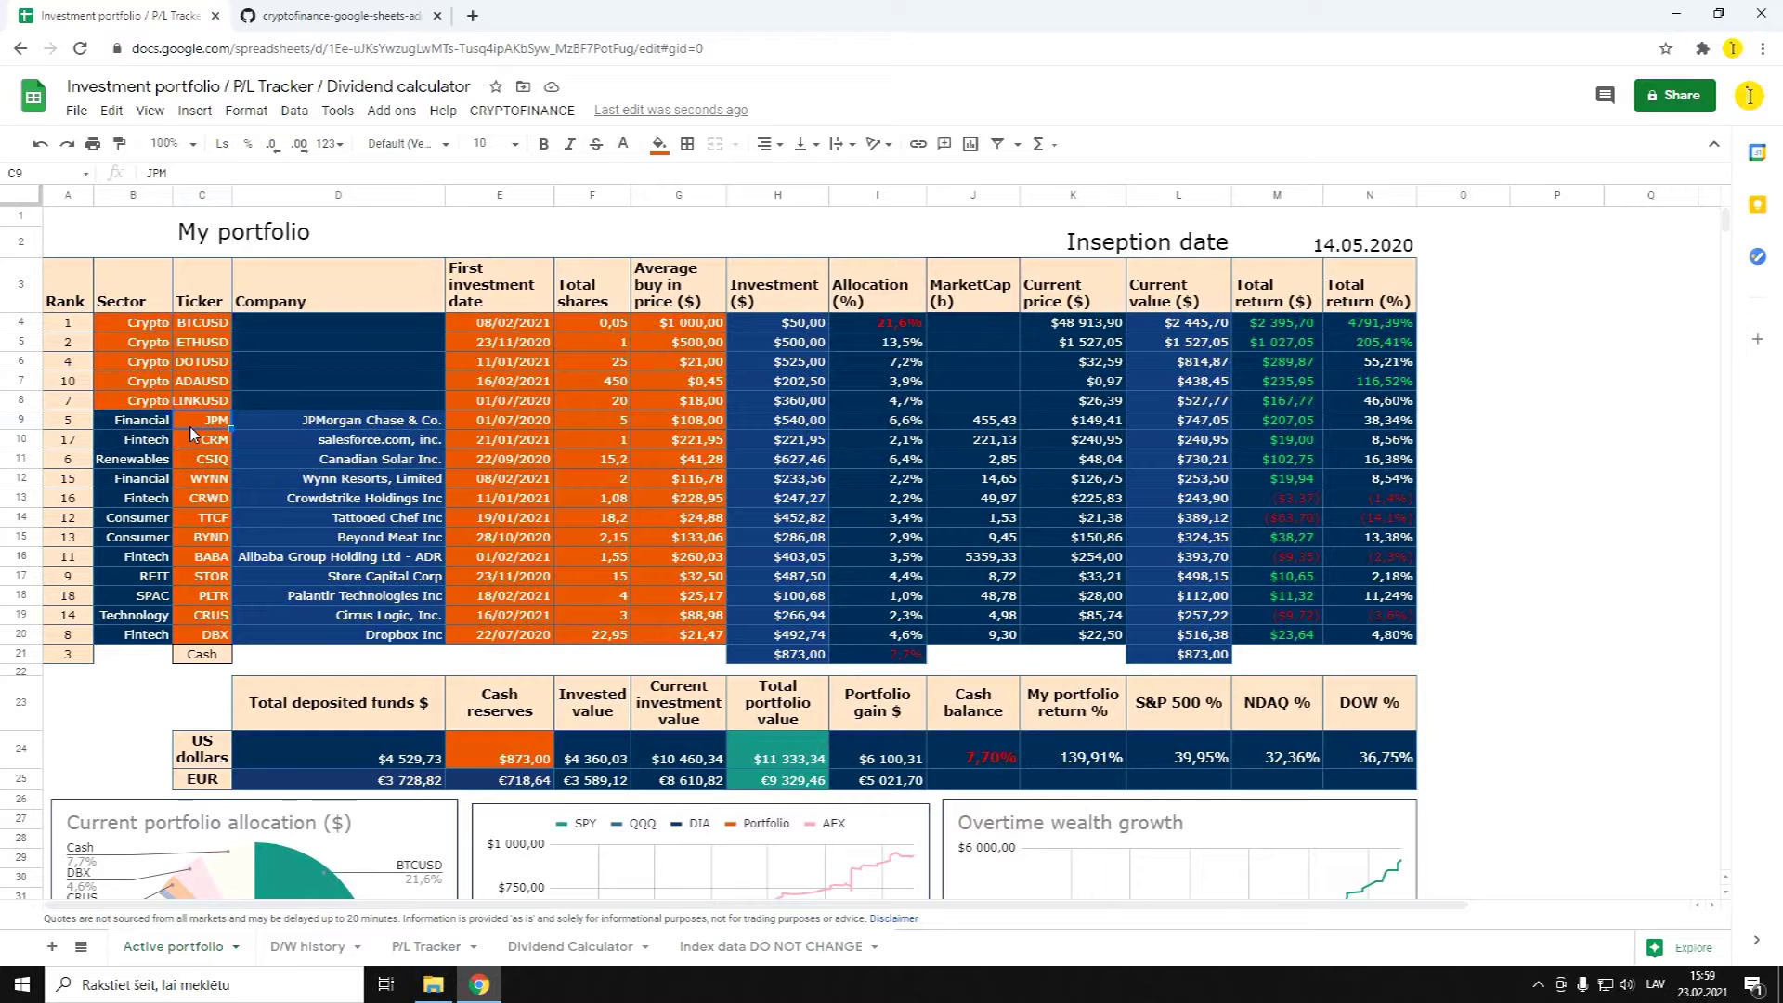
text(AAPL)
key(Tab)
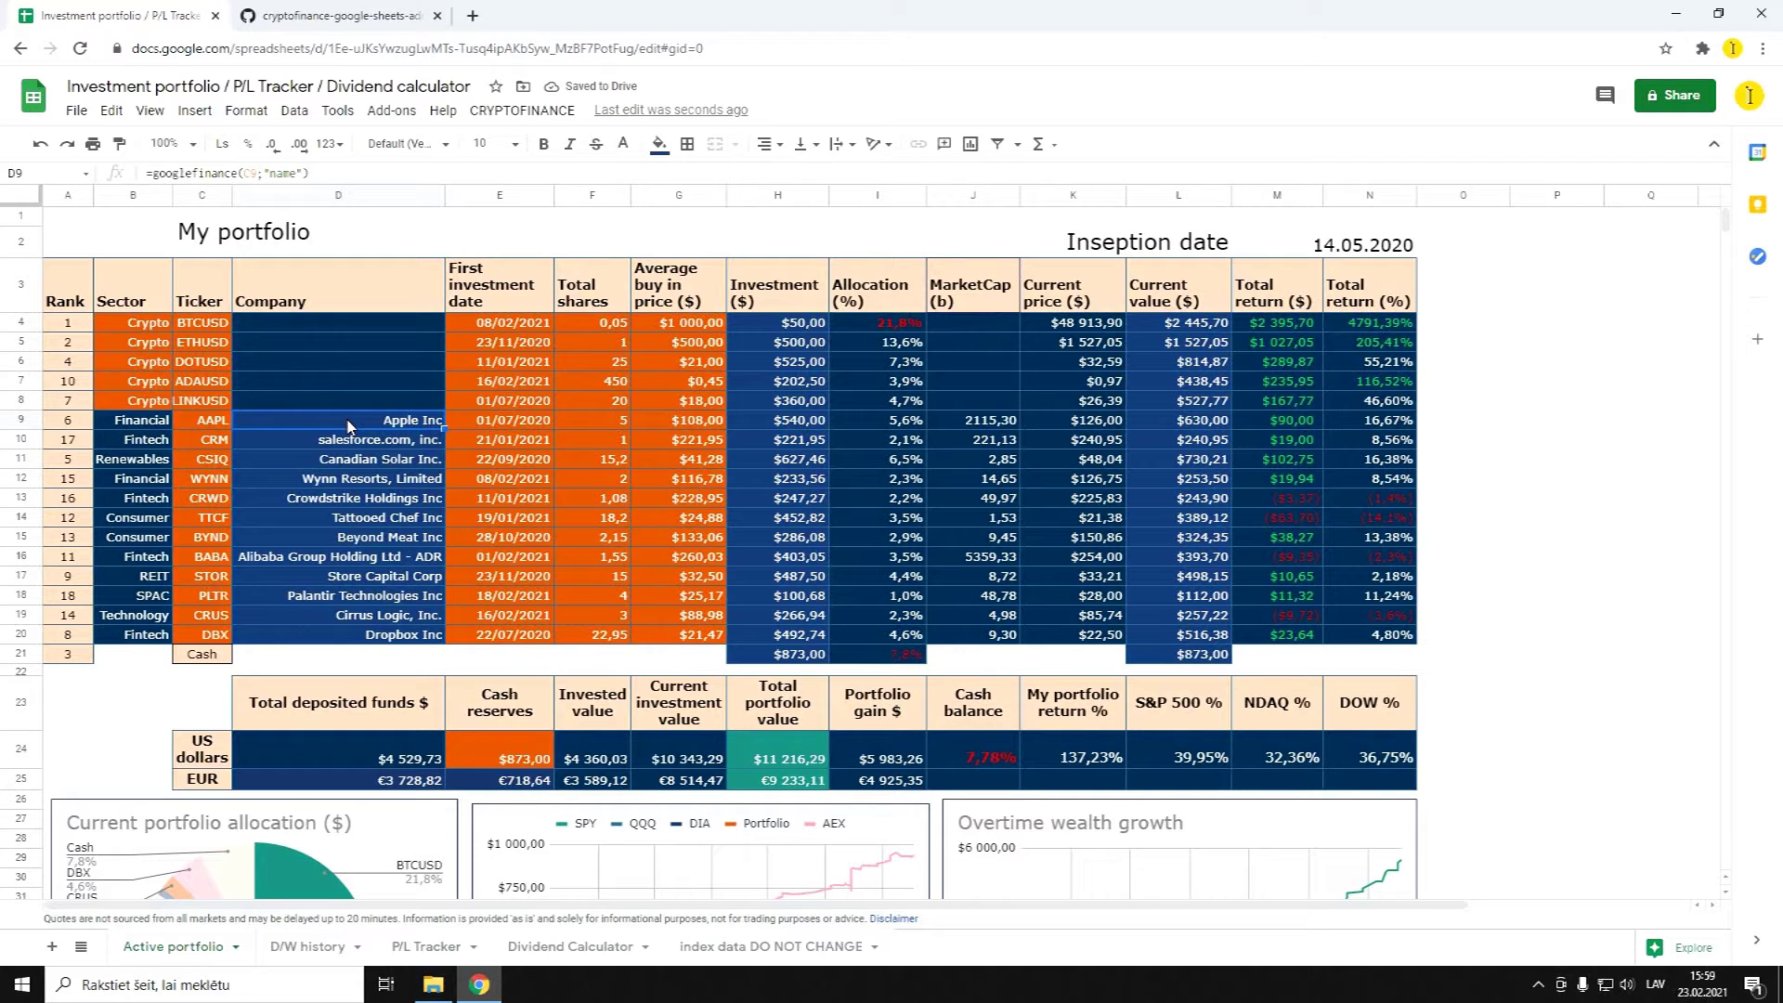
Set the total shares of the AAPL holding to 12 and check the summary and allocation chart
click(595, 420)
scroll(595, 420, down, 3)
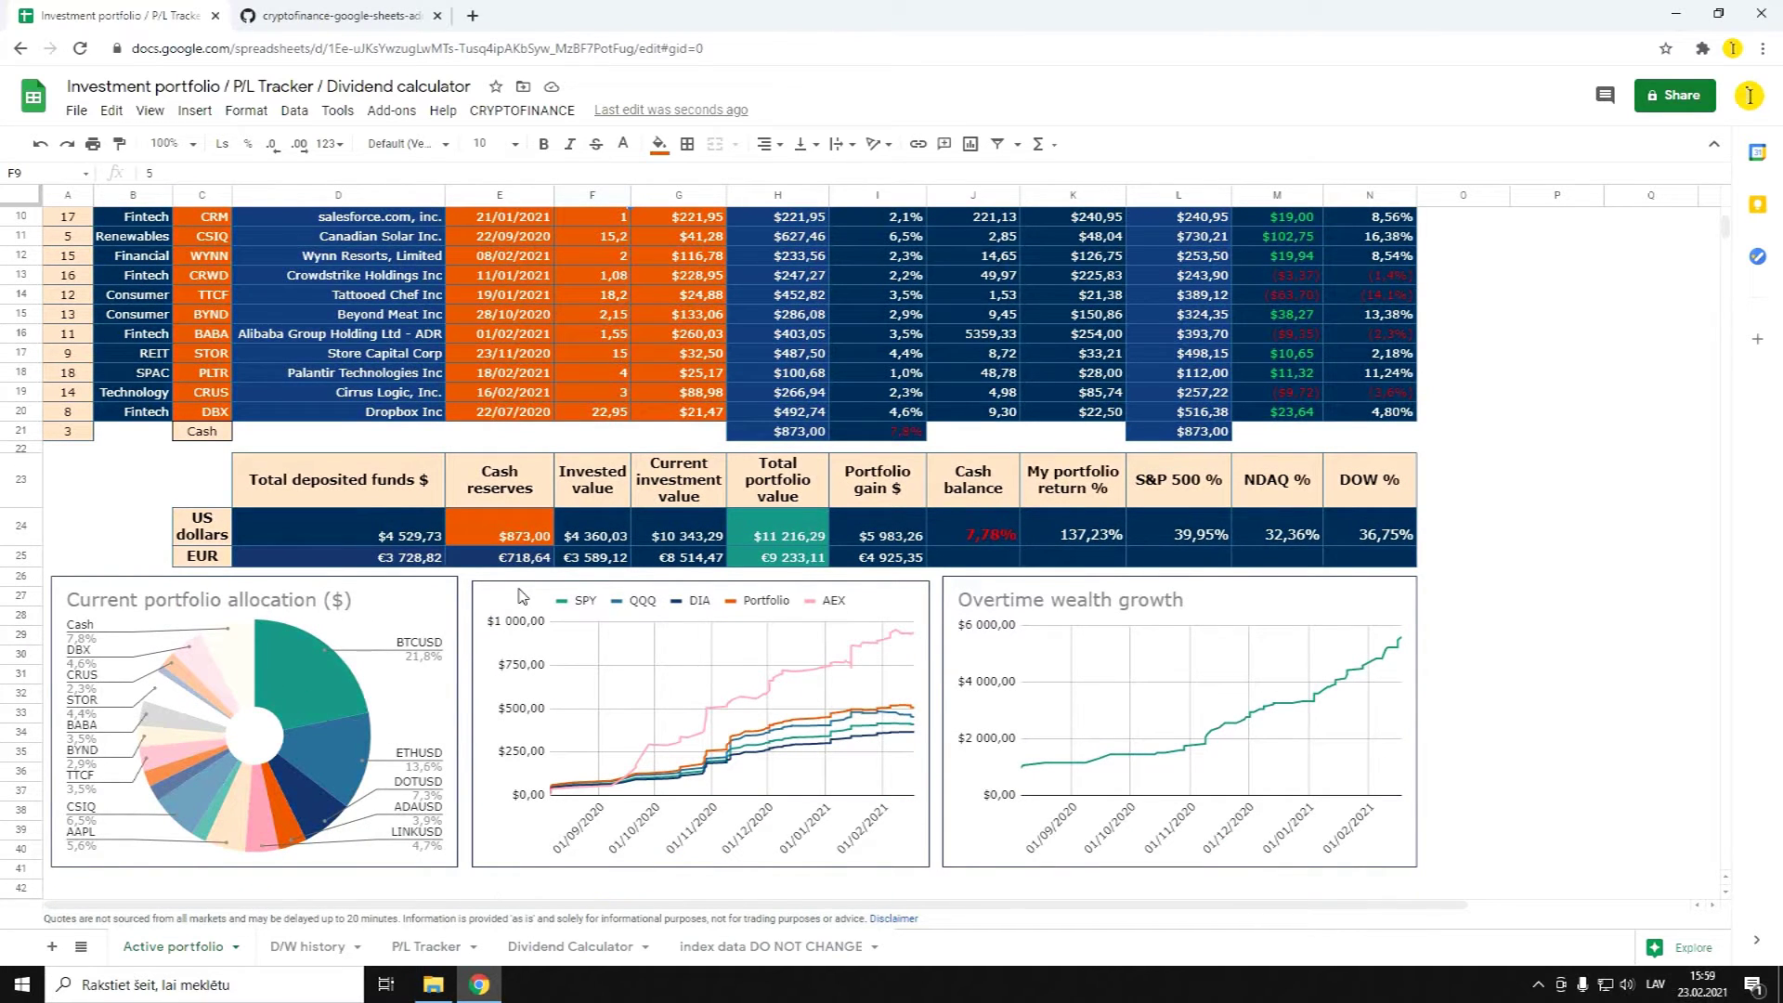
scroll(521, 595, up, 3)
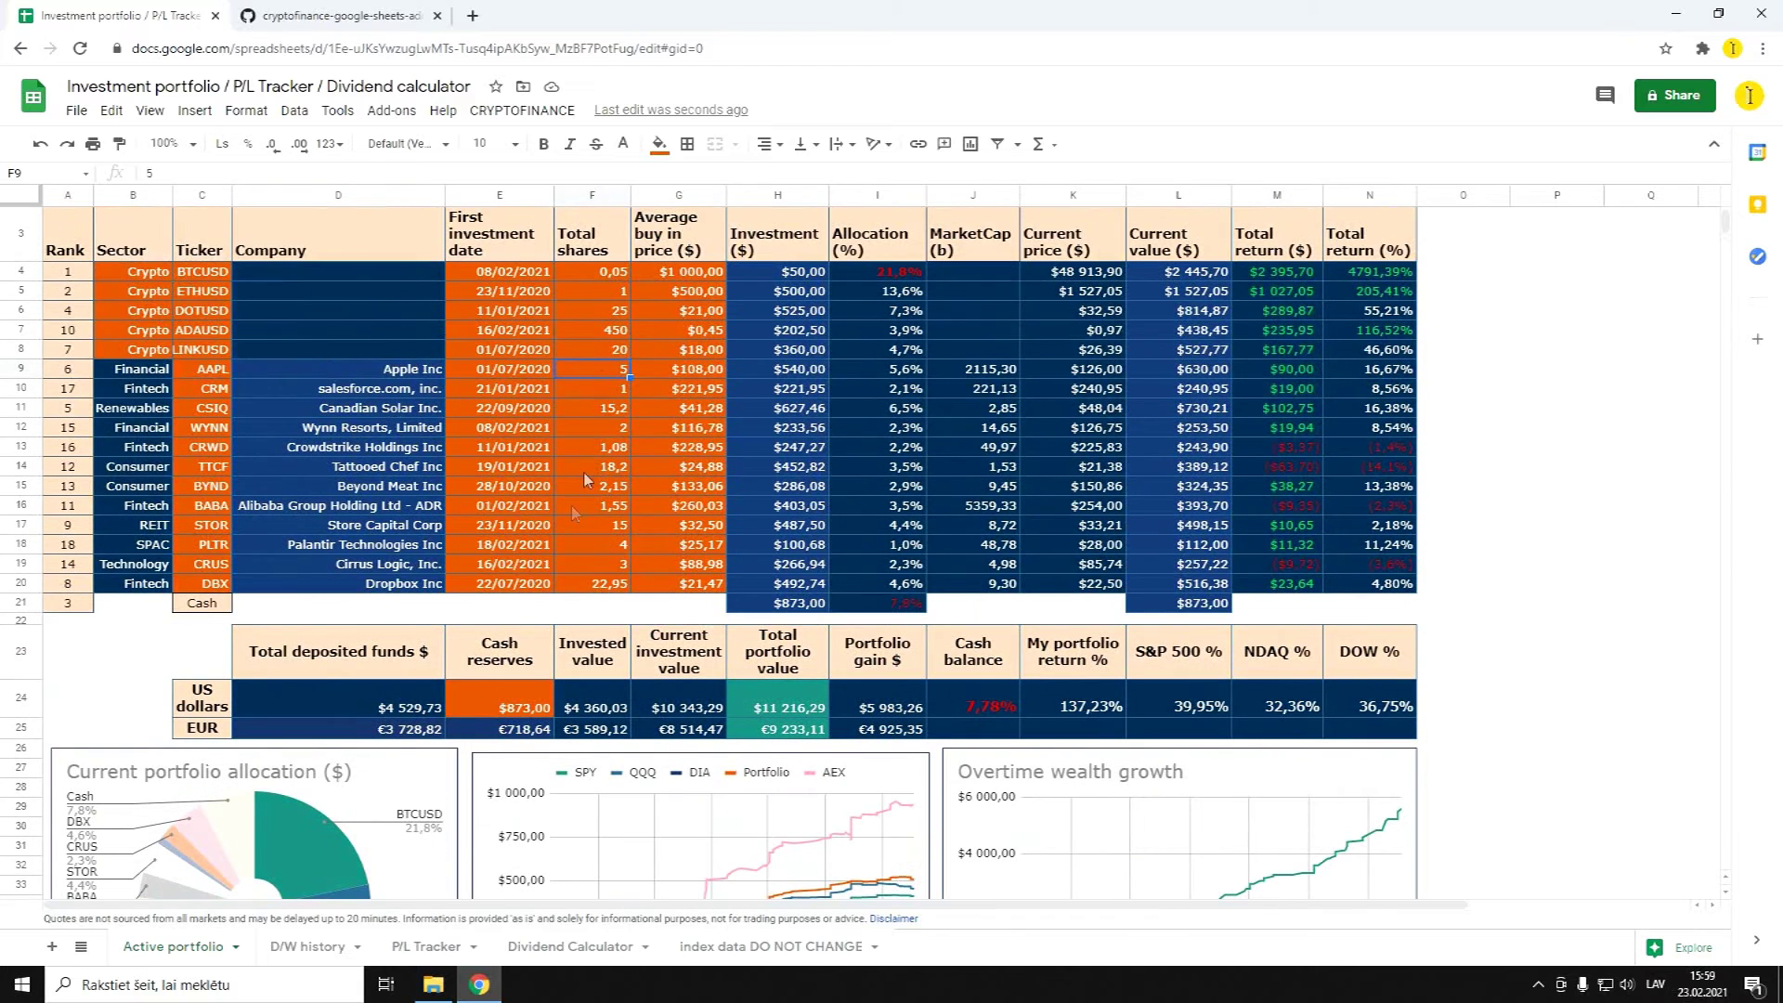
text(12)
key(Tab)
scroll(596, 517, down, 2)
scroll(596, 517, down, 1)
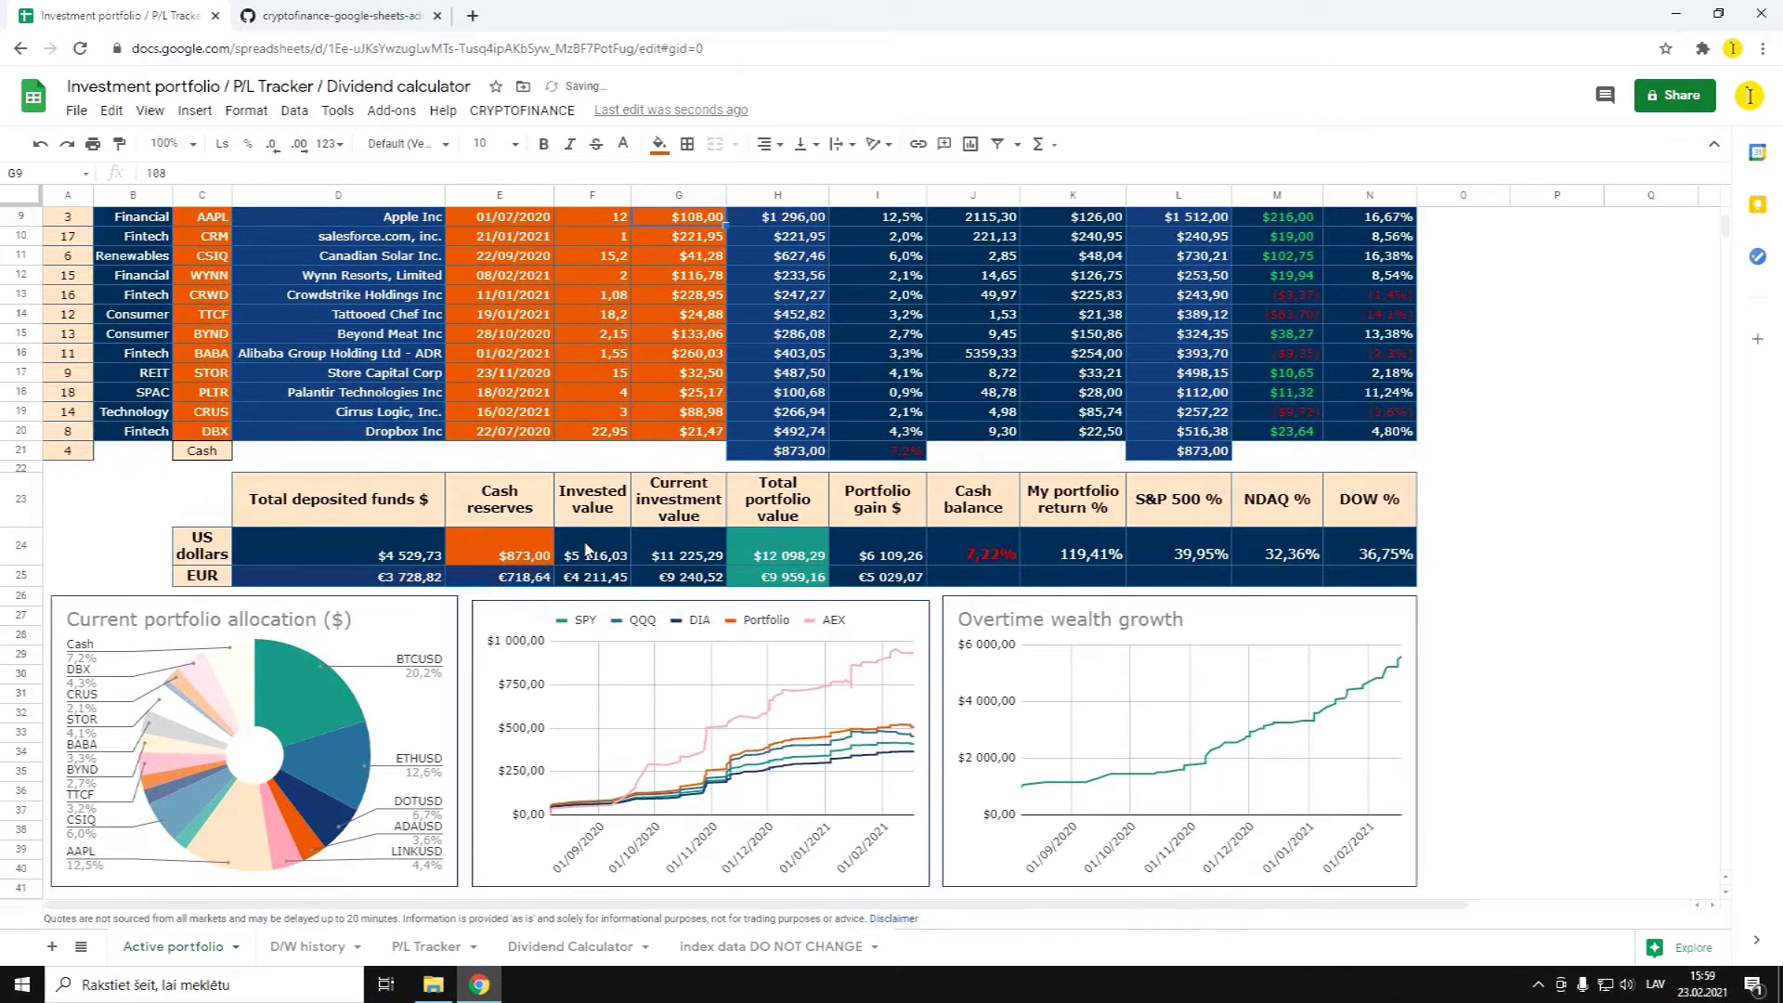
Set the average buy-in price of the AAPL holding to $75 and check the portfolio summary
scroll(406, 748, up, 2)
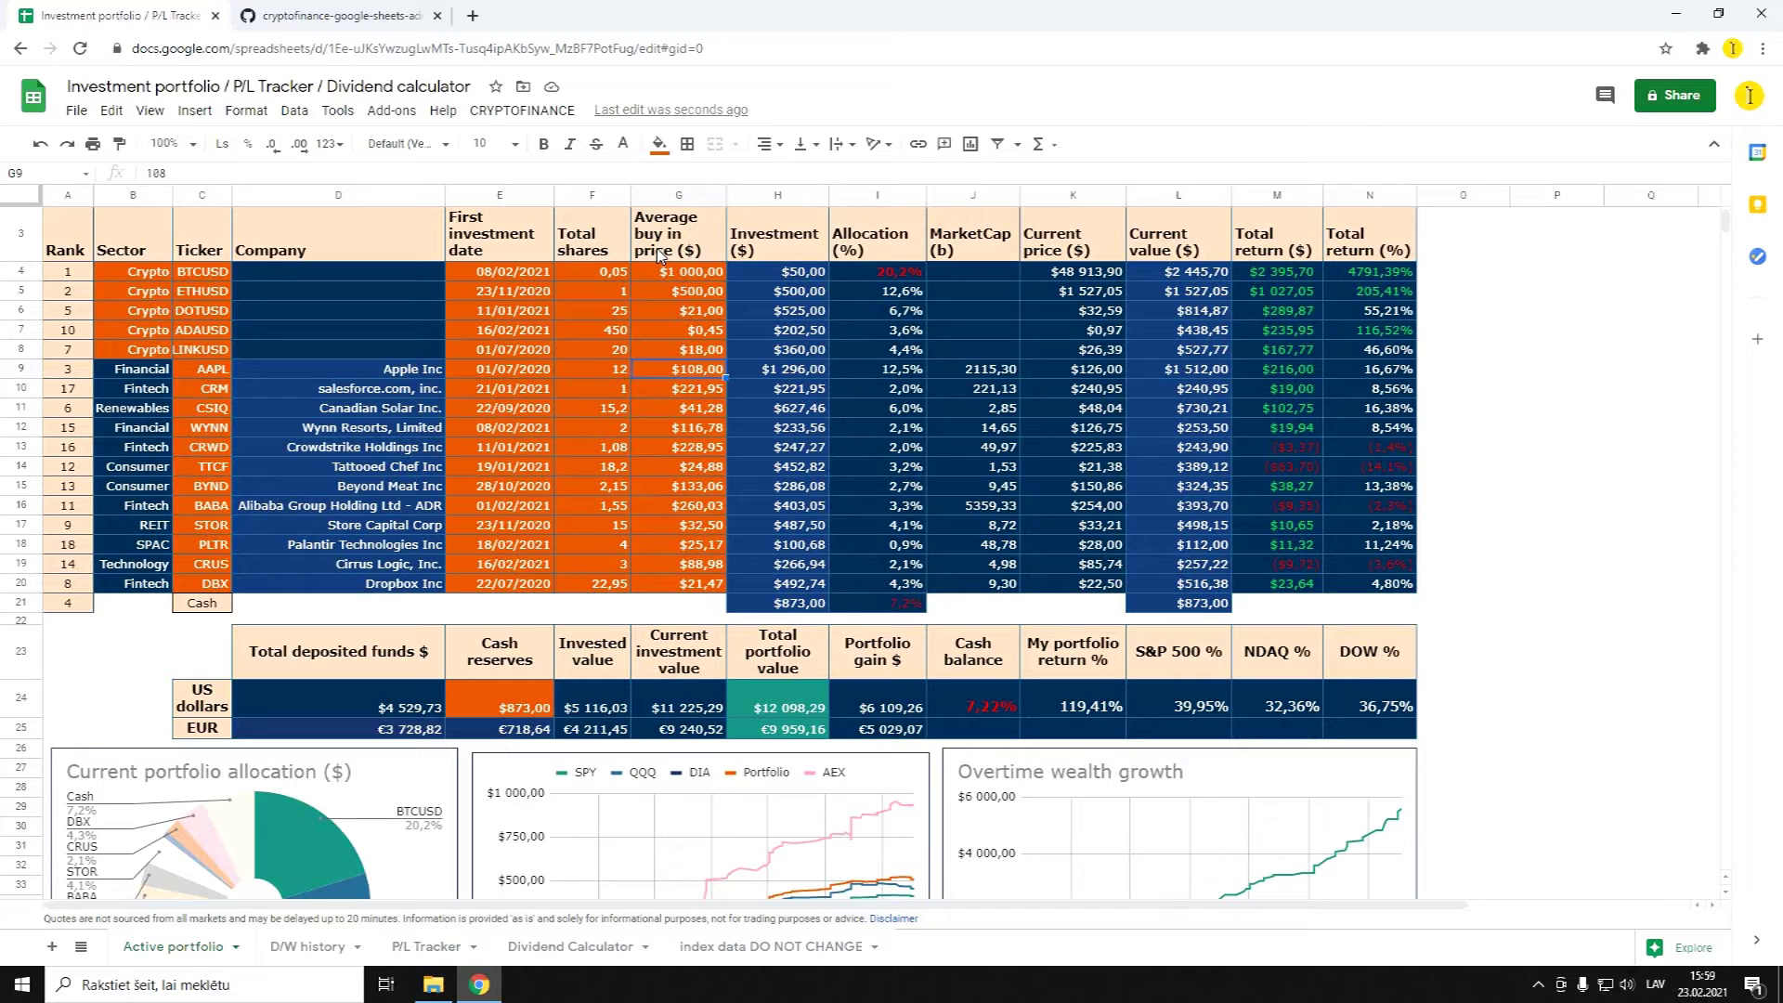
text(75)
key(Tab)
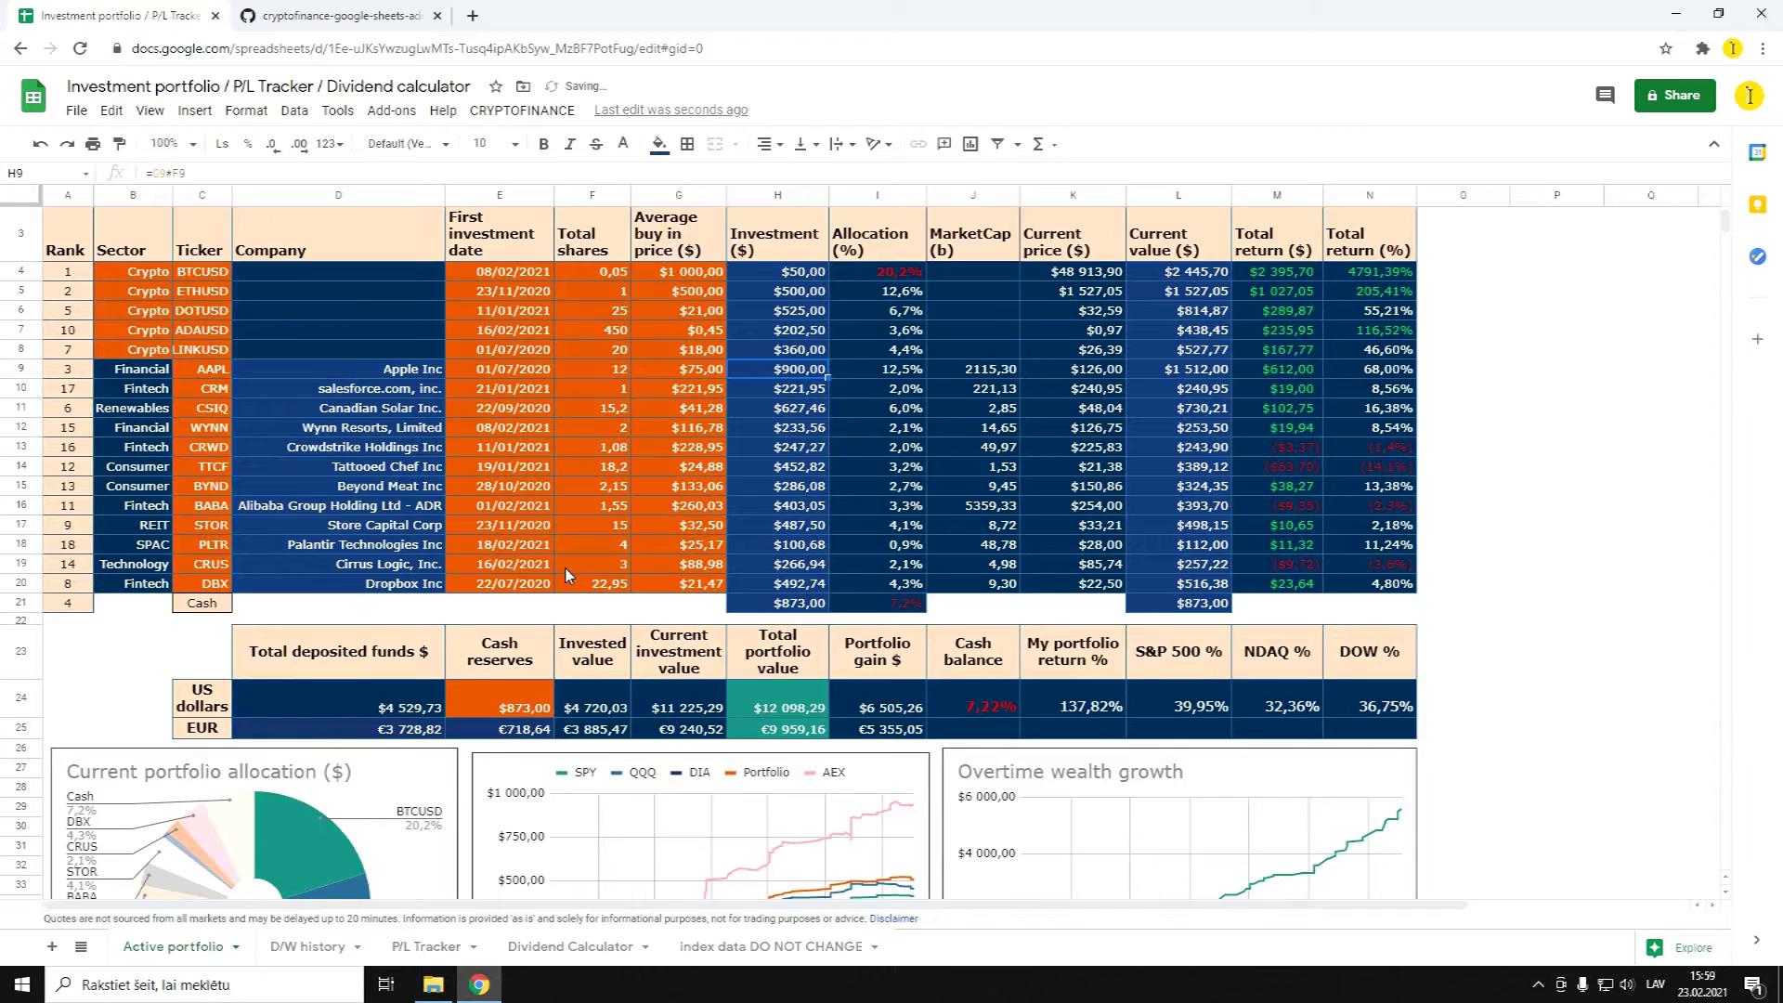
scroll(392, 744, down, 1)
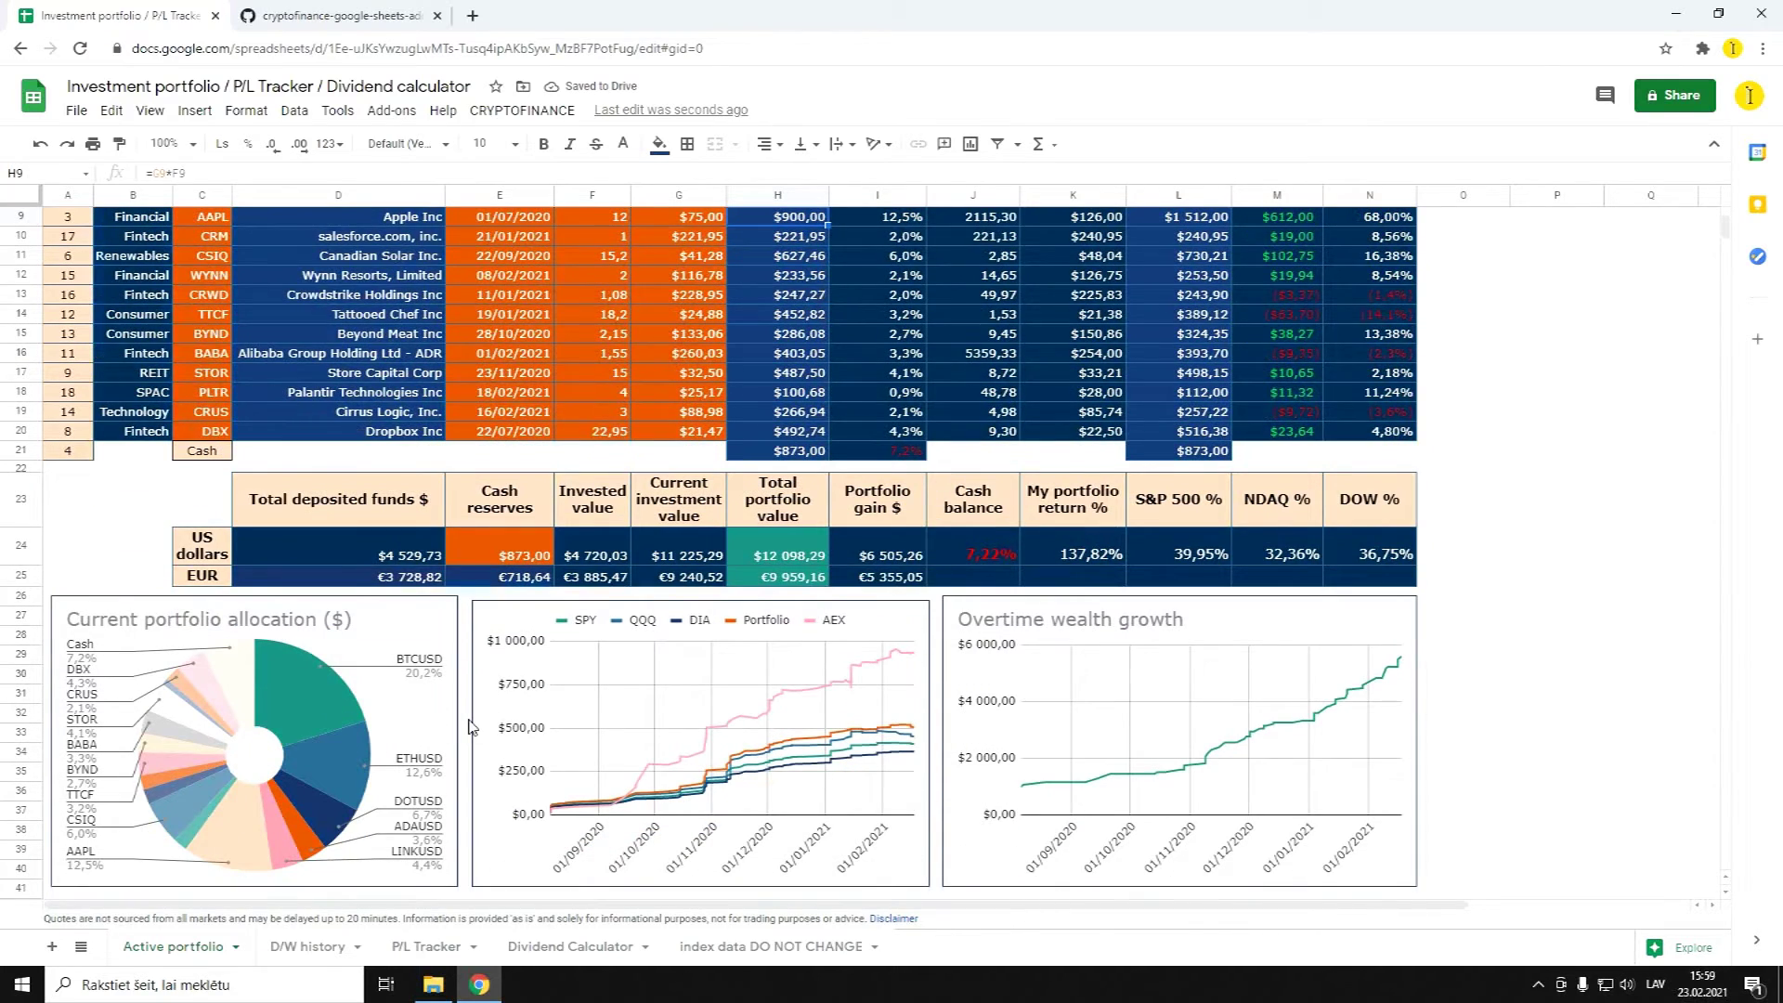
Set the total shares of the AAPL holding to 20
scroll(469, 728, up, 1)
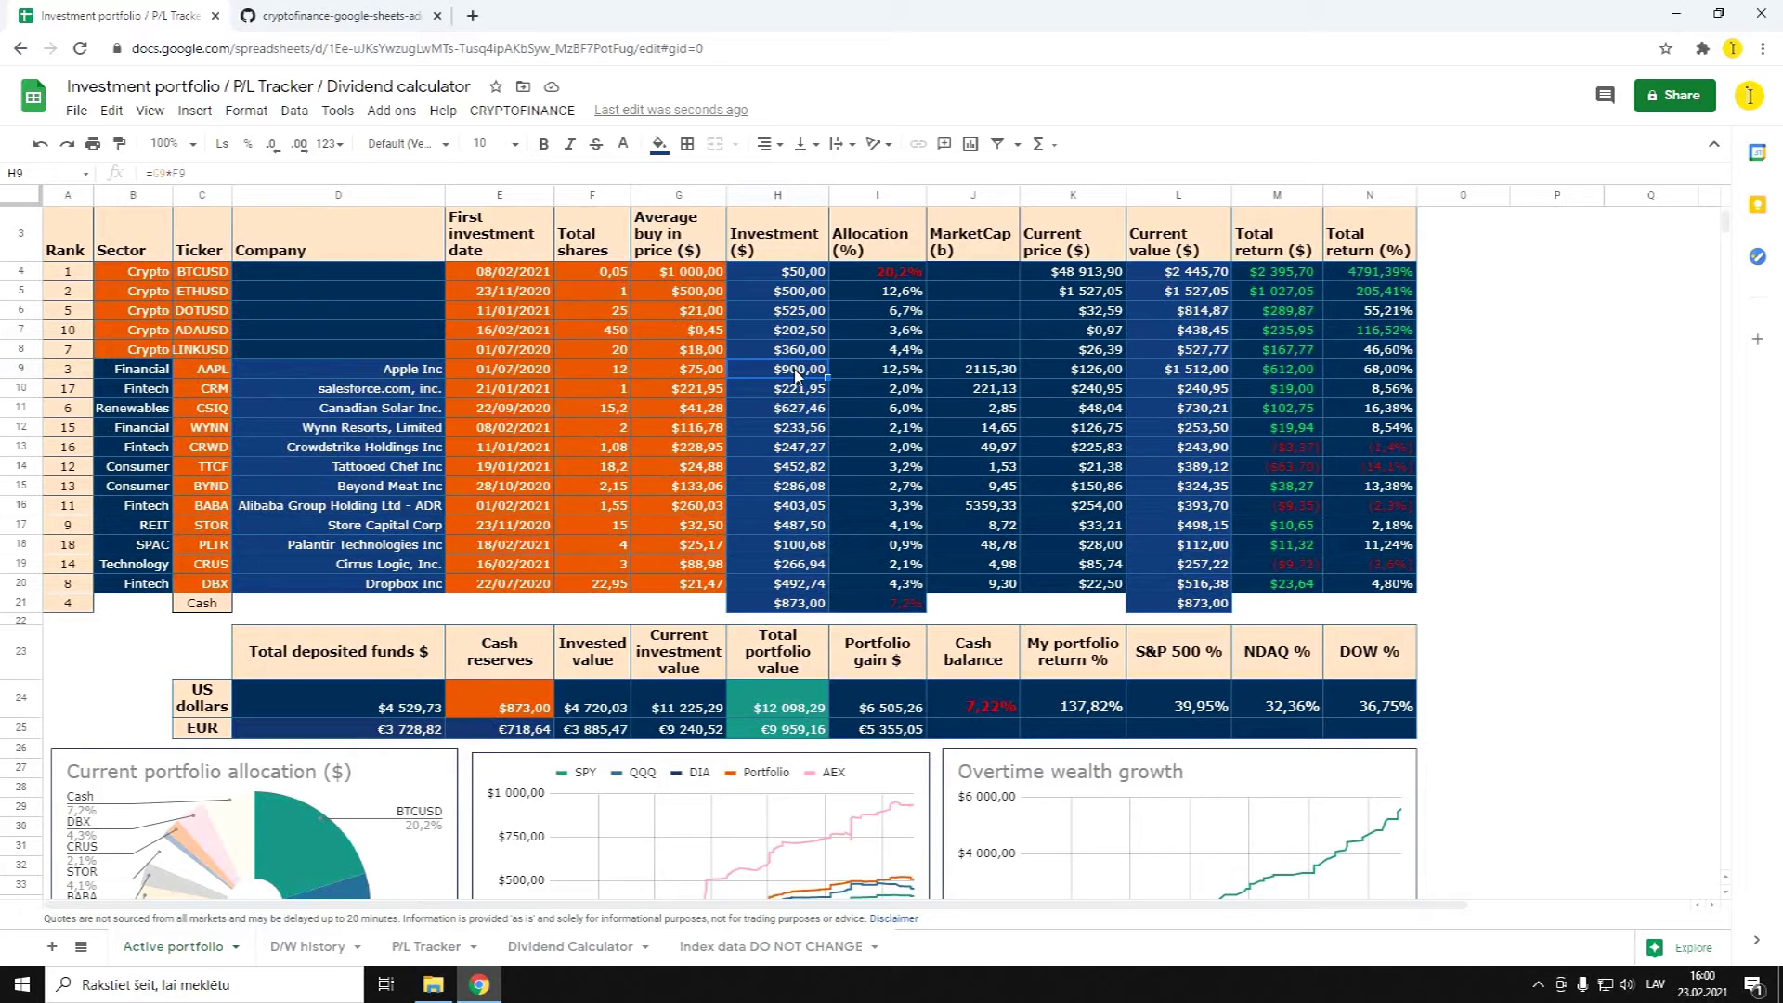
click(604, 367)
text(20)
key(Tab)
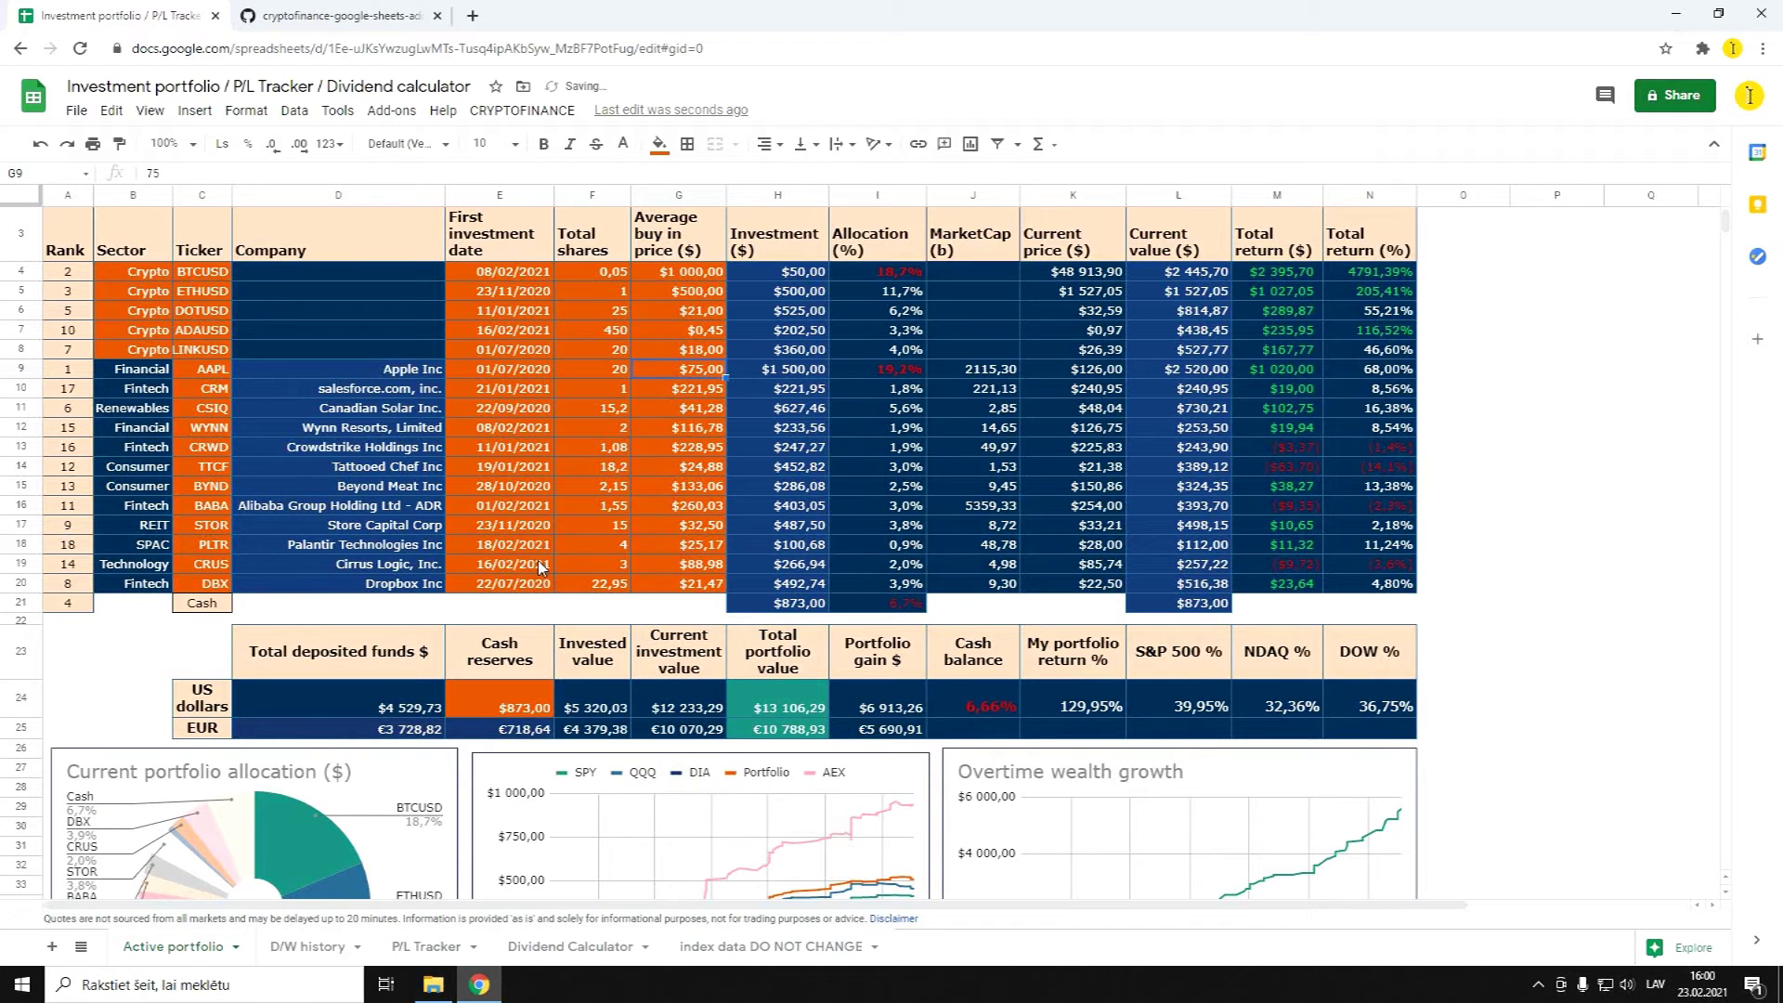
Check the AAPL share in the allocation chart and the total return in dollars of the Tattooed Chef holding
scroll(540, 567, down, 3)
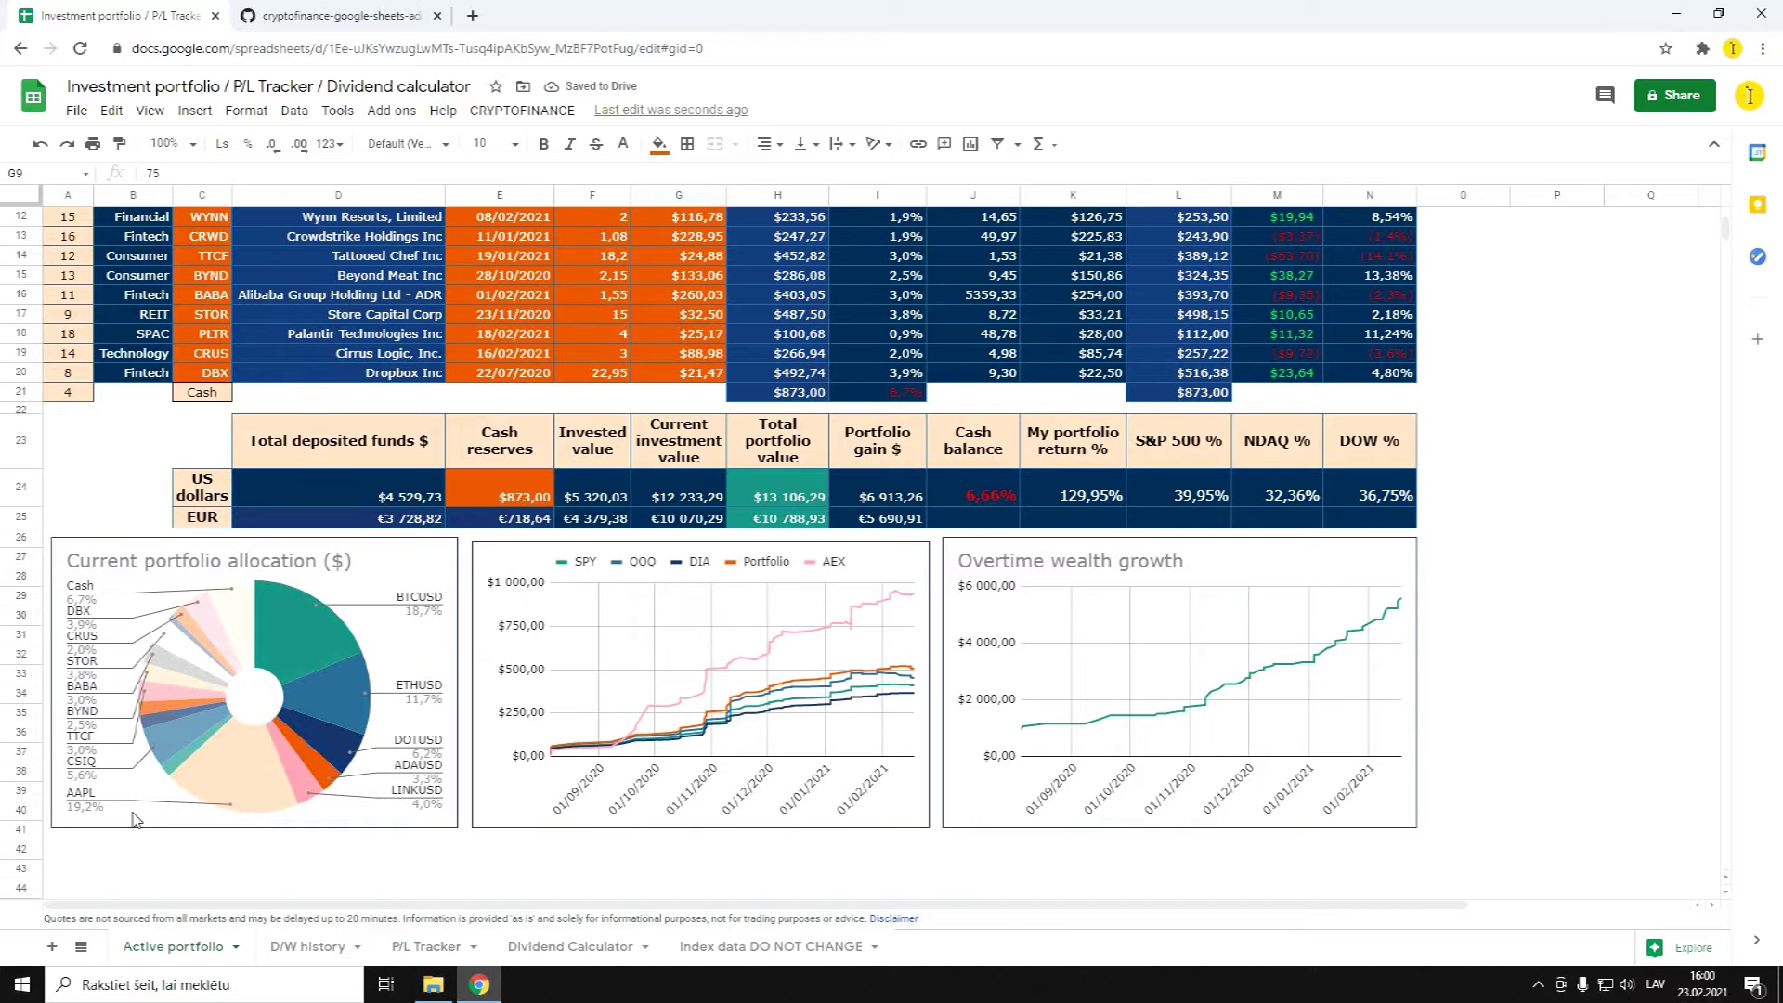
scroll(135, 818, up, 3)
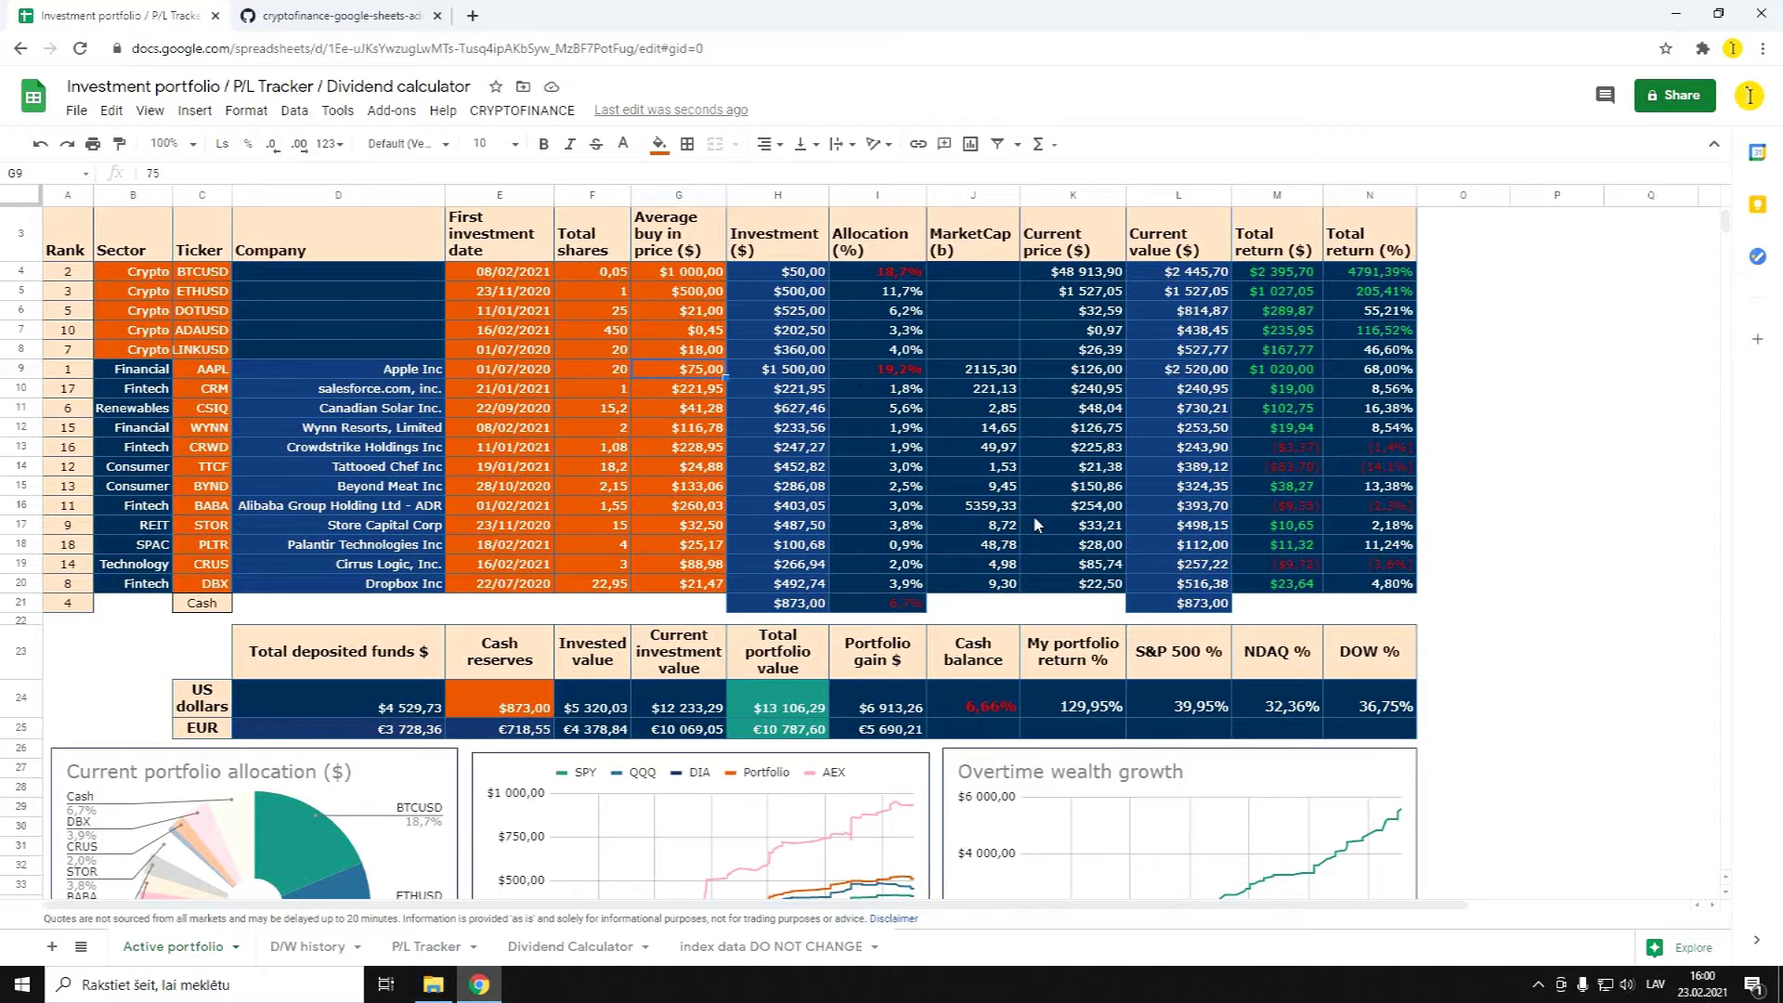
click(1265, 469)
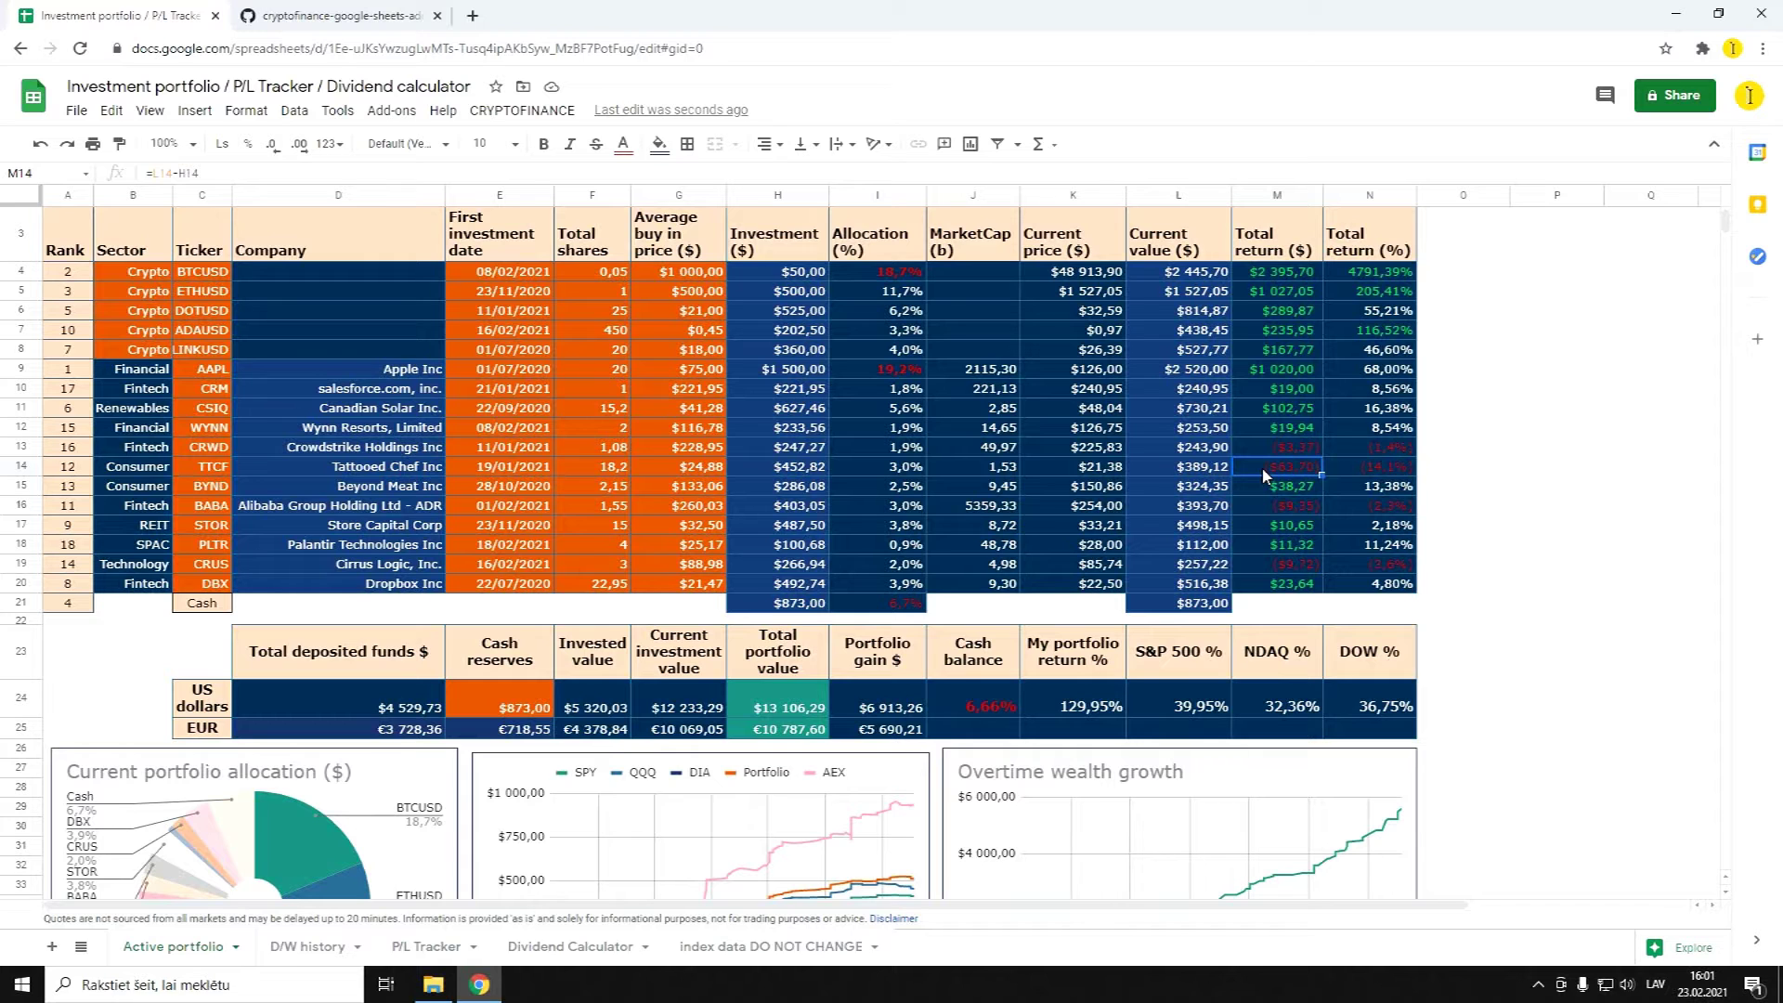
Set the US dollar cash reserves in the portfolio summary to $1 200
scroll(1263, 454, down, 1)
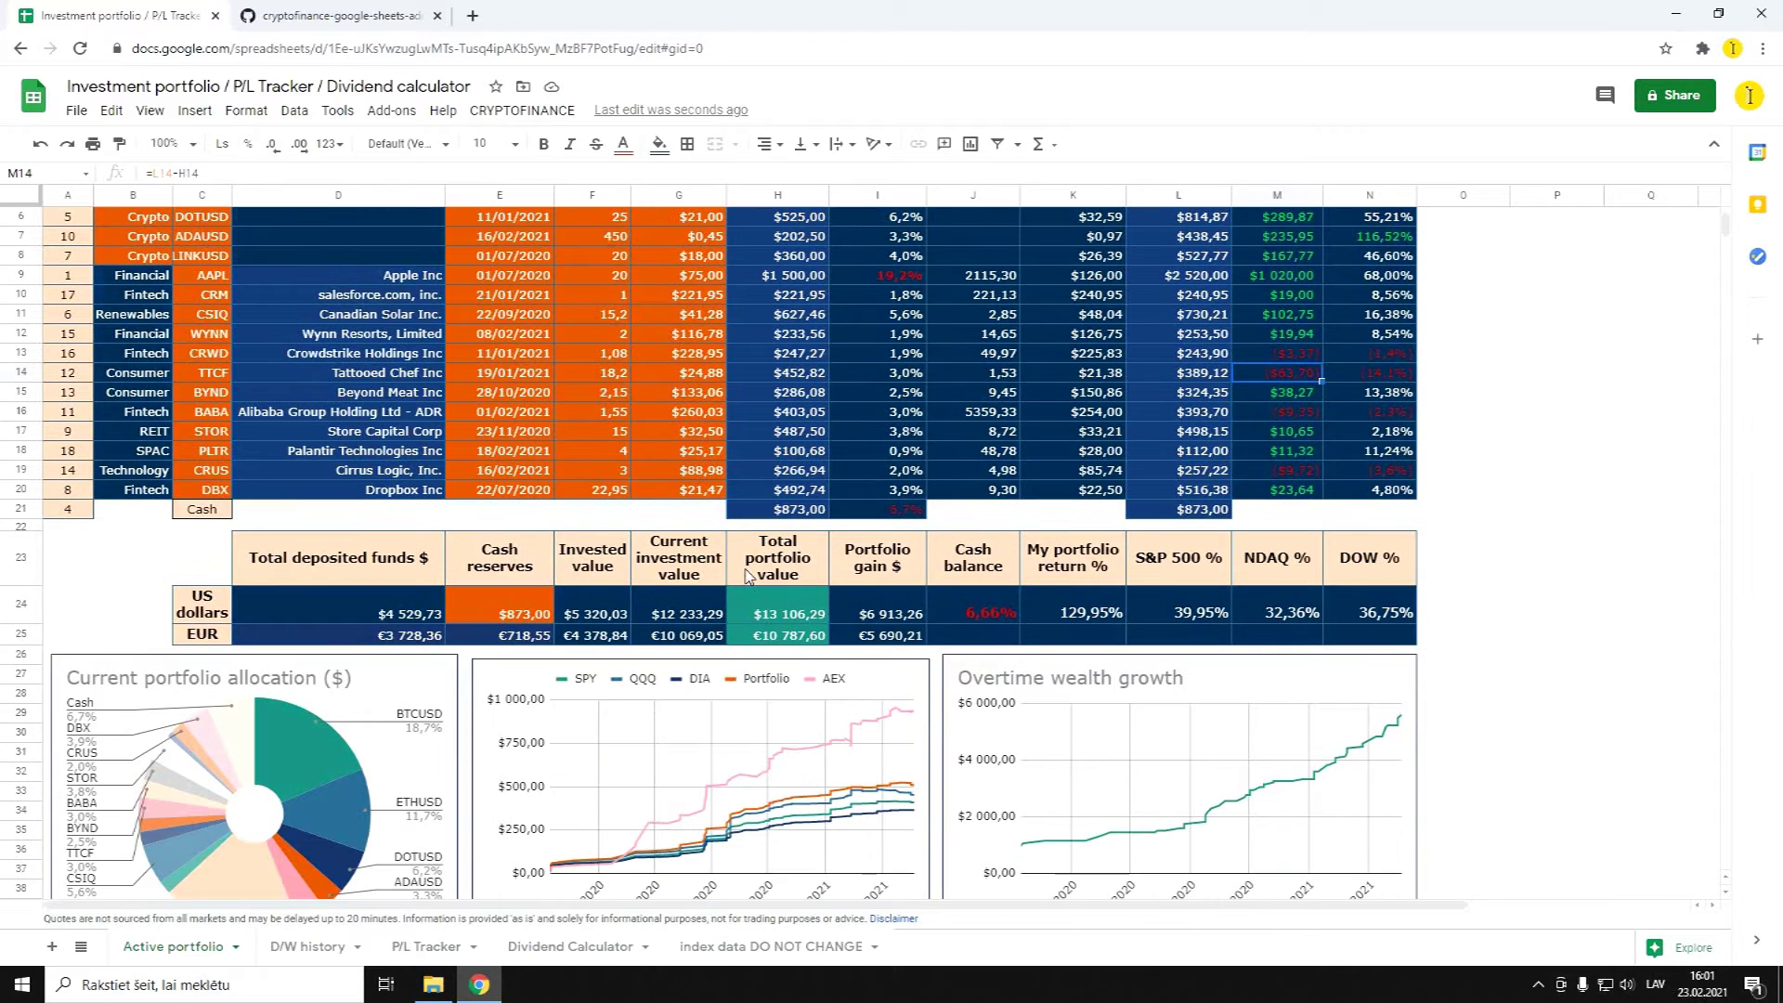
click(477, 622)
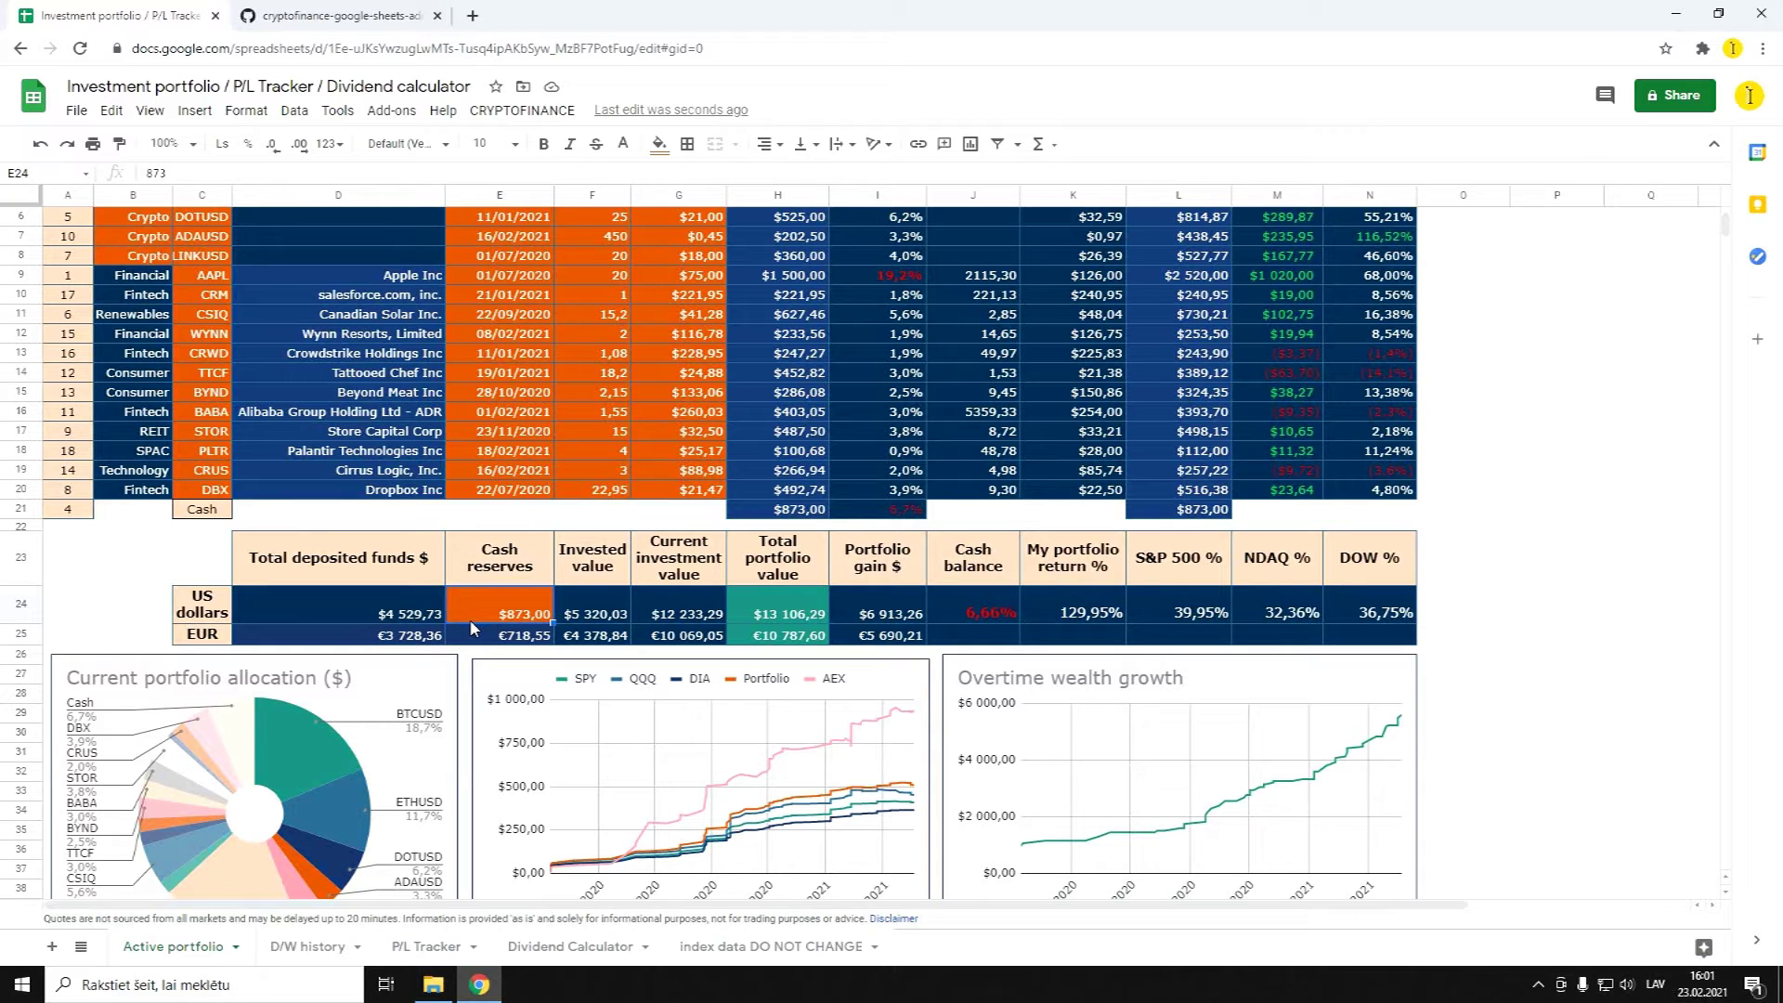
text(1200)
key(Tab)
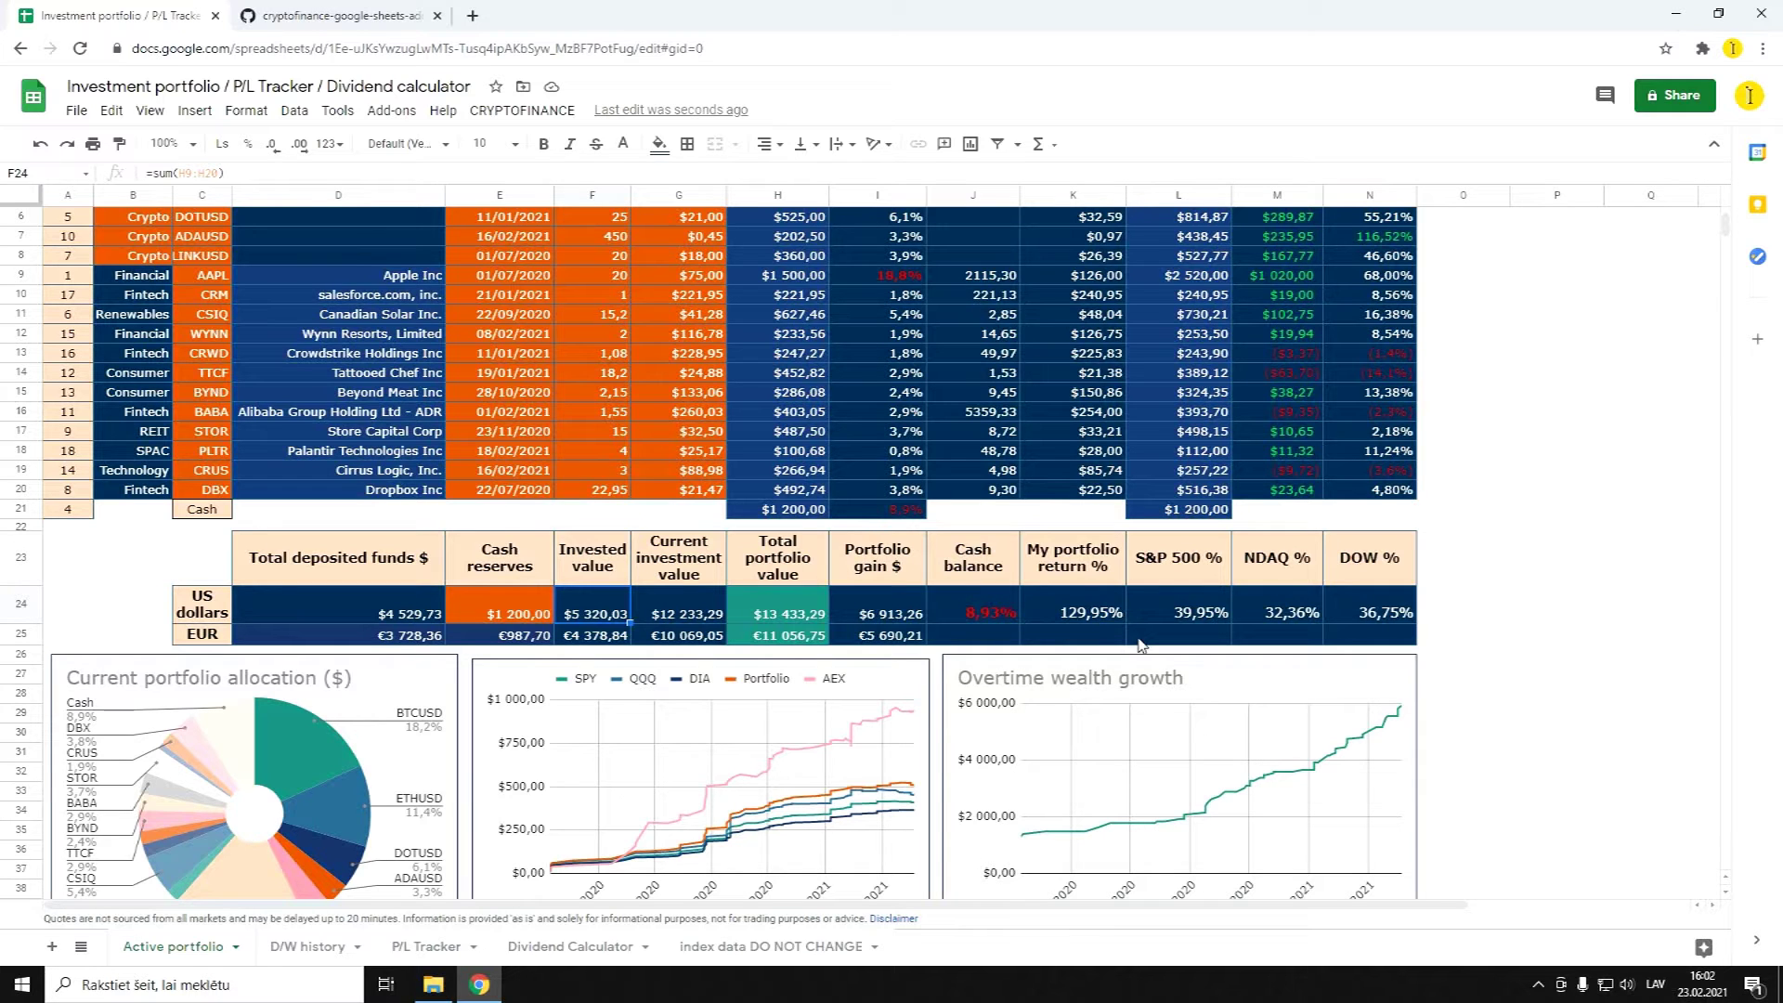
Examine the My portfolio return % formula alongside the portfolio's start date and the index comparison chart
scroll(1139, 641, up, 1)
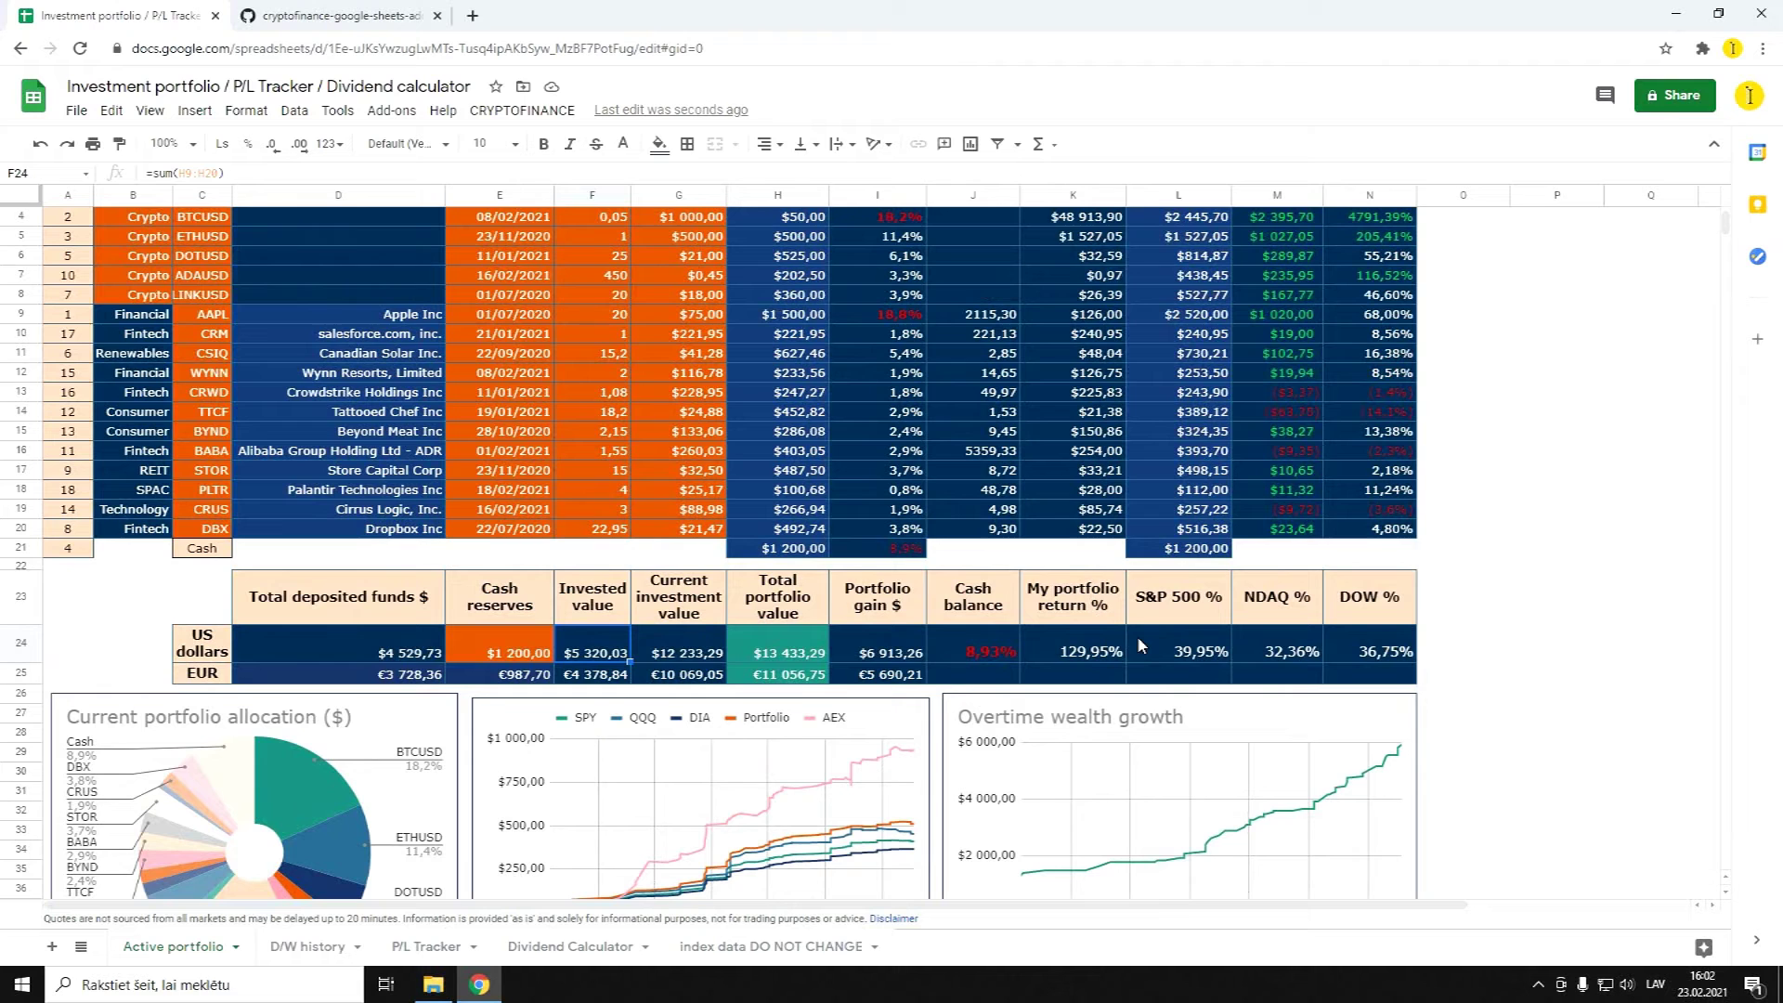
click(1082, 653)
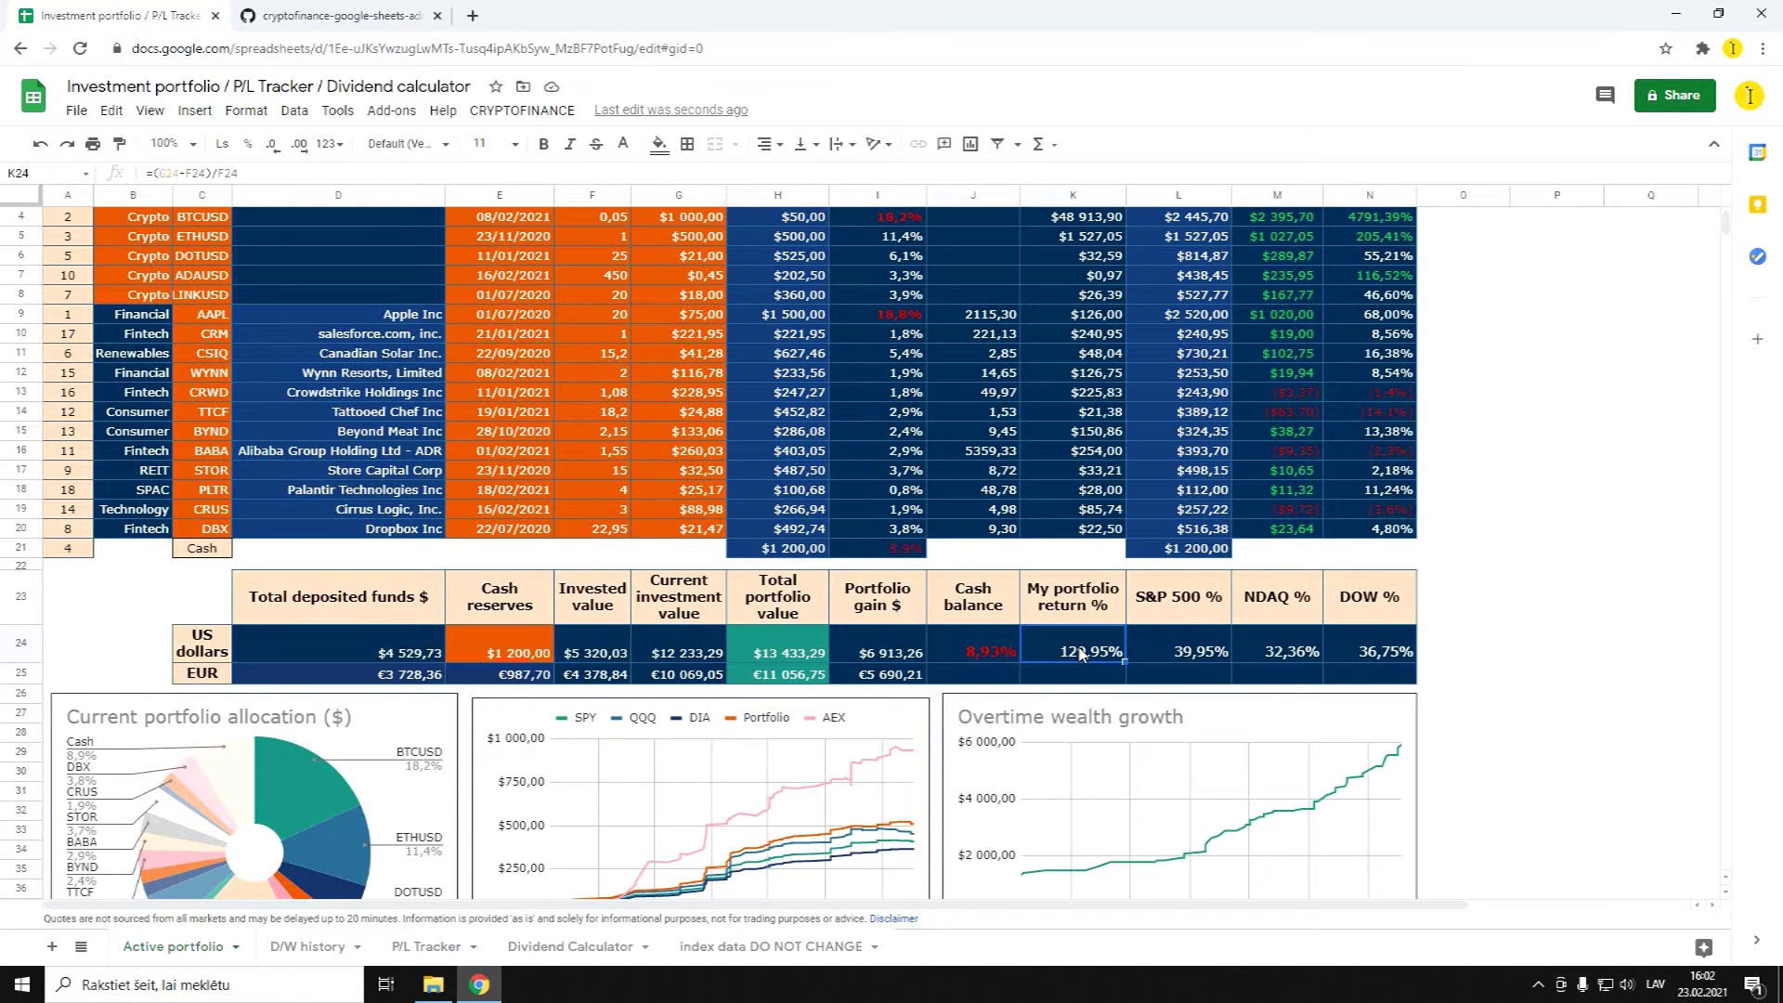
scroll(1082, 653, up, 2)
click(1149, 254)
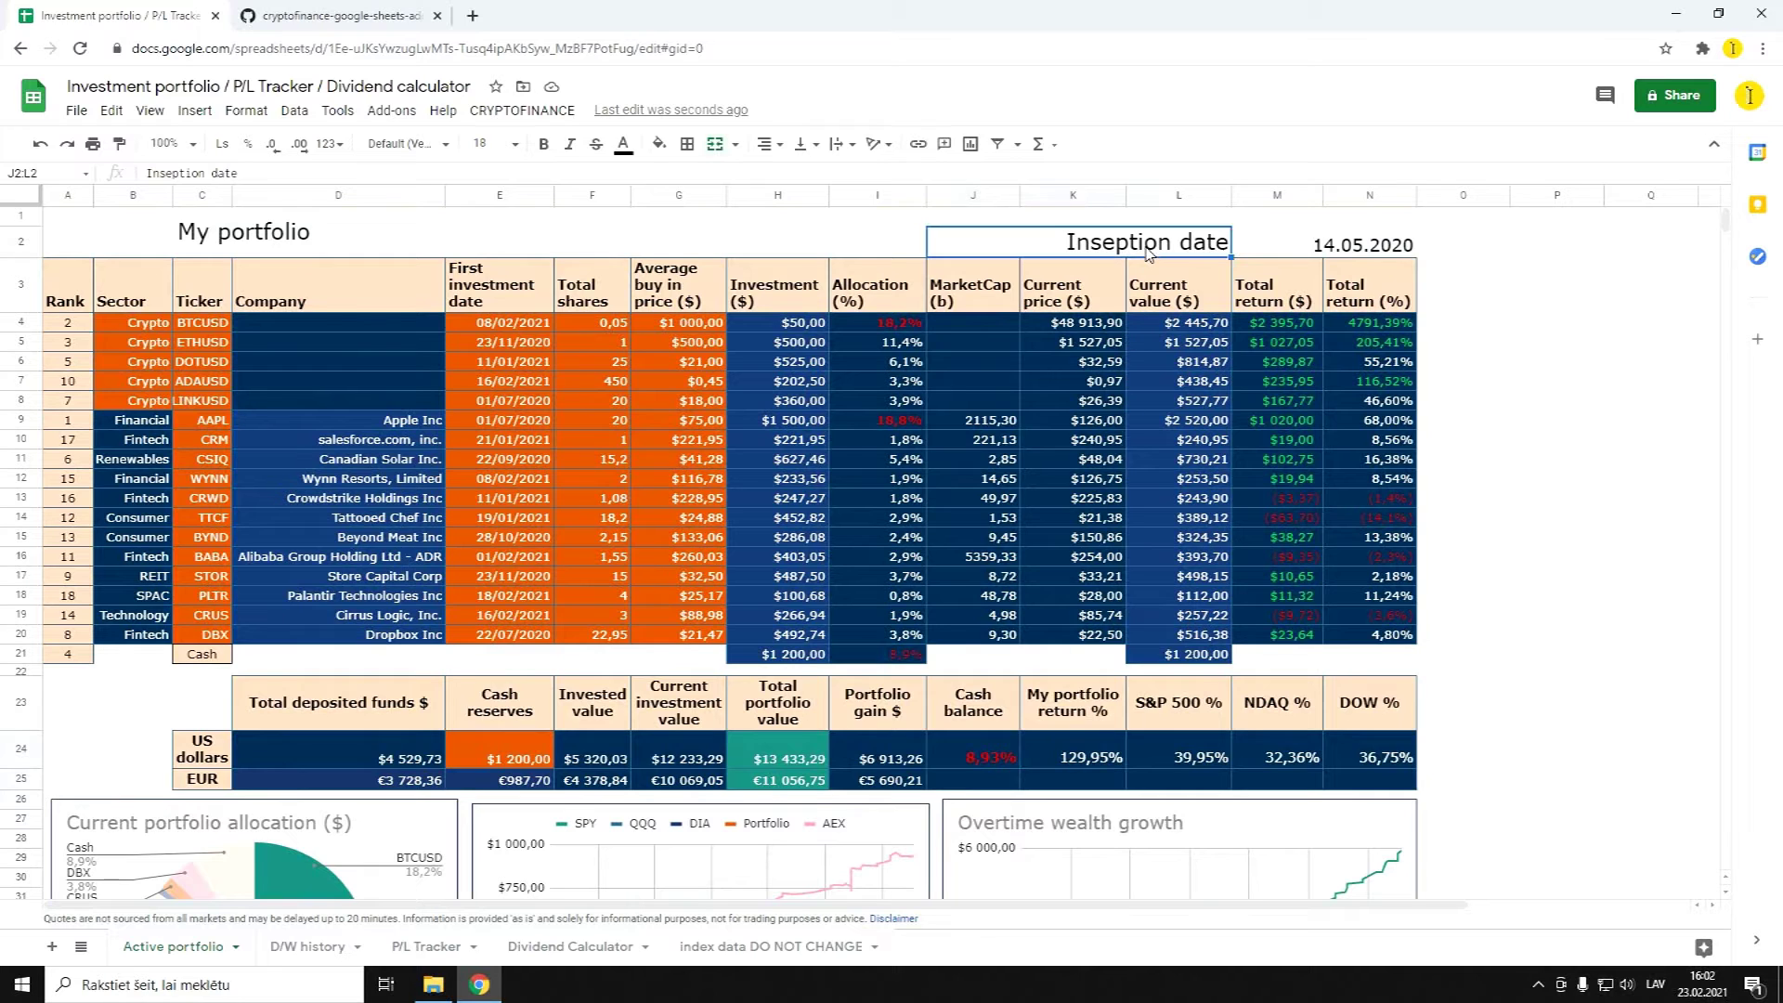
click(1333, 255)
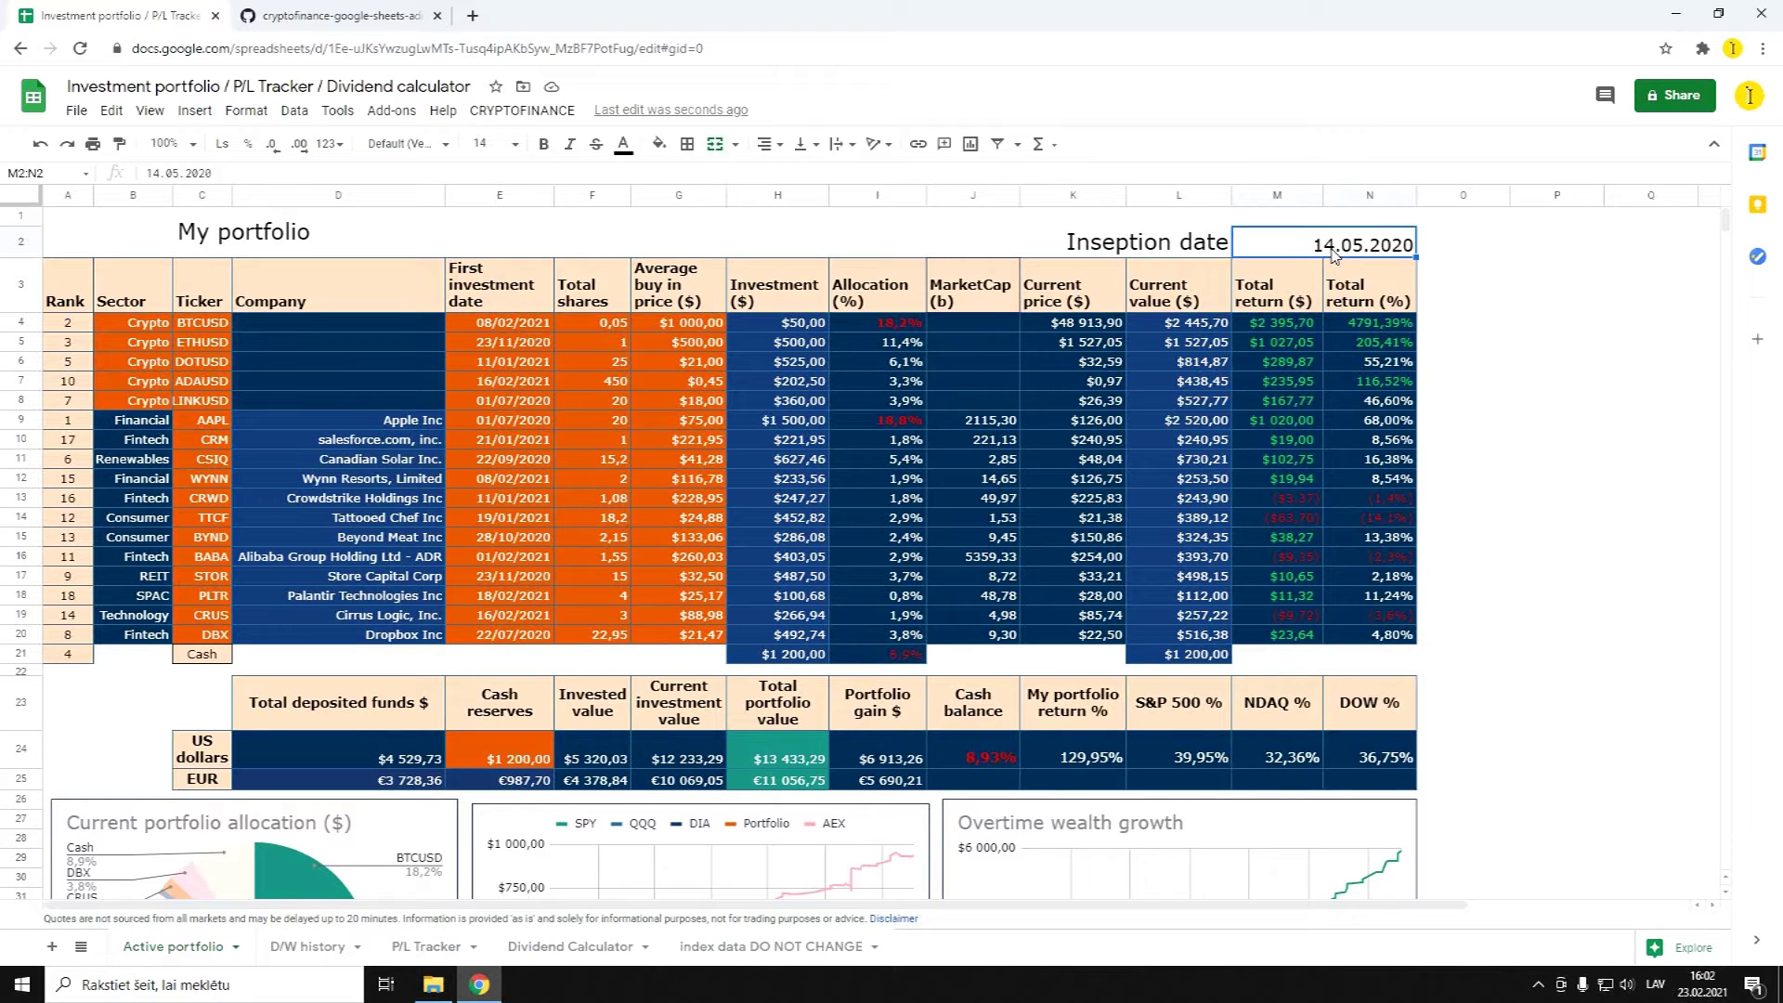
click(1064, 764)
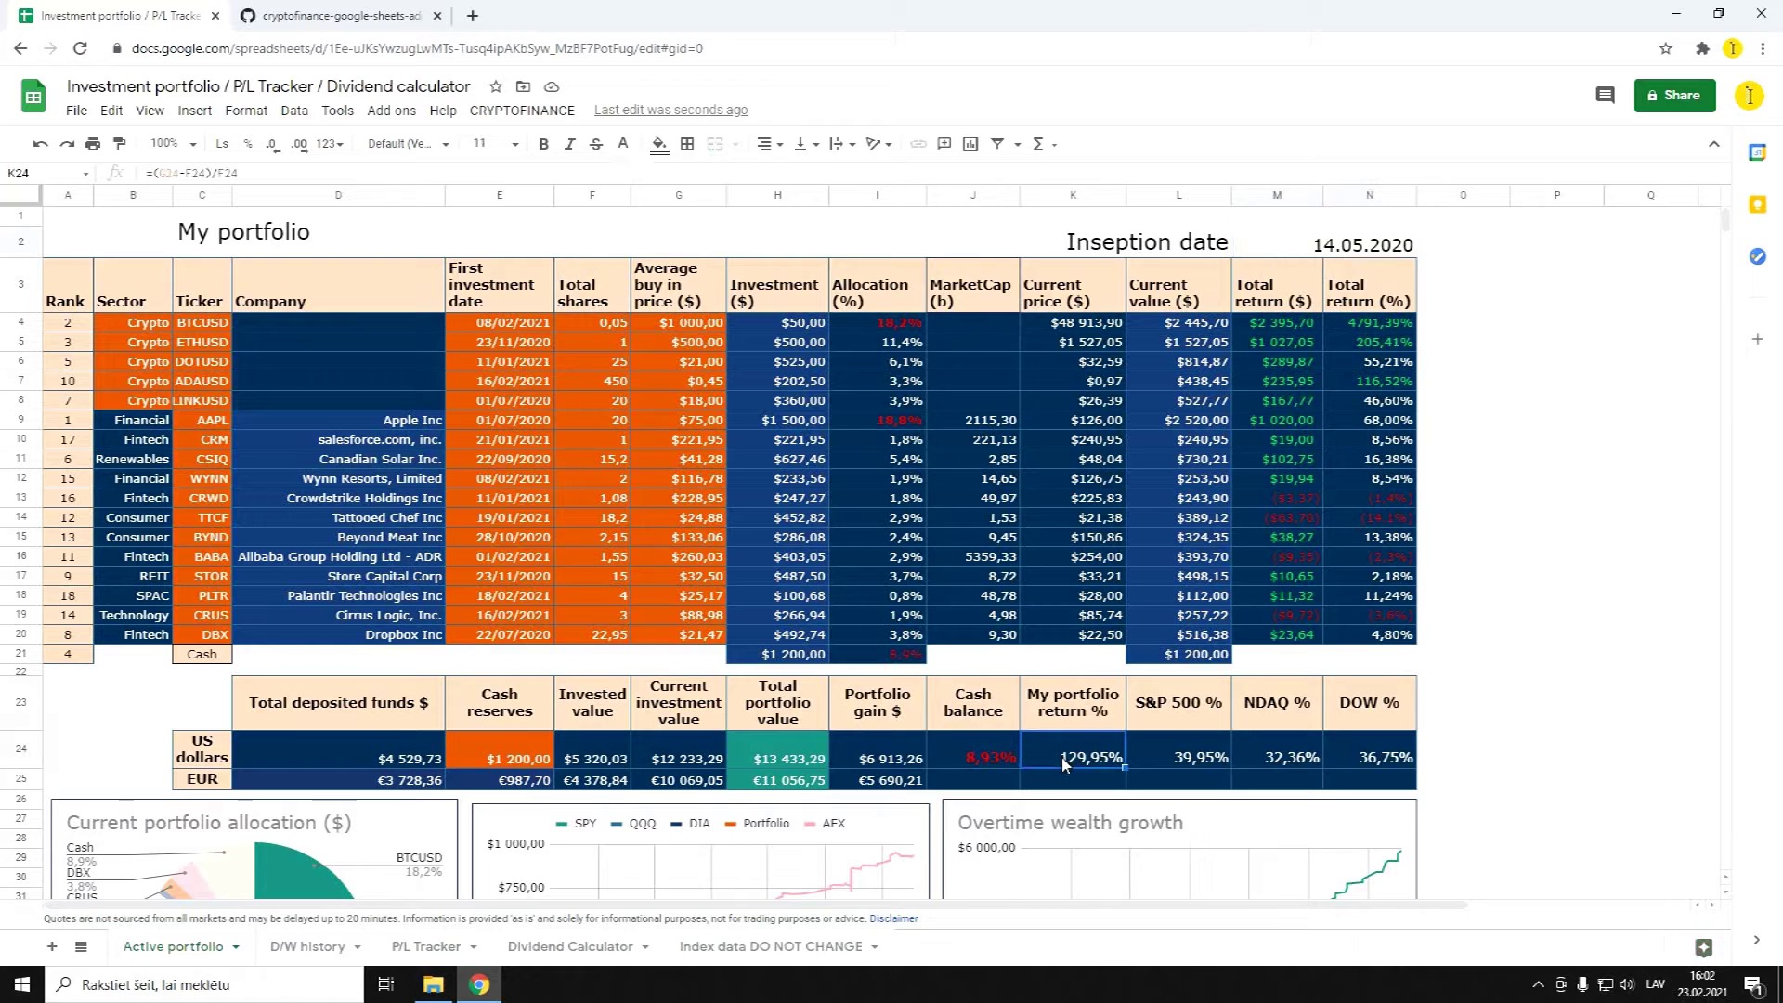
click(192, 174)
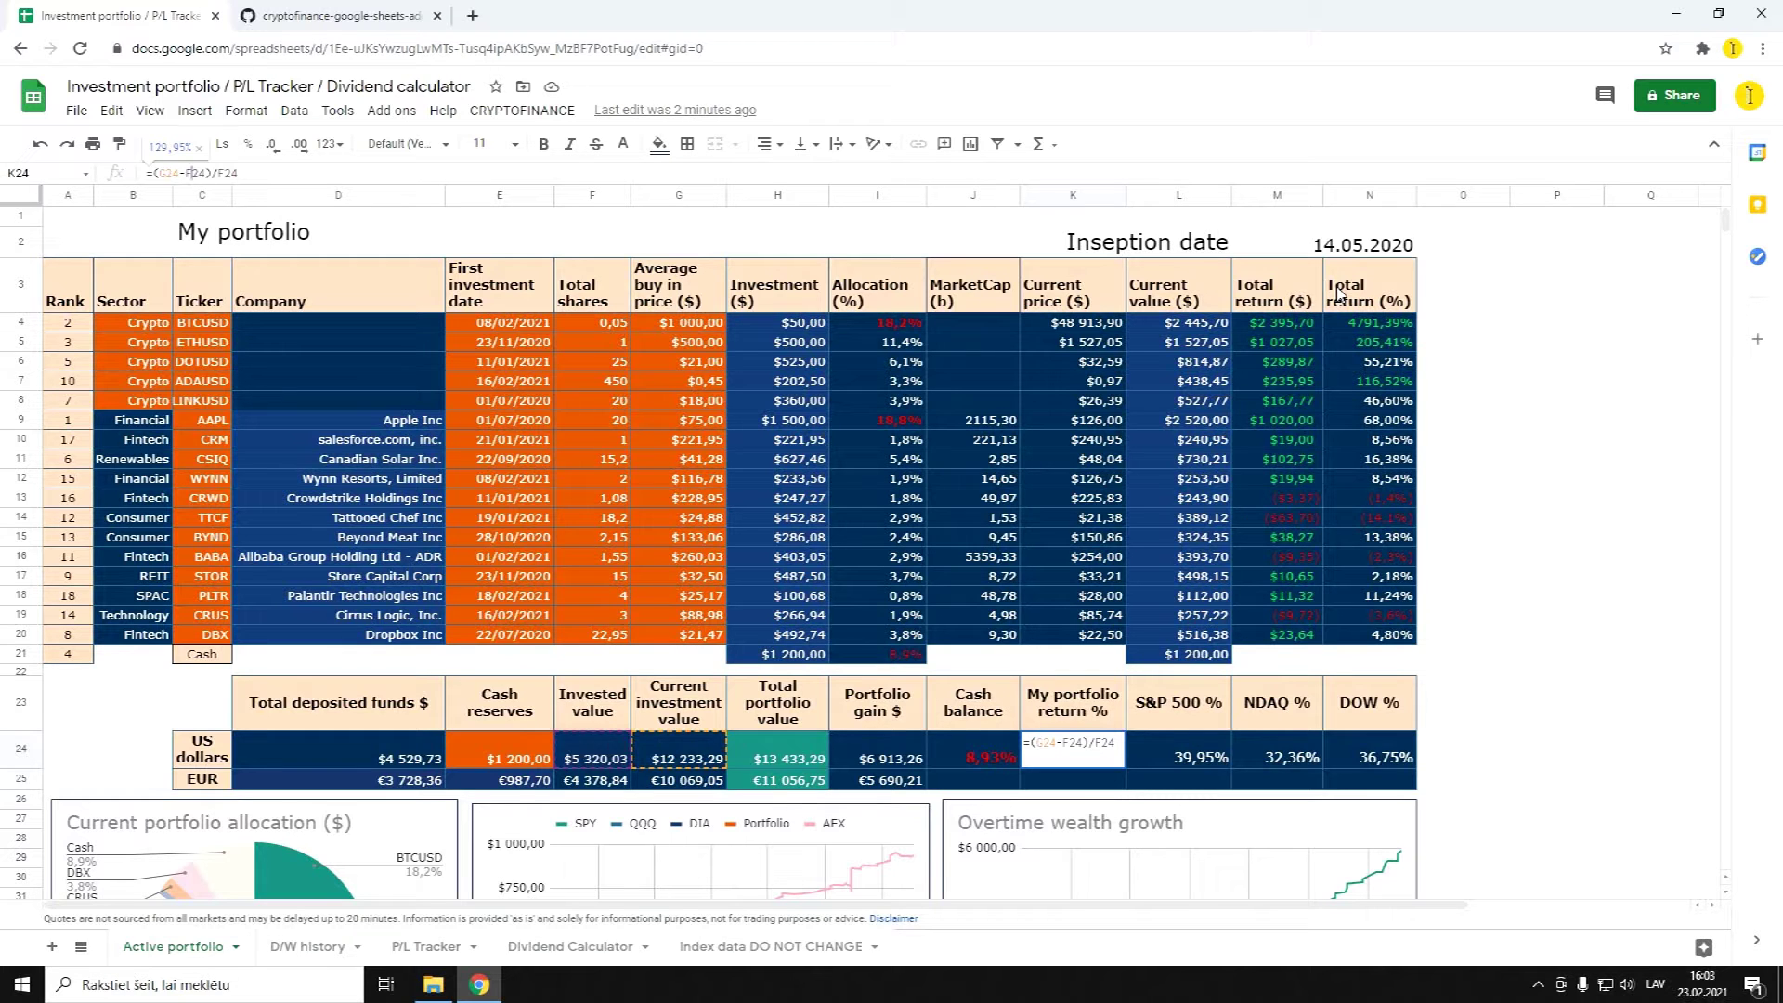
click(1451, 750)
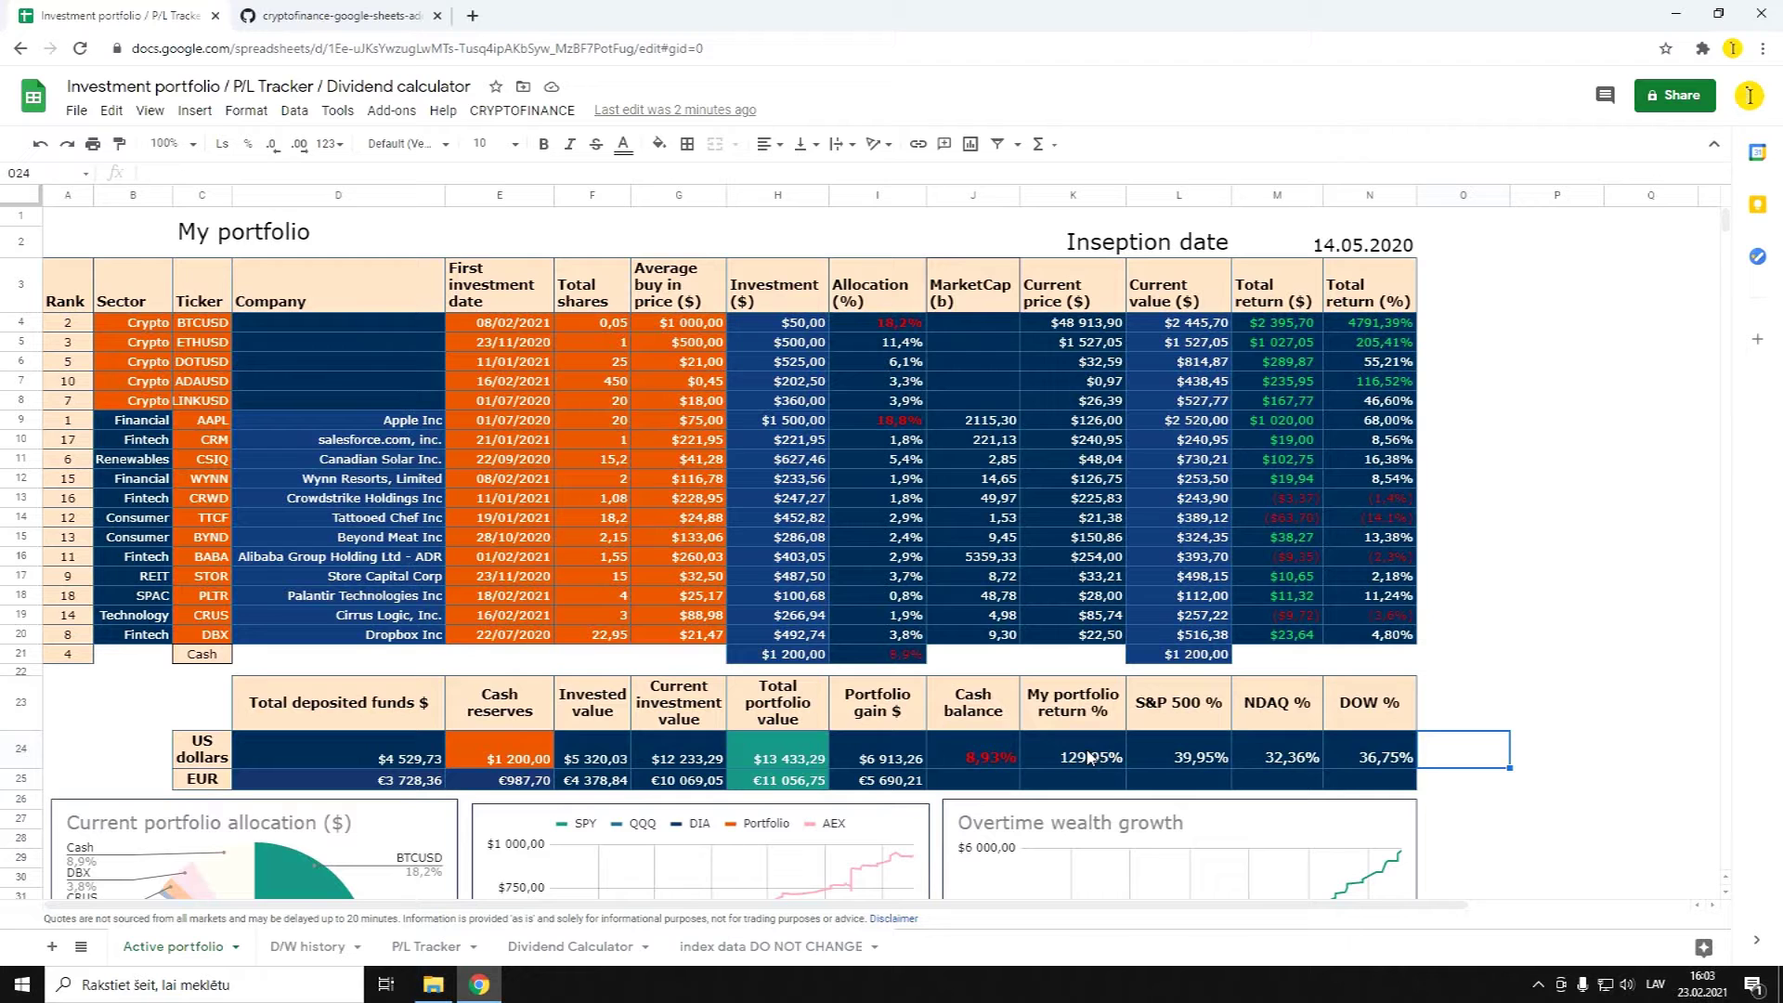
scroll(1320, 793, down, 1)
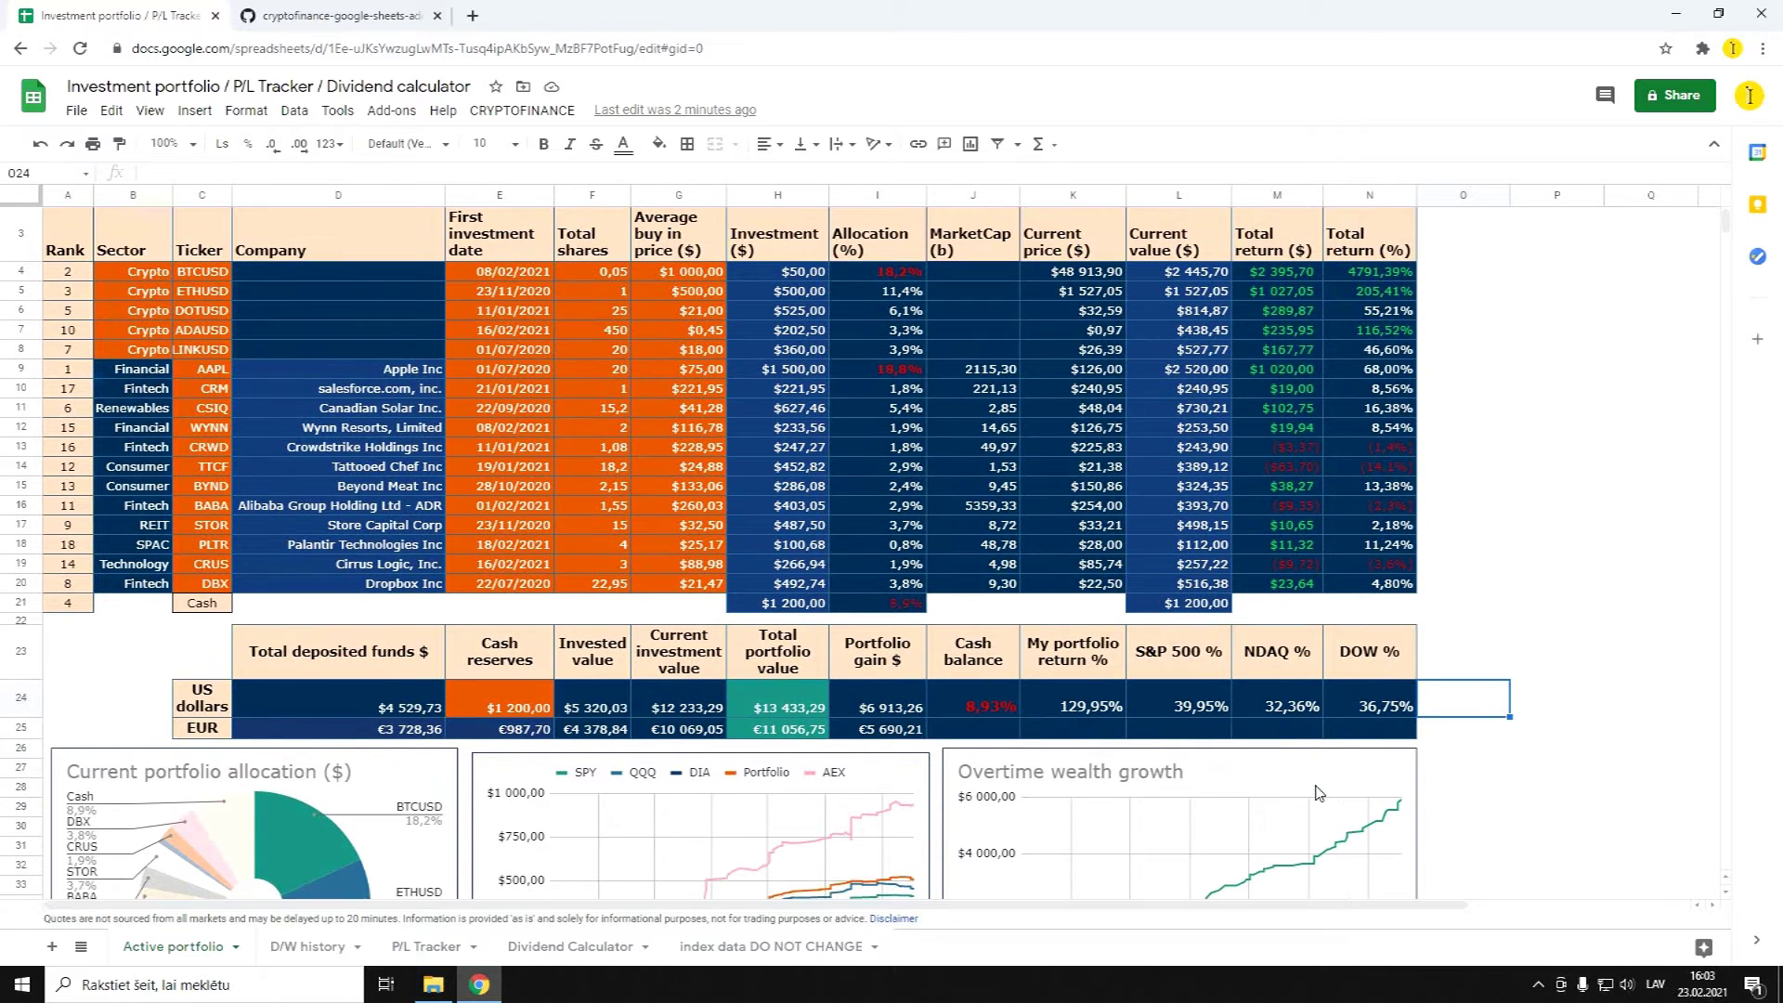
scroll(999, 706, down, 3)
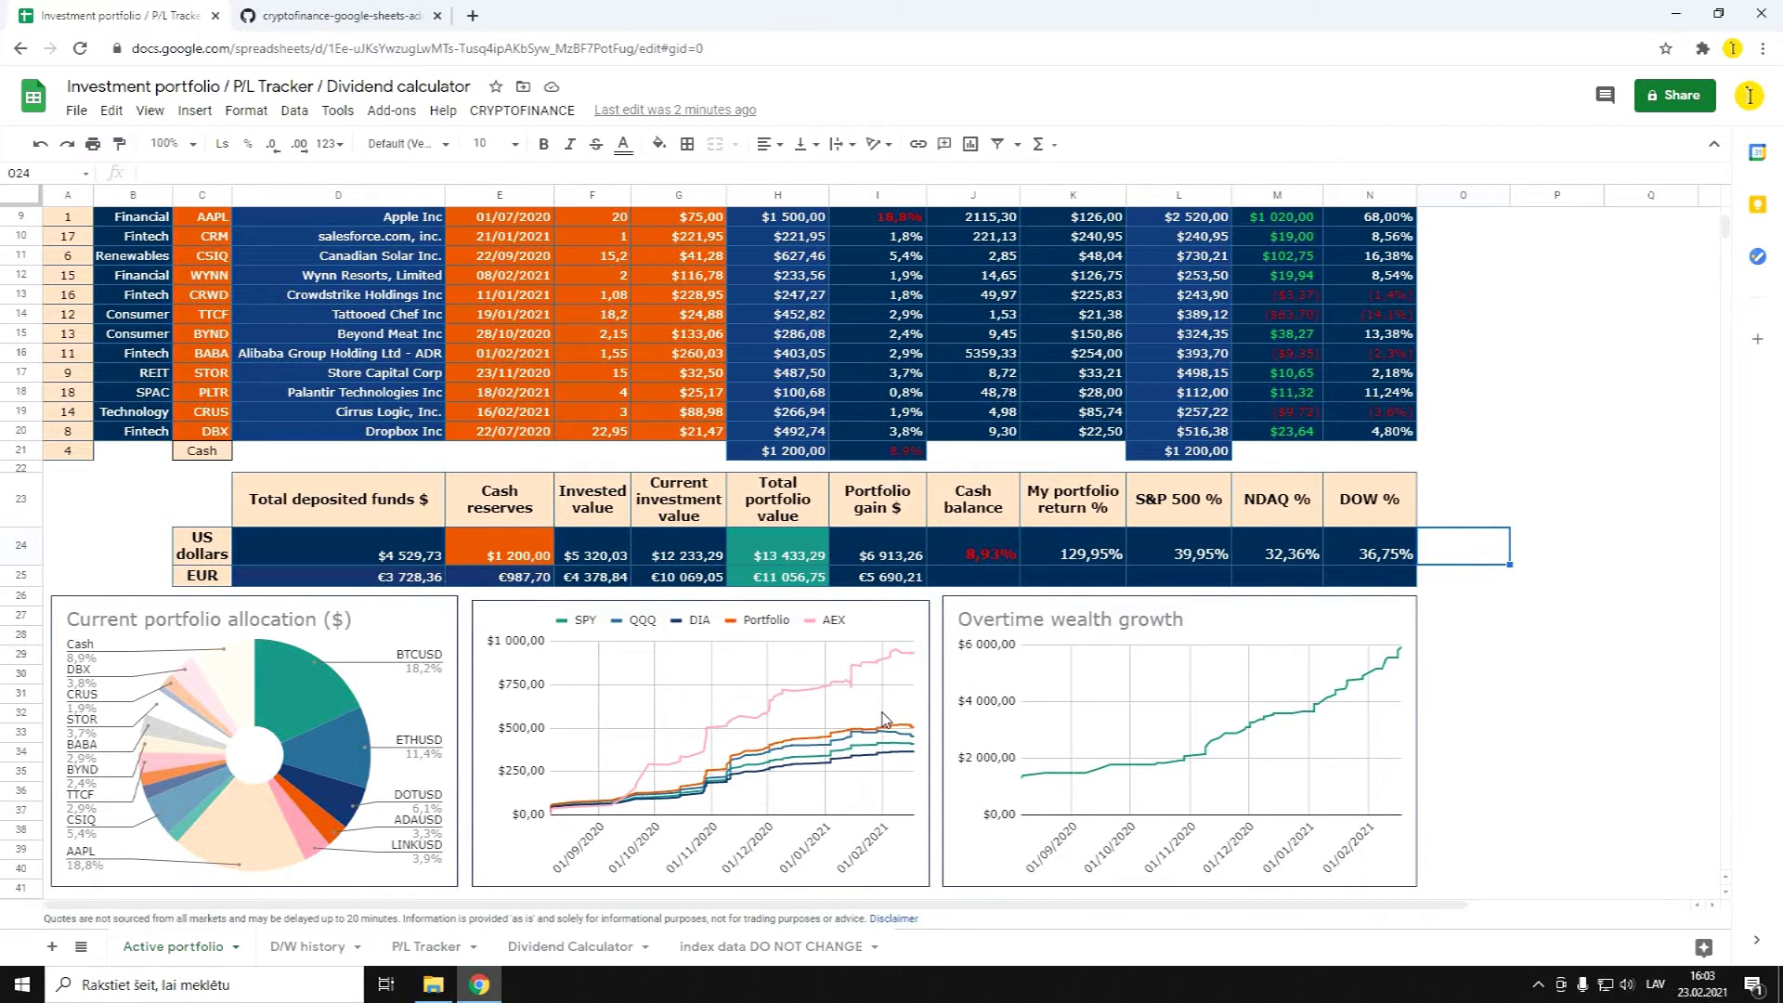
Open the D/W history sheet and review its dated deposit and withdrawal entries down to the last row
click(297, 952)
scroll(655, 836, up, 3)
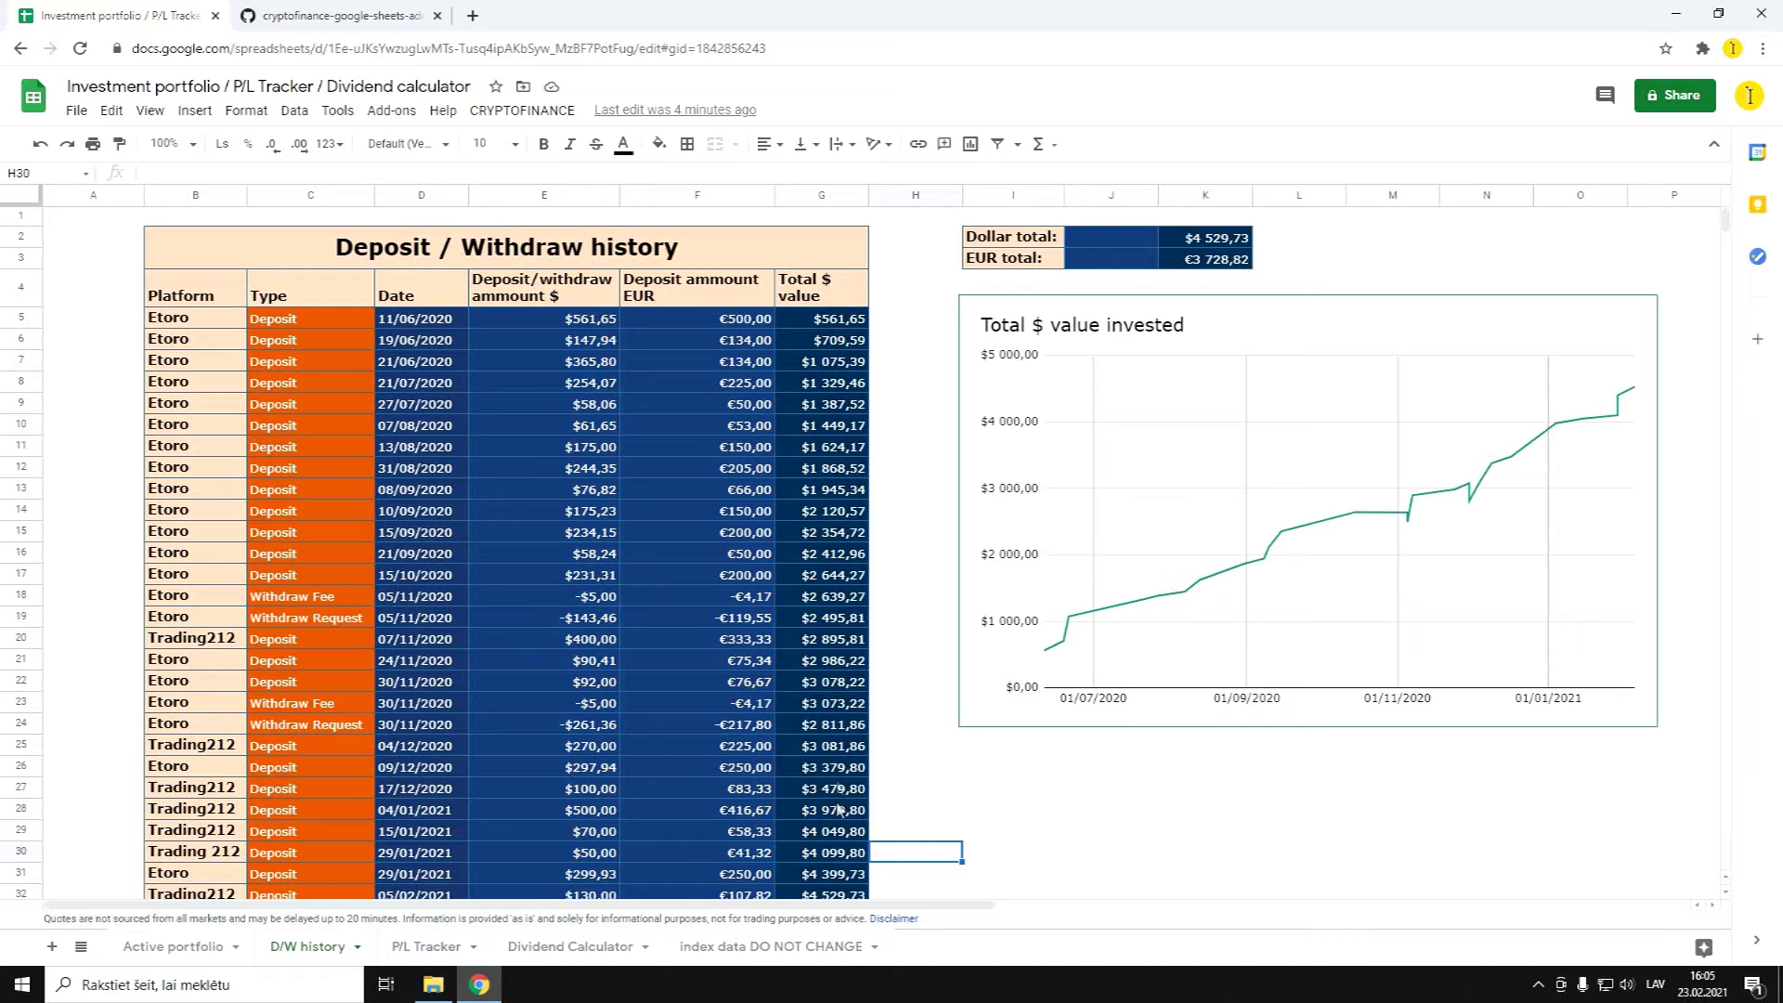
click(1112, 811)
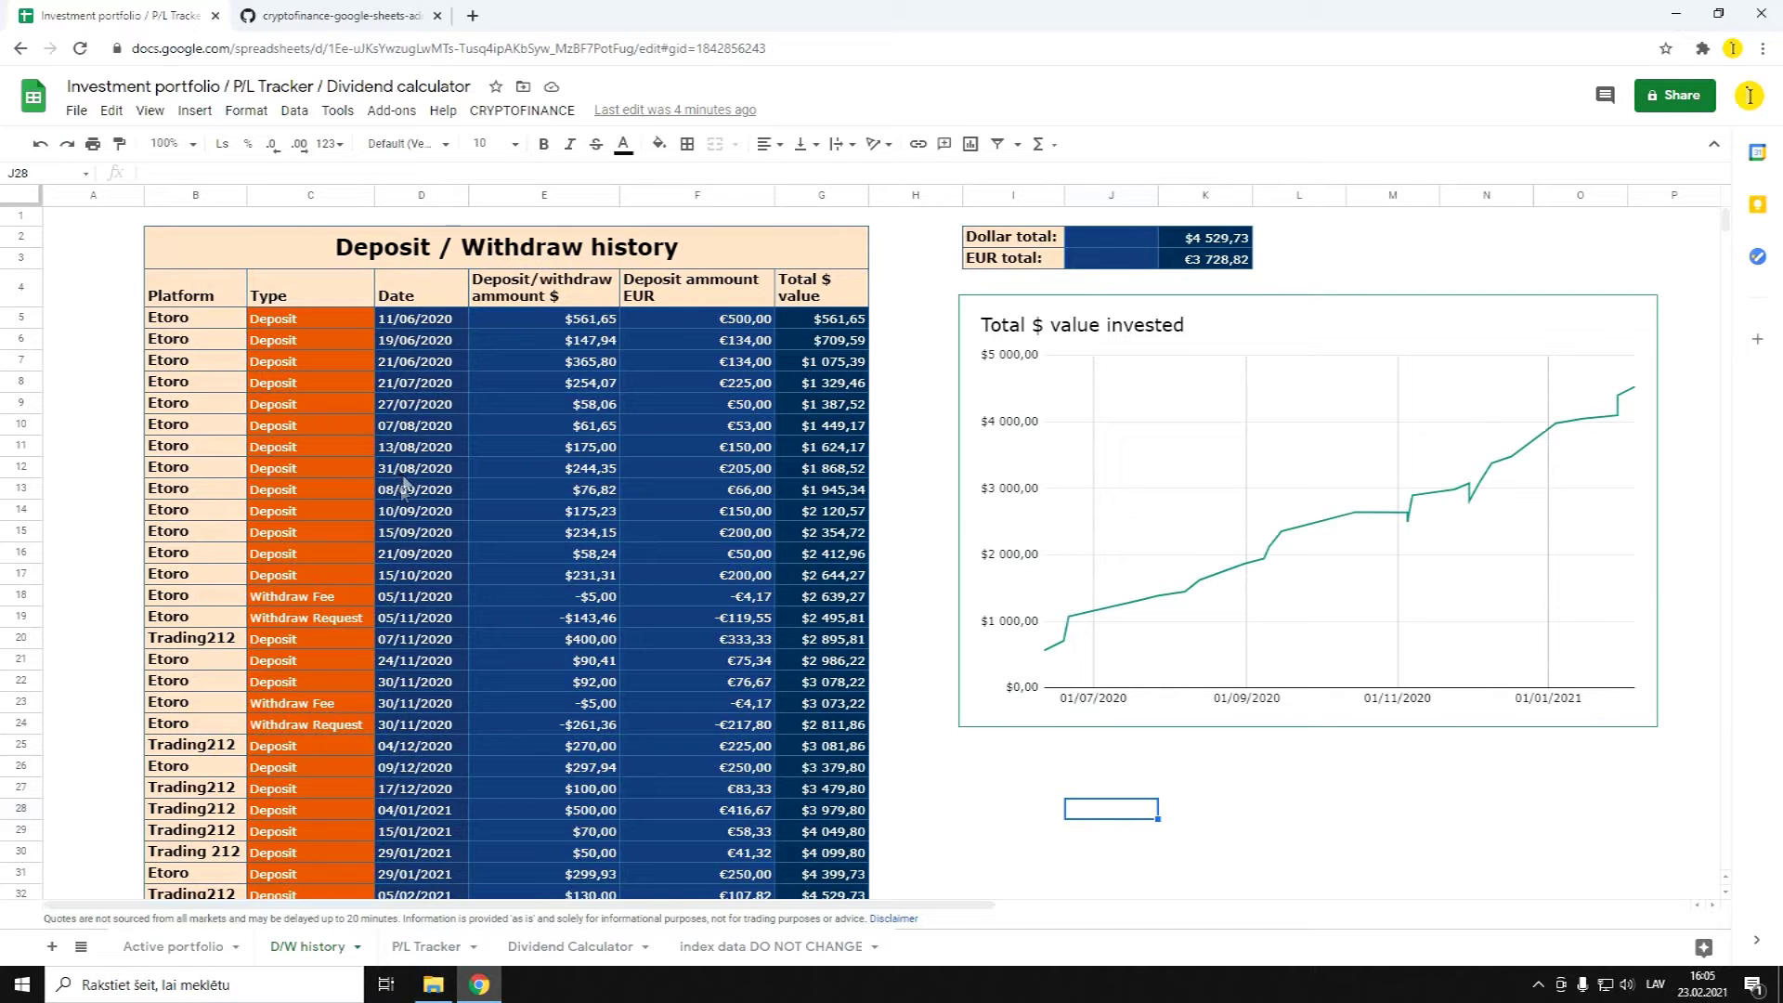
scroll(410, 694, down, 1)
click(410, 709)
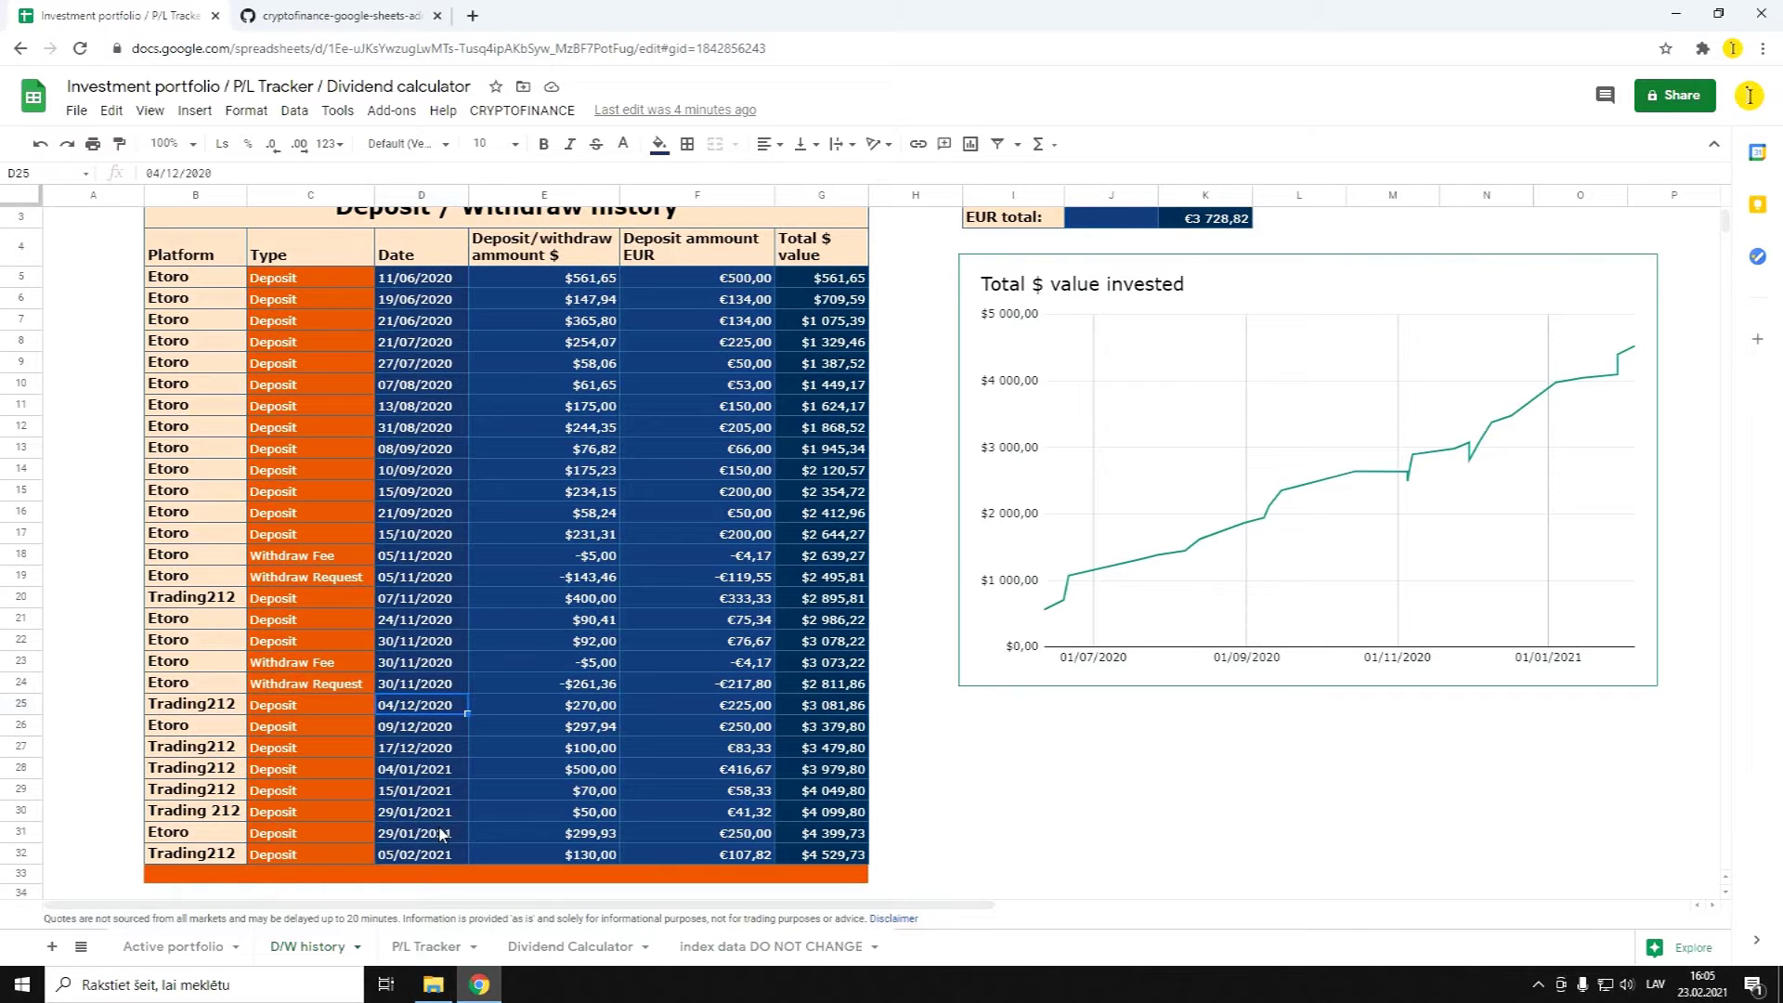
scroll(650, 836, up, 1)
click(916, 873)
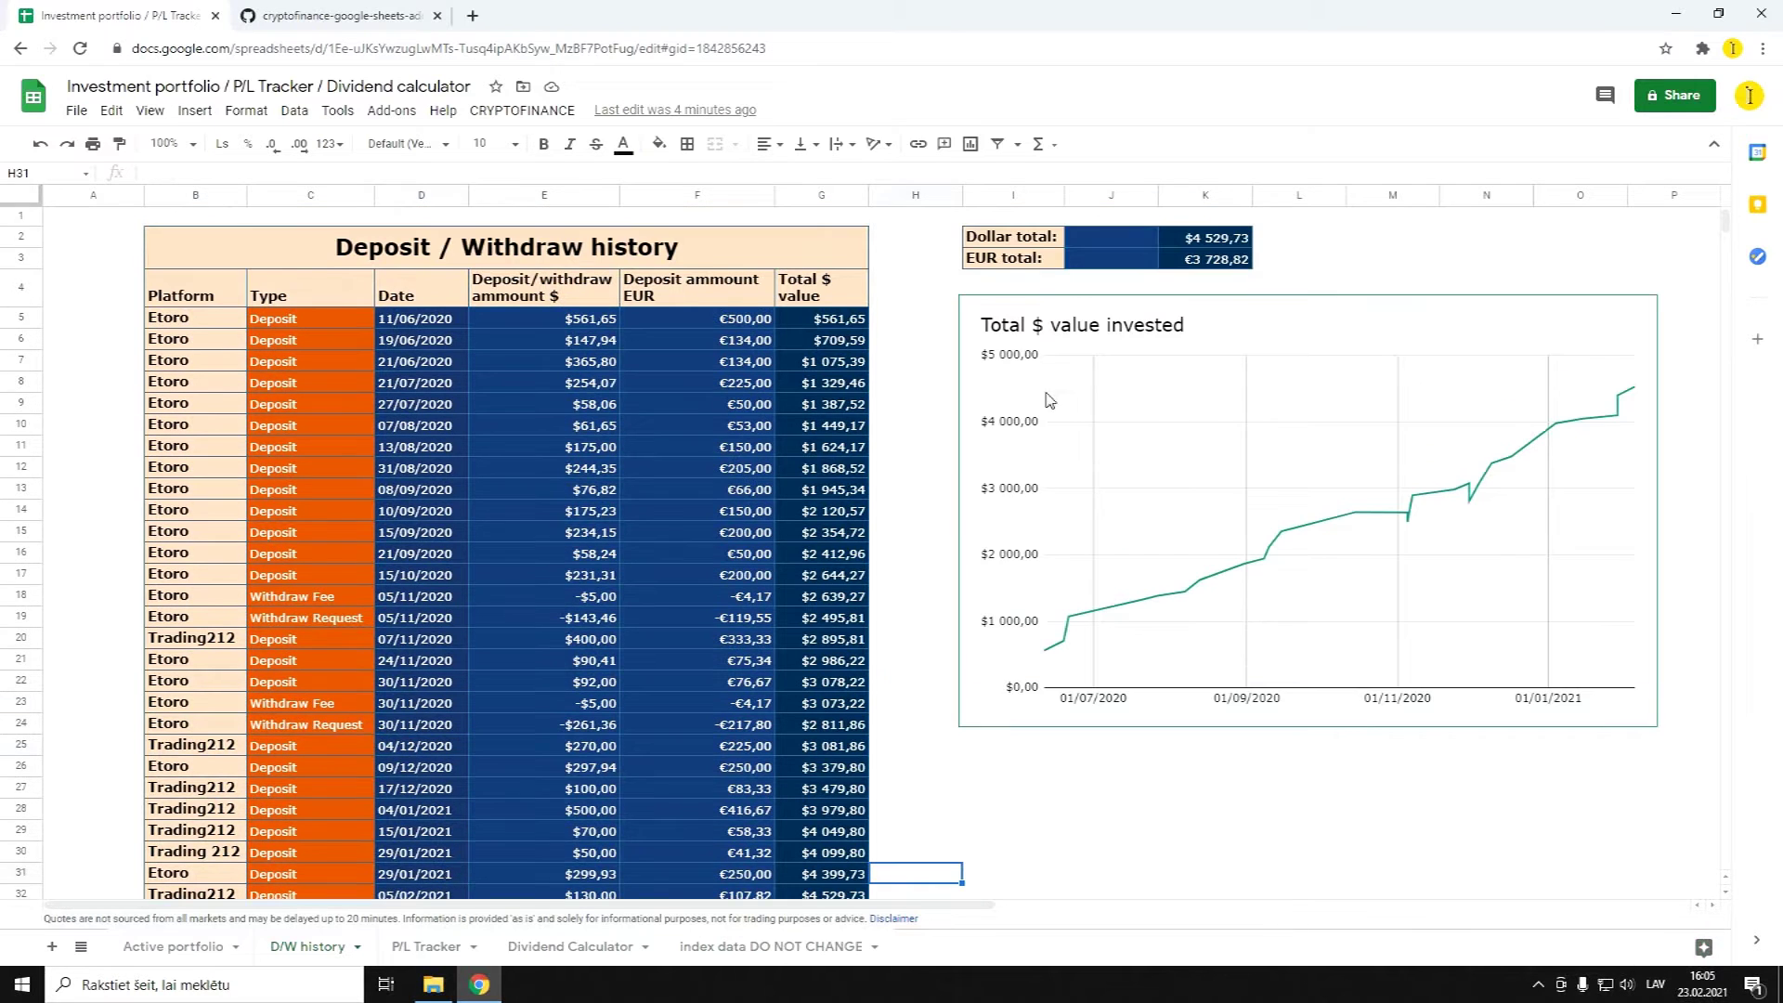
Inspect the Dollar total formula and the last running total in the Total $ value column
click(1003, 245)
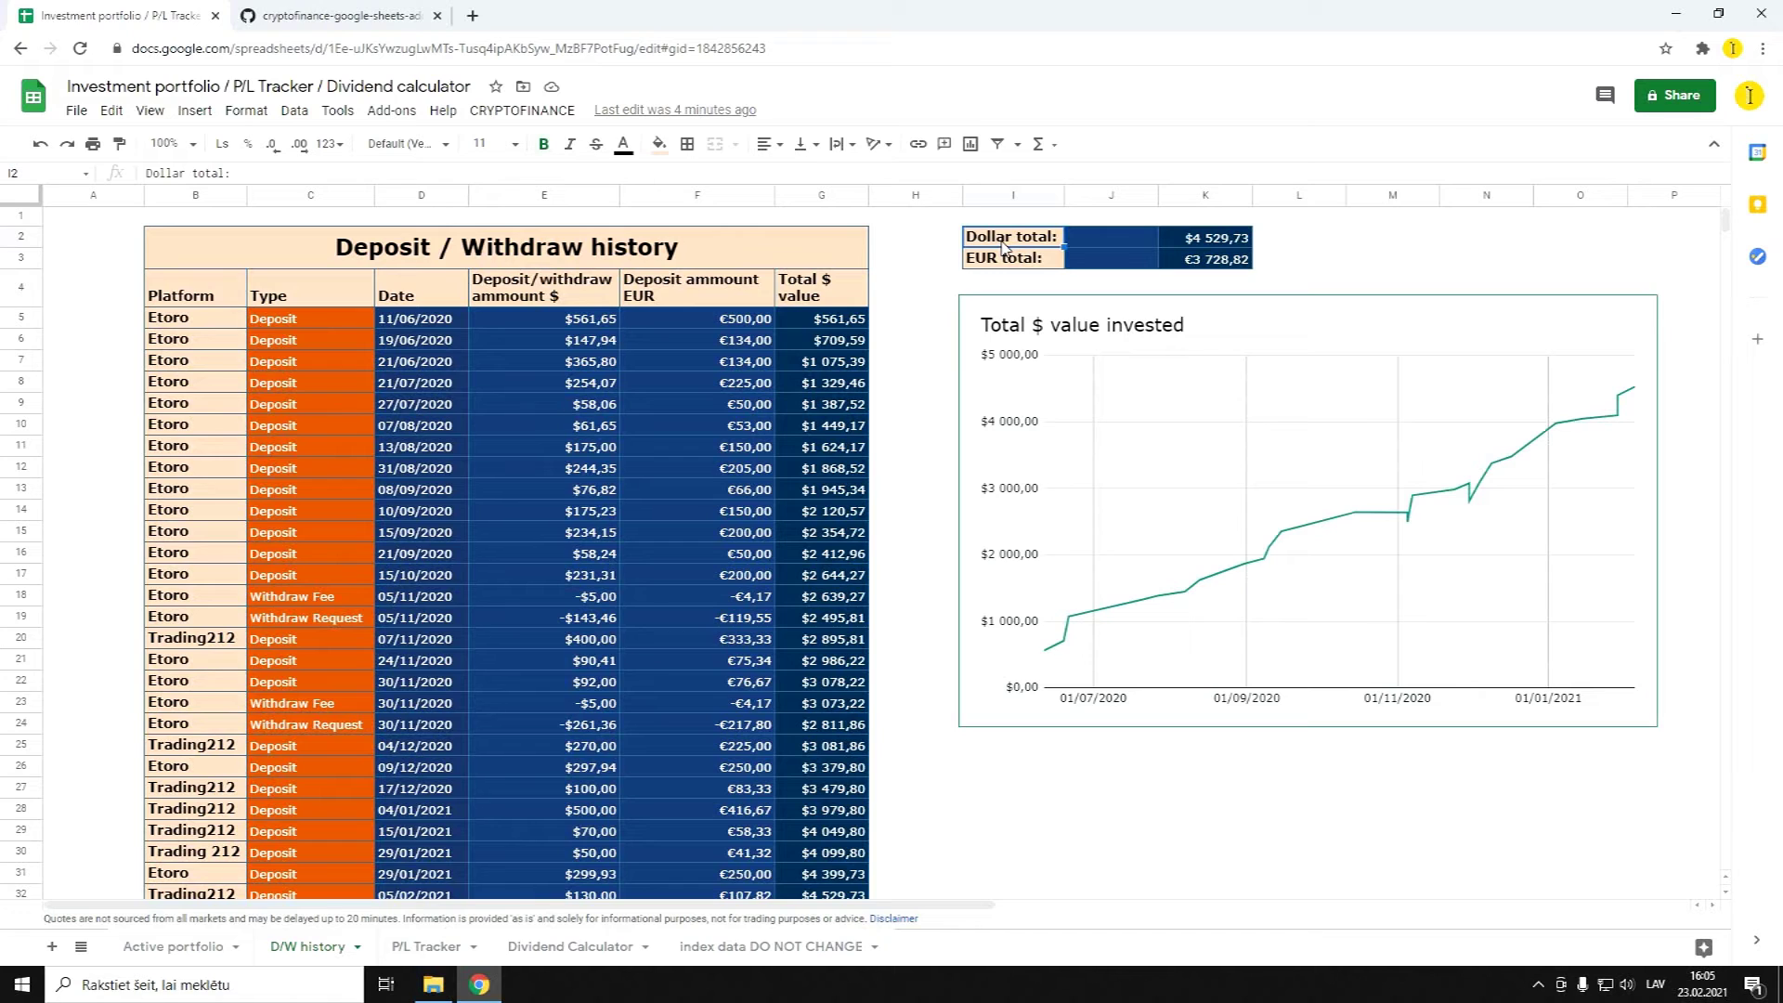
click(1197, 245)
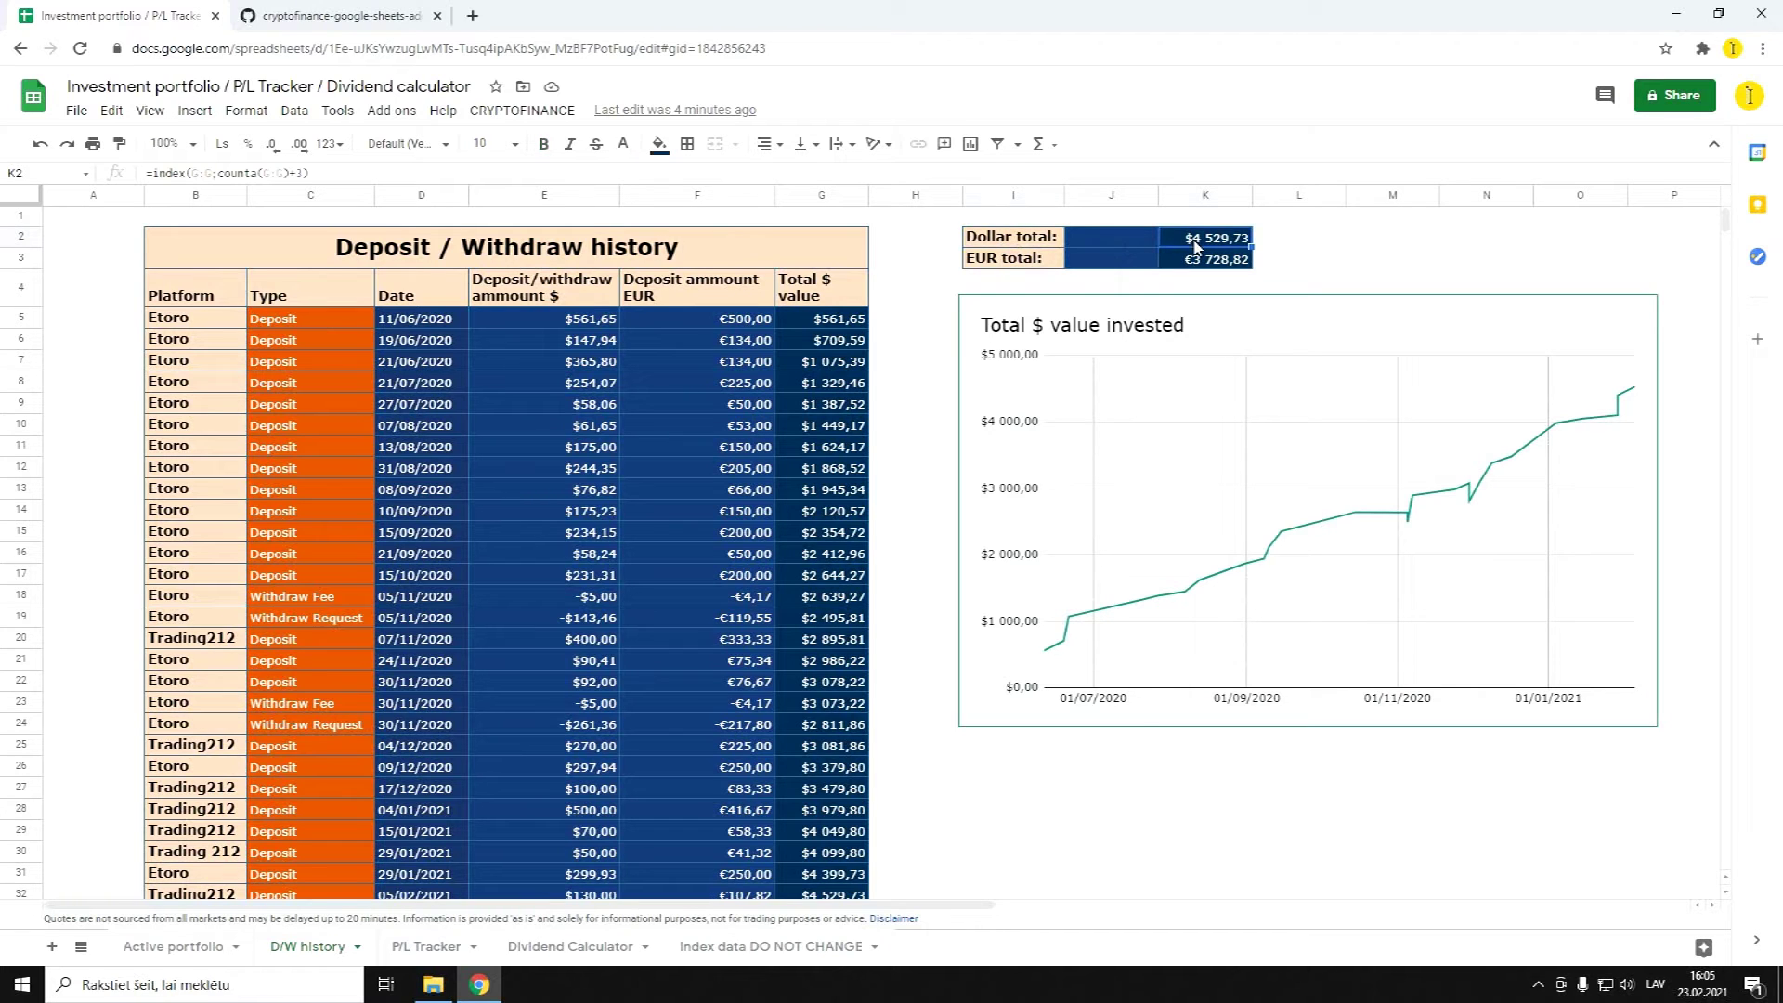
scroll(1050, 473, down, 1)
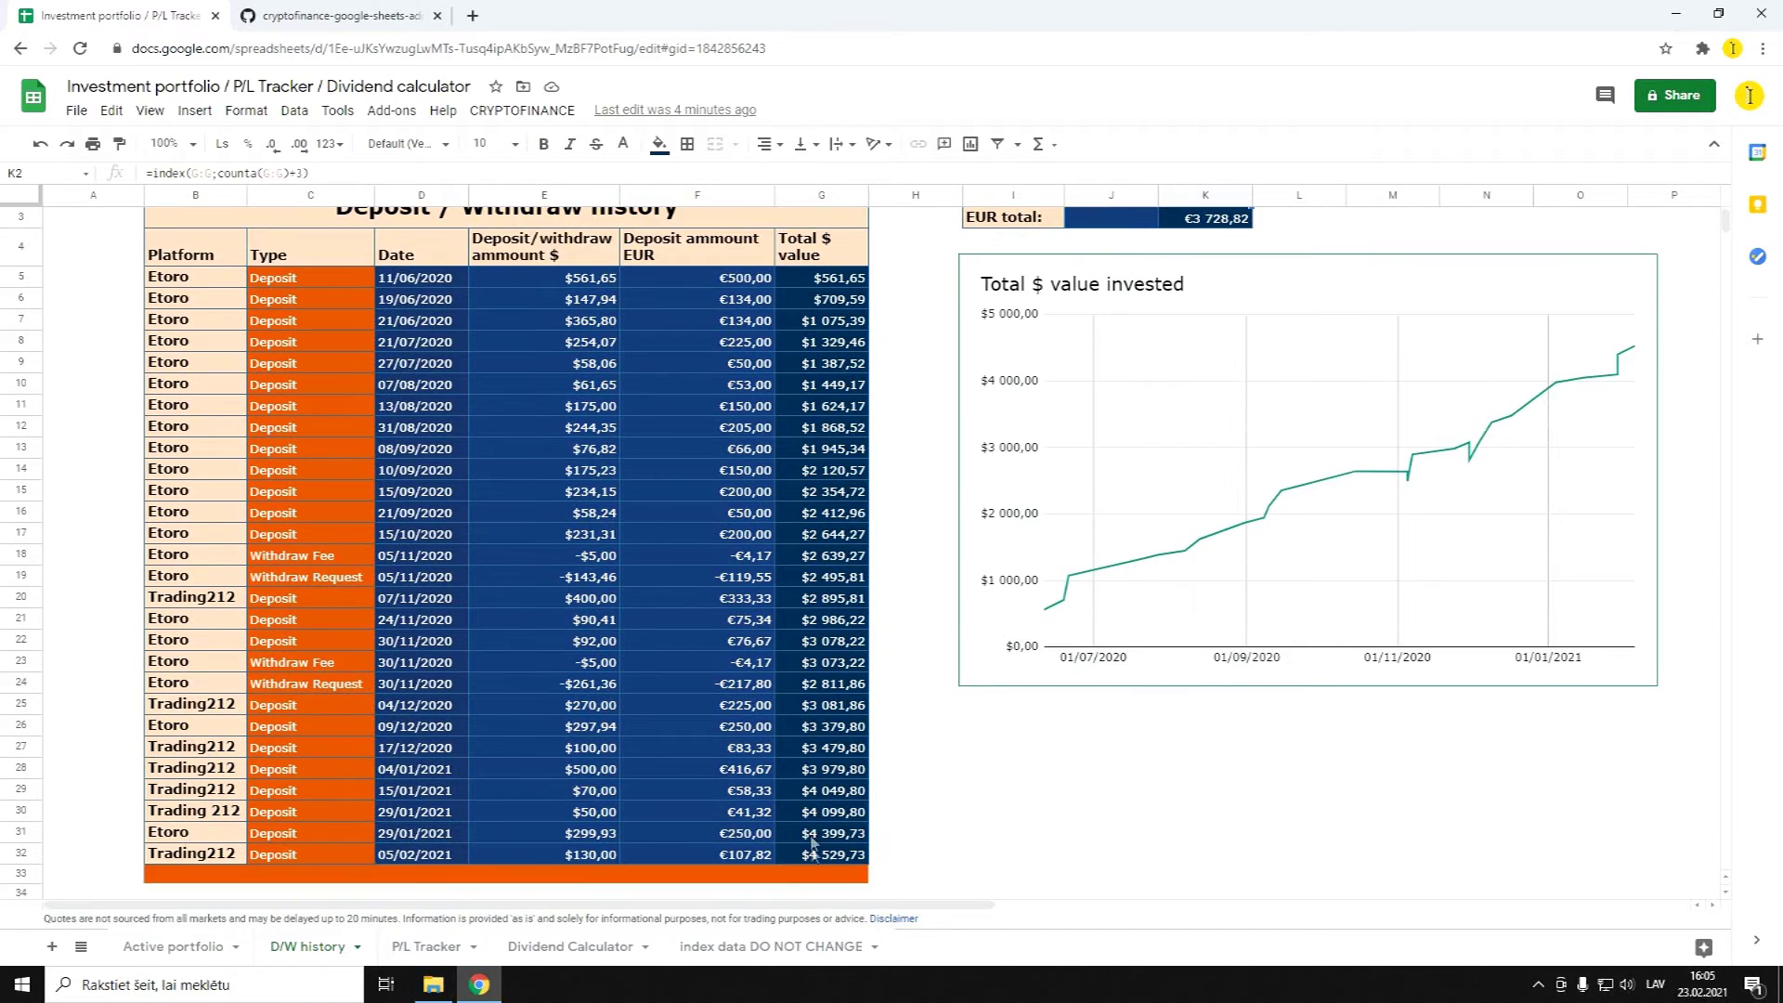
click(812, 860)
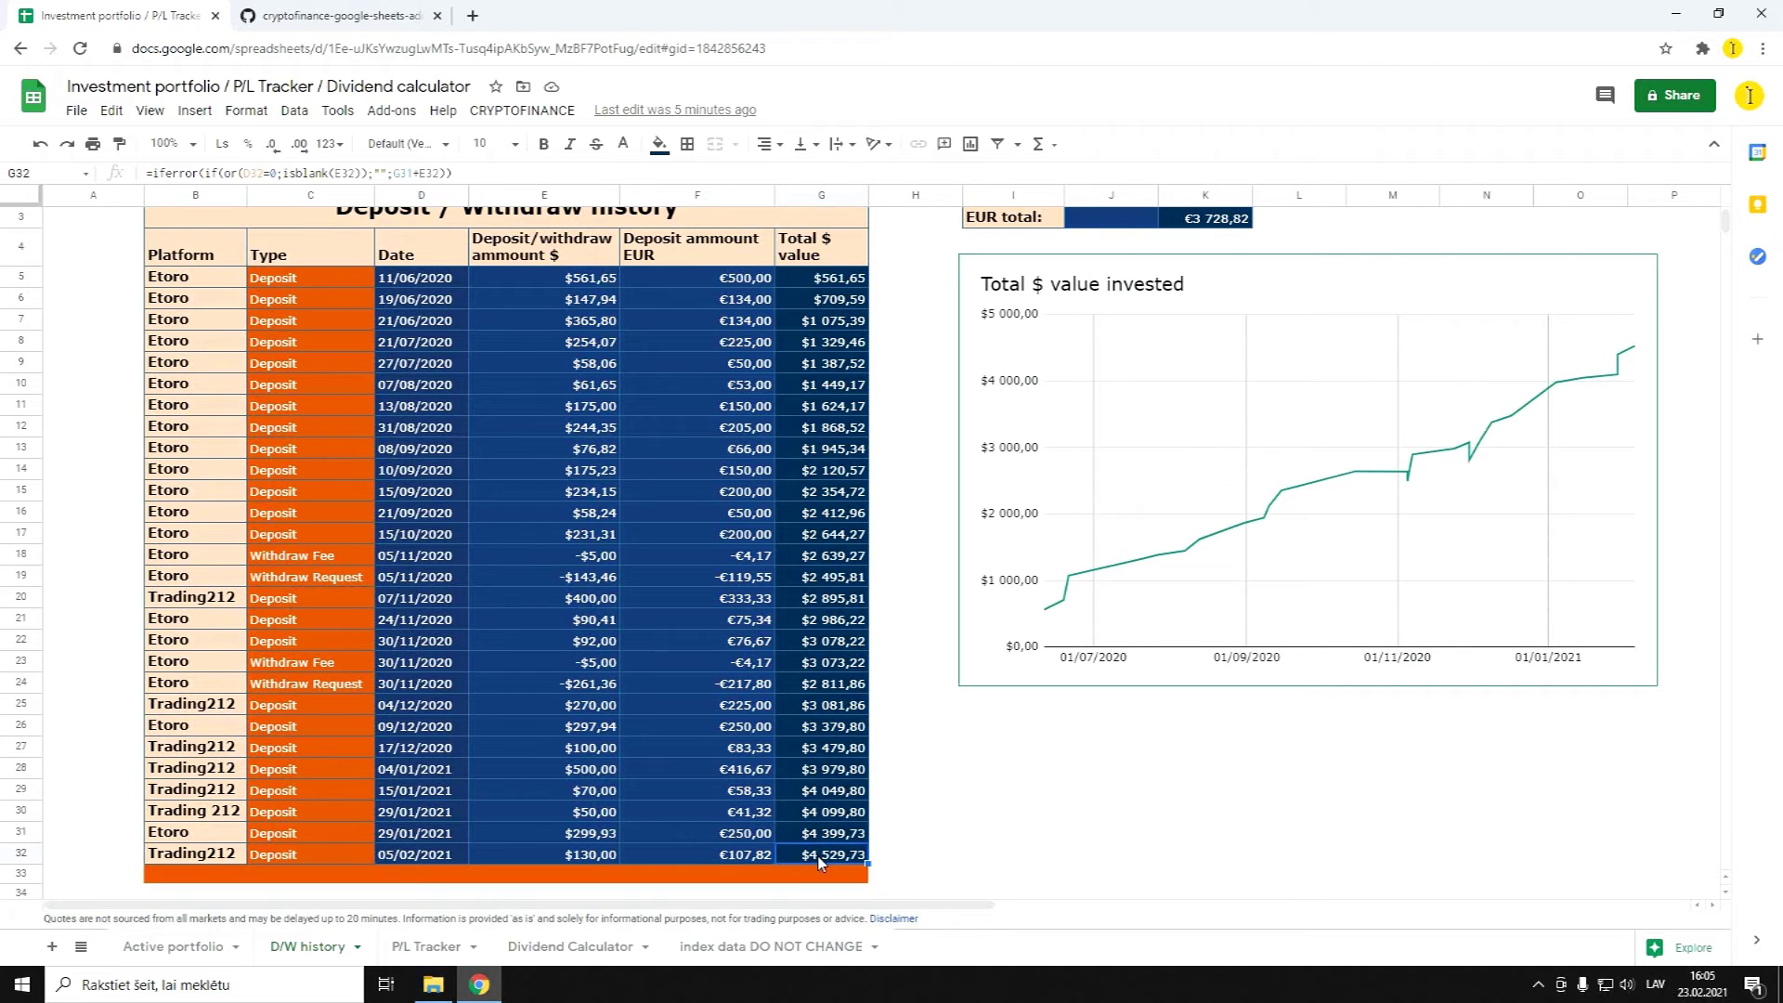
Enter 345 in cell G35 below the deposit table and check its effect on the Dollar total
scroll(840, 847, down, 1)
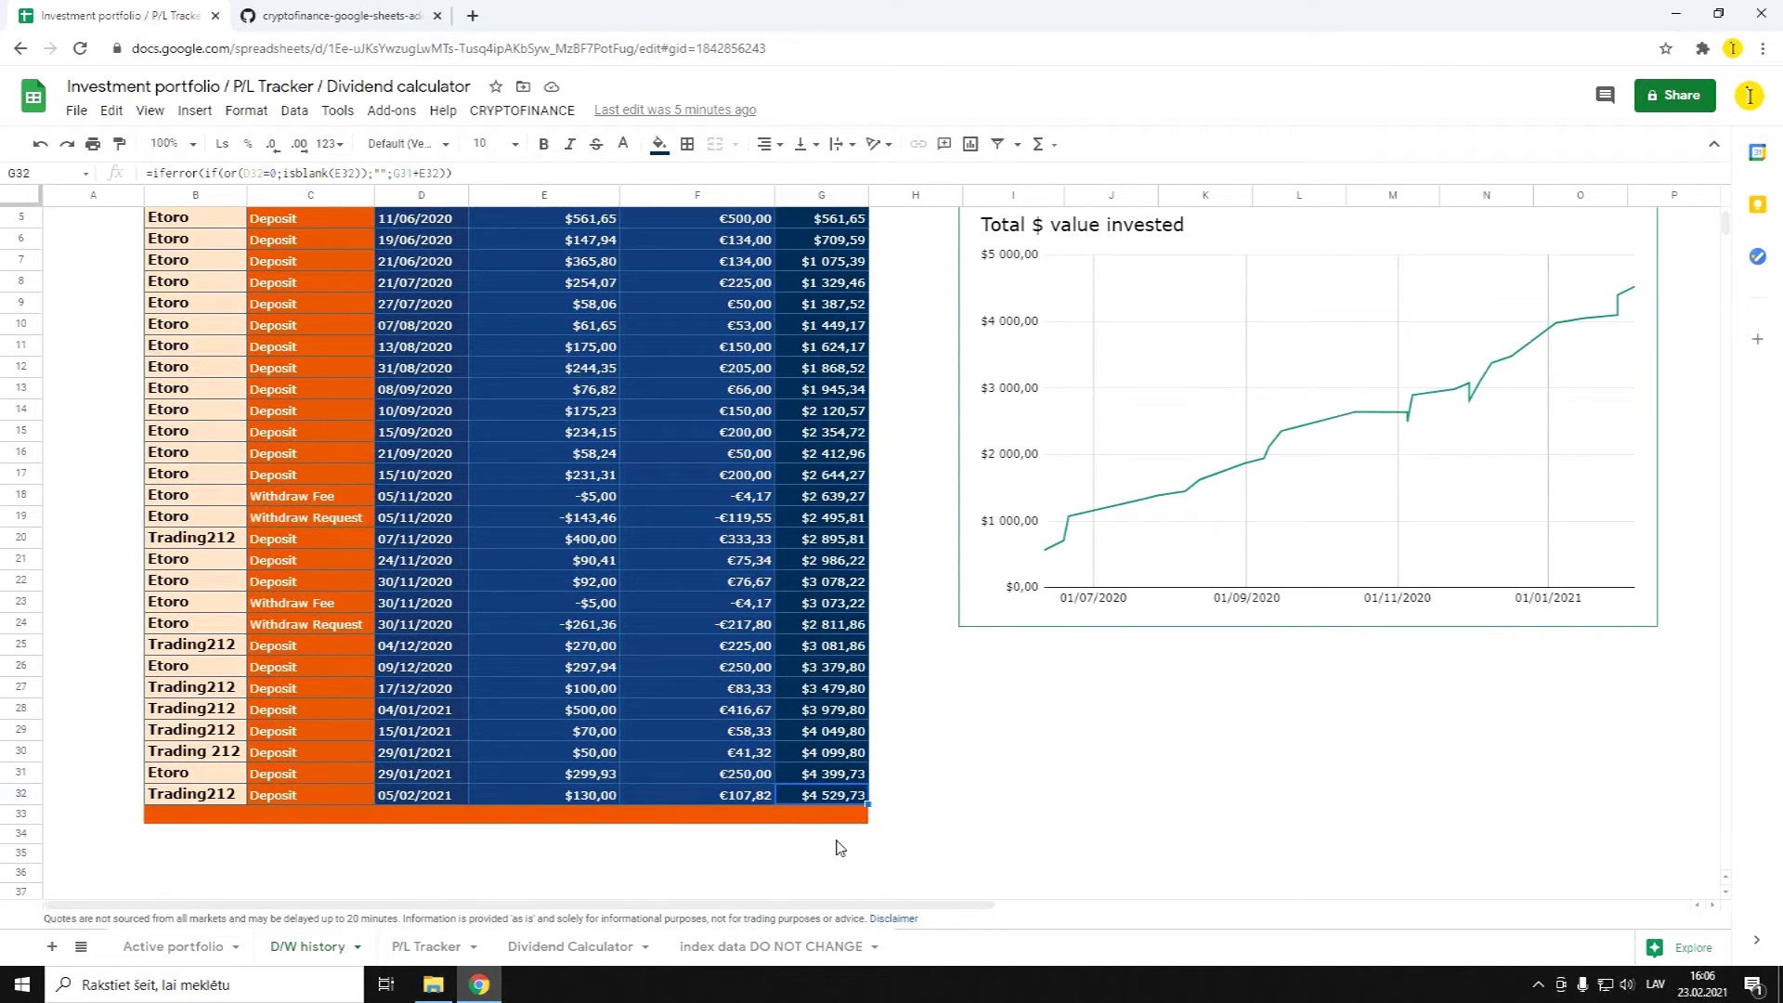
click(835, 855)
text(=G32)
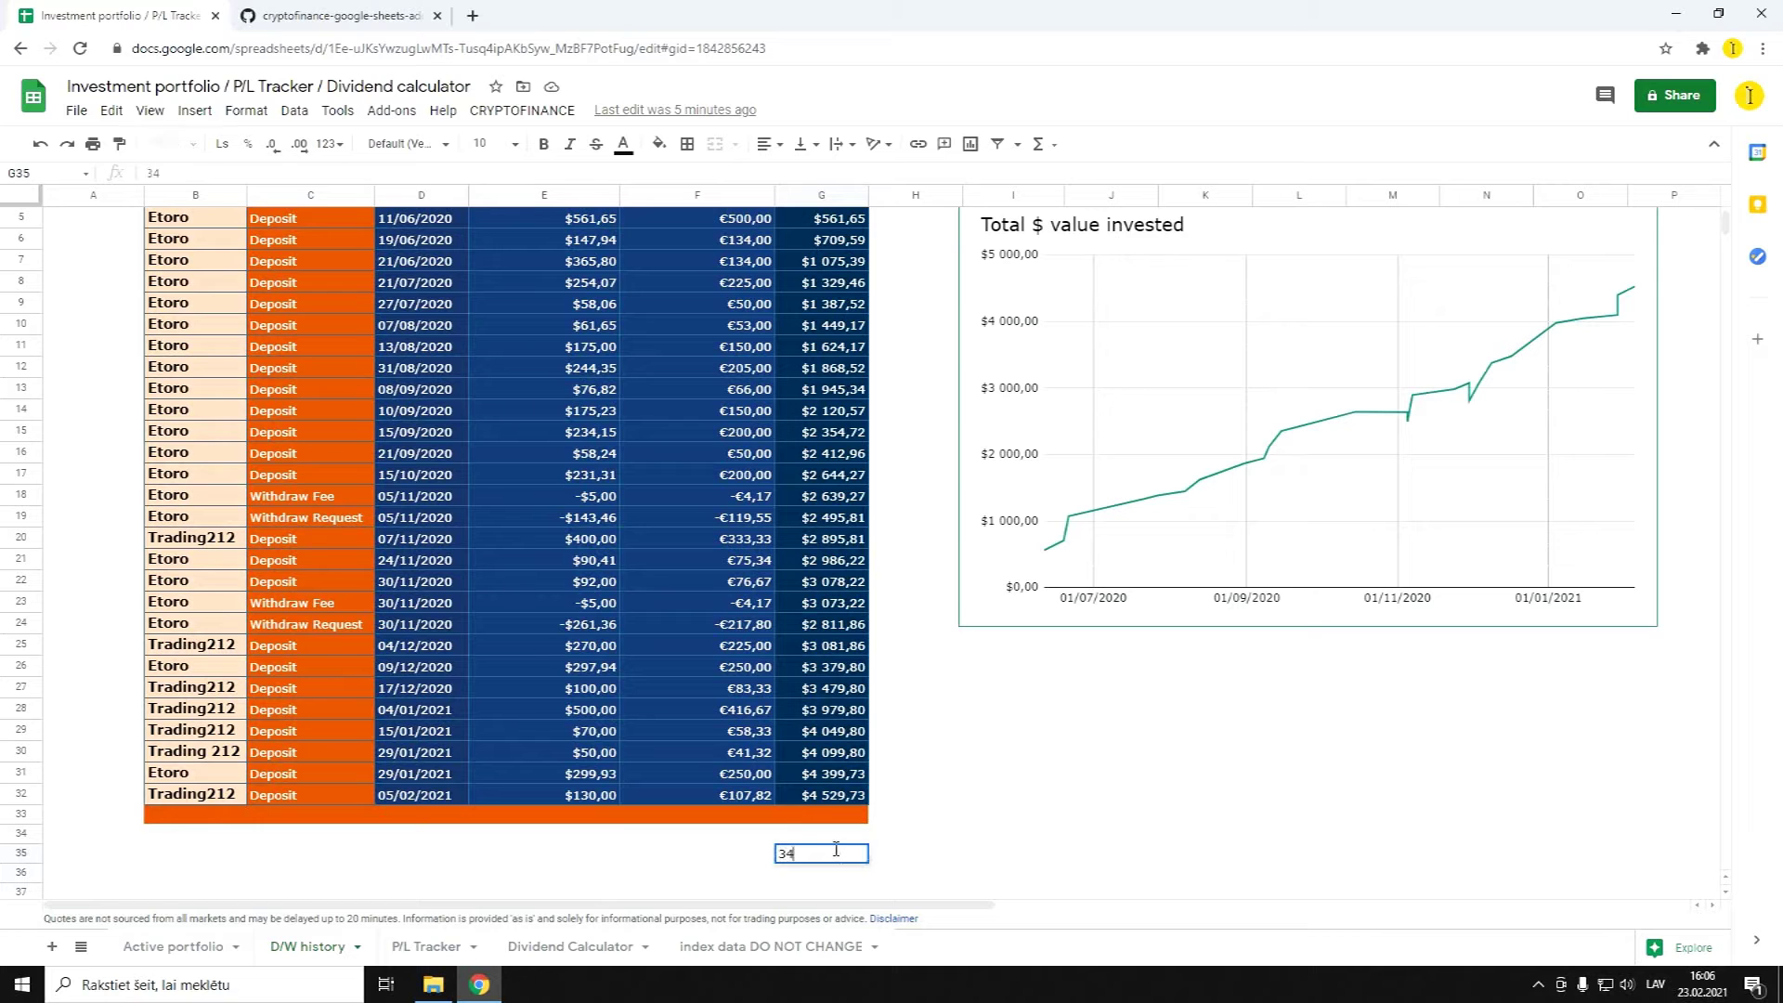
key(Tab)
scroll(952, 811, up, 2)
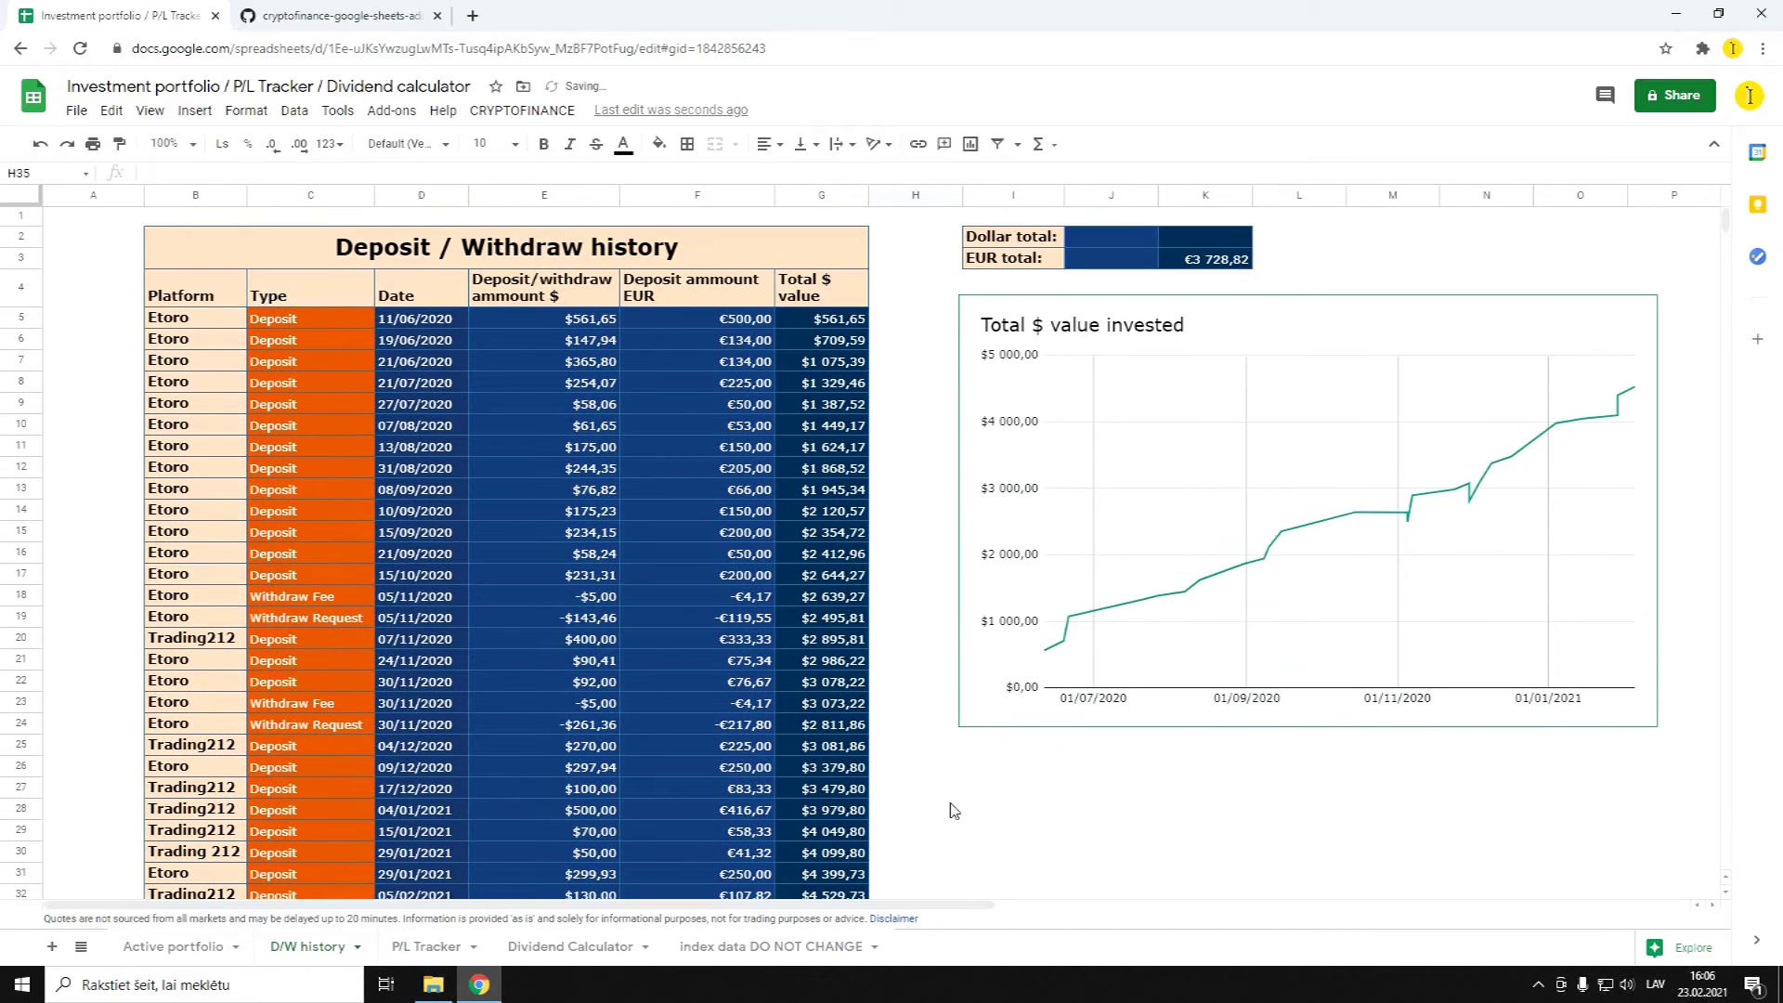
click(1192, 246)
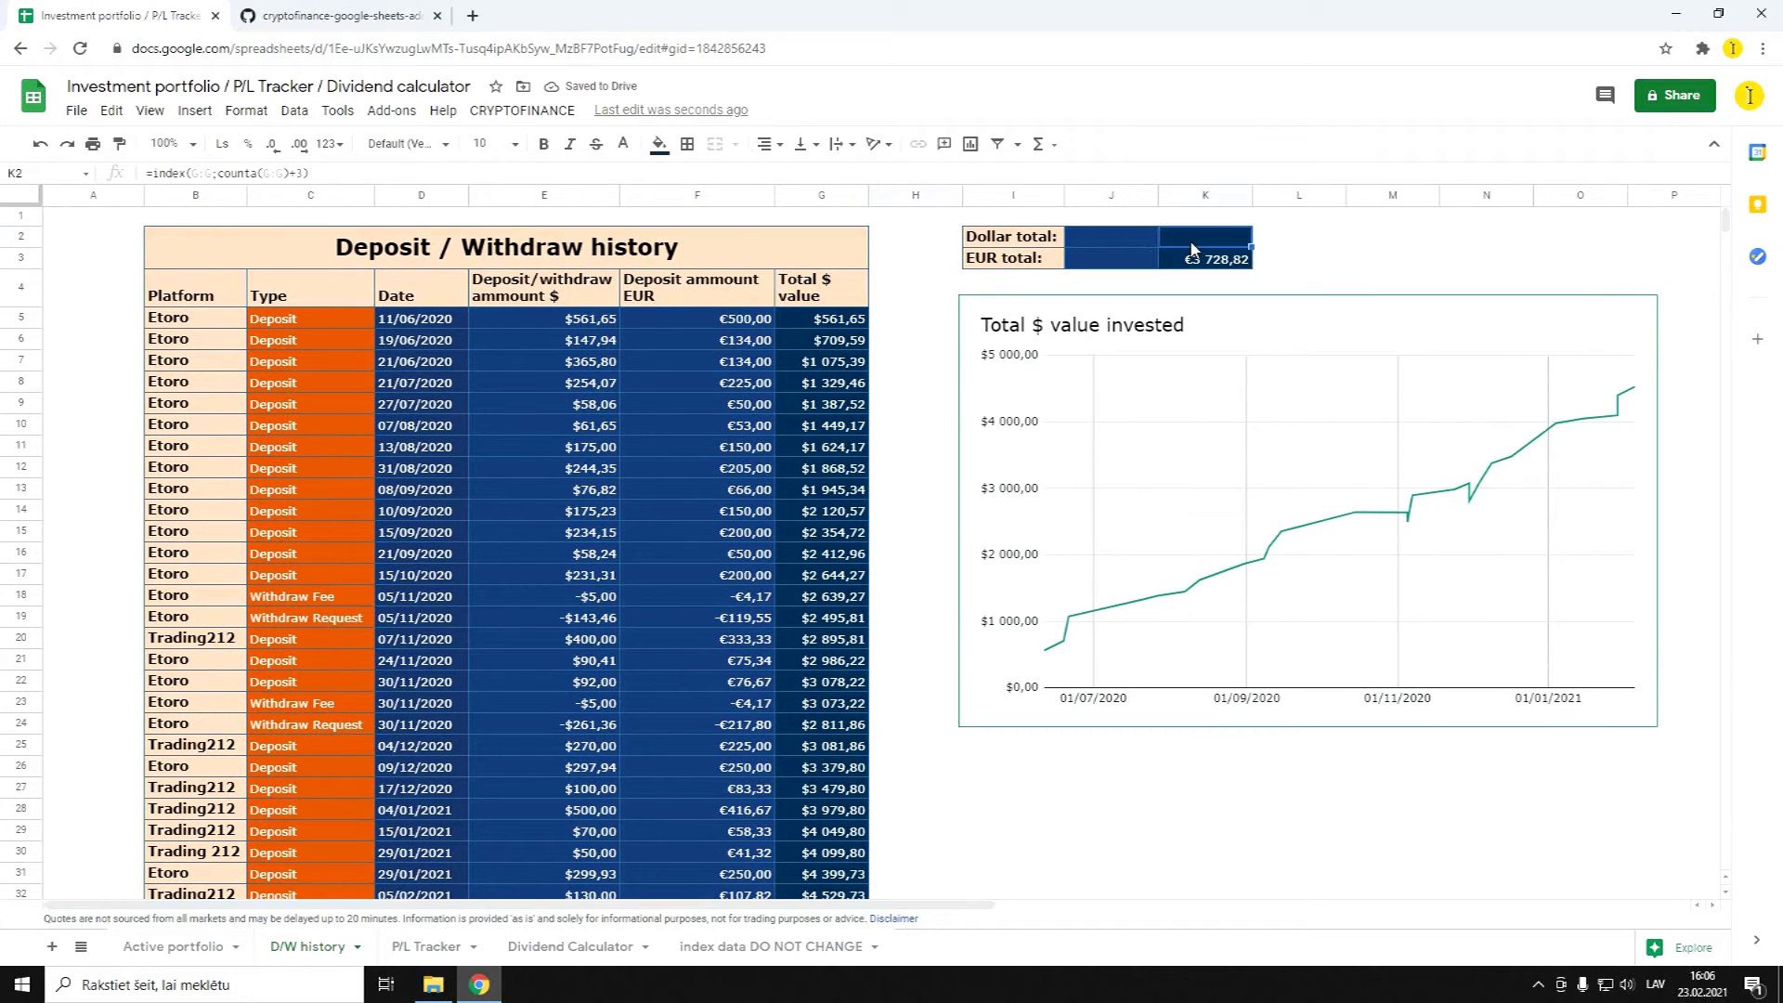
Clear the test value from cell G35 below the deposit table
scroll(1078, 558, down, 2)
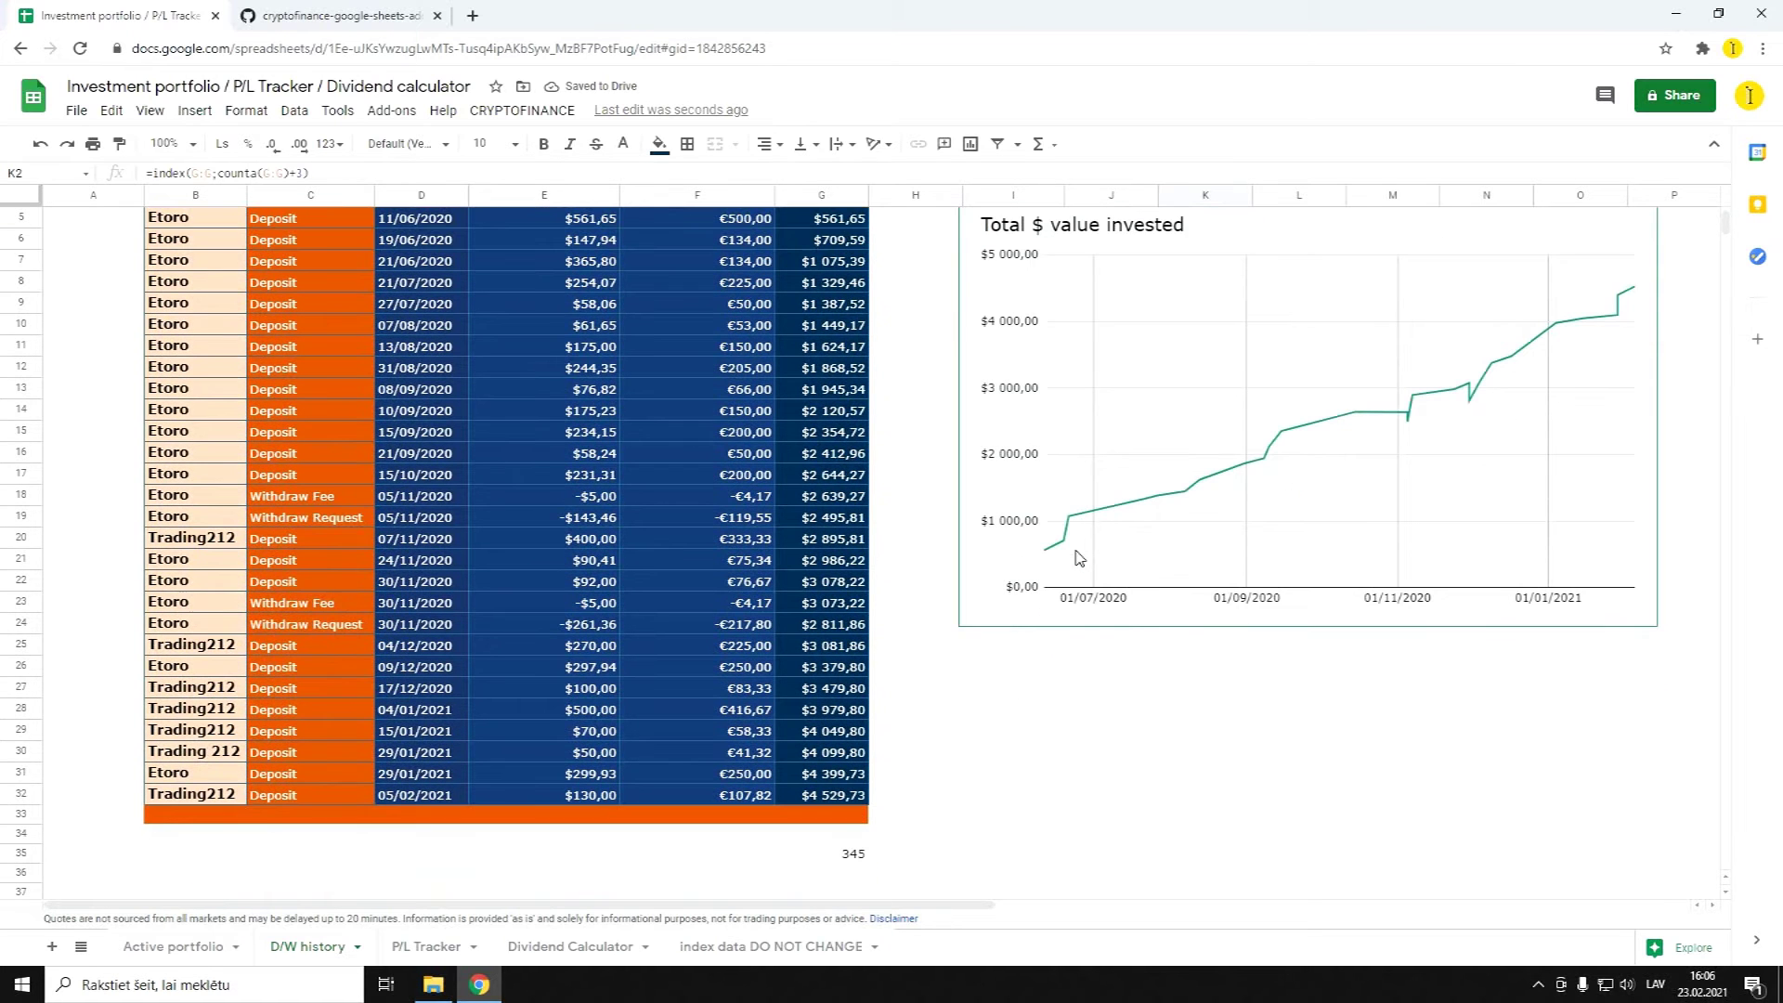
click(840, 859)
key(Delete)
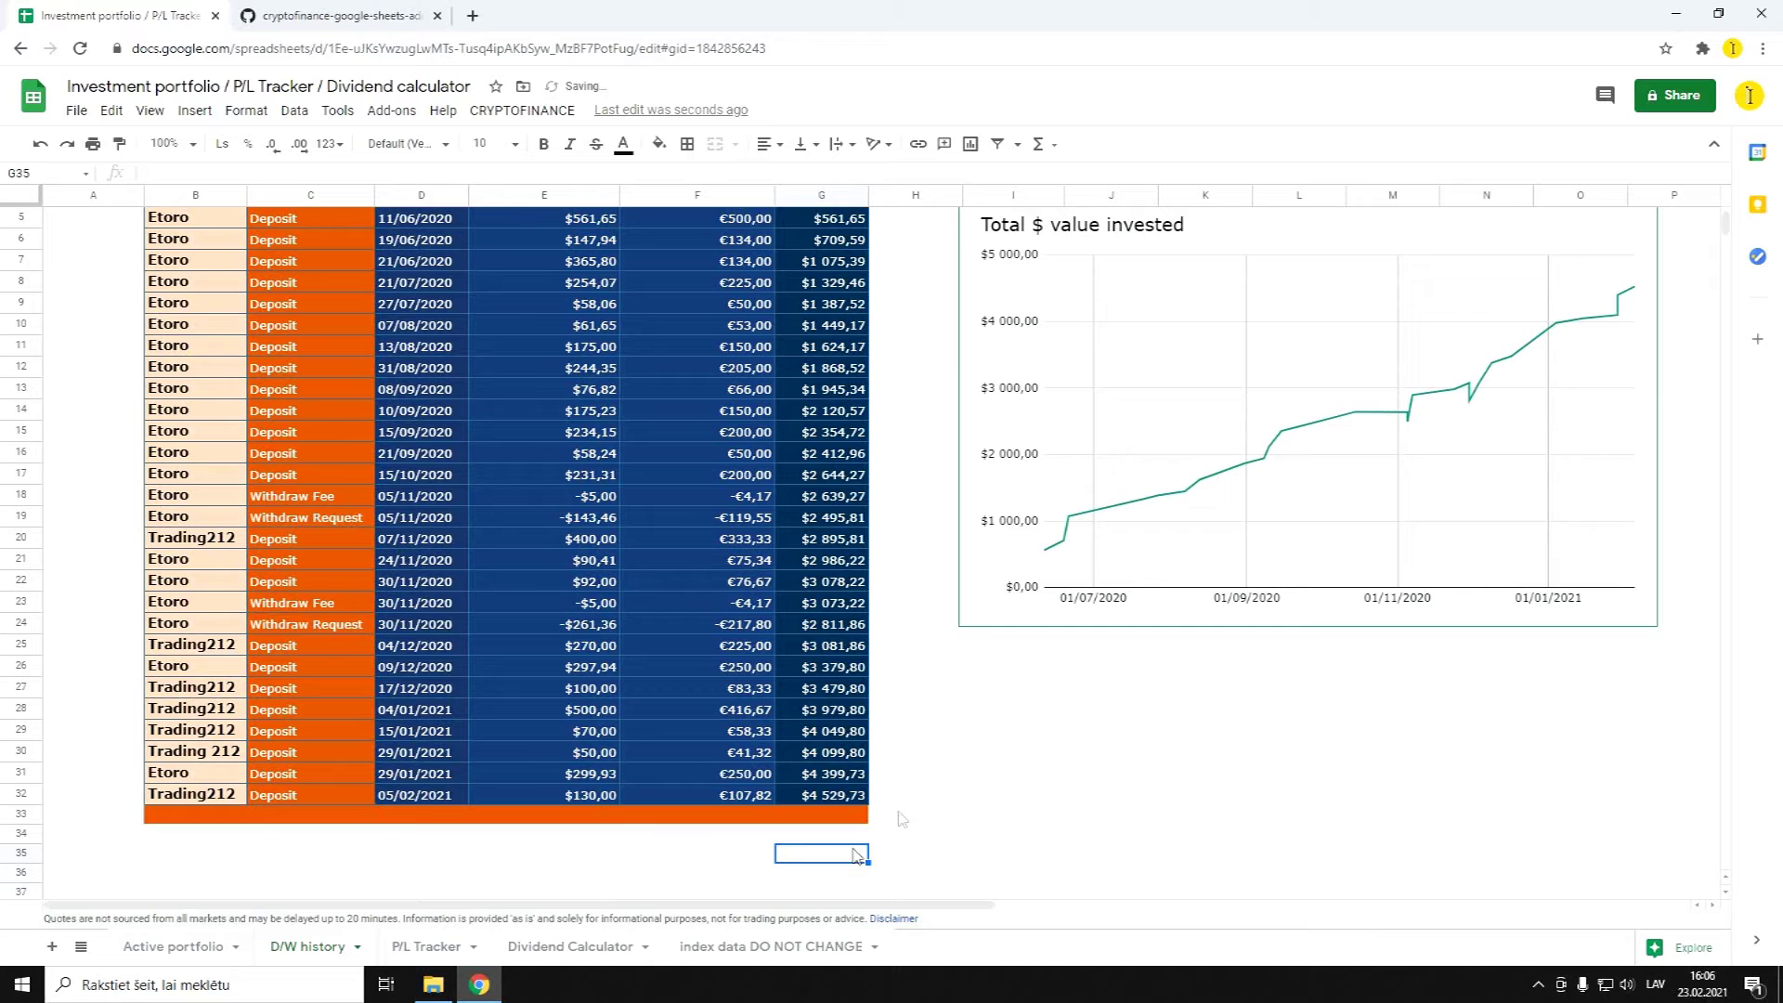
click(973, 775)
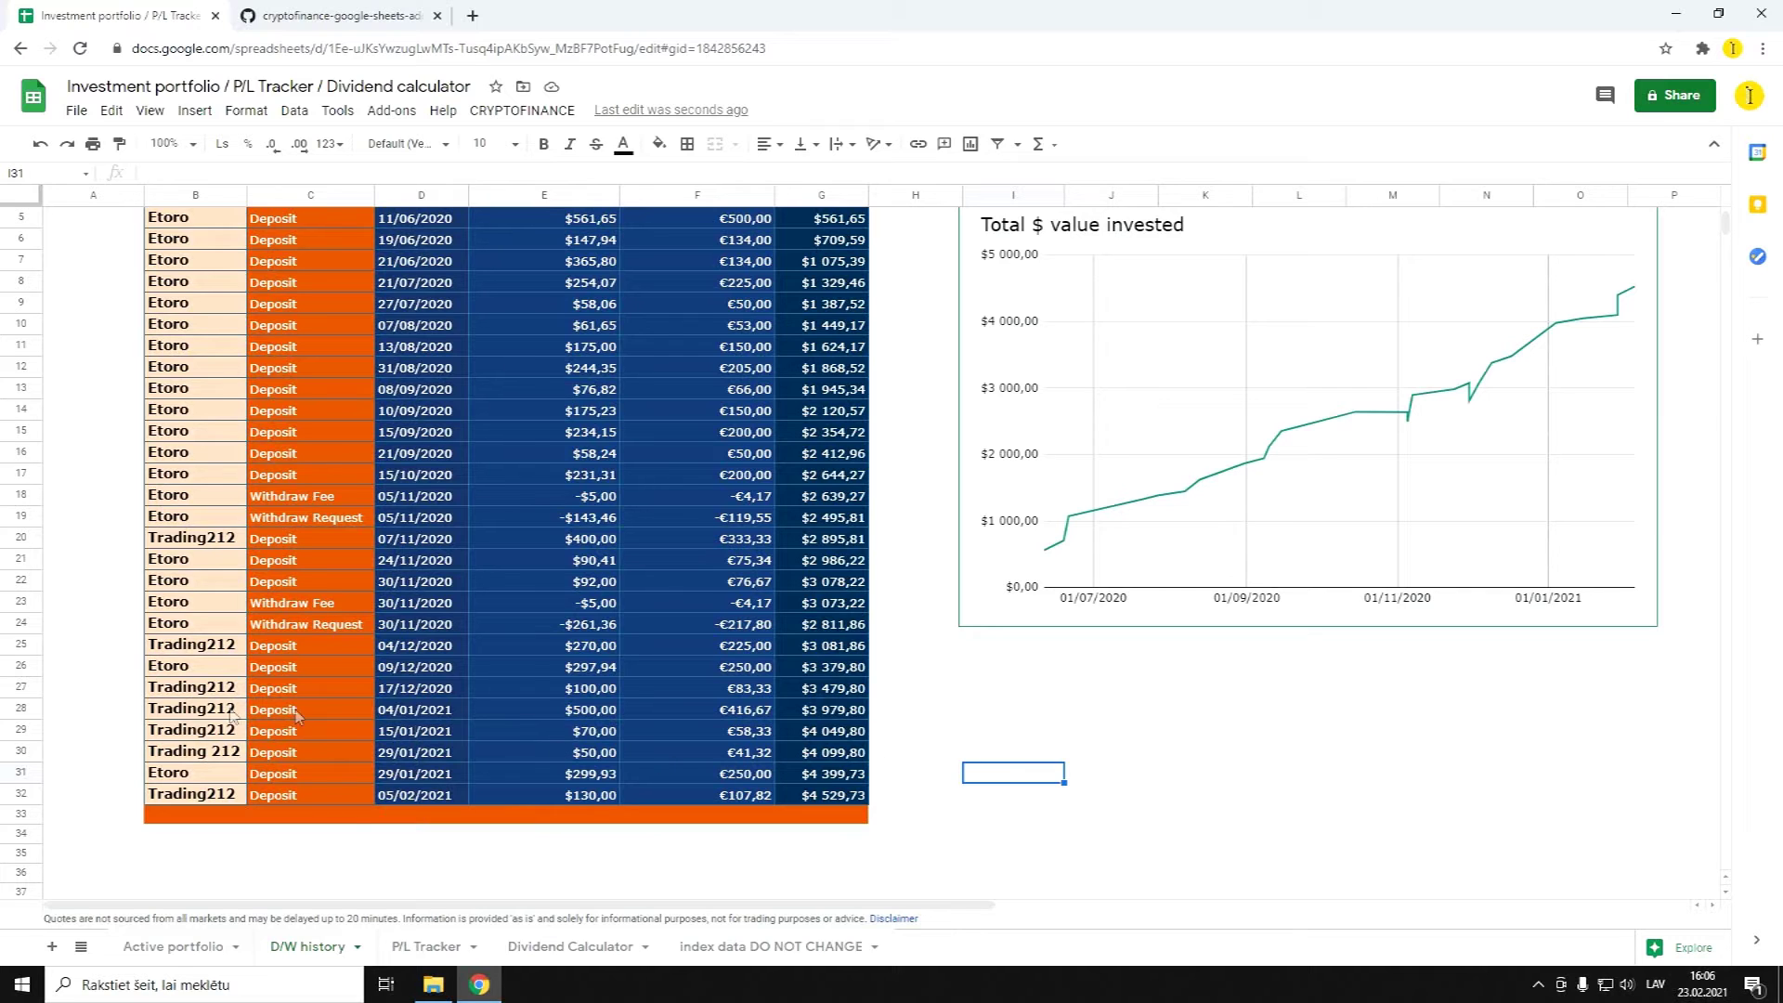
Insert a row below the last Trading212 deposit in row 32, copy that row's formatting to it and select its Platform cell
right_click(20, 795)
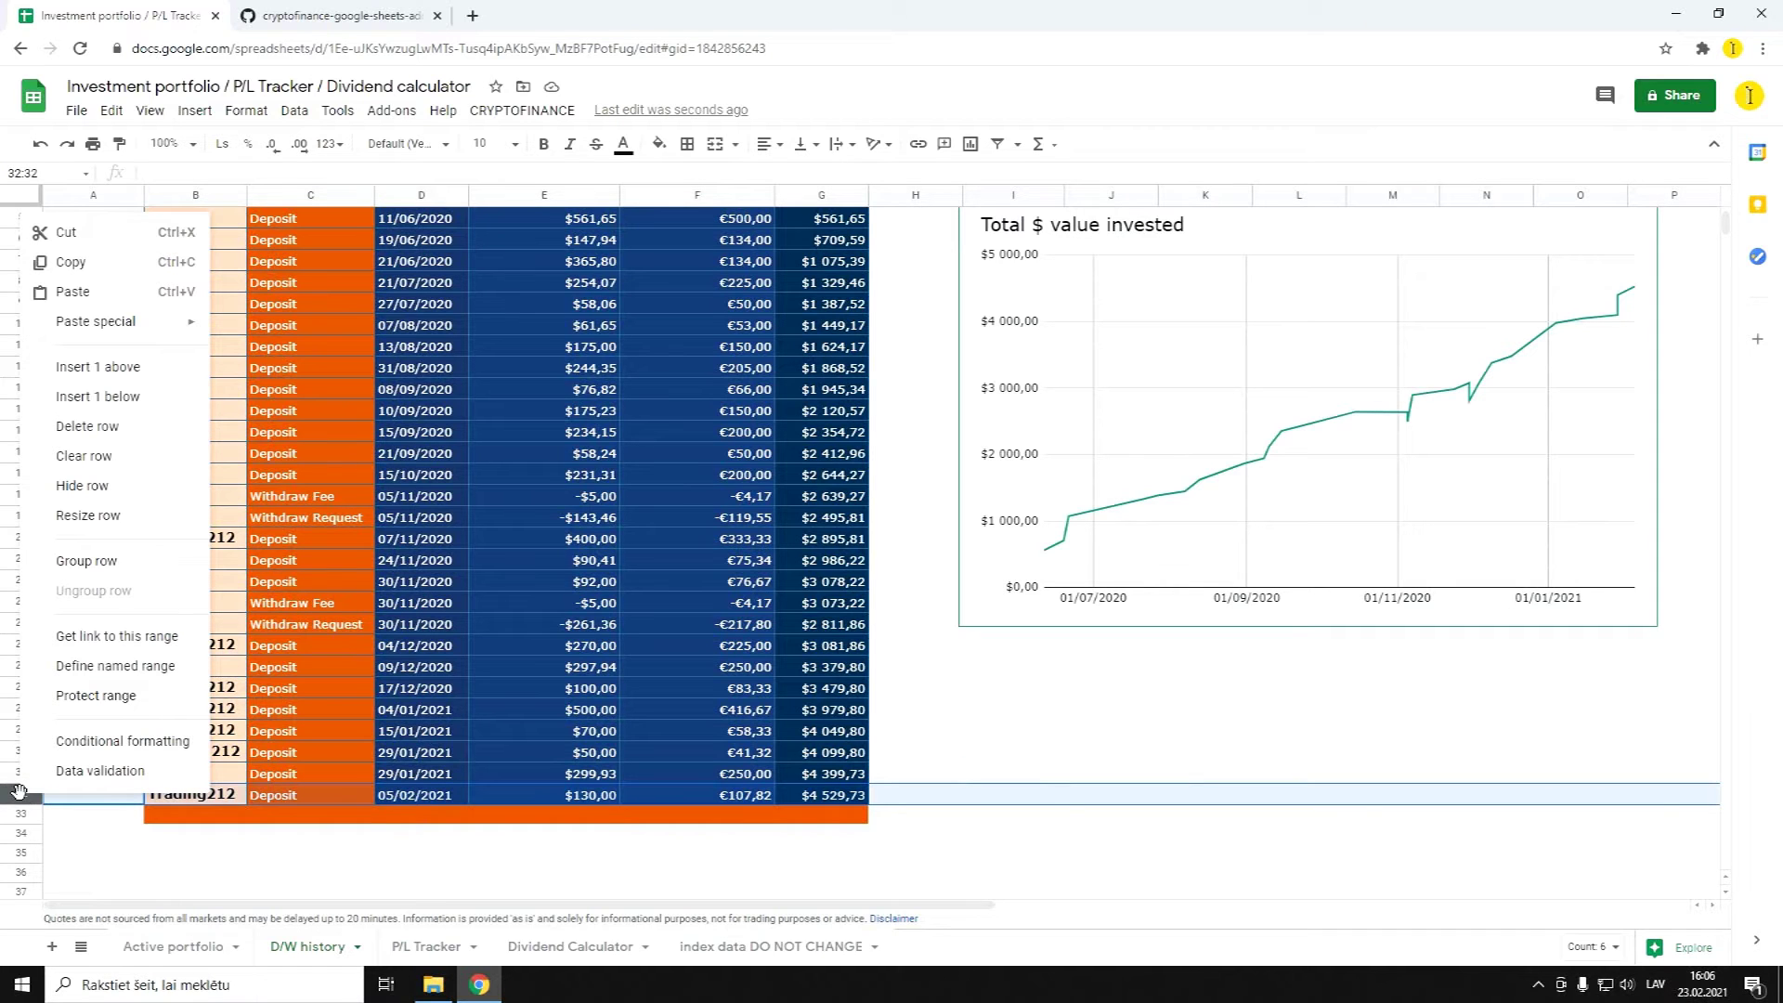
click(96, 400)
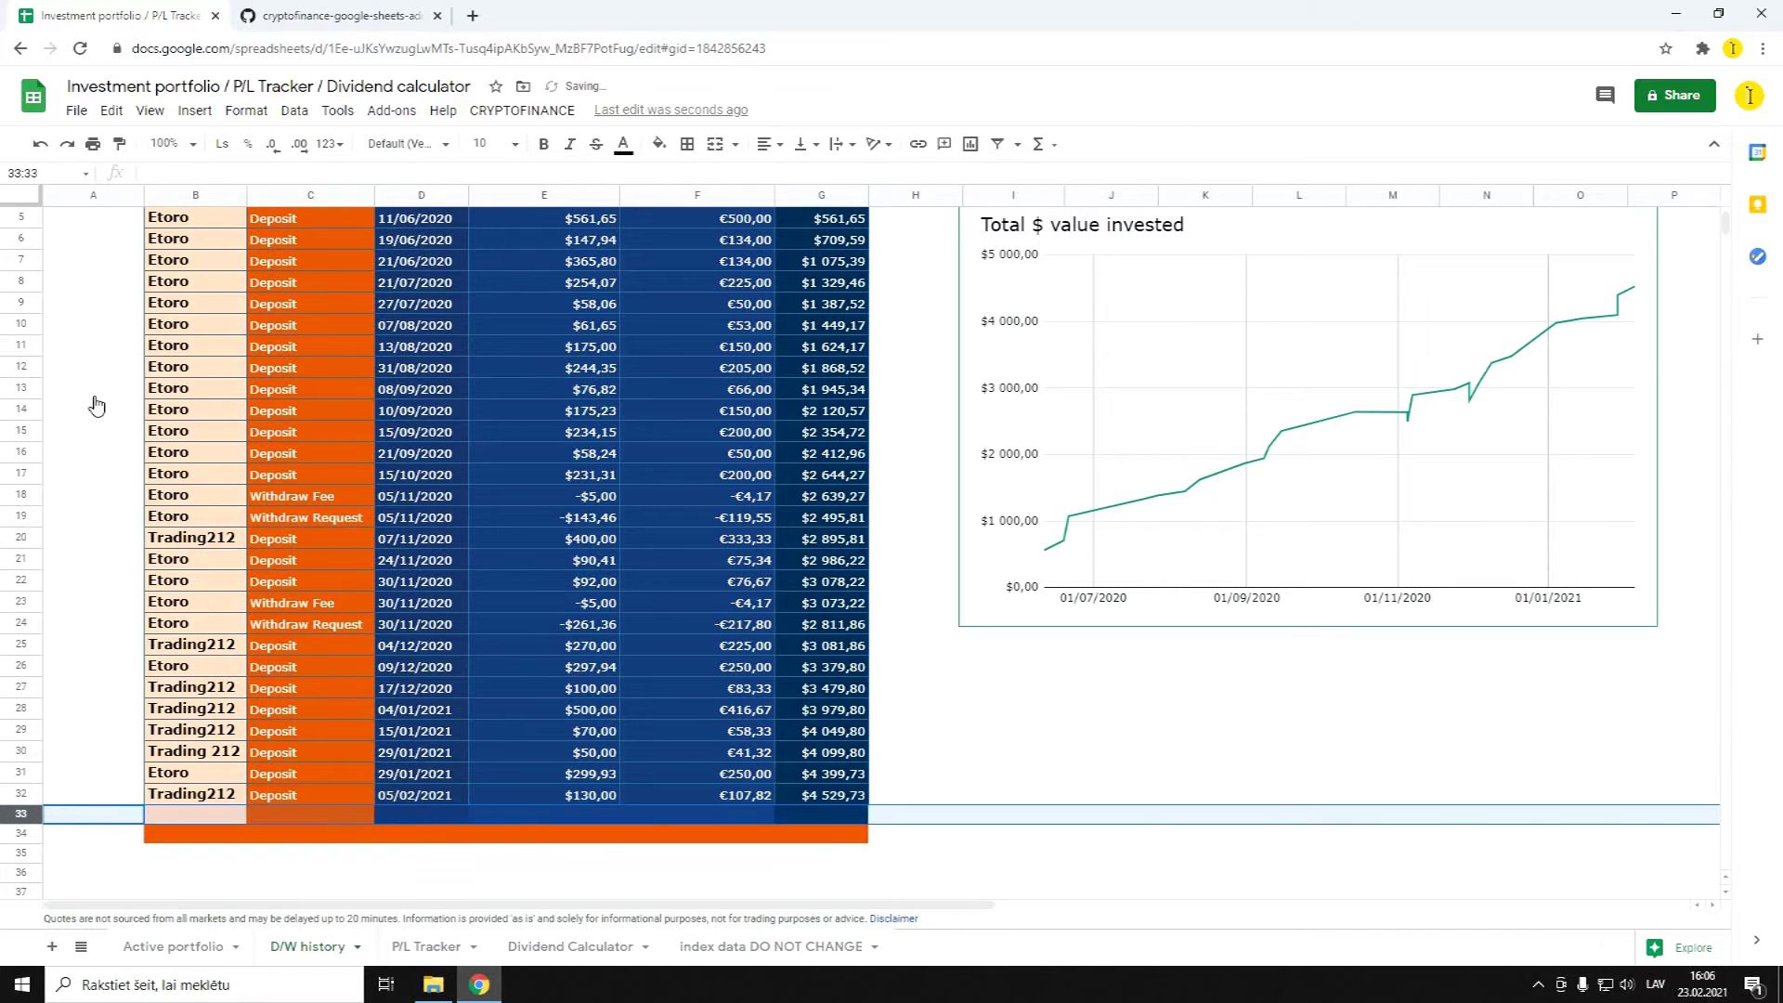
click(23, 791)
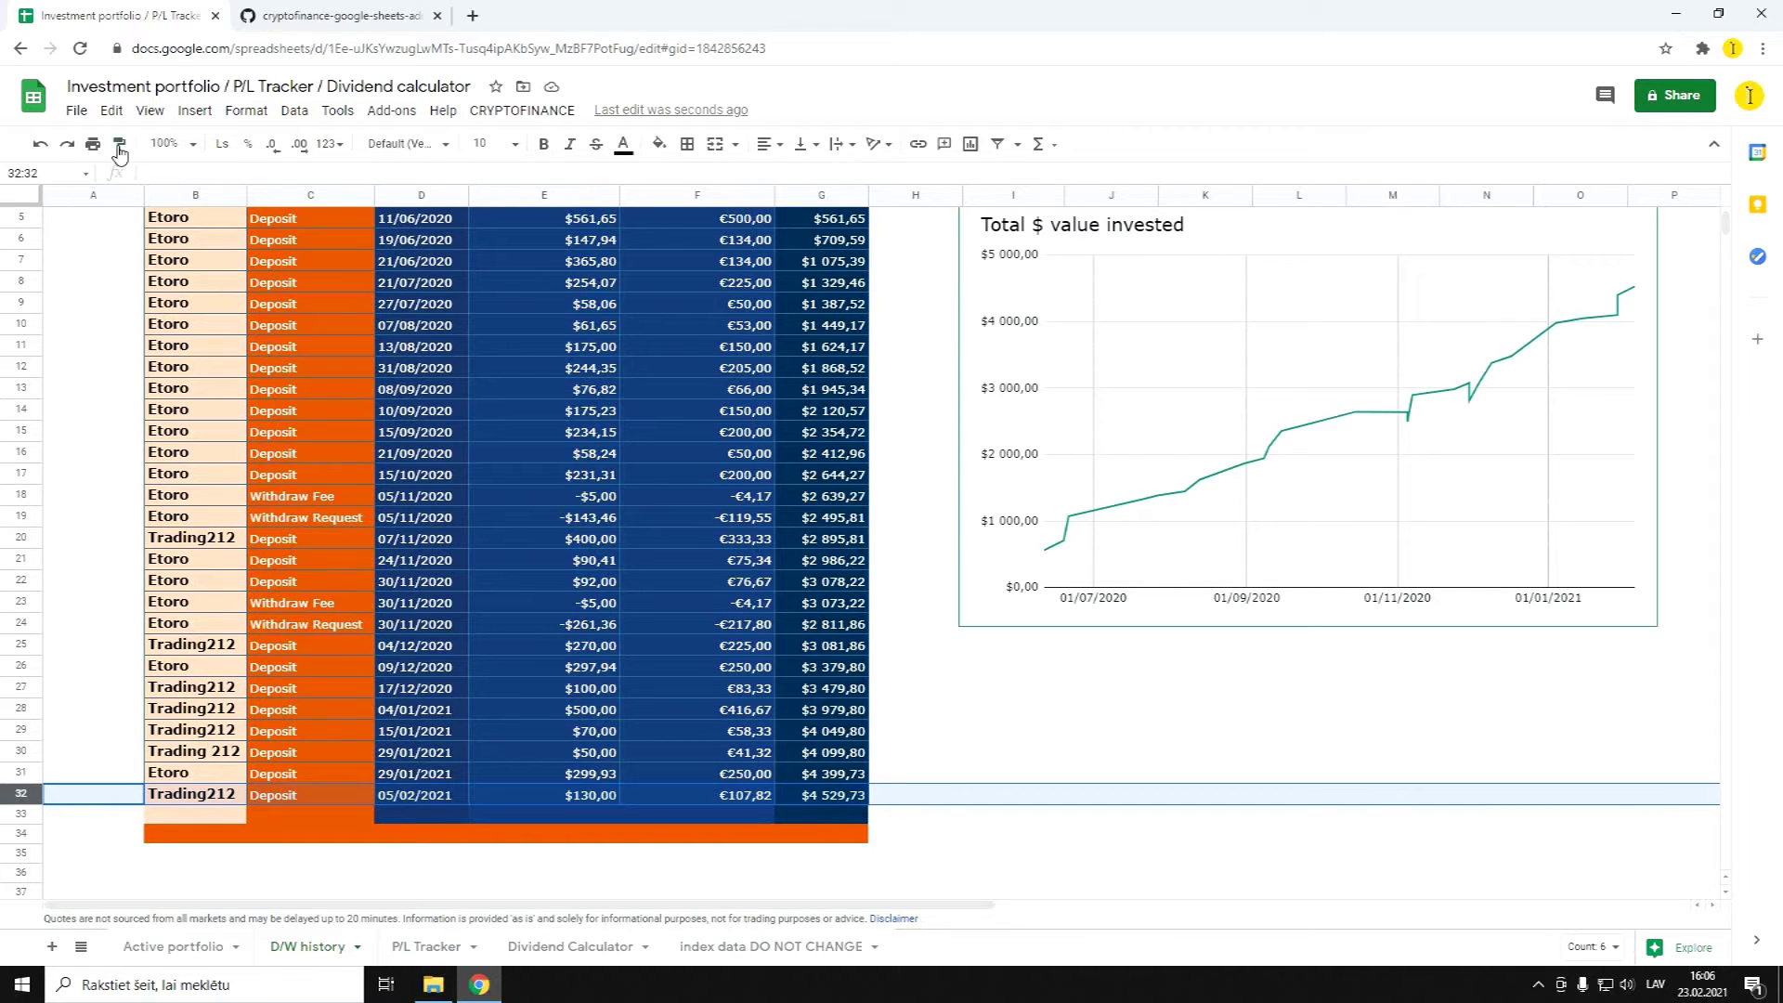
click(25, 821)
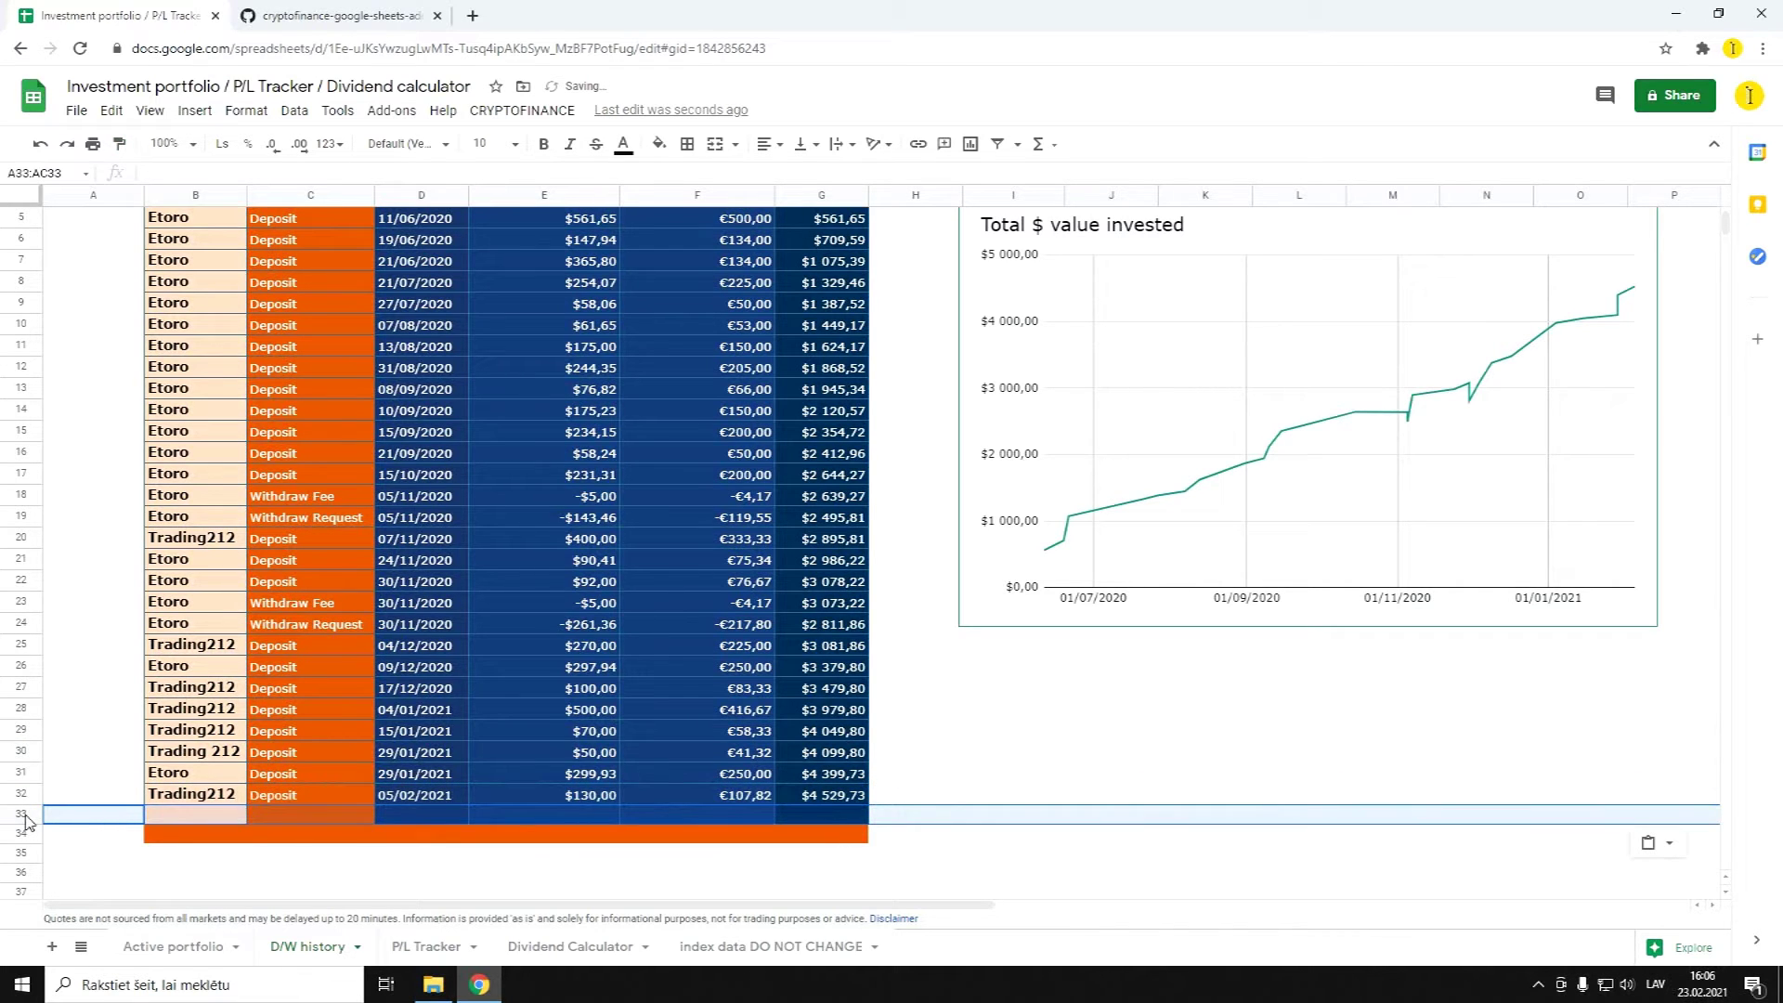
click(173, 817)
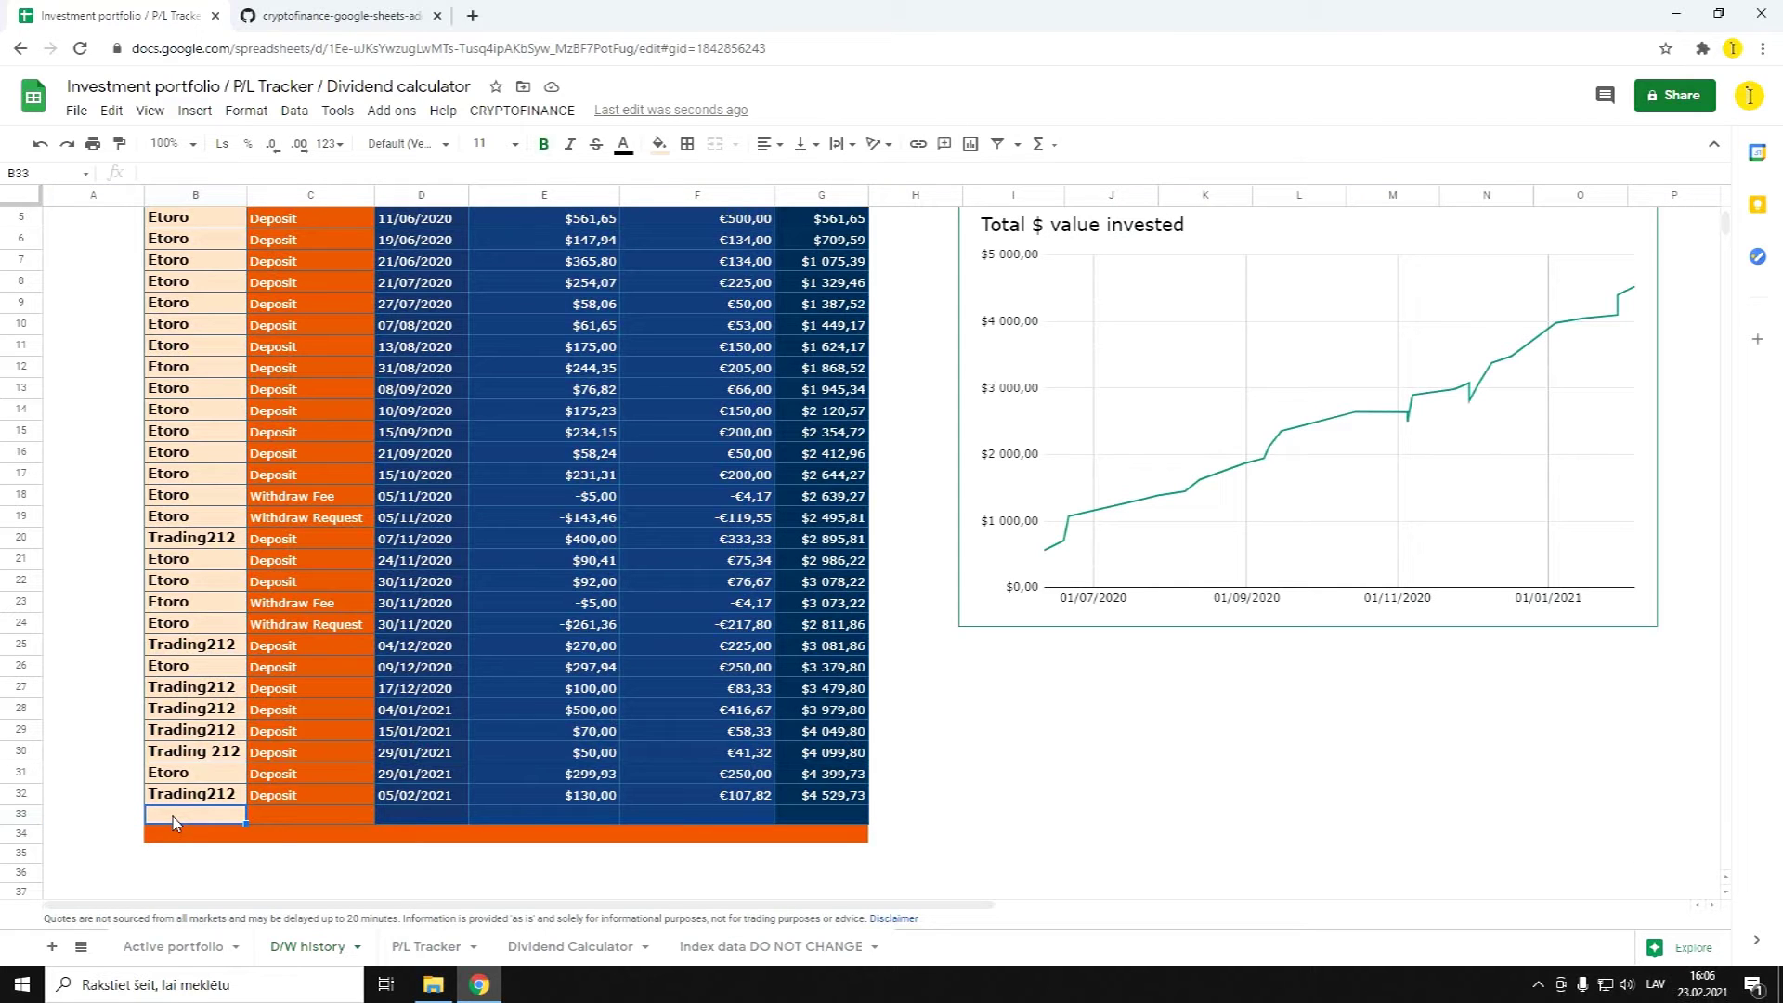
Fill row 33 with M1 as the platform, Deposit as the type and 06/02/2021 as the date, extended from the row above
text(m)
key(BackSpace)
text(M1)
key(Tab)
text(D)
key(Tab)
key(Up)
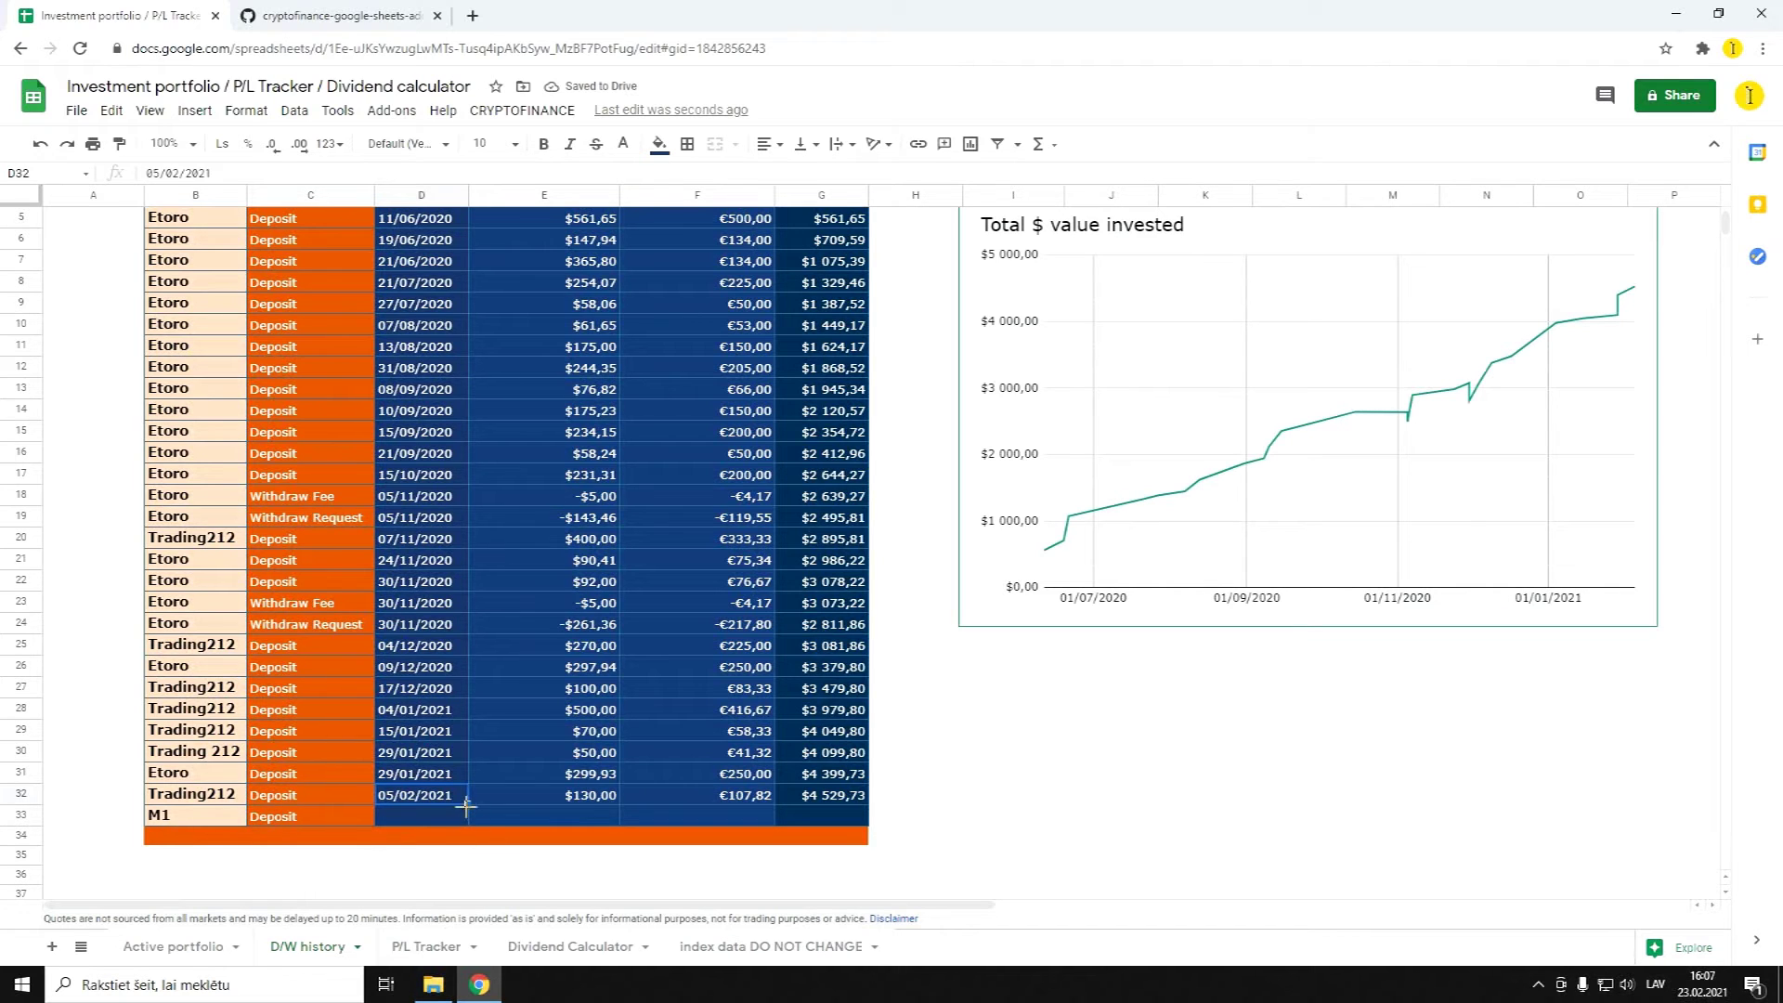
drag(467, 806, 467, 817)
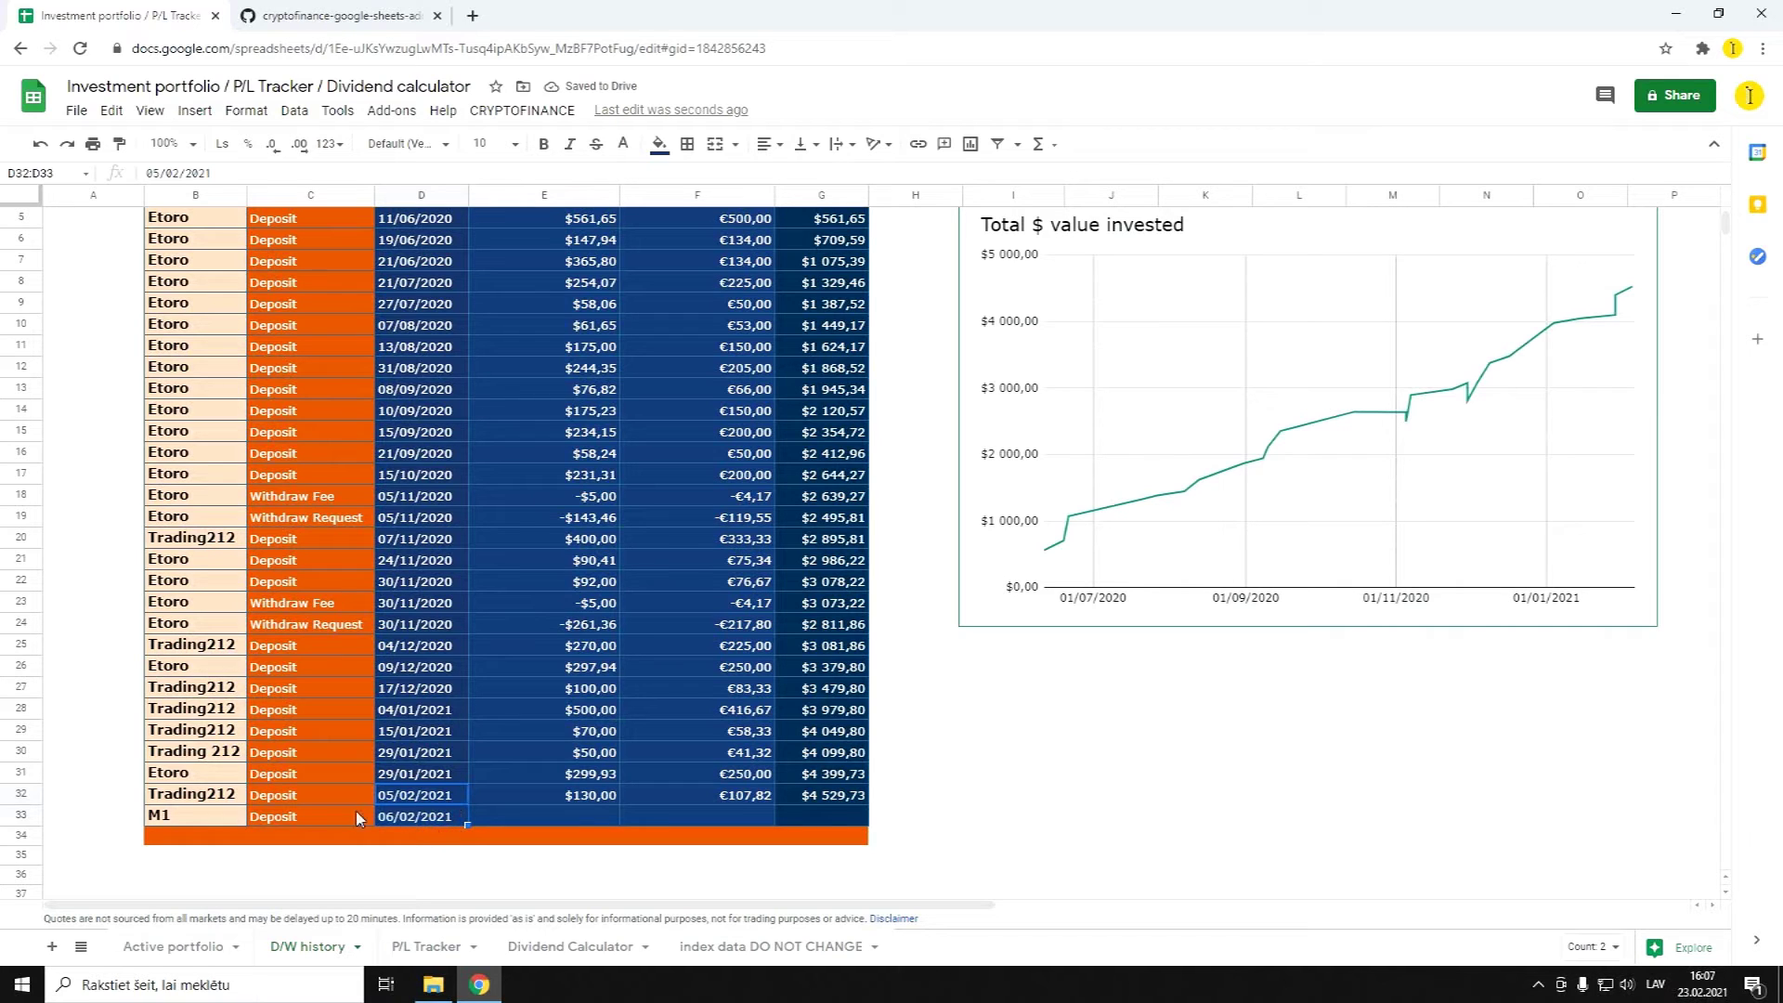
Enter the M1 deposit amounts in row 33: $1 000 in the dollar column and €830 in the EUR column
click(570, 822)
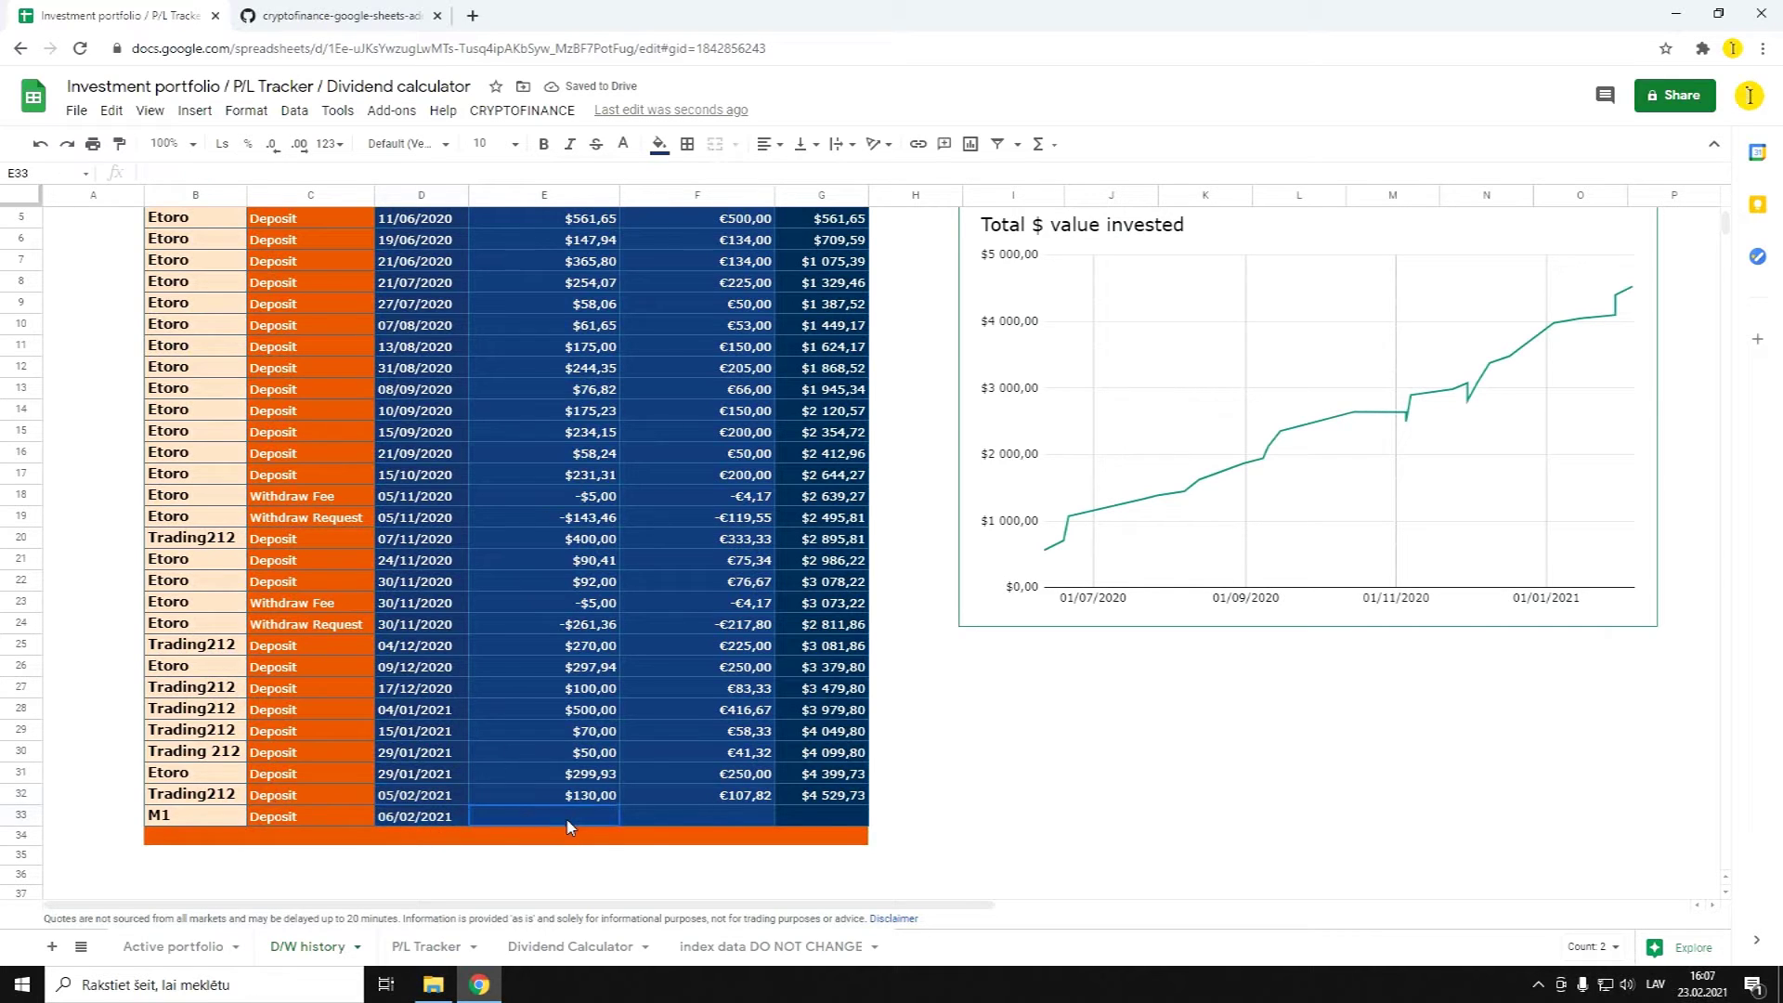
text(1 000)
key(Tab)
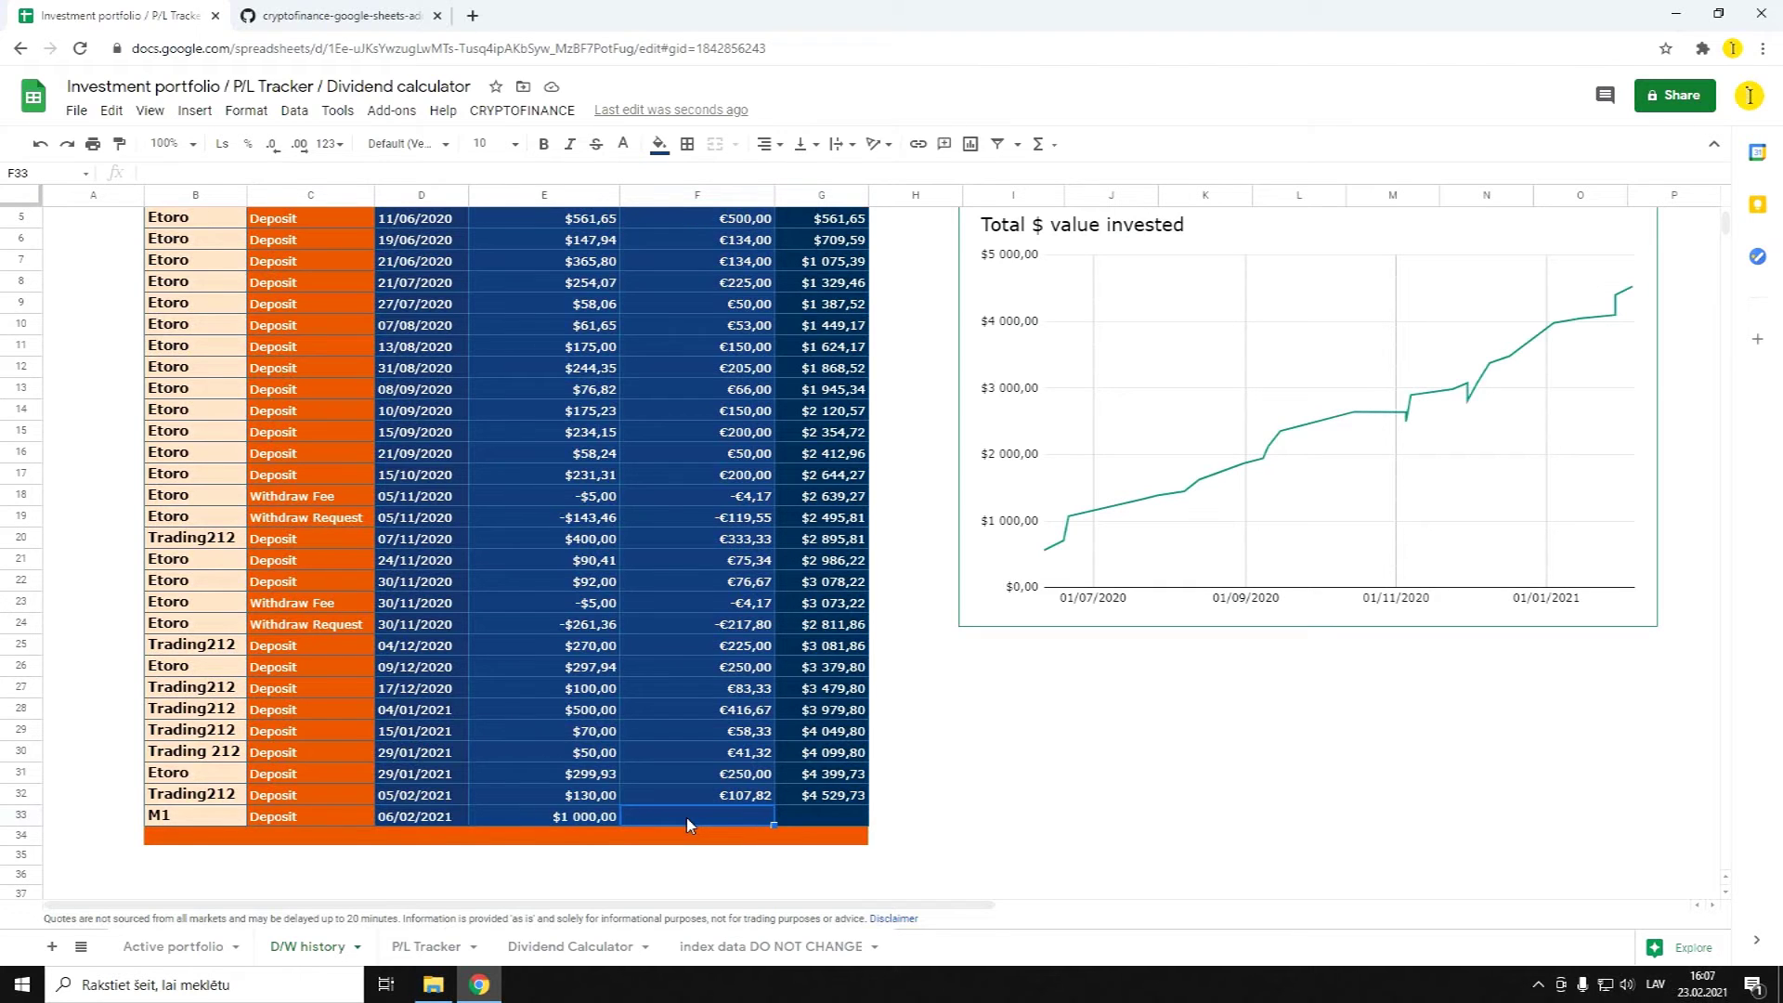
scroll(687, 824, up, 2)
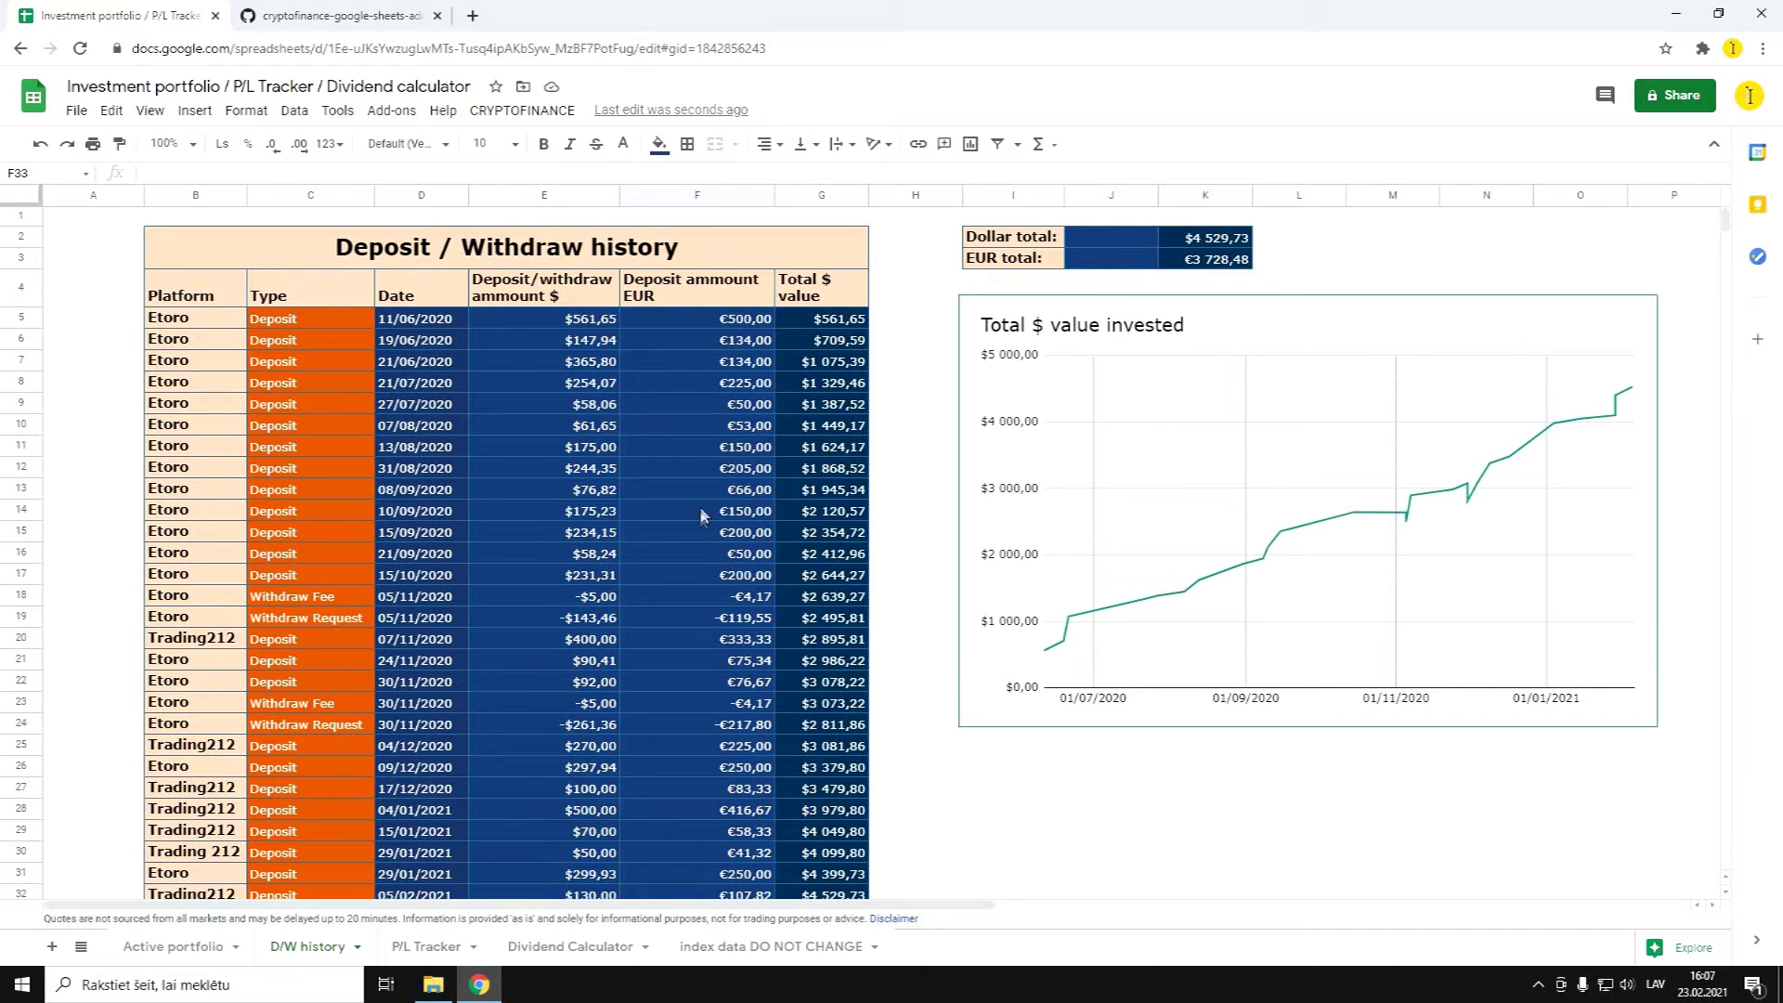
scroll(692, 529, down, 2)
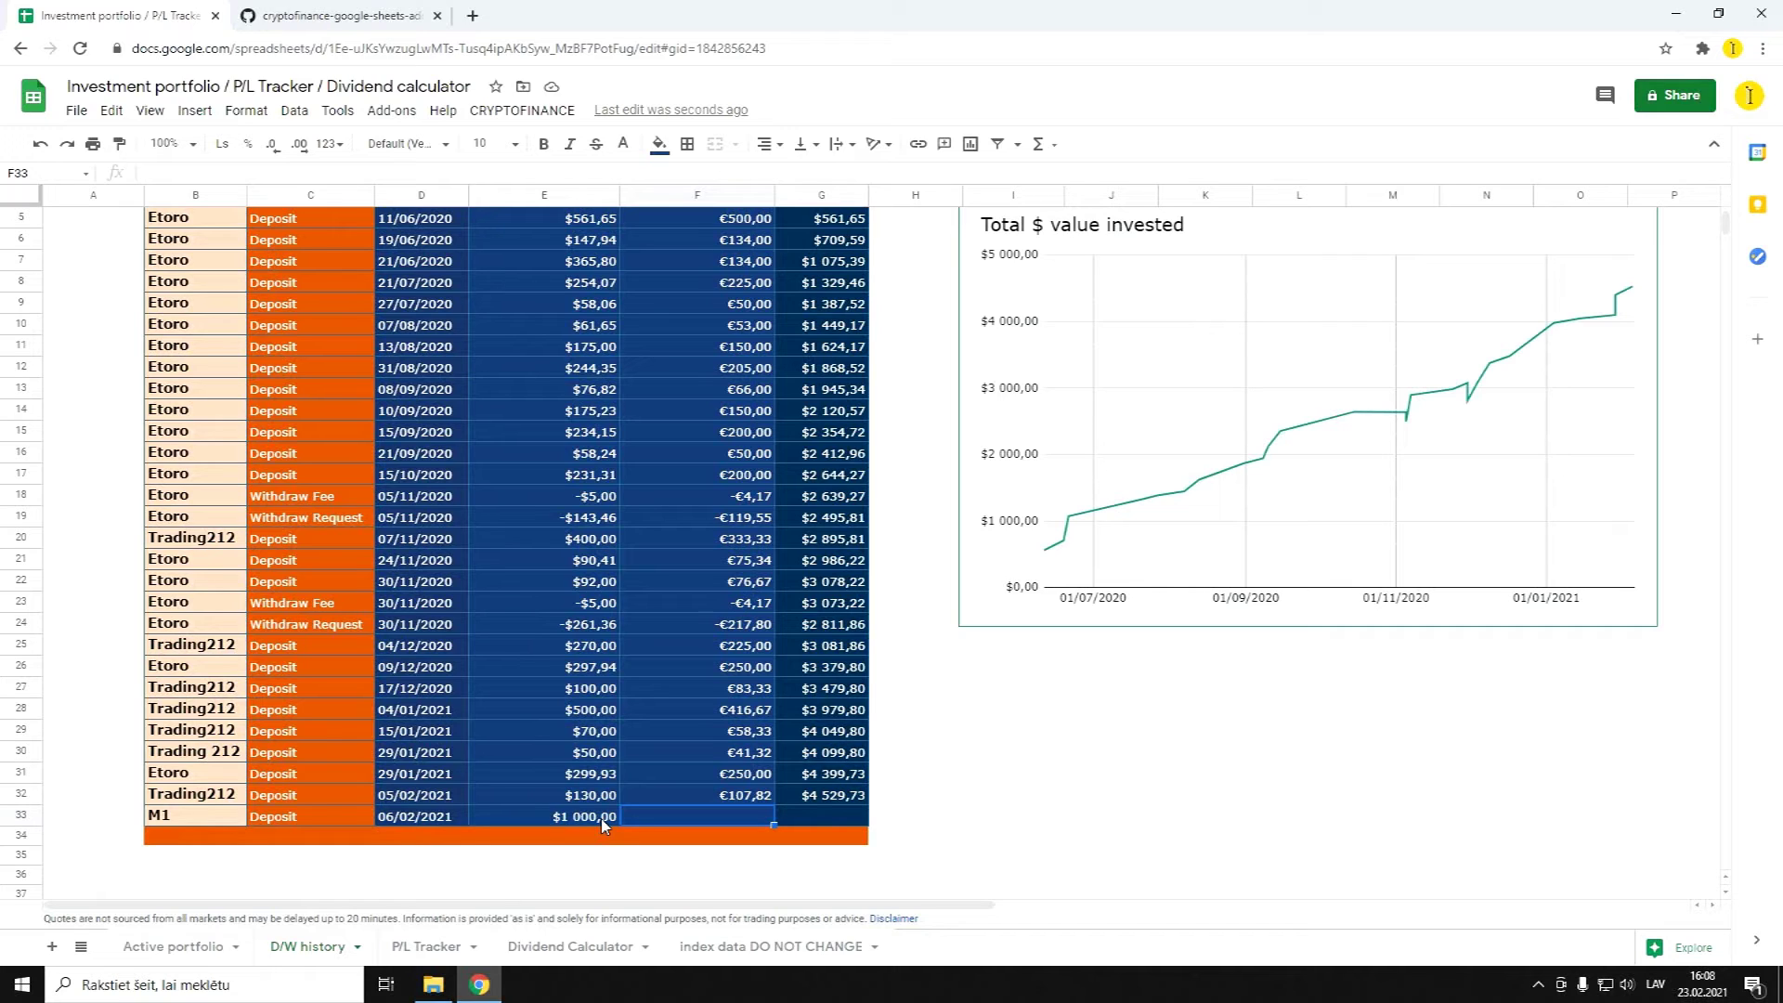
text(830)
key(Return)
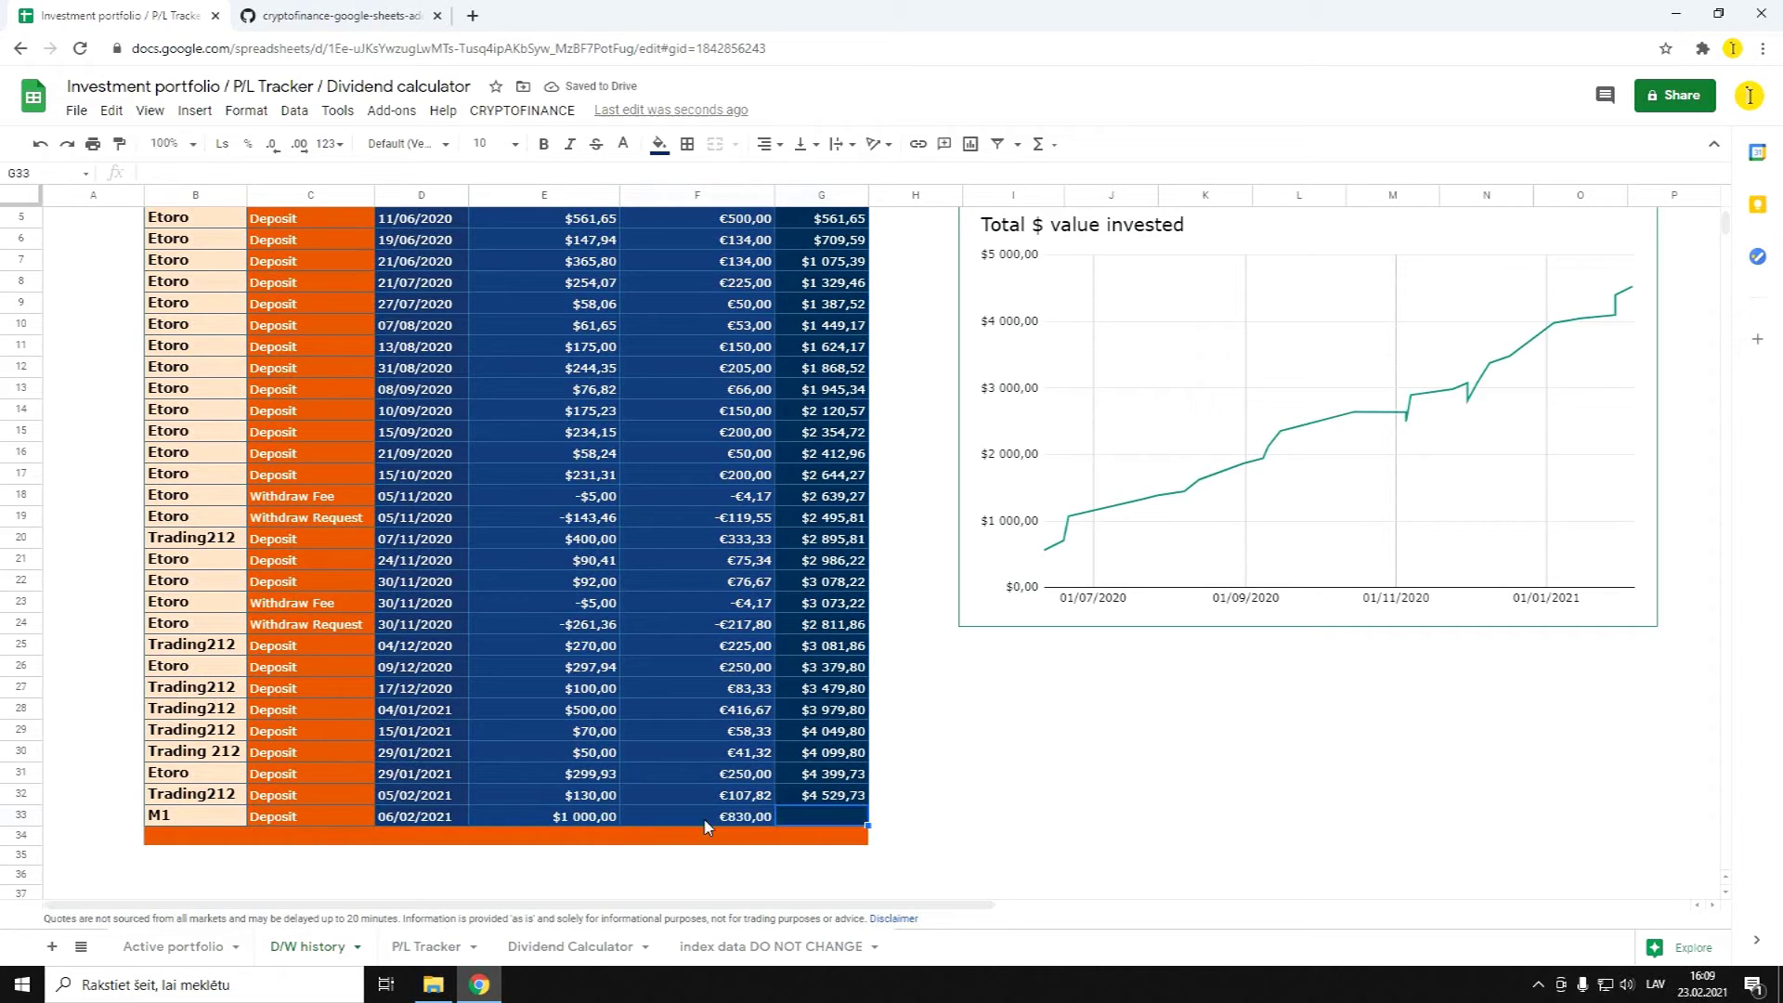
Copy the running total formula from G32 down into the M1 row and check the Dollar total and the chart
click(847, 805)
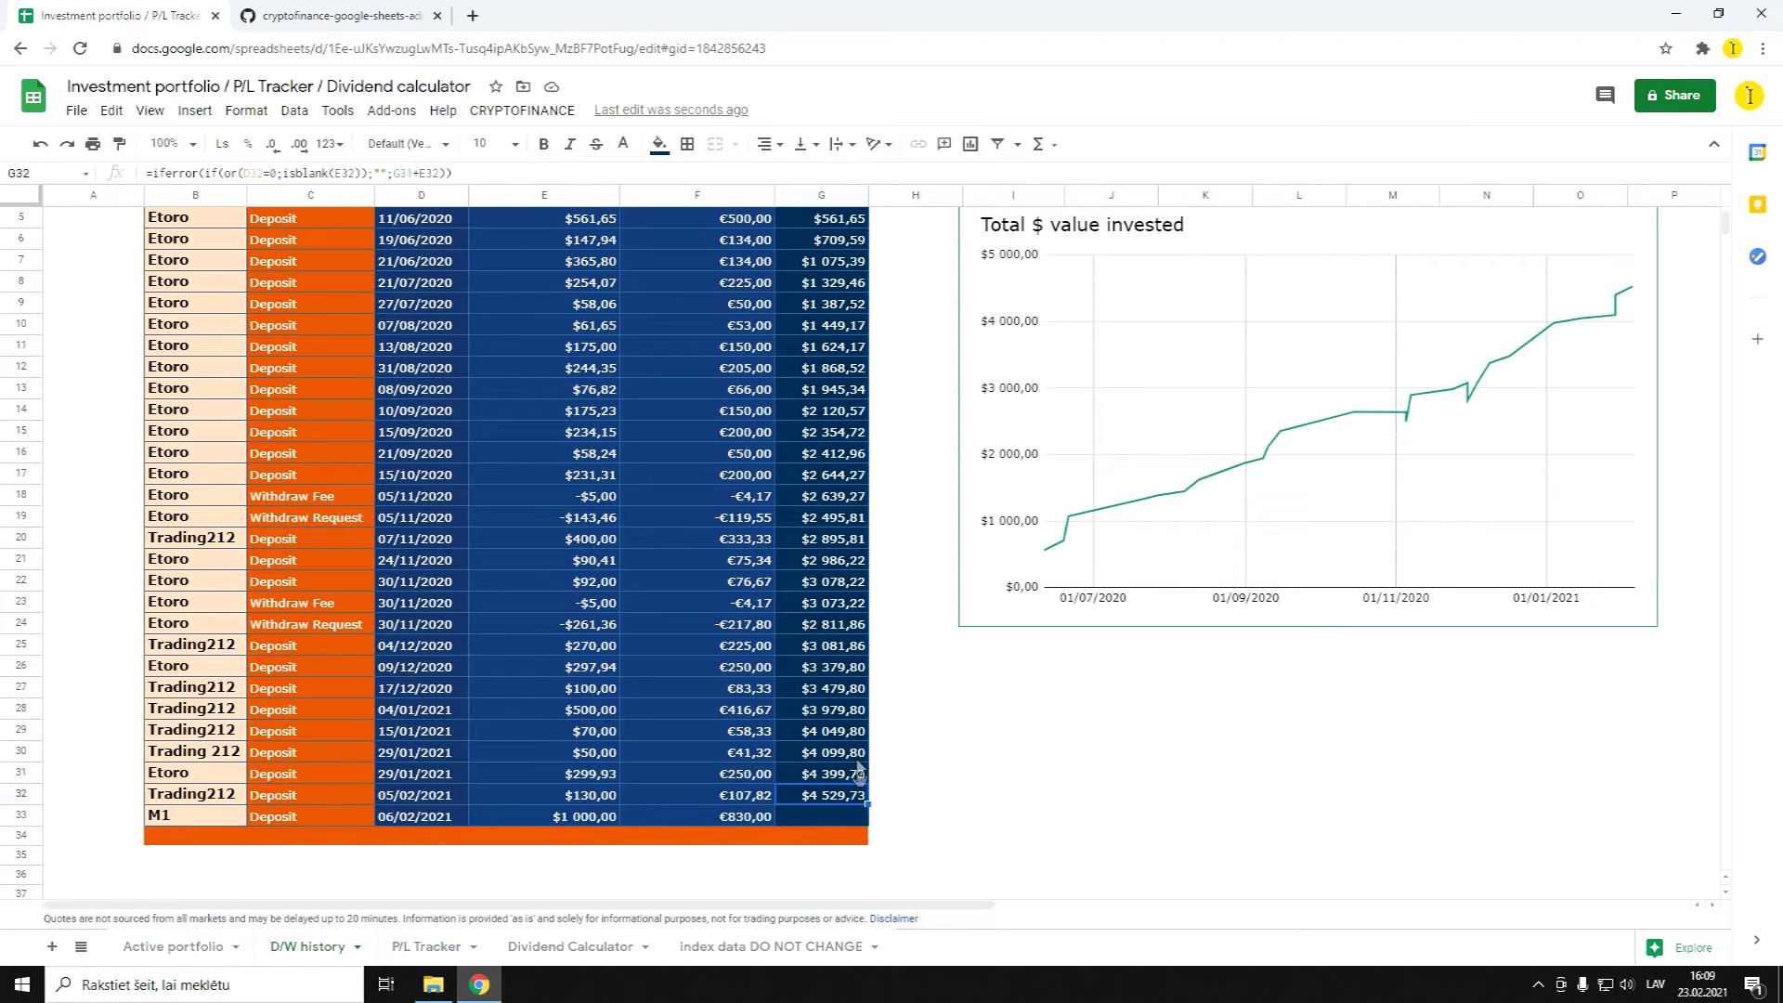
key(Down)
key(ctrl+d)
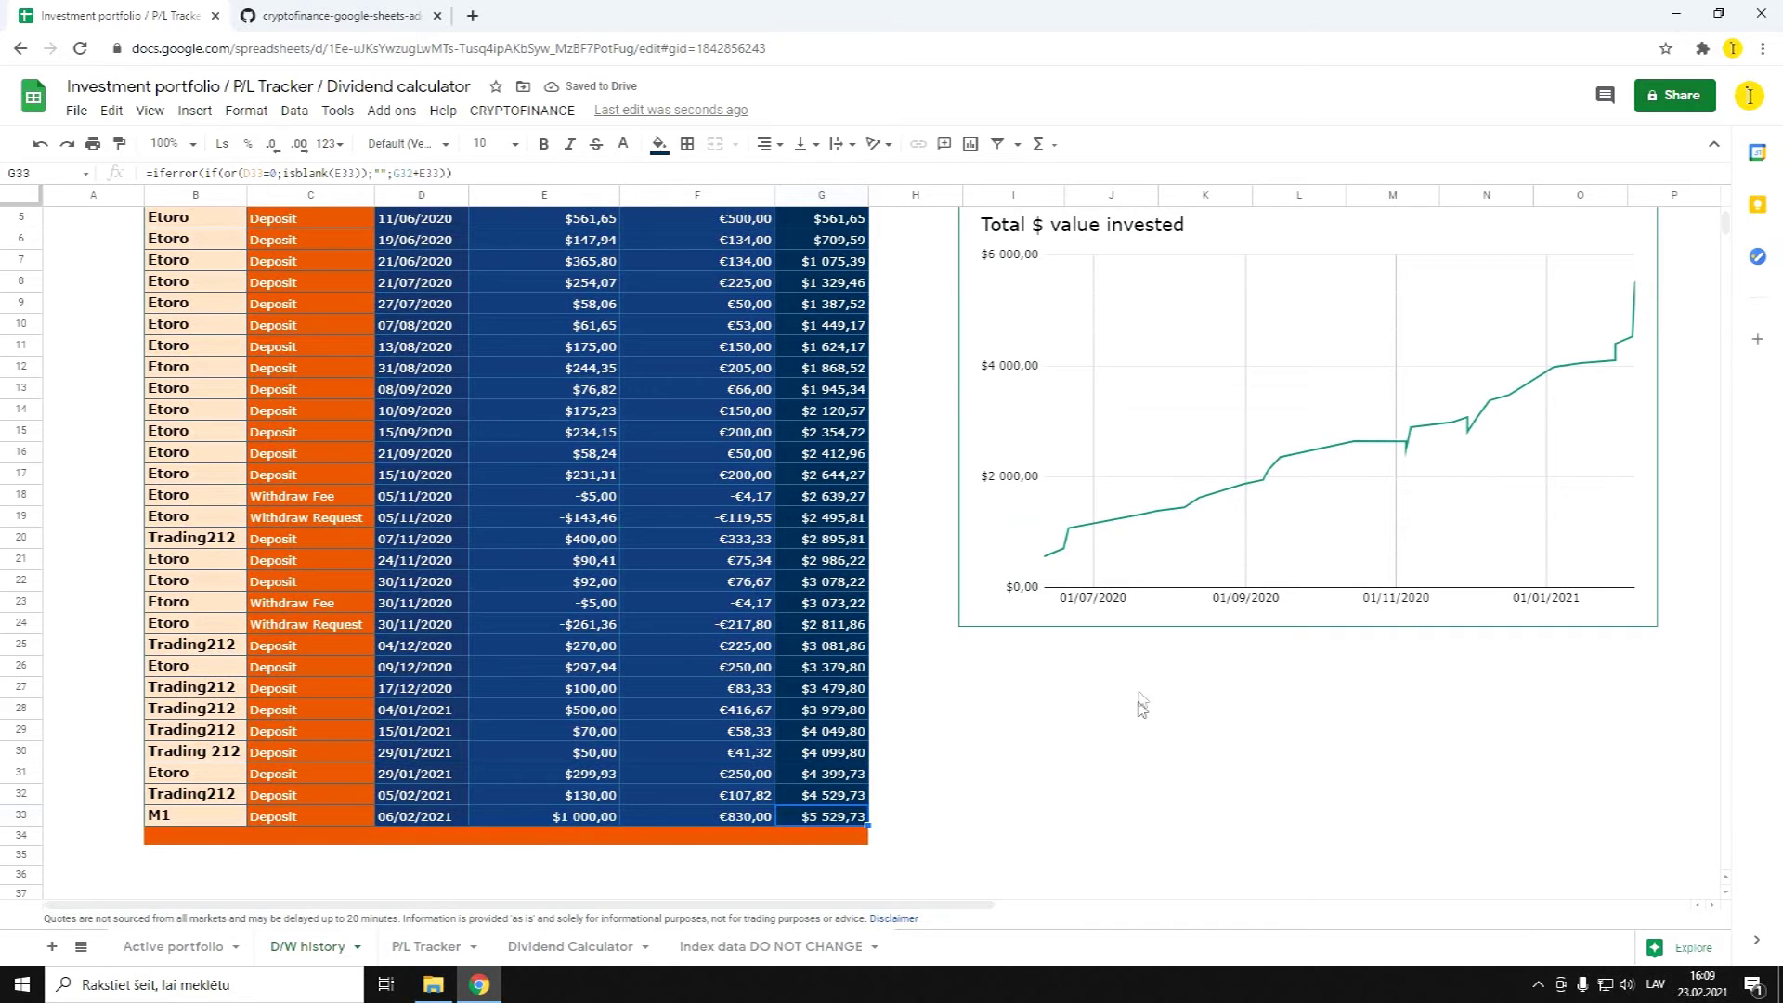
scroll(1138, 716, up, 2)
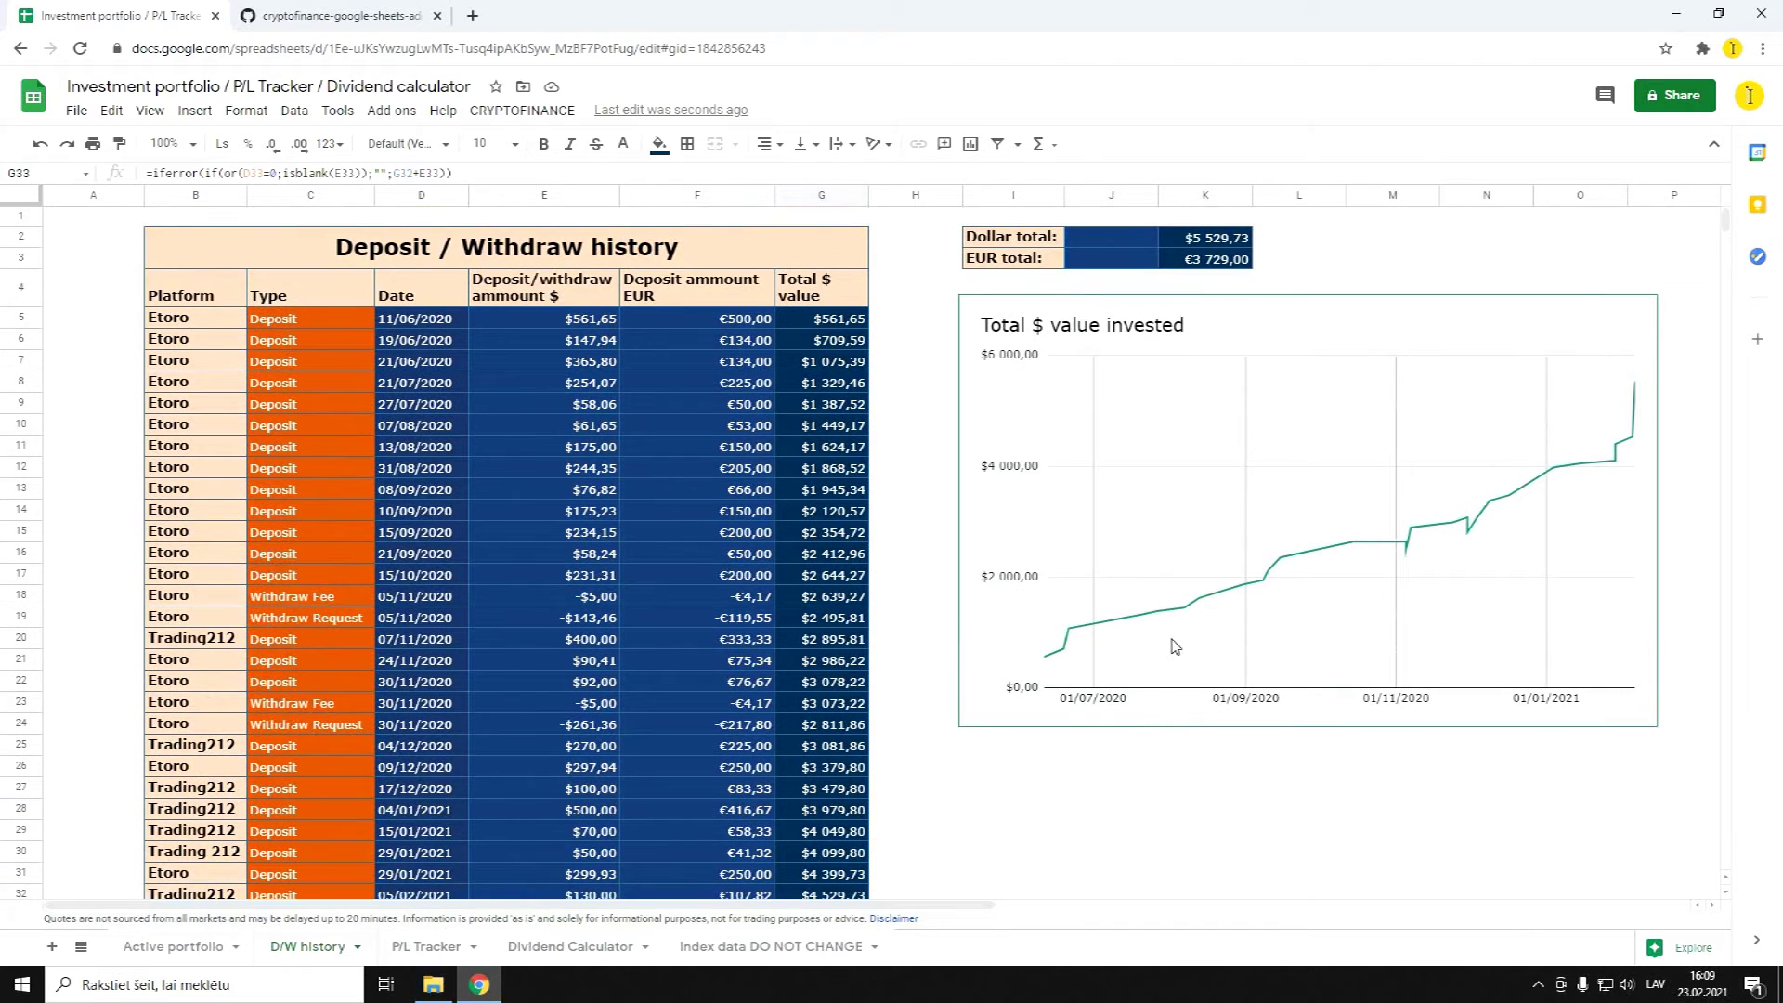
click(999, 246)
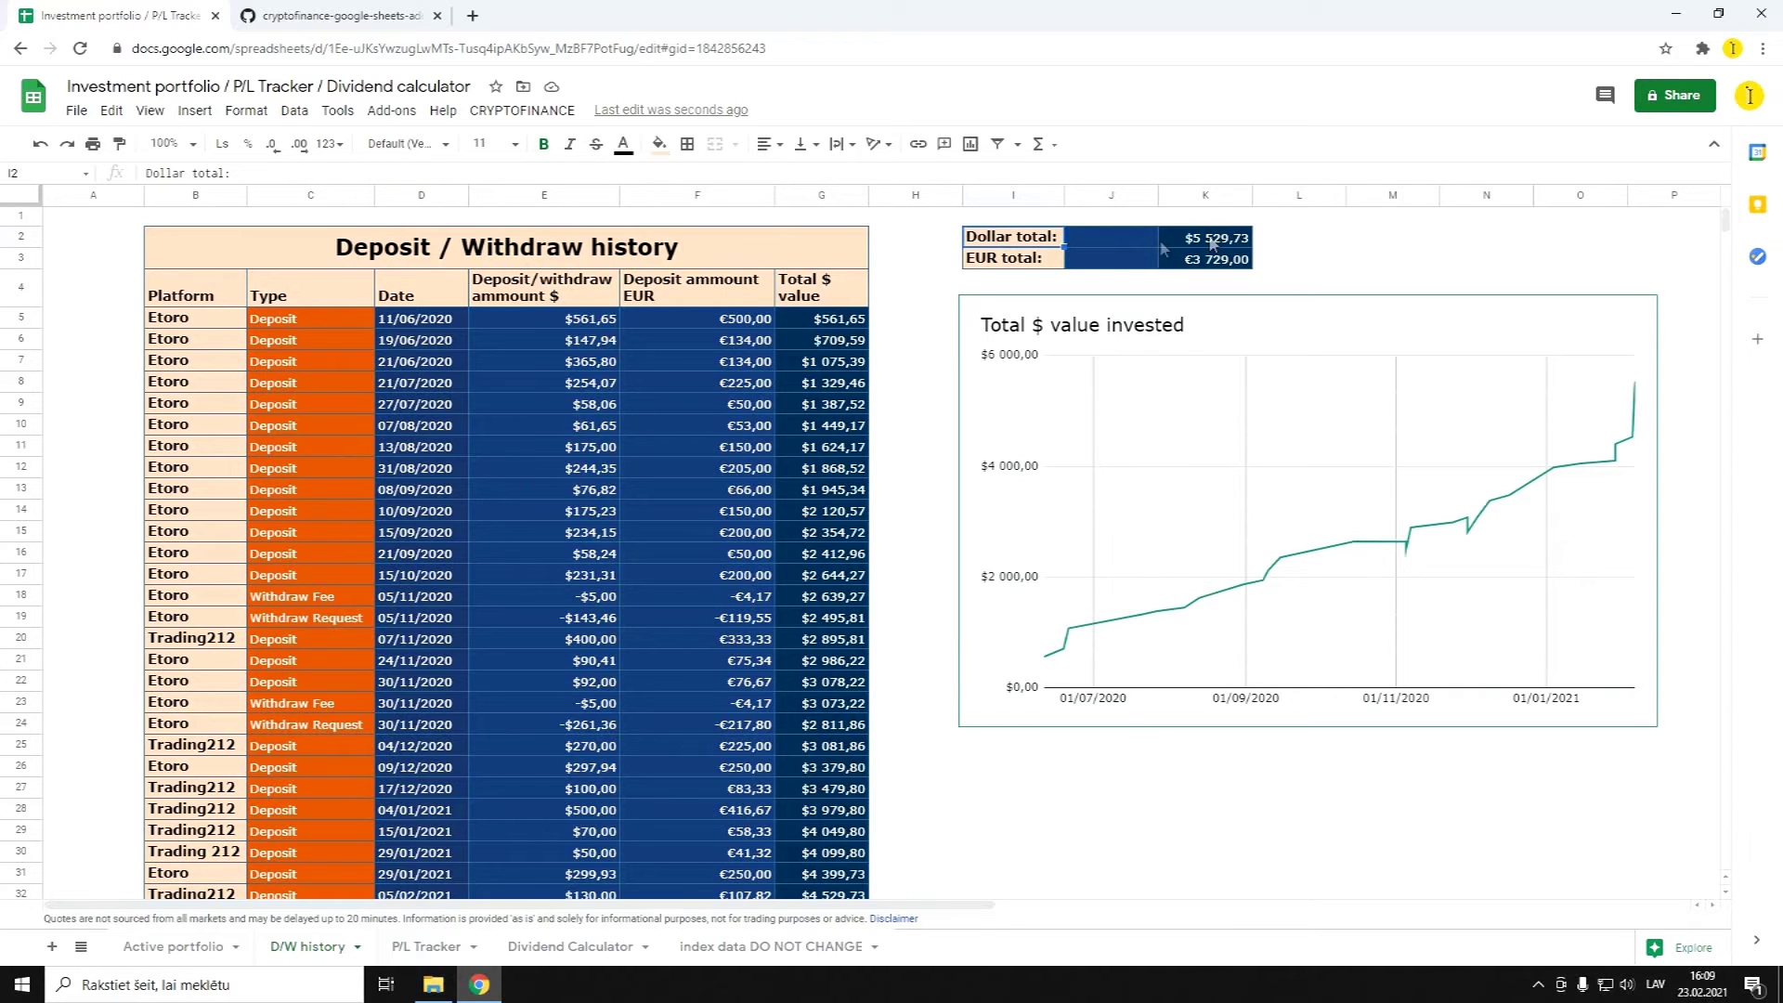
click(1235, 238)
scroll(1110, 677, down, 1)
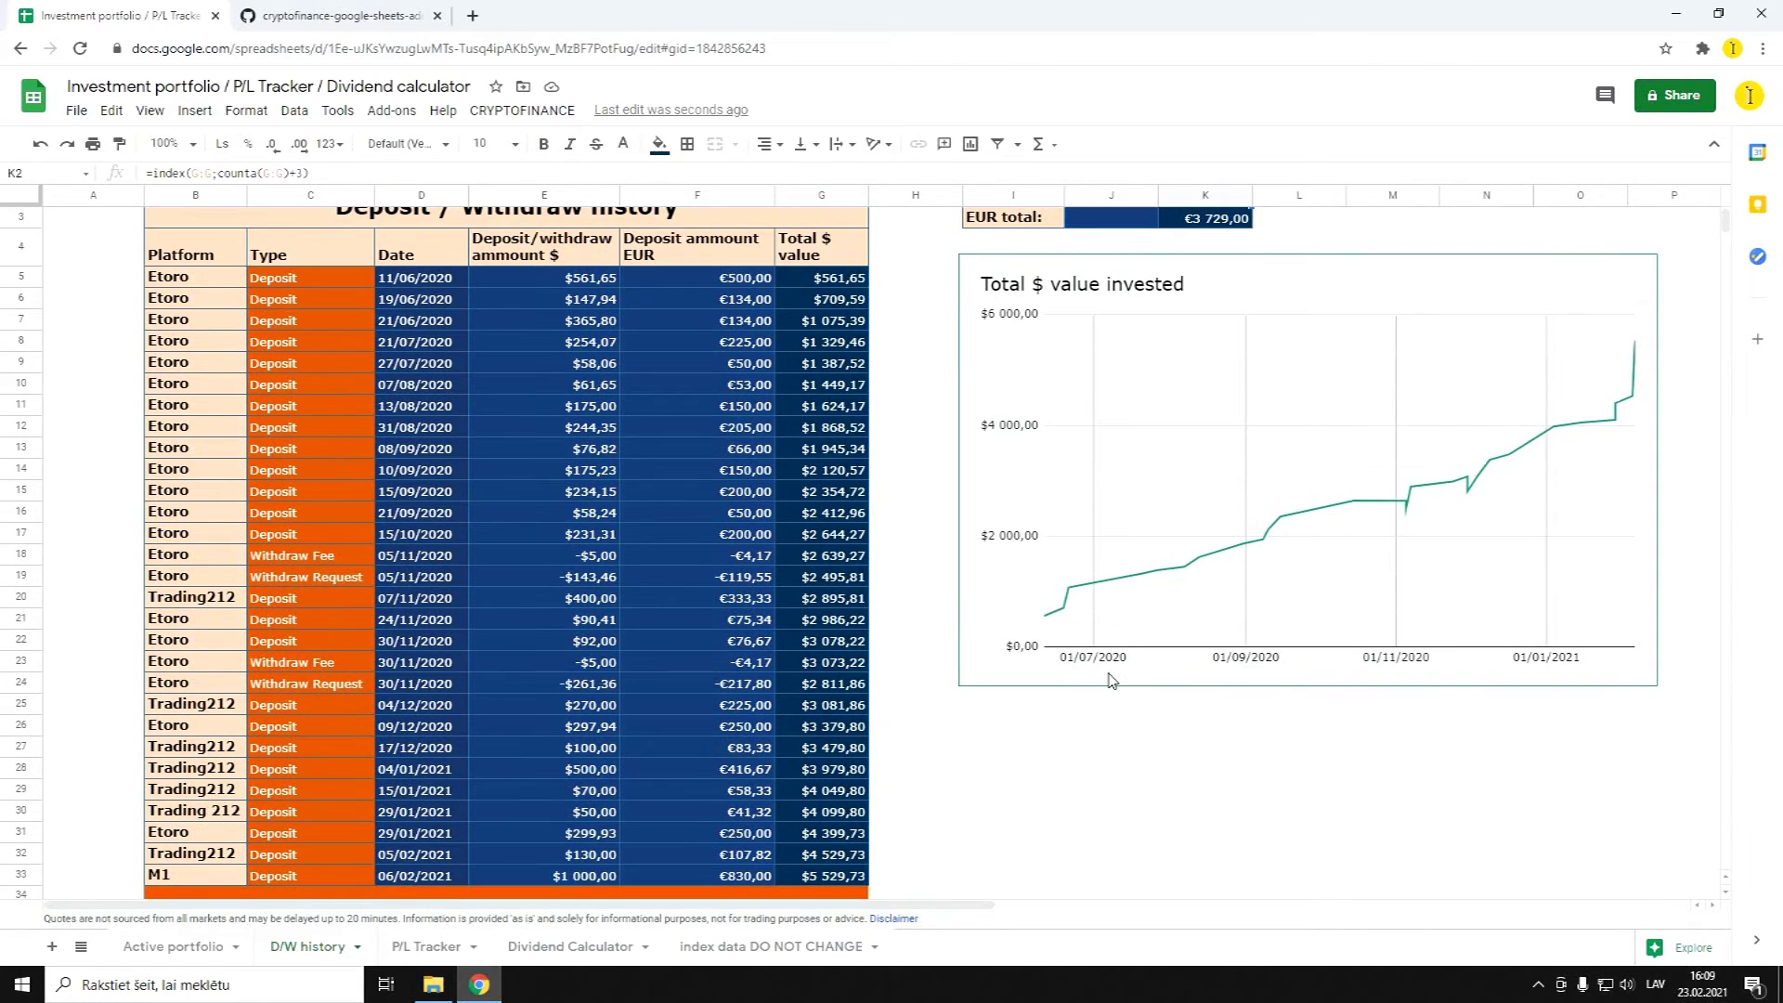
Open the P/L Tracker sheet and examine the second DBX trade's ticker, shares, buy price and investment date, plus the benchmark columns
click(423, 949)
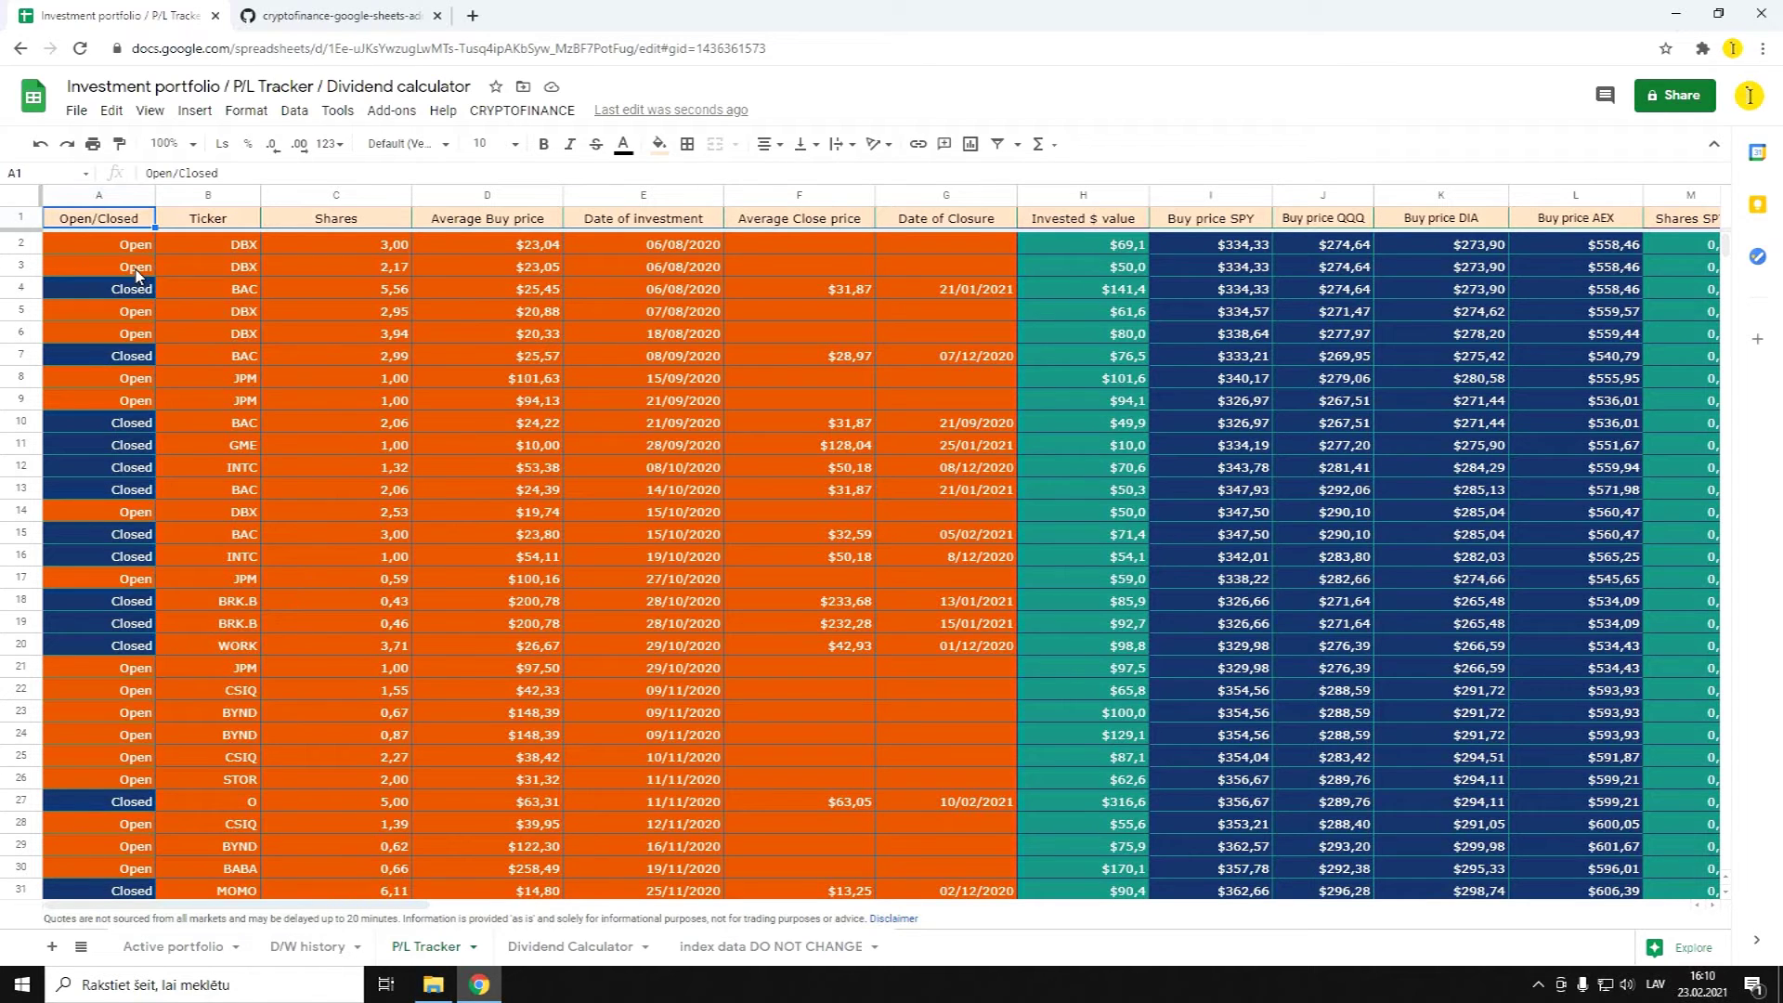
click(192, 276)
click(346, 276)
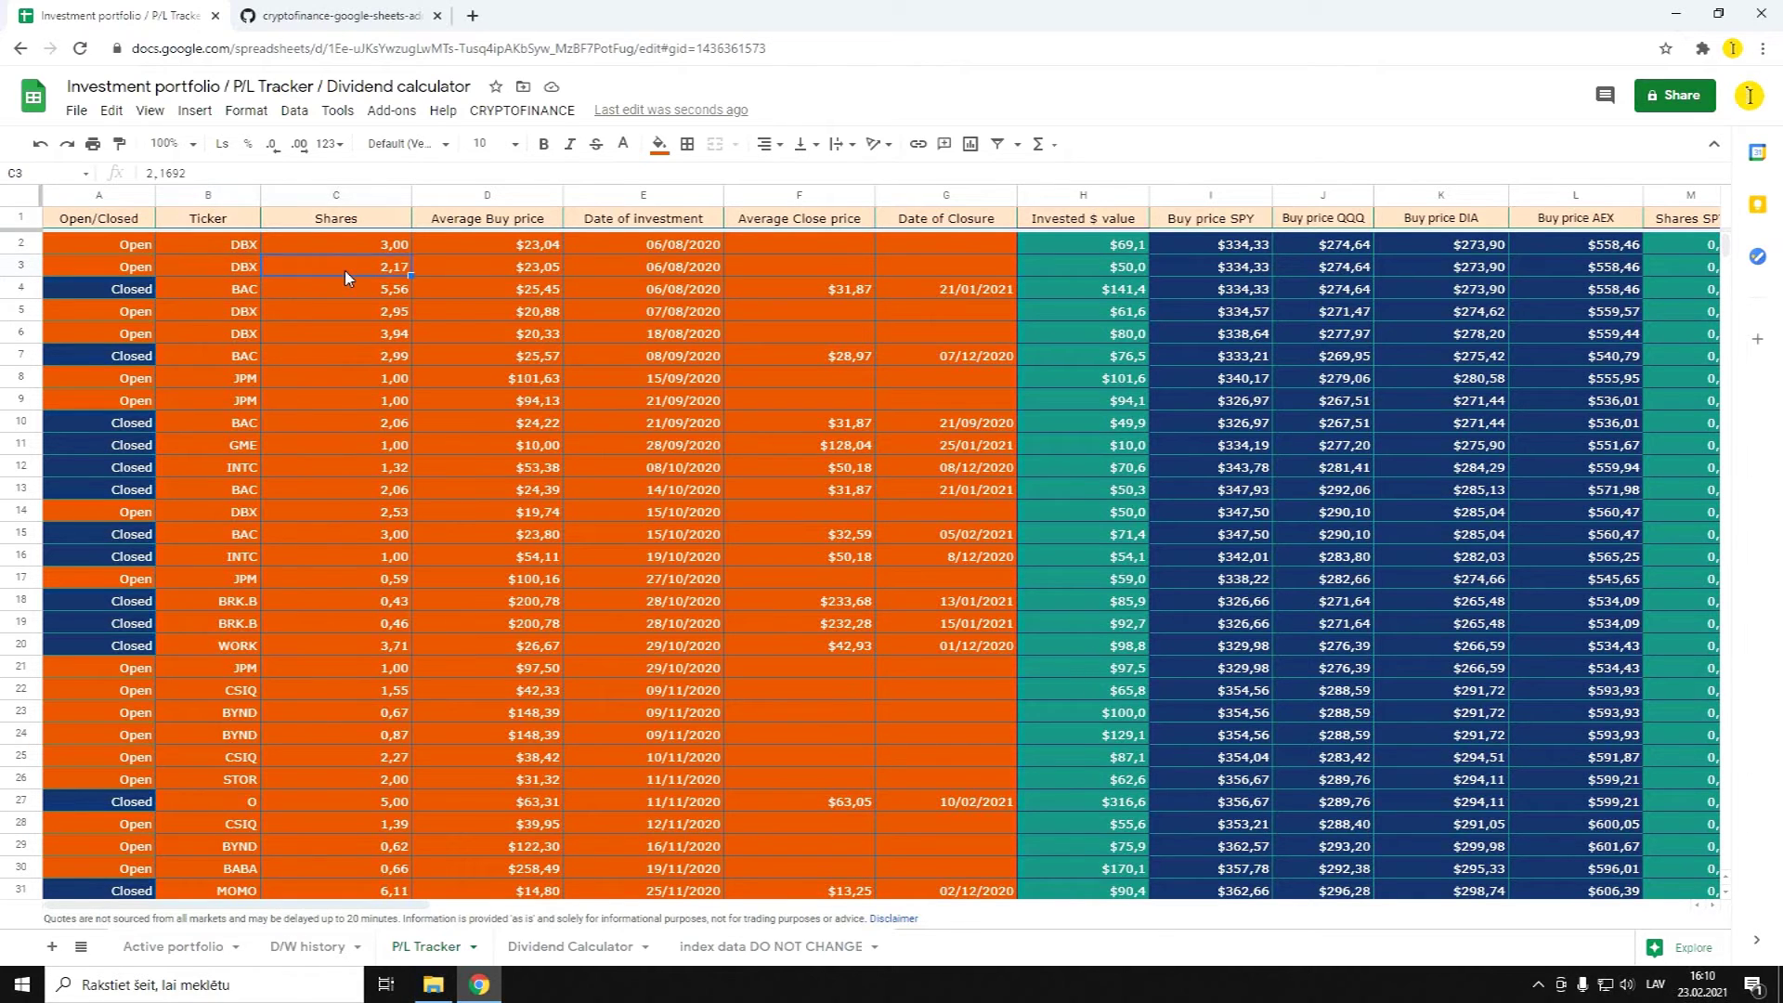
click(446, 274)
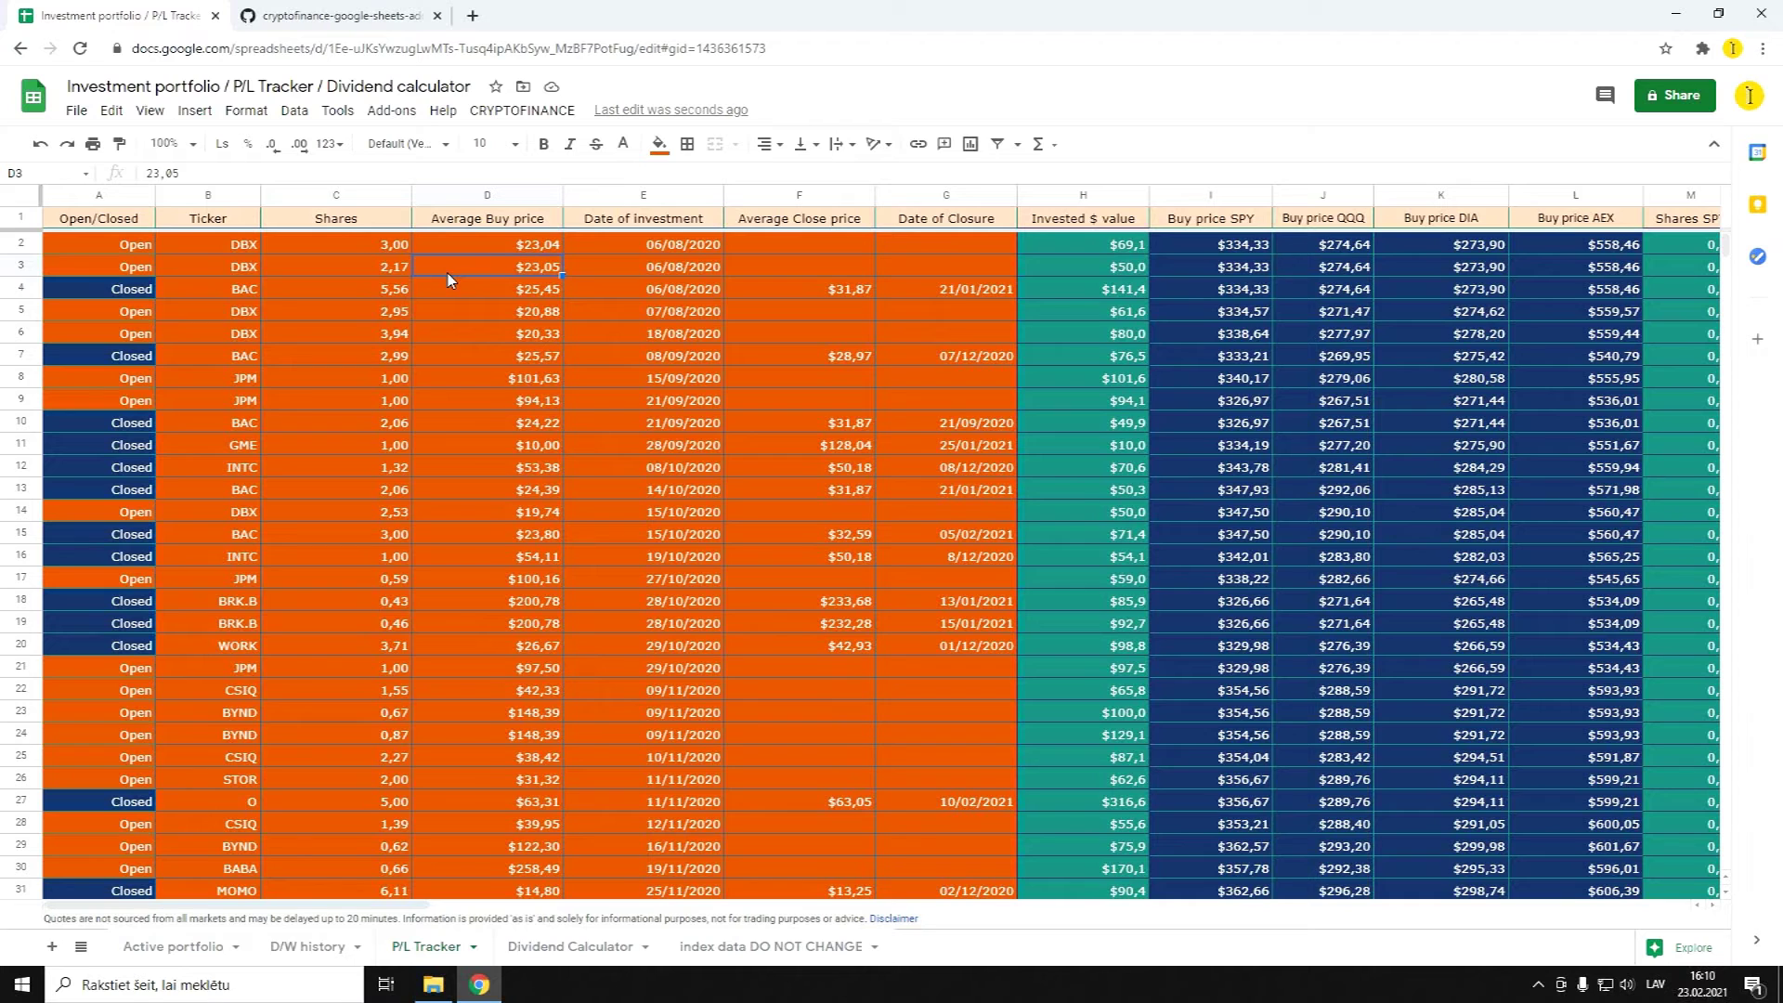
click(600, 272)
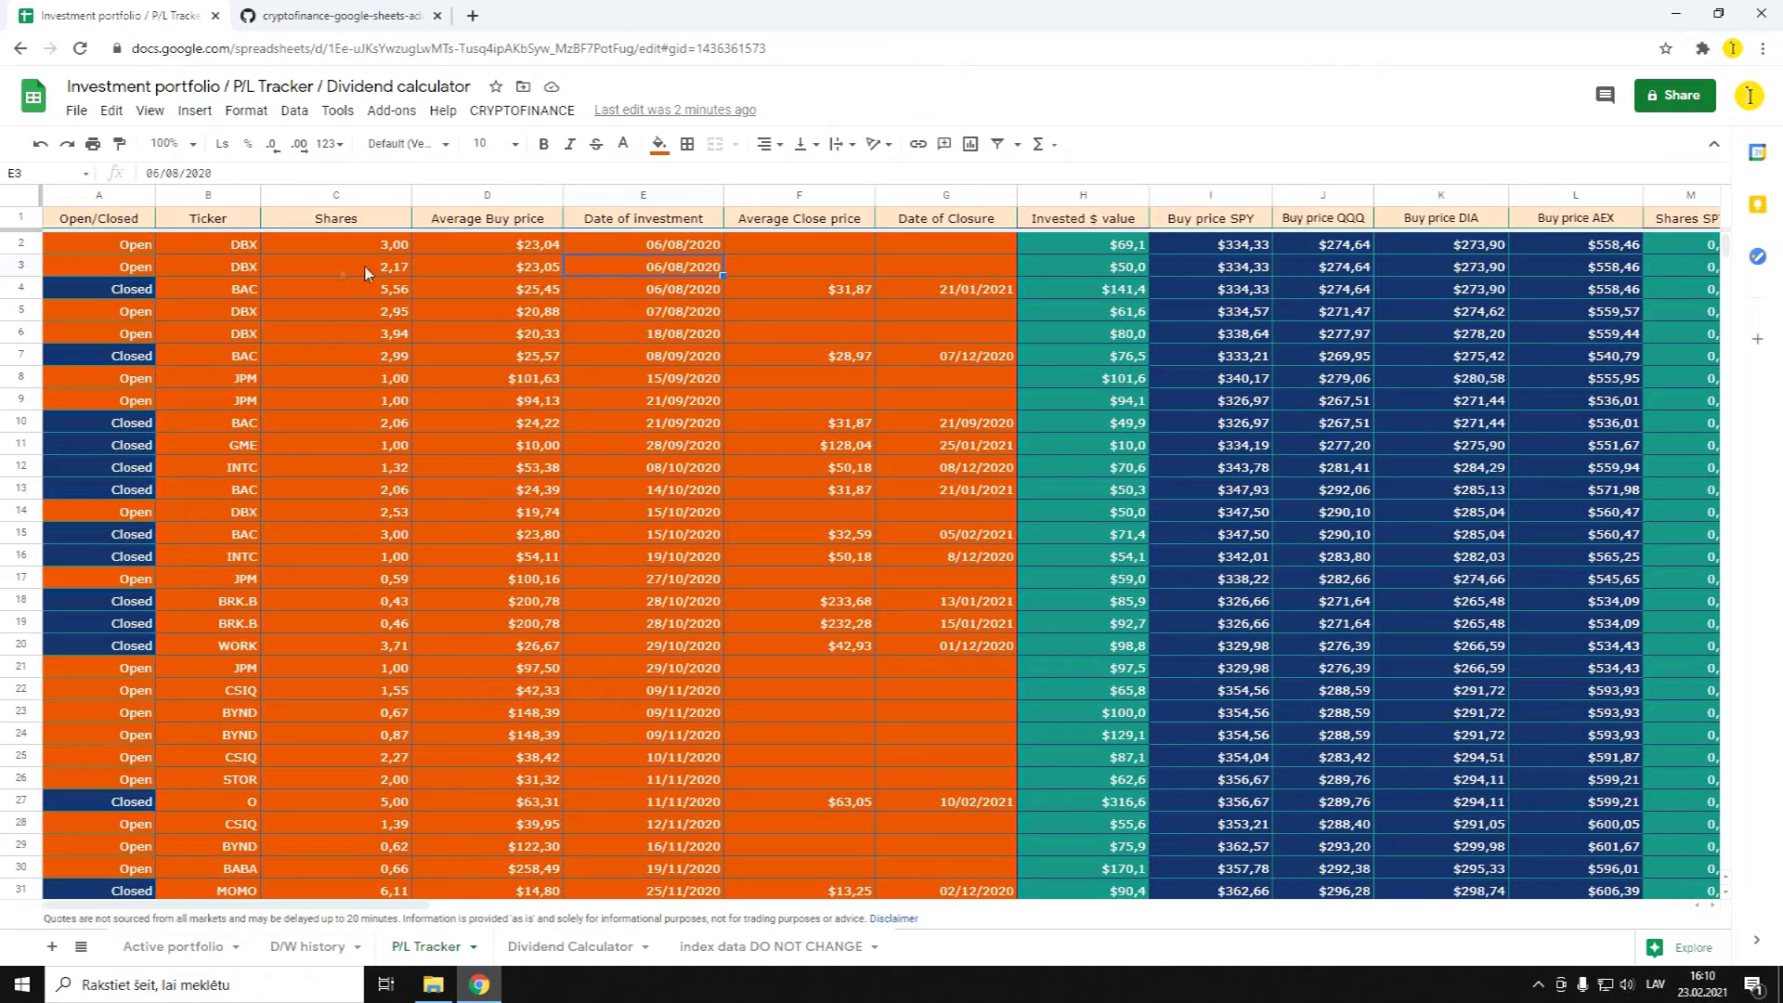
click(221, 271)
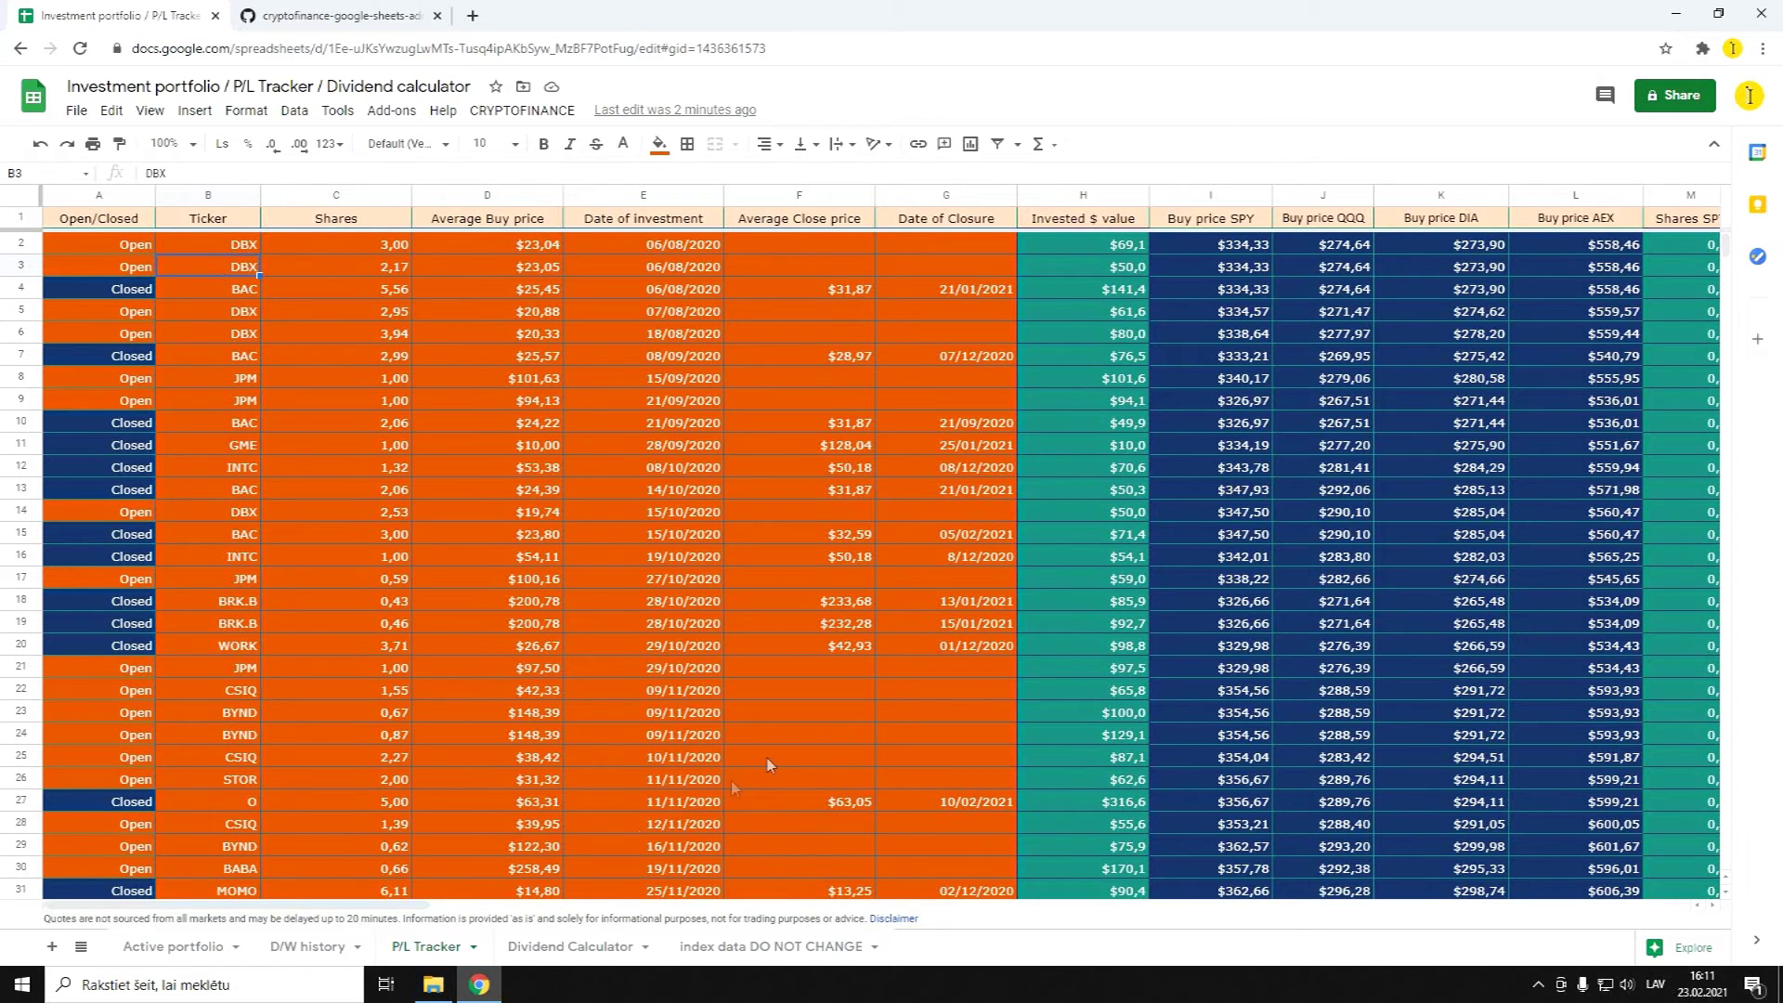
drag(418, 906, 641, 894)
click(569, 229)
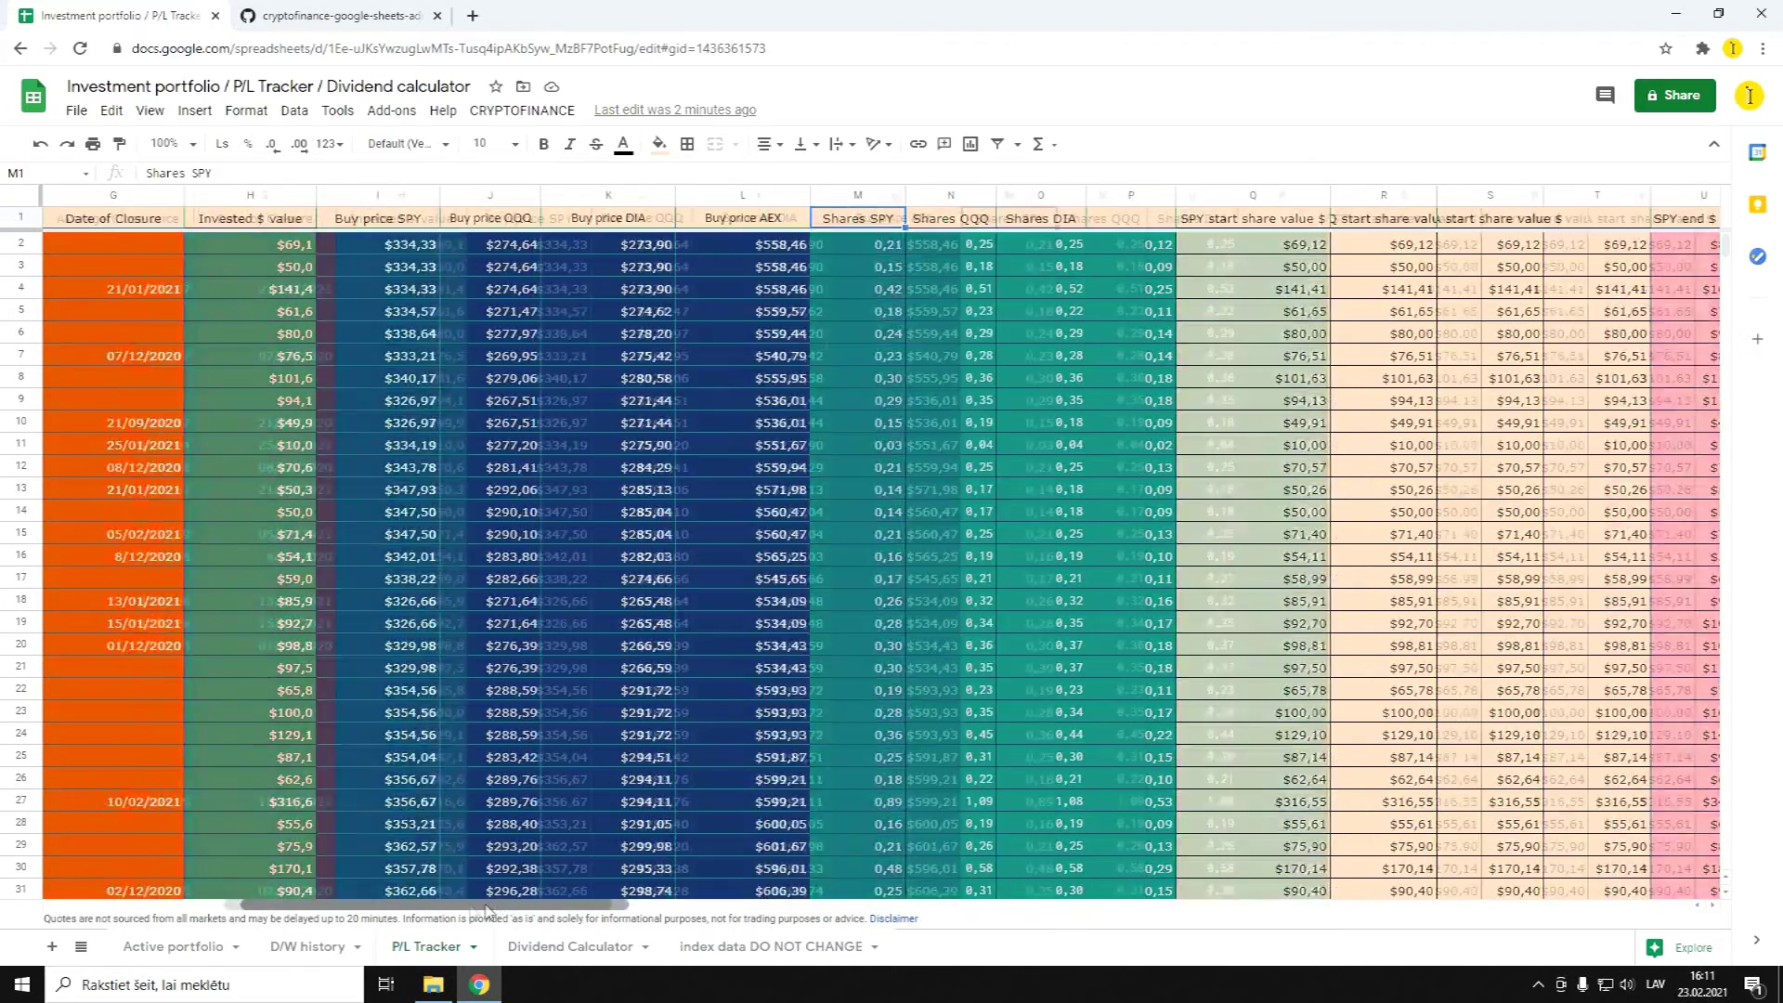
drag(546, 906, 288, 910)
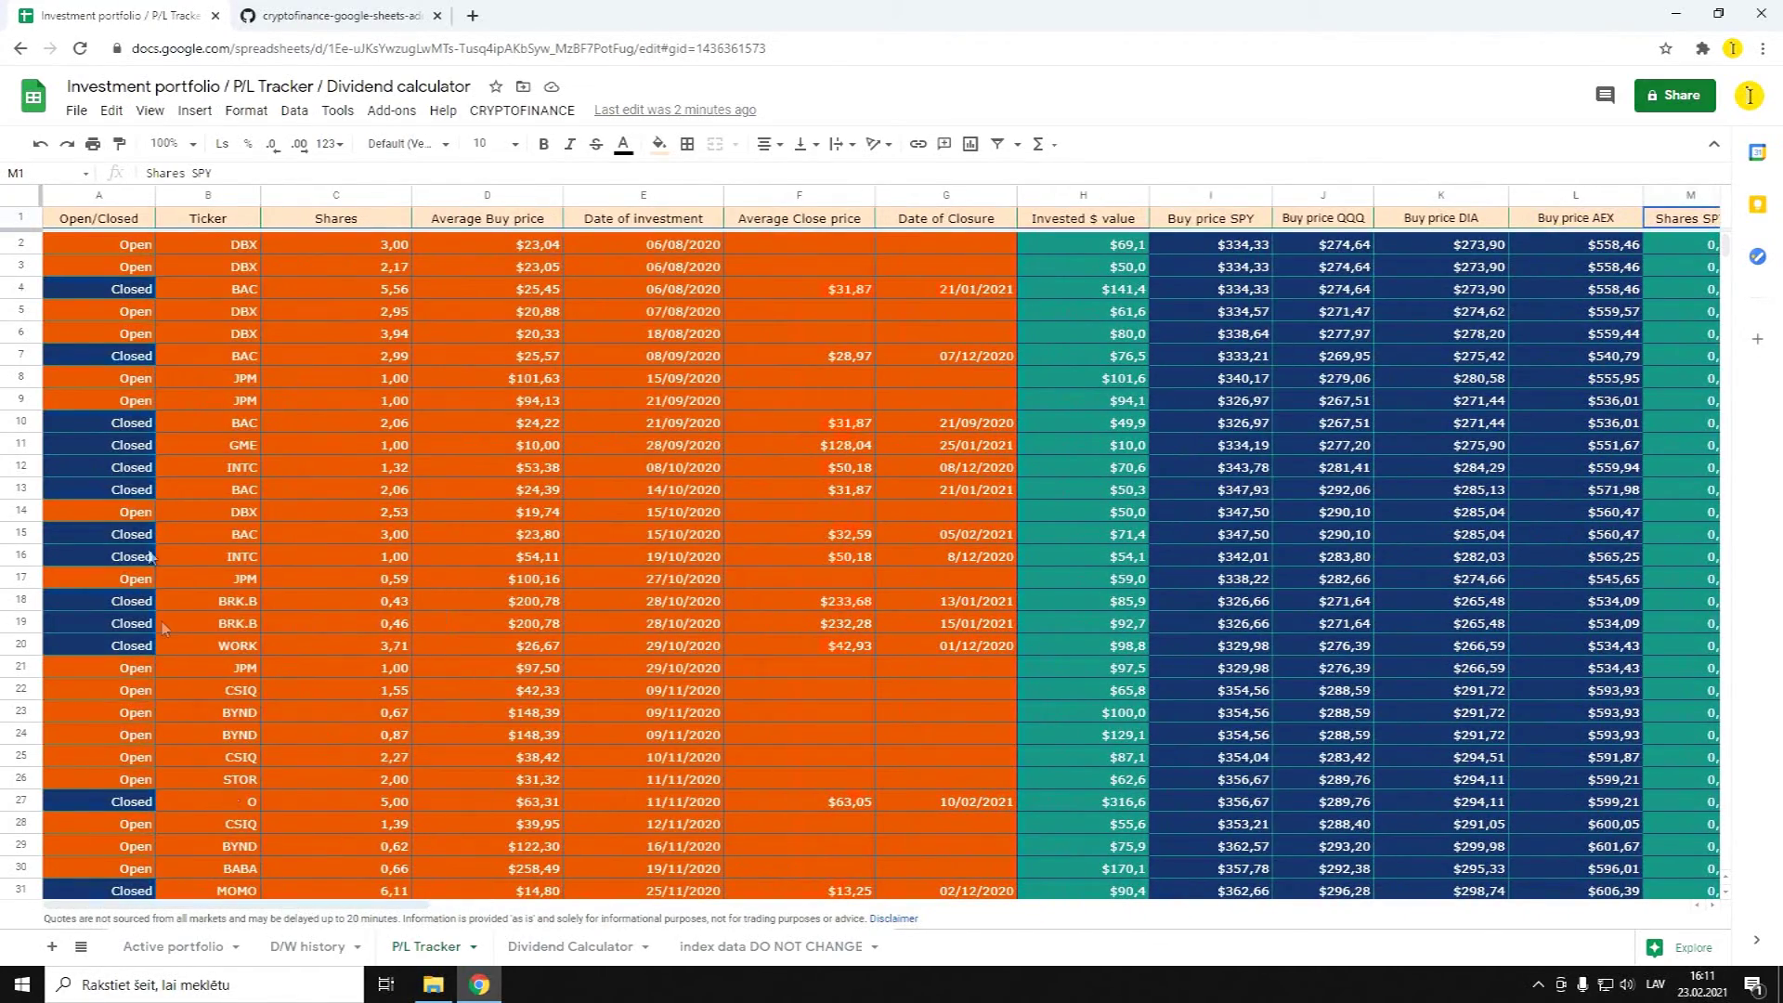
Change the status of the first DBX trade in row 2 to Closed
click(109, 251)
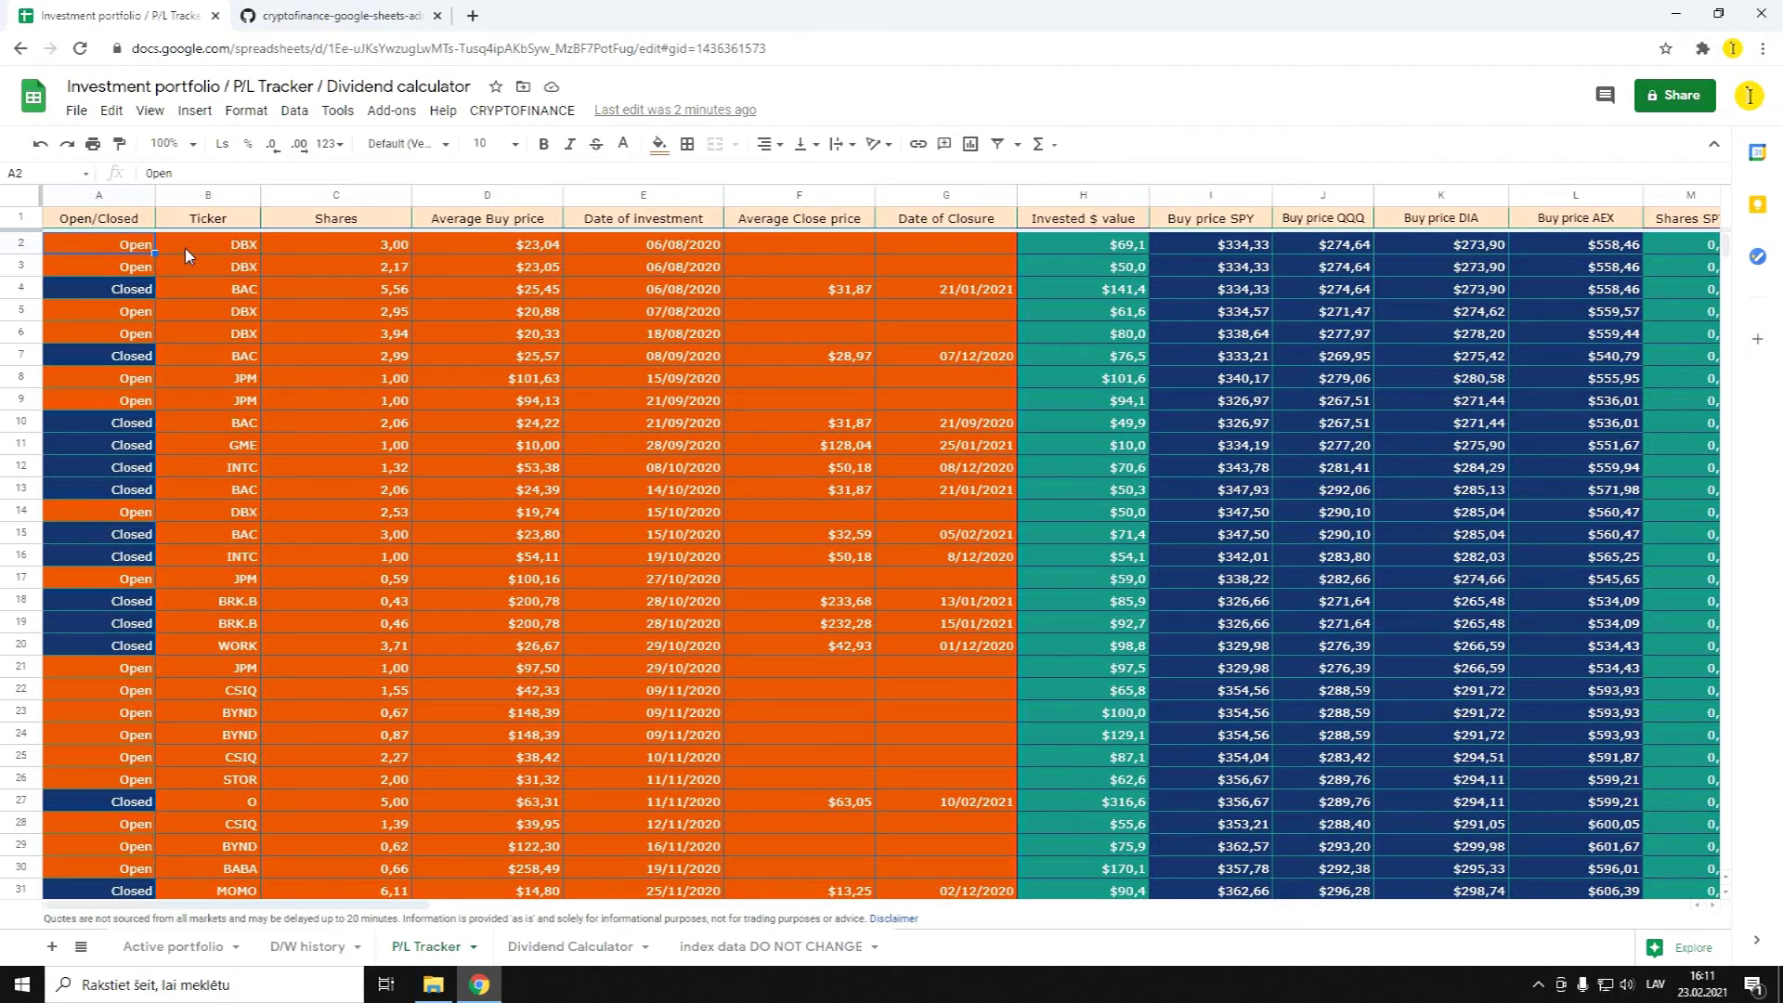
text(Closed)
key(Tab)
key(Tab)
key(Tab)
key(Tab)
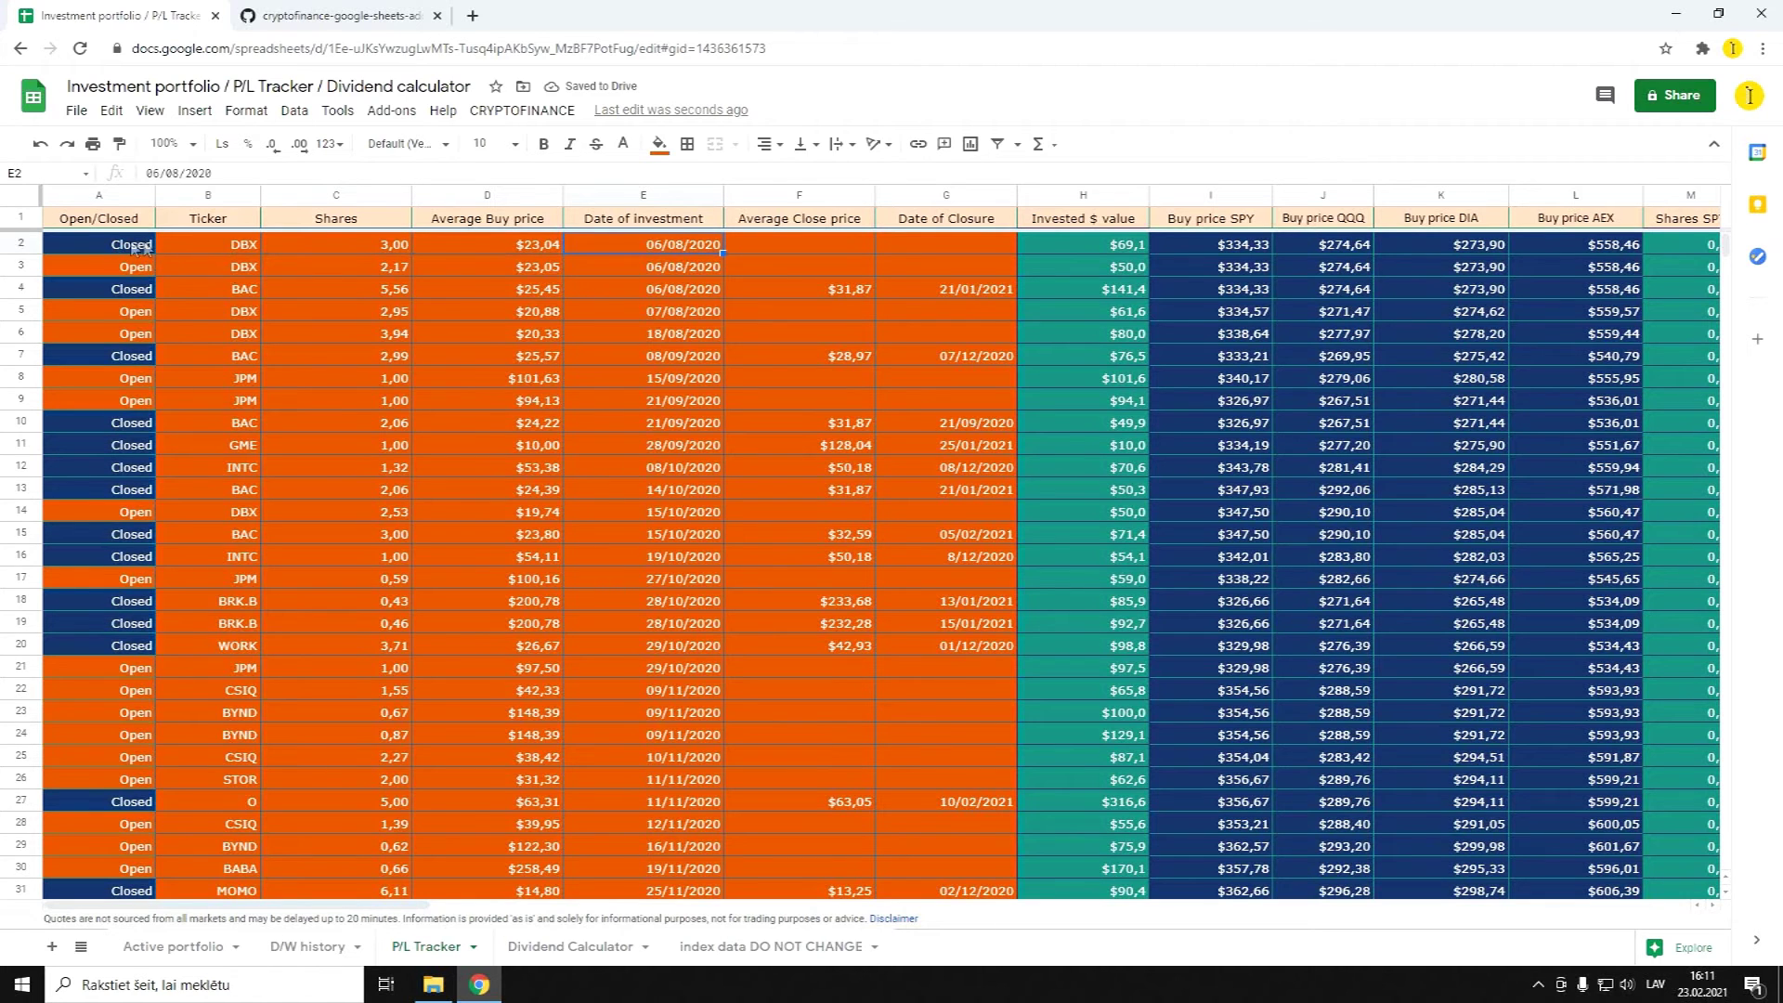
Enter an average close price of 27 and a closure date of 23/02/2021 for the DBX trade in row 2
click(790, 256)
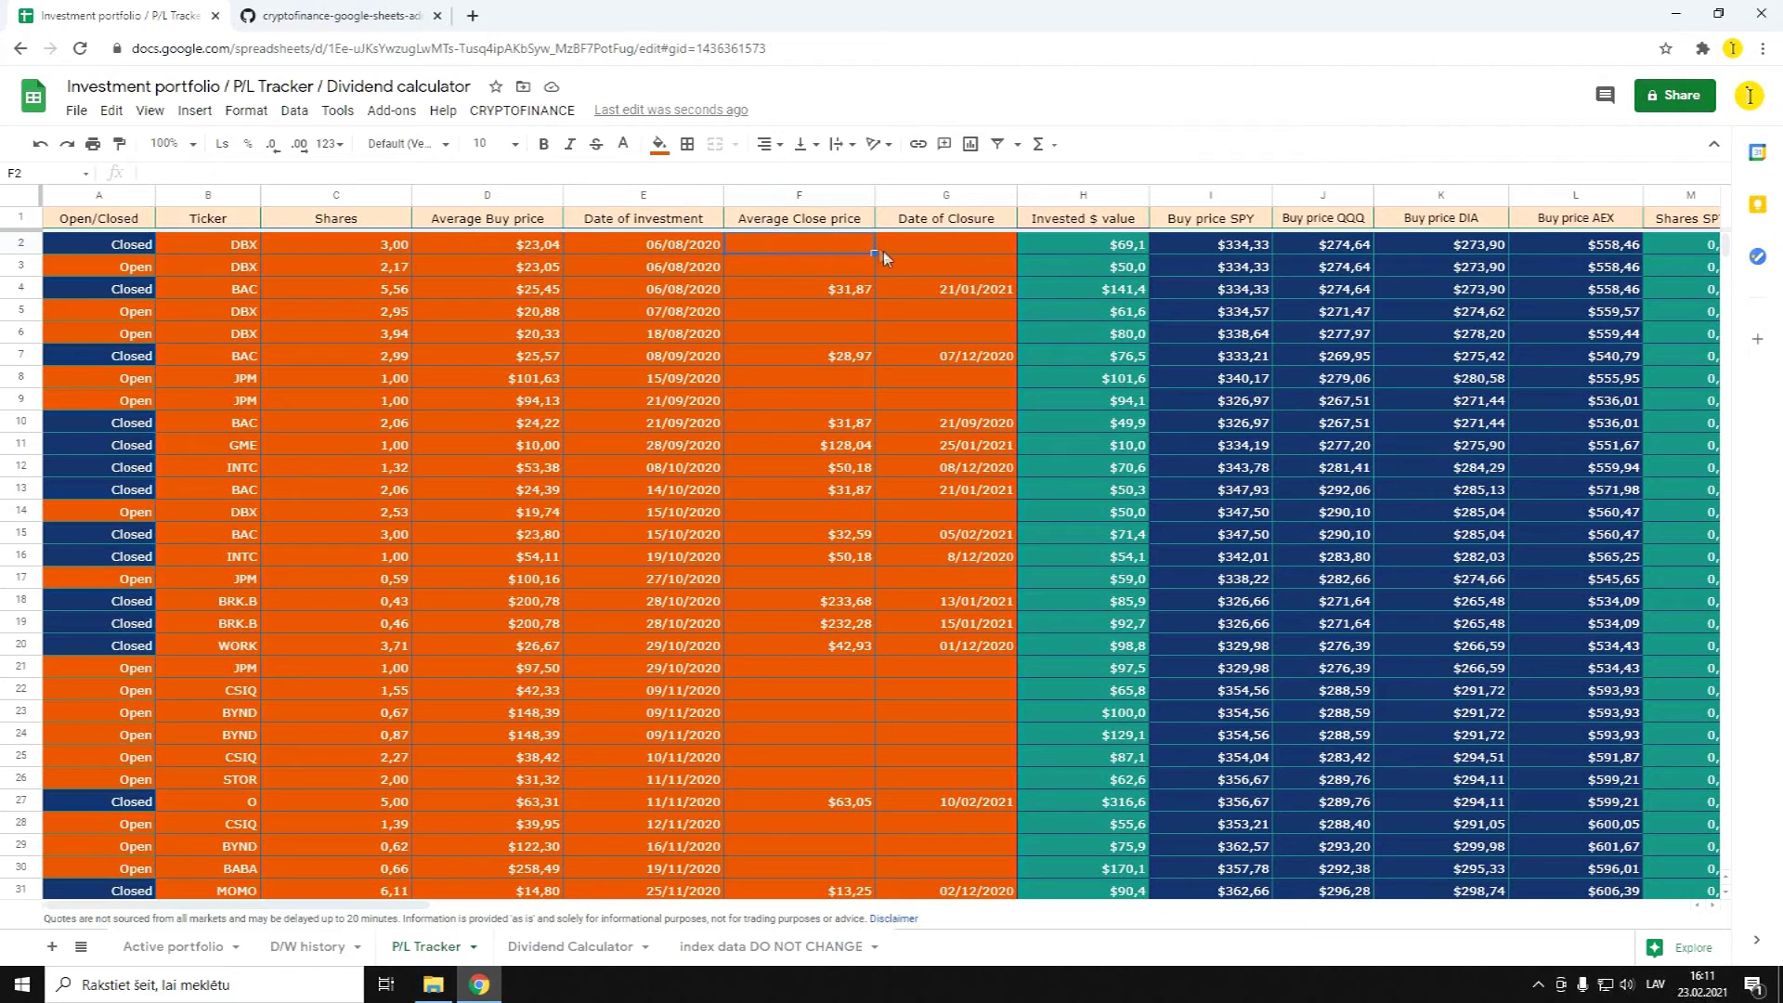
drag(909, 246, 814, 247)
click(814, 251)
text(27)
key(Tab)
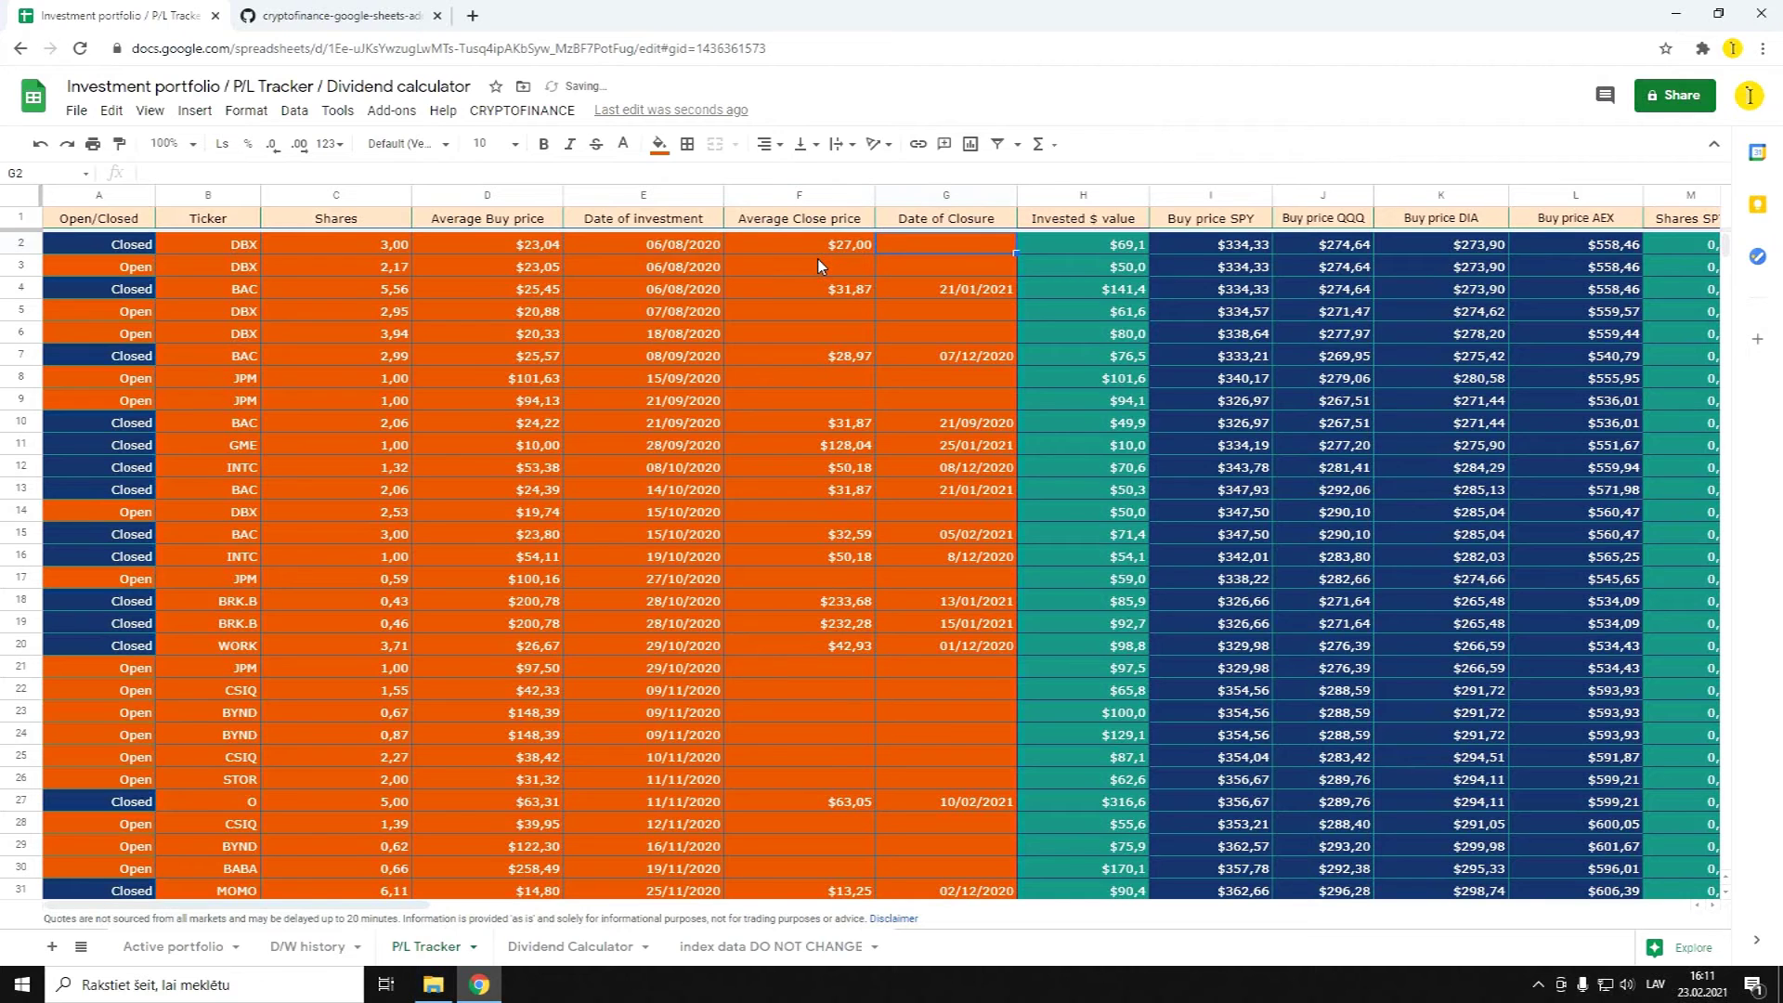
text(23/02/2021)
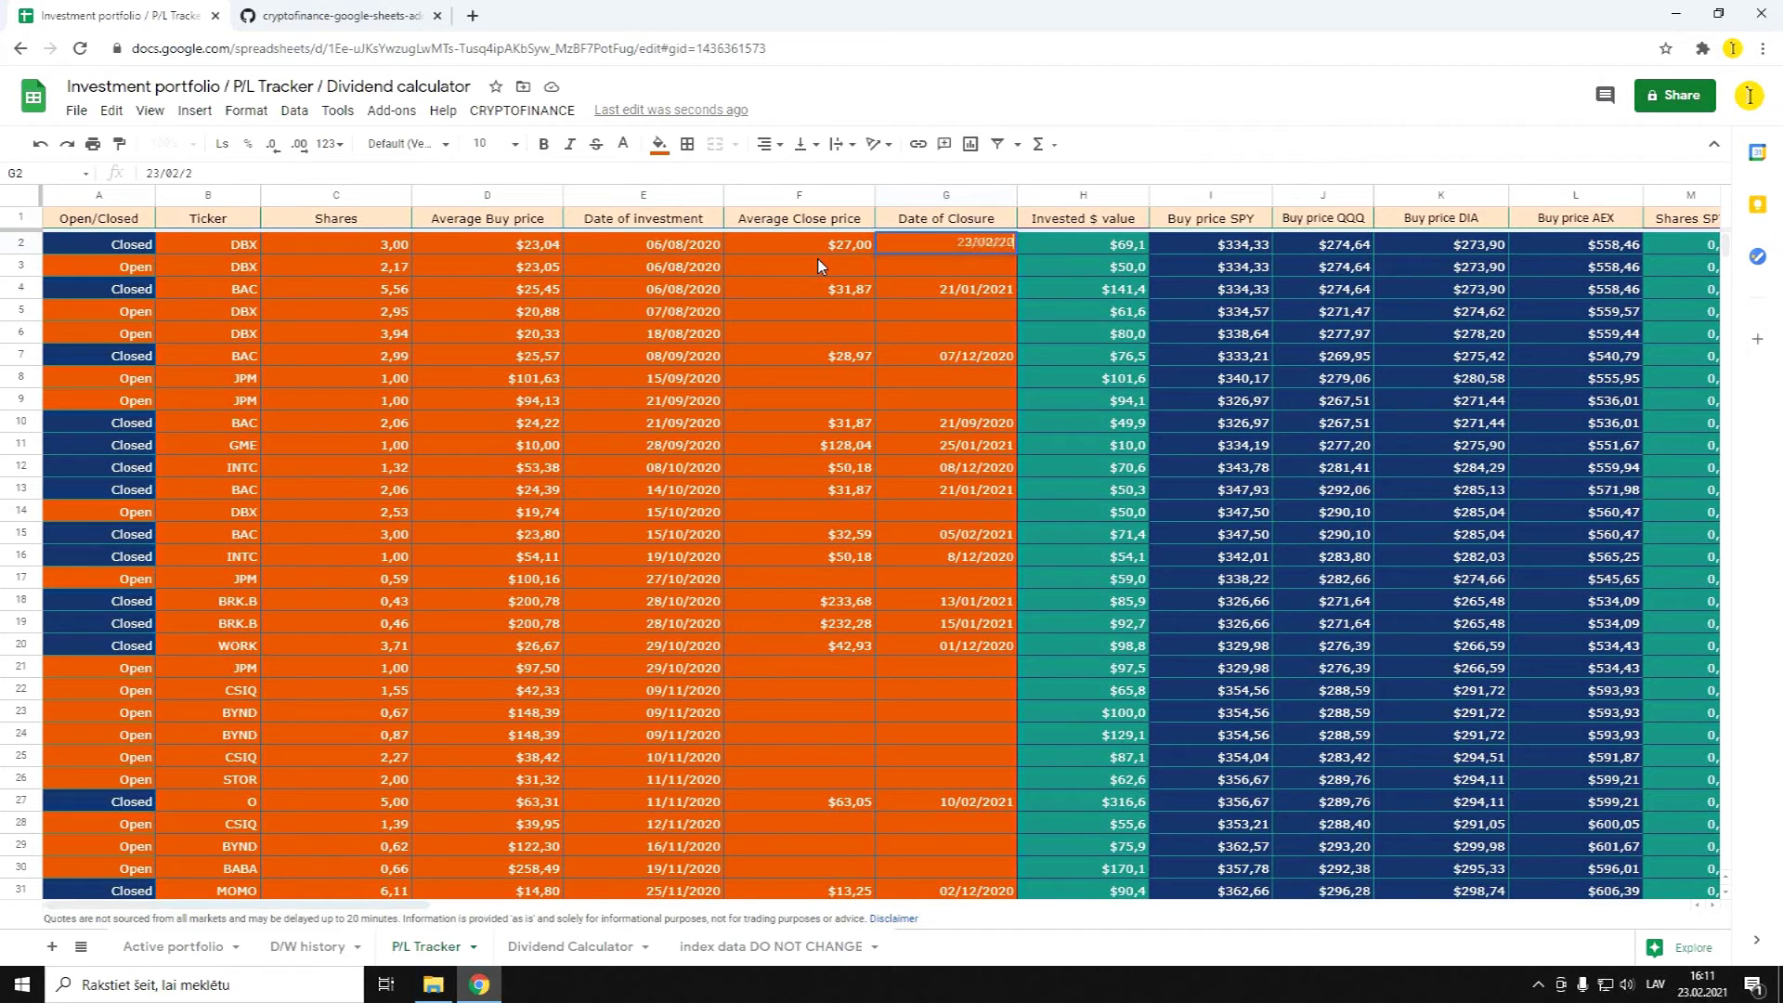
key(Tab)
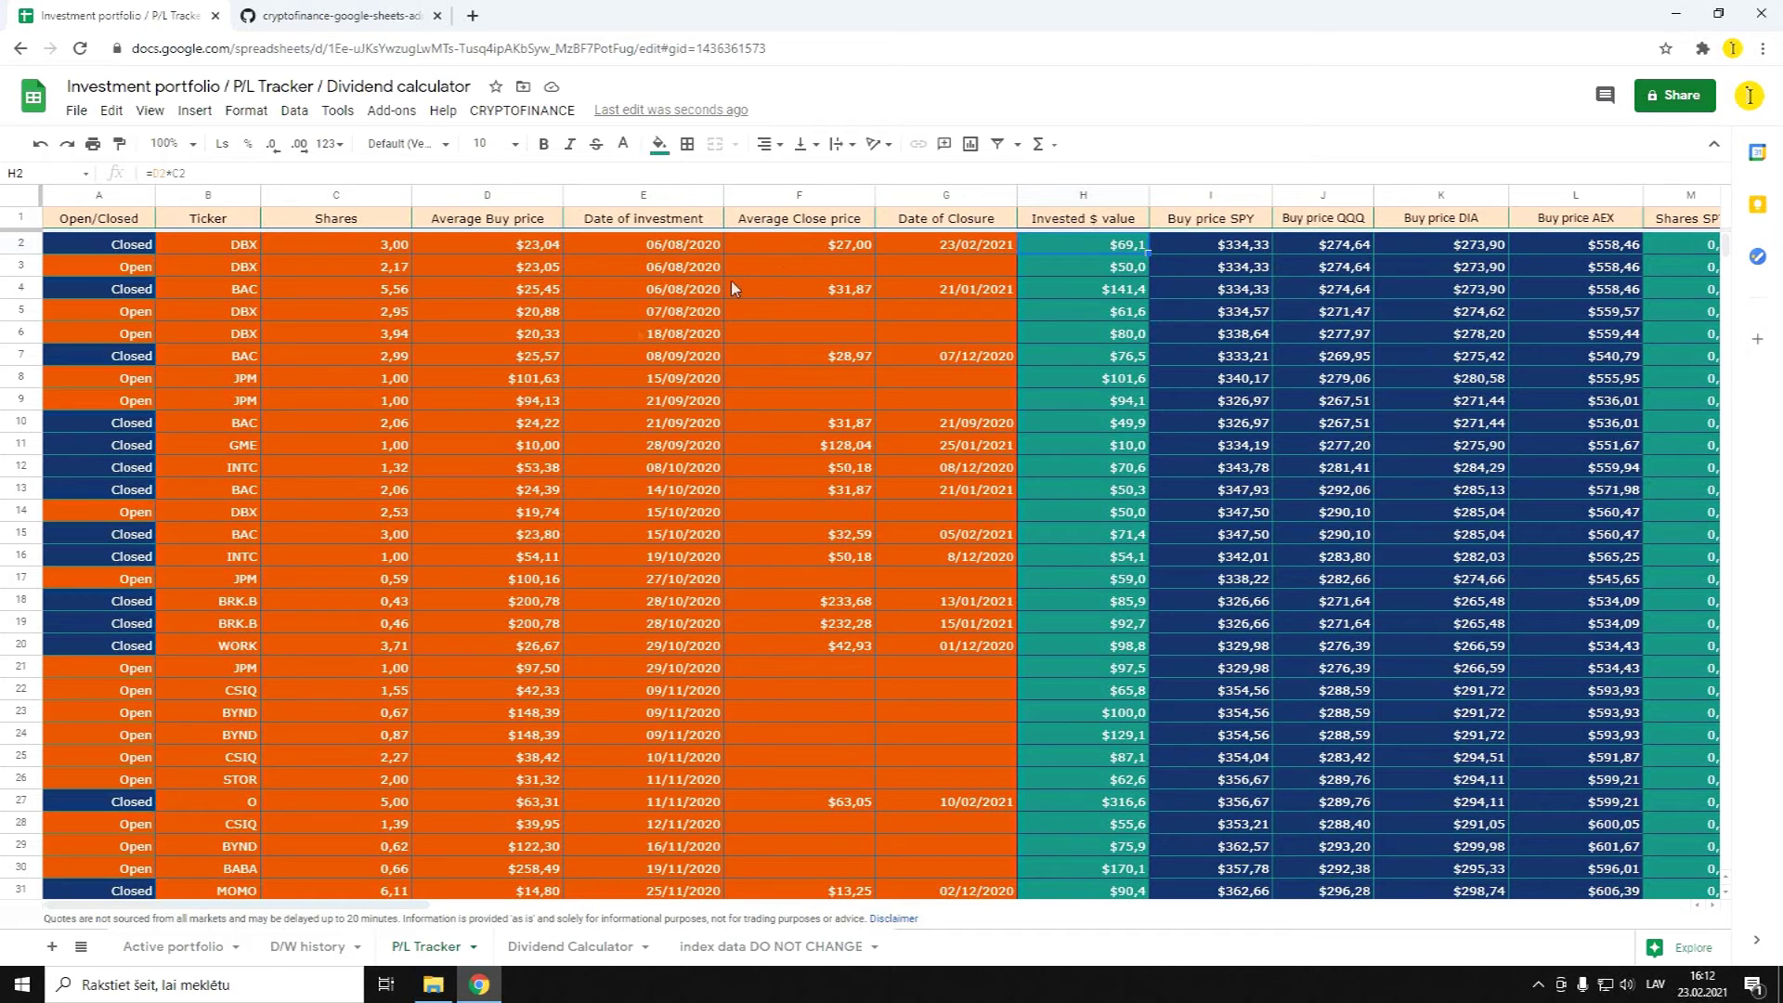
Compare the benchmark performance chart on the Active portfolio sheet with the closure date entered for the first DBX trade
click(173, 944)
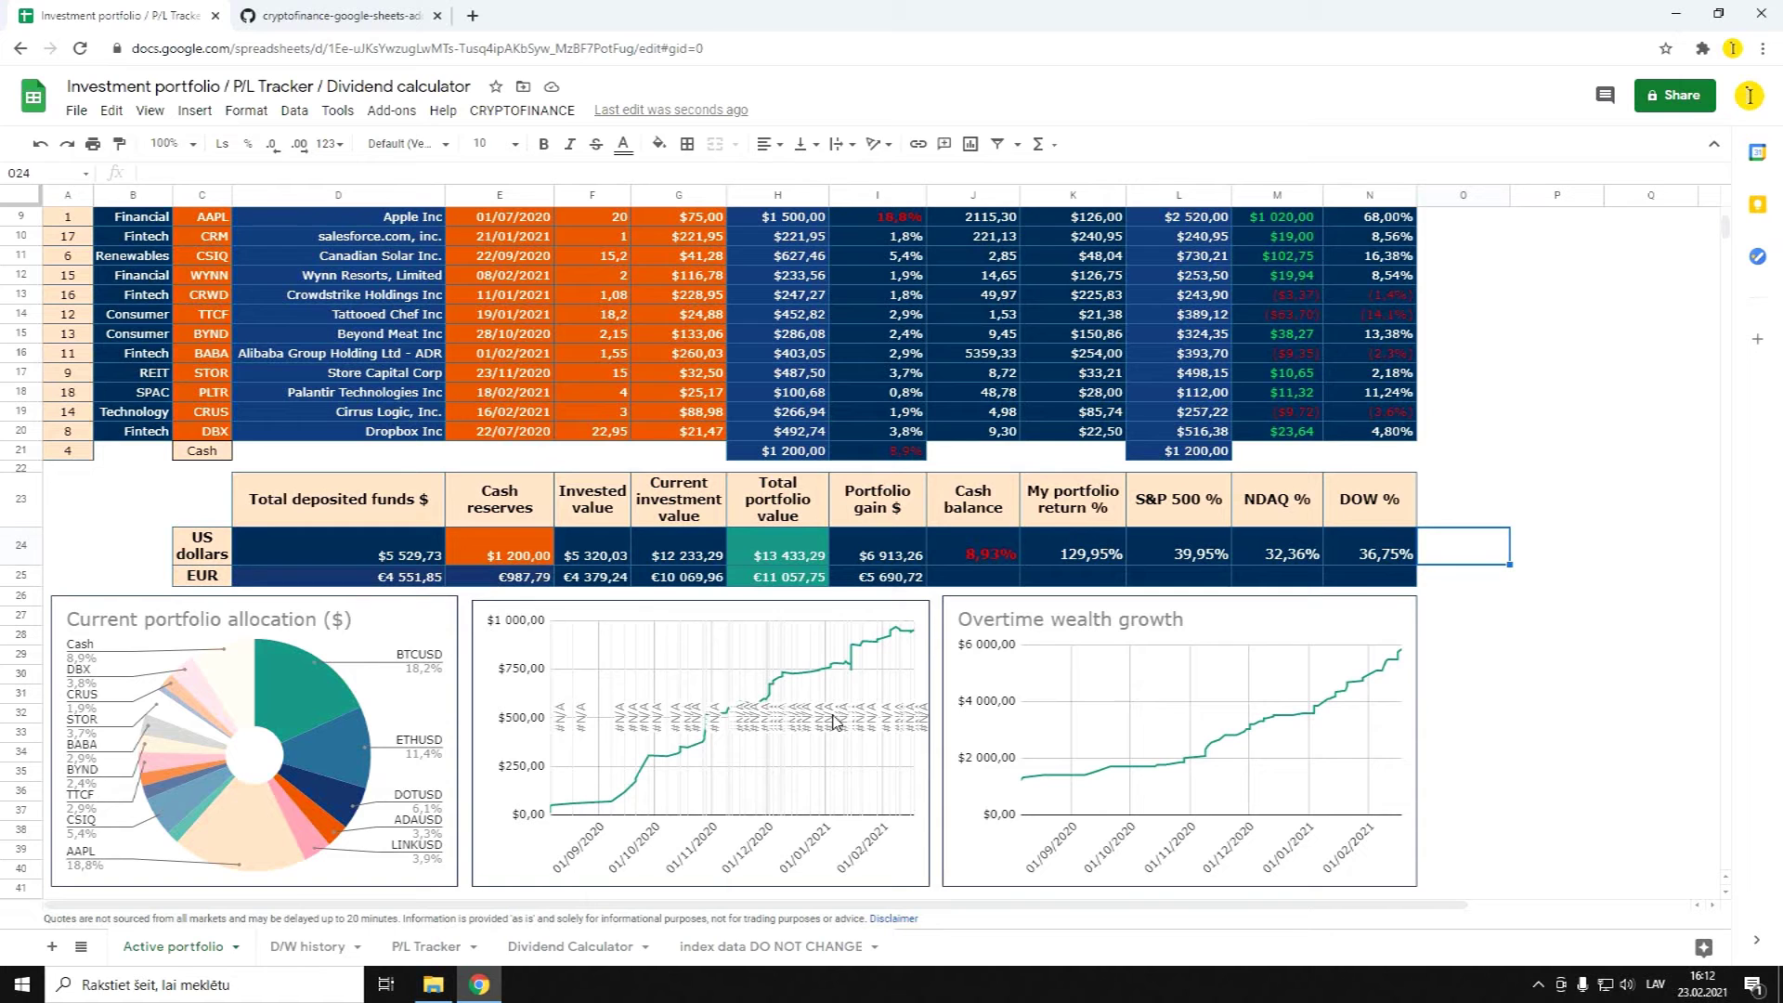
click(417, 949)
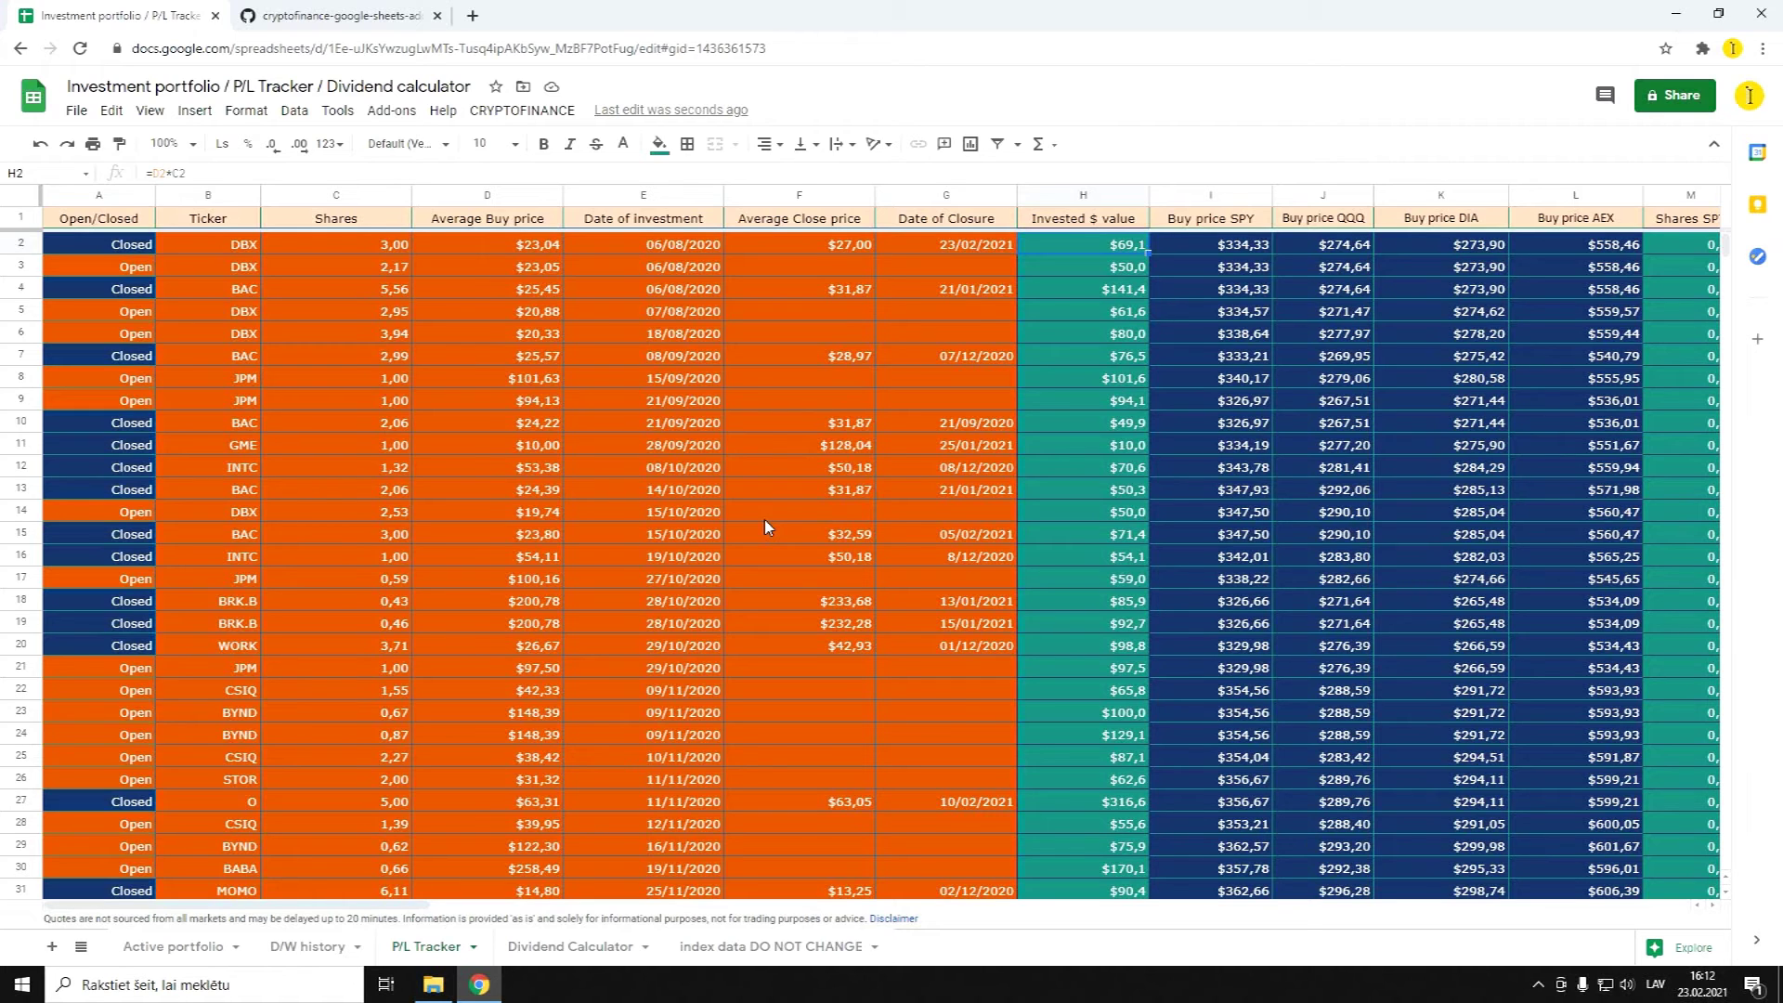
click(905, 247)
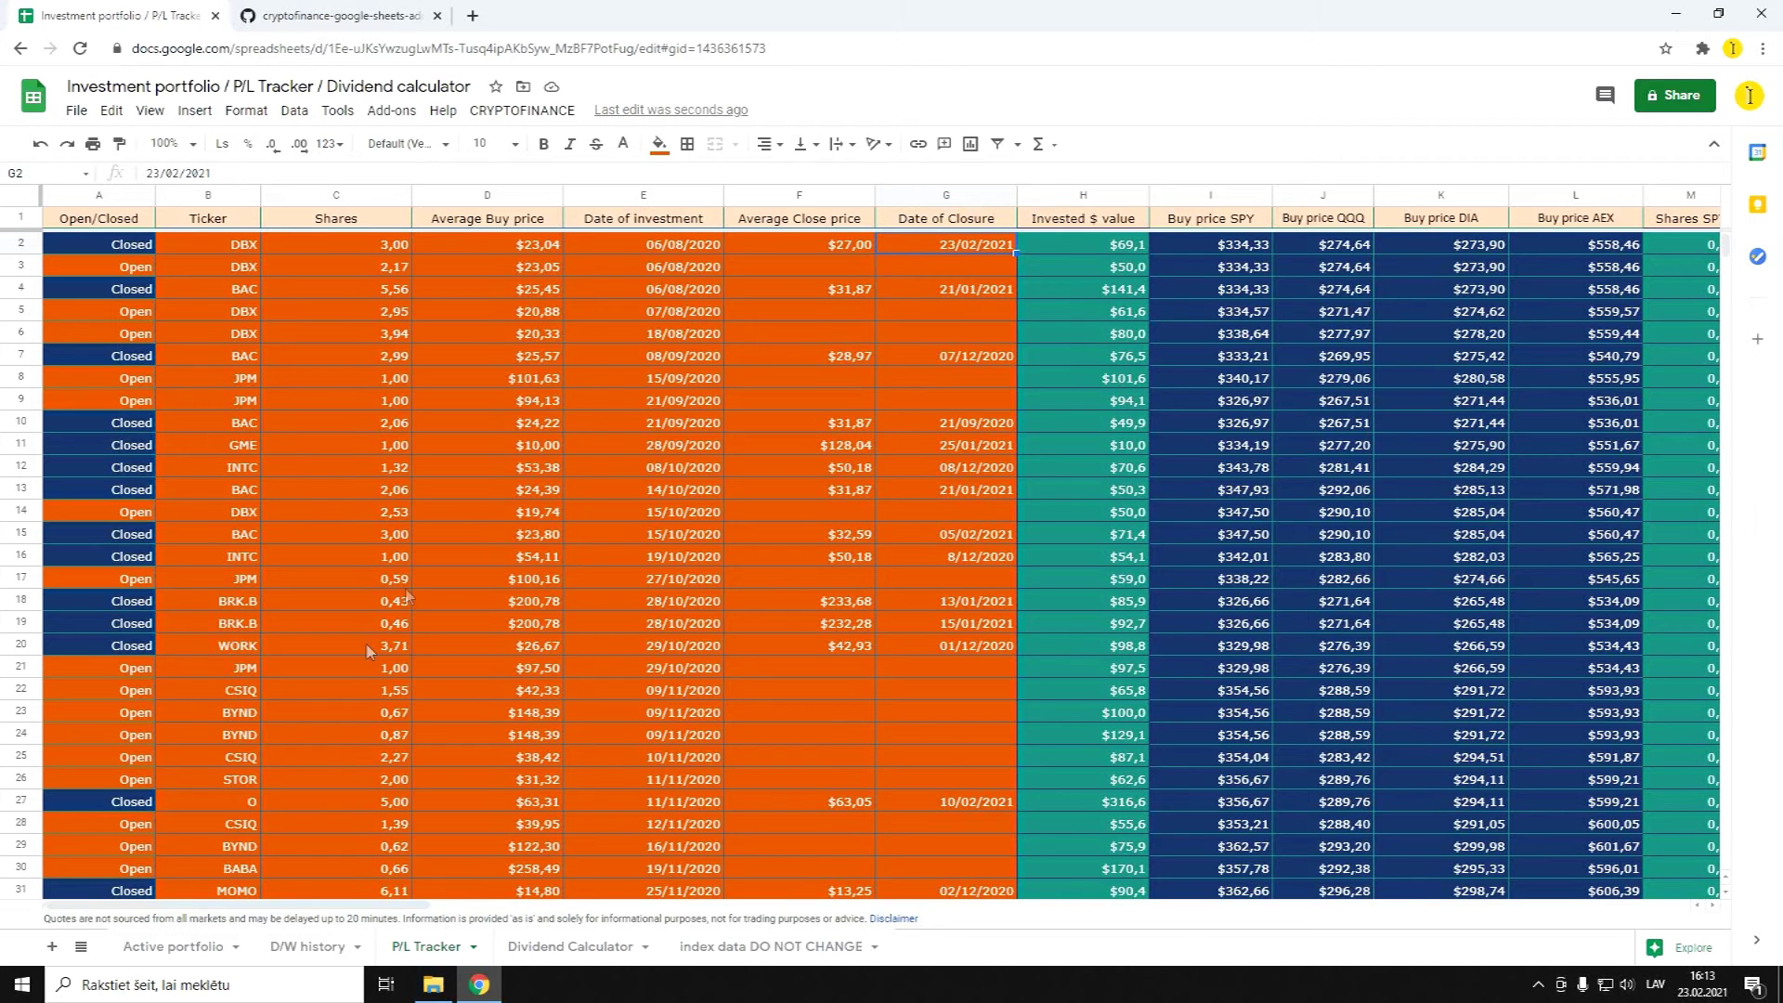
click(167, 950)
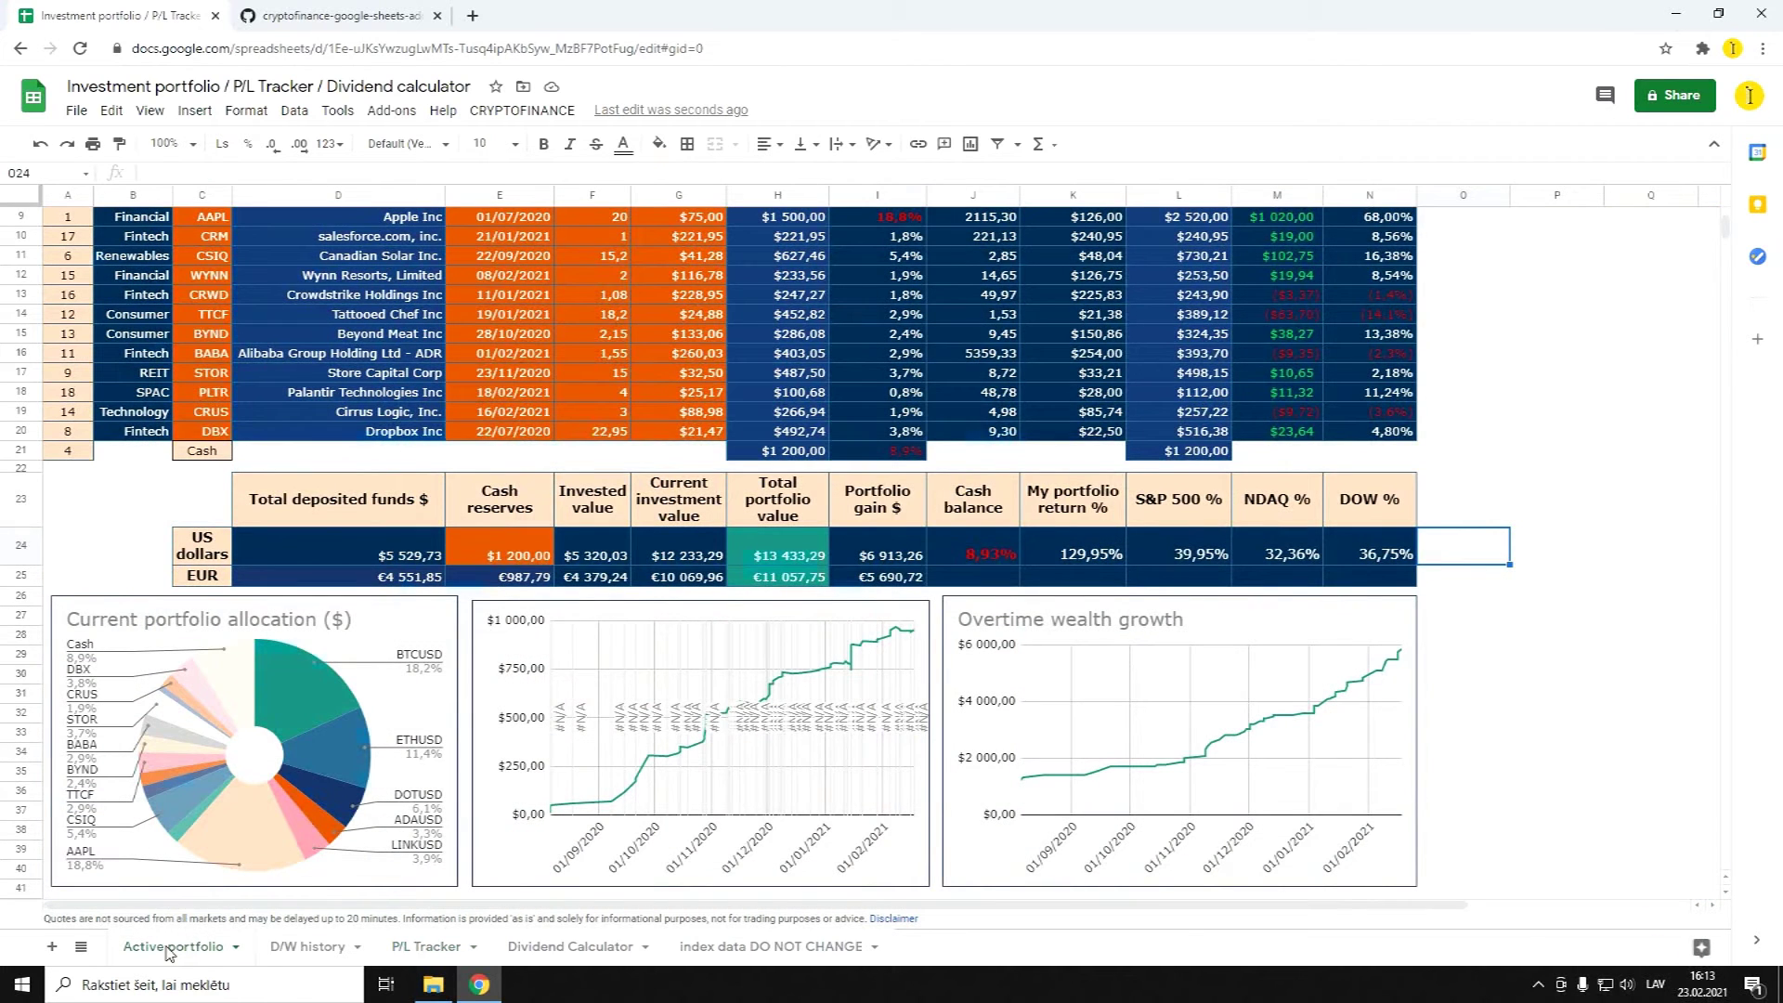
Clear the closure date and close price of the DBX trade in row 2 and set its status back to Open
click(437, 947)
key(Delete)
key(Left)
key(Delete)
key(Home)
text(Open)
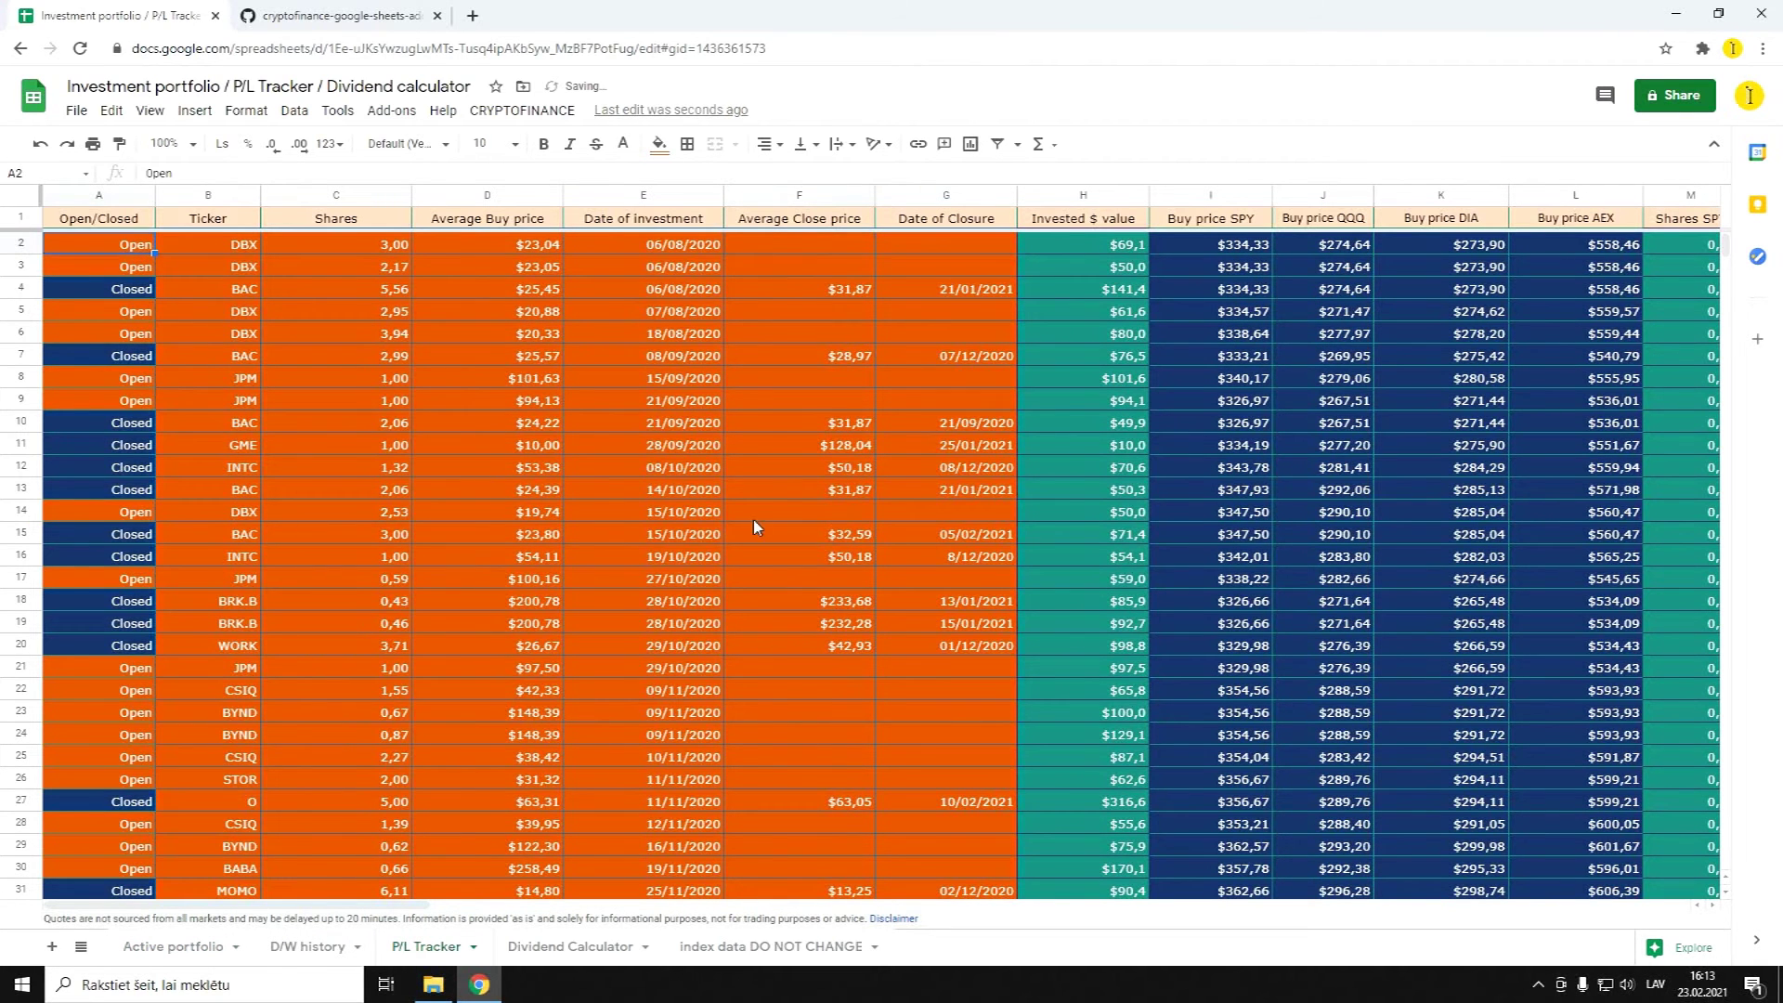
Check the benchmark performance chart on the Active portfolio sheet again and return to the P/L Tracker trades
click(155, 957)
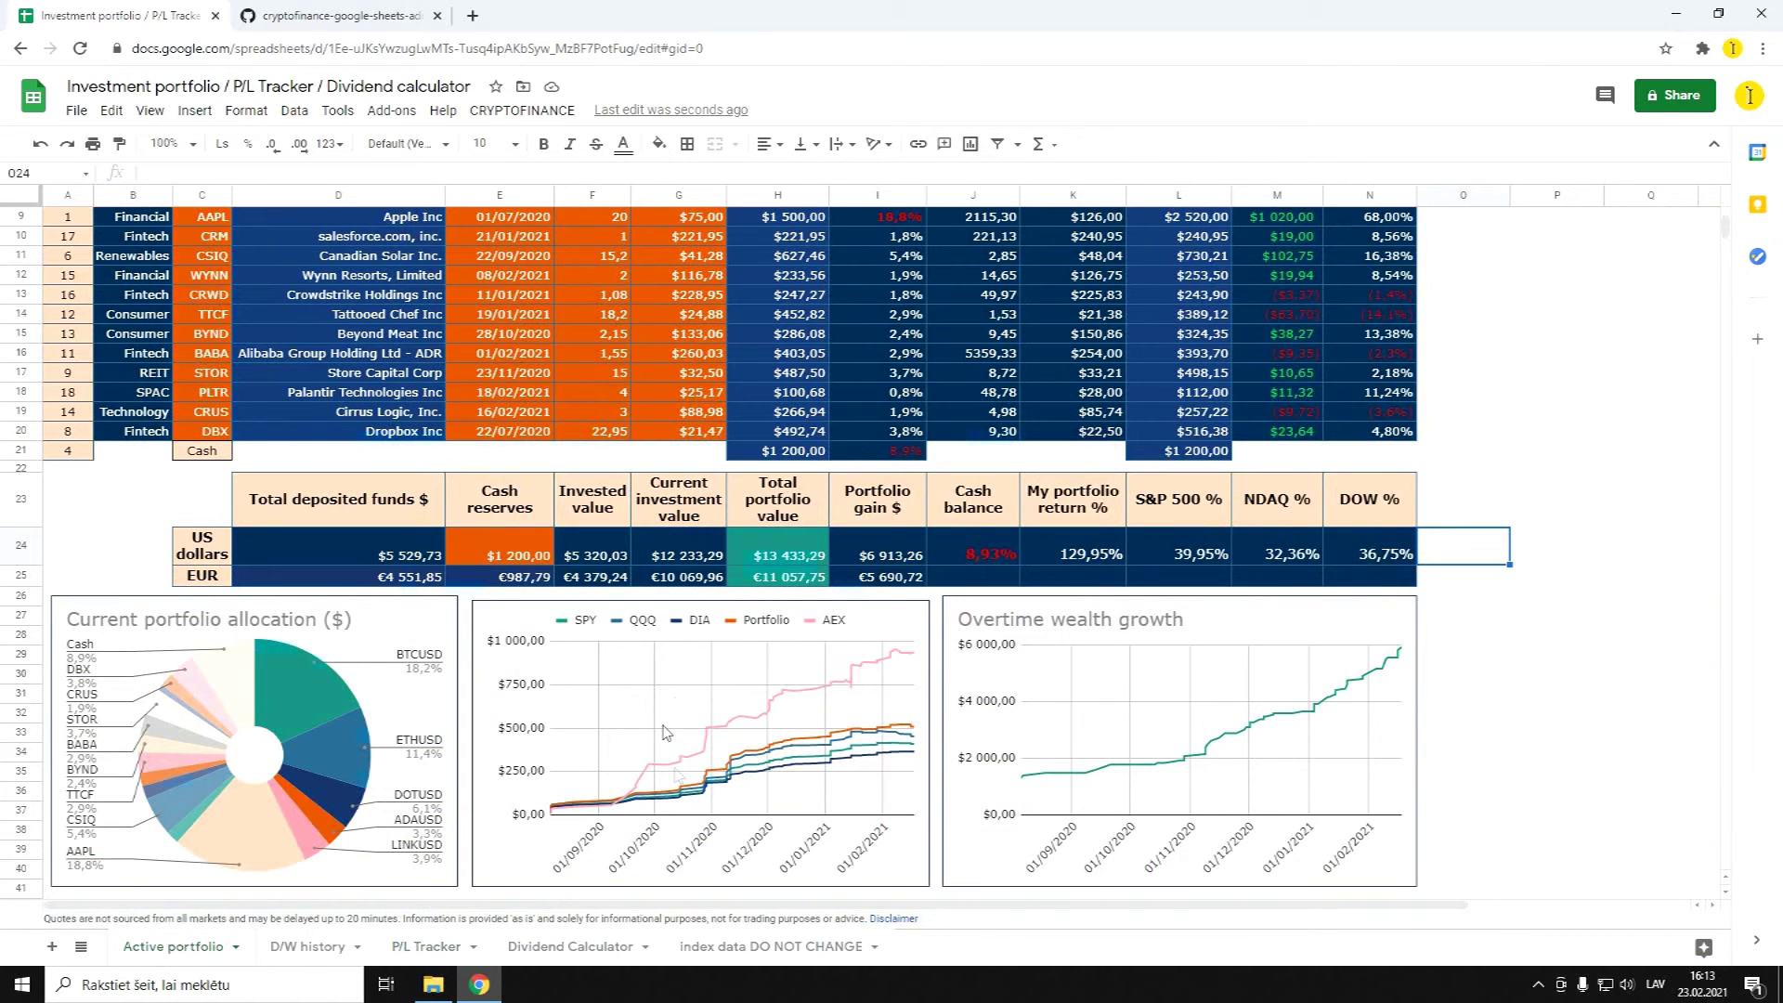
click(425, 950)
click(372, 441)
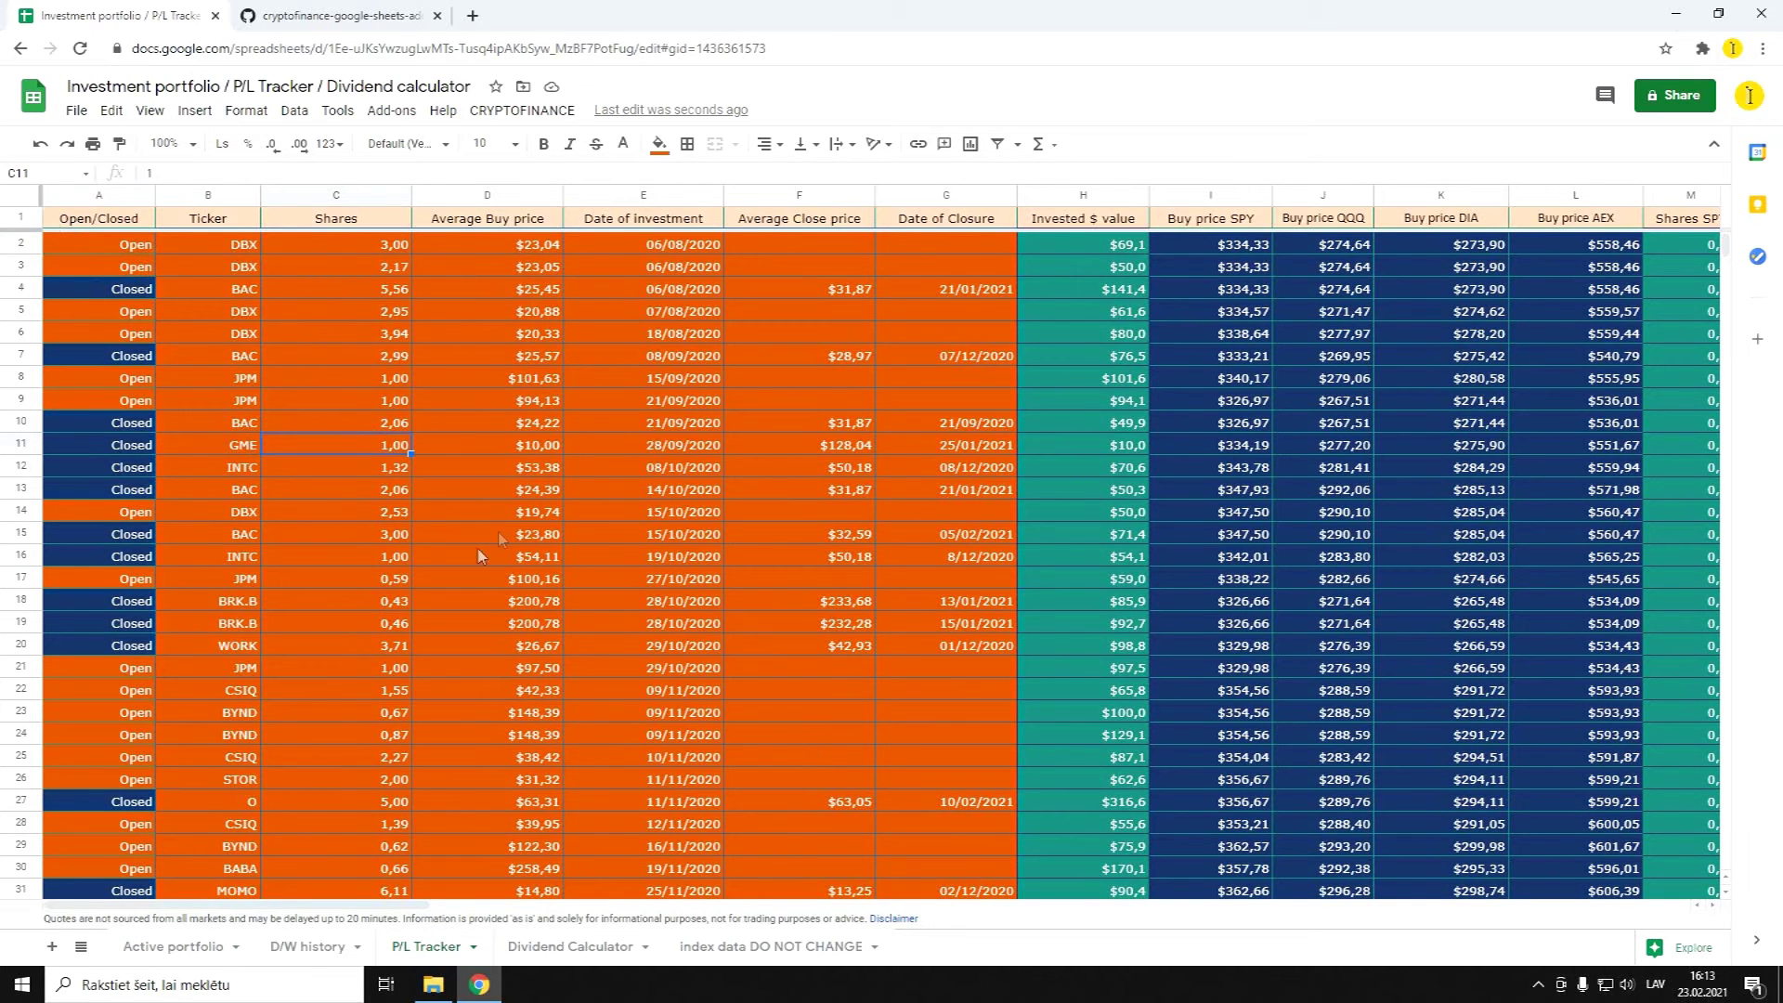
Create a new filter view for the P/L Tracker table from its header row
click(17, 217)
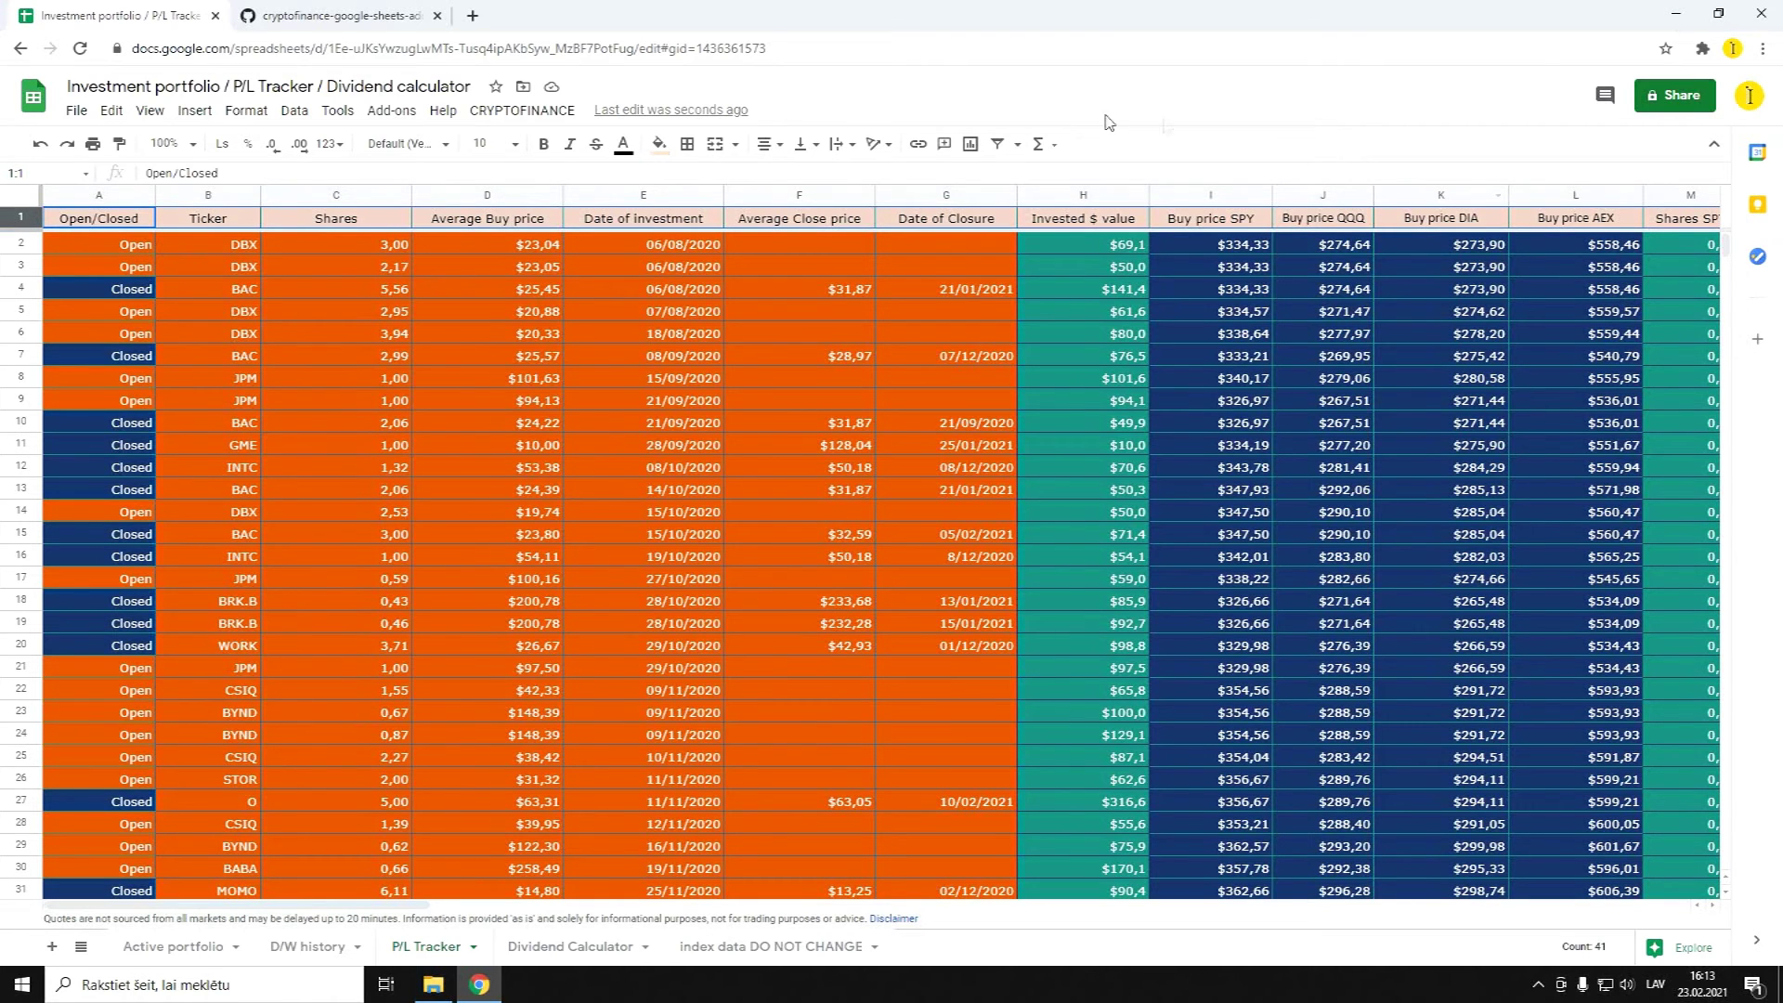
click(1018, 144)
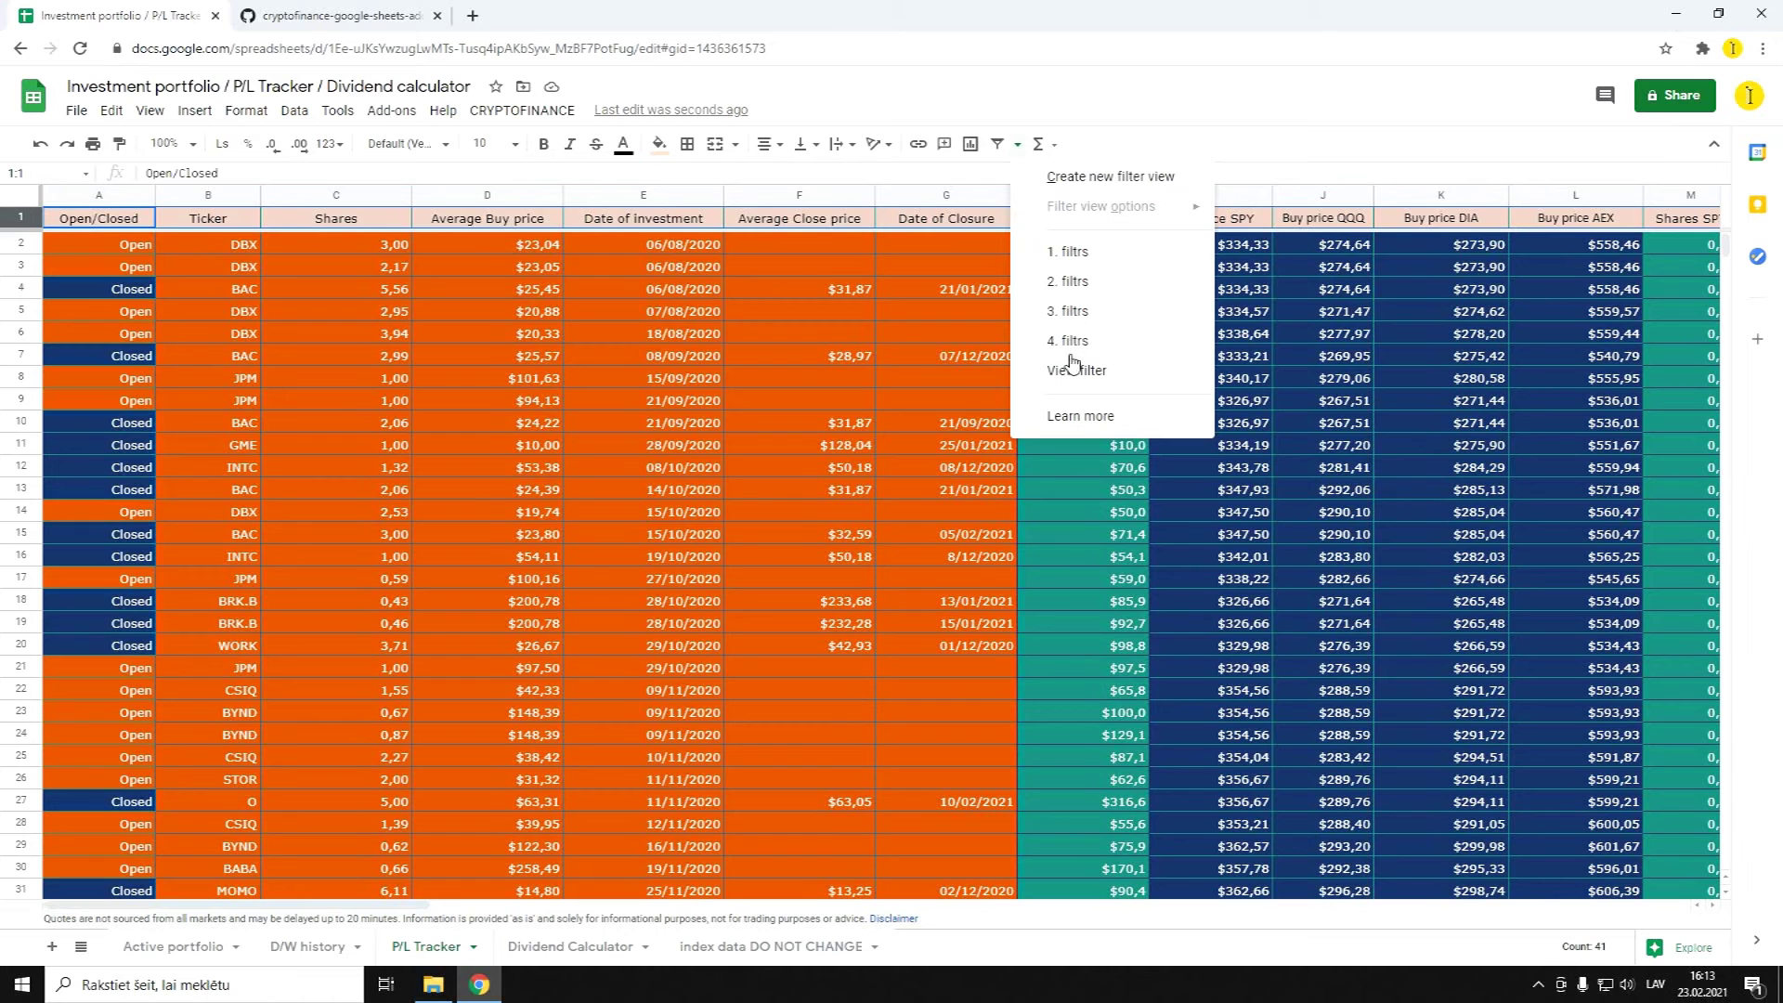
click(1064, 329)
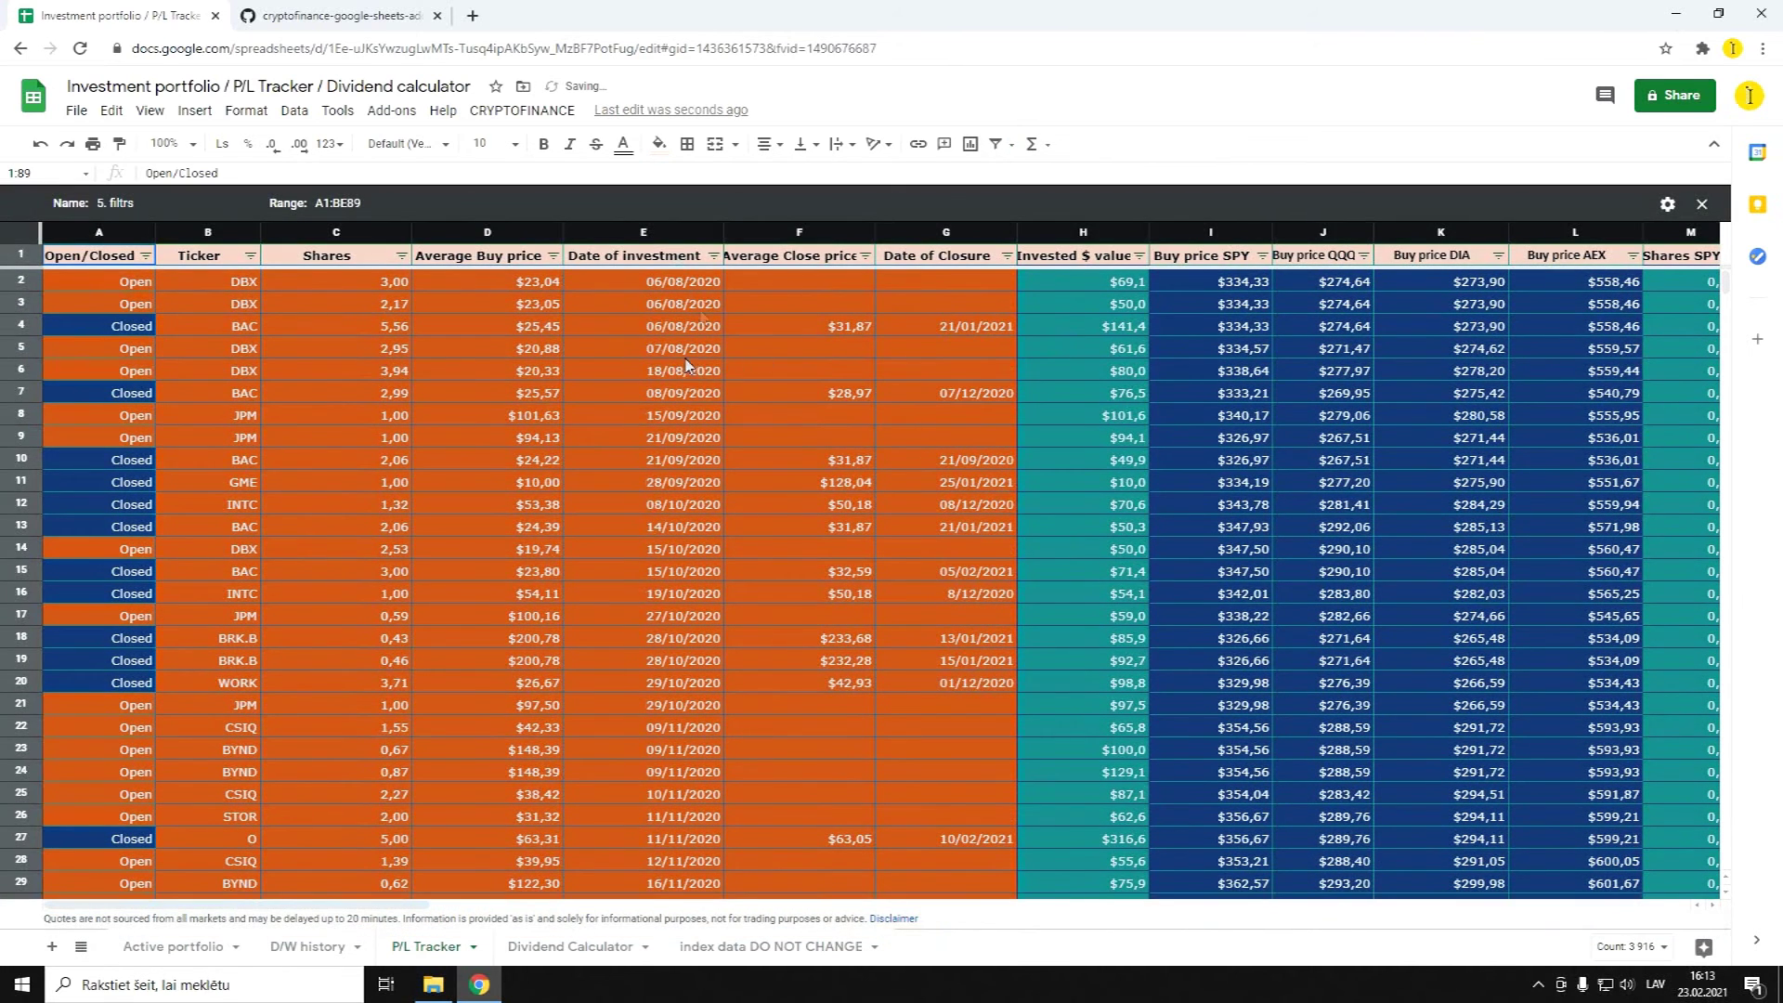
Filter the P/L Tracker trades by ticker to show only BABA and close the filter view
click(713, 255)
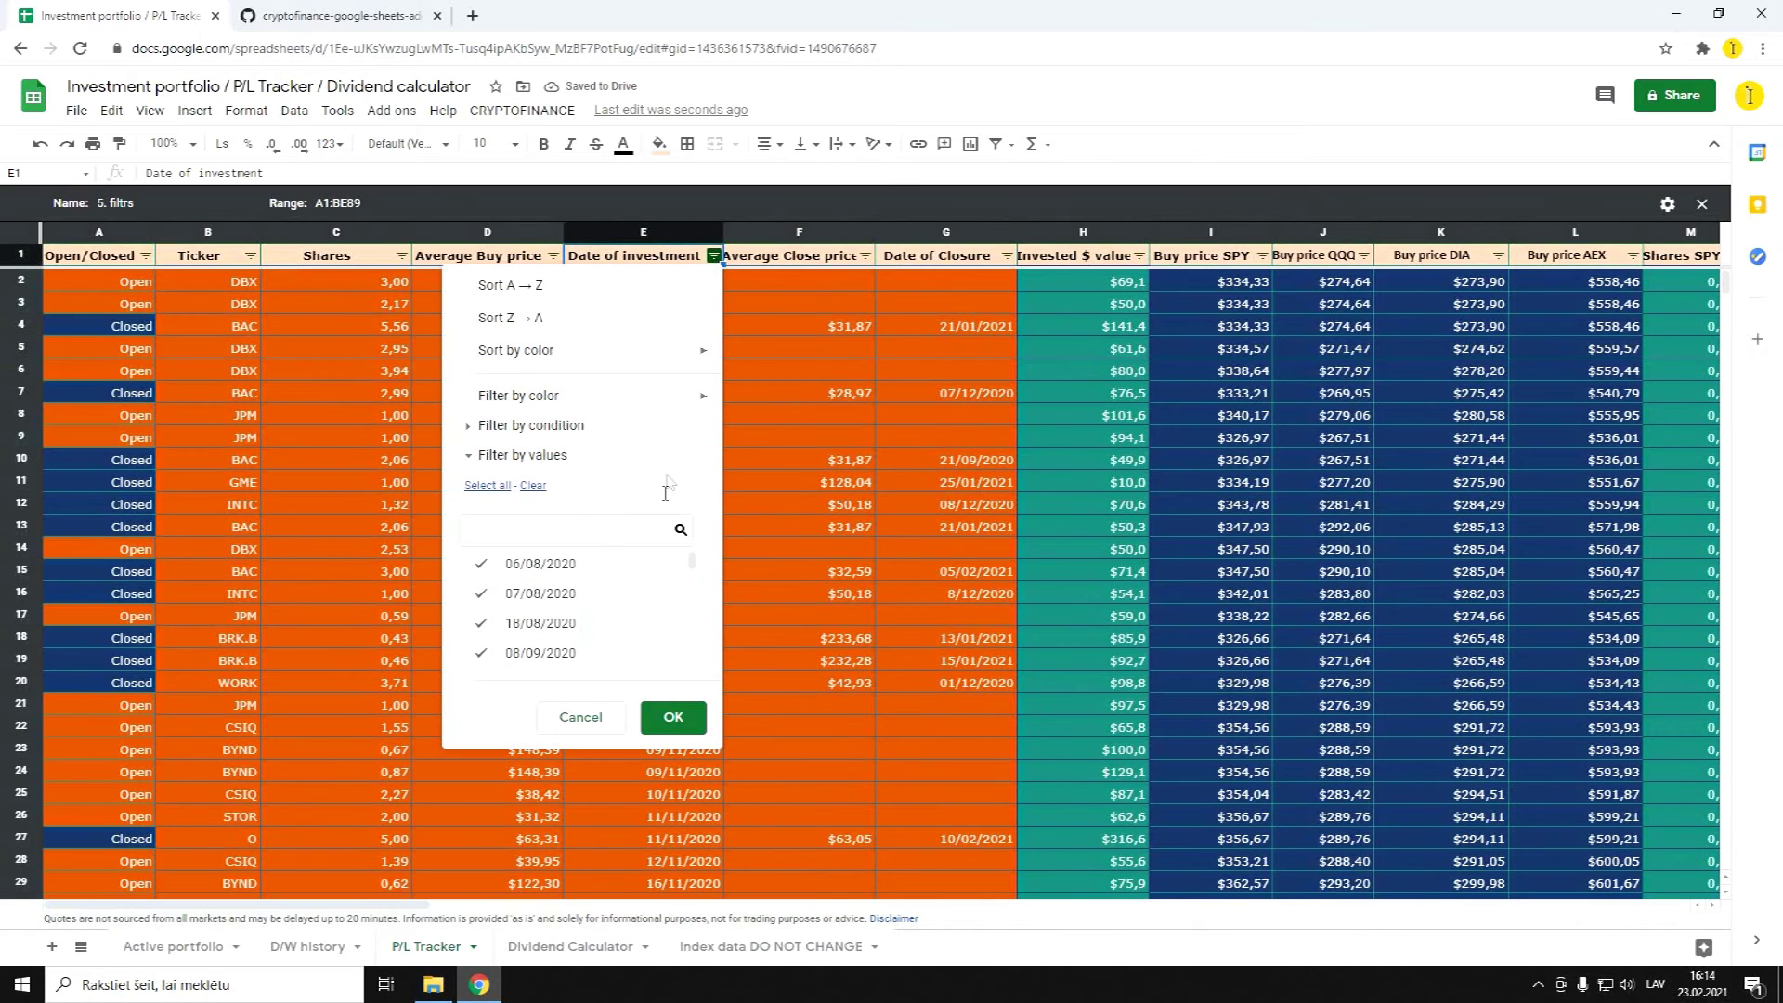
click(253, 258)
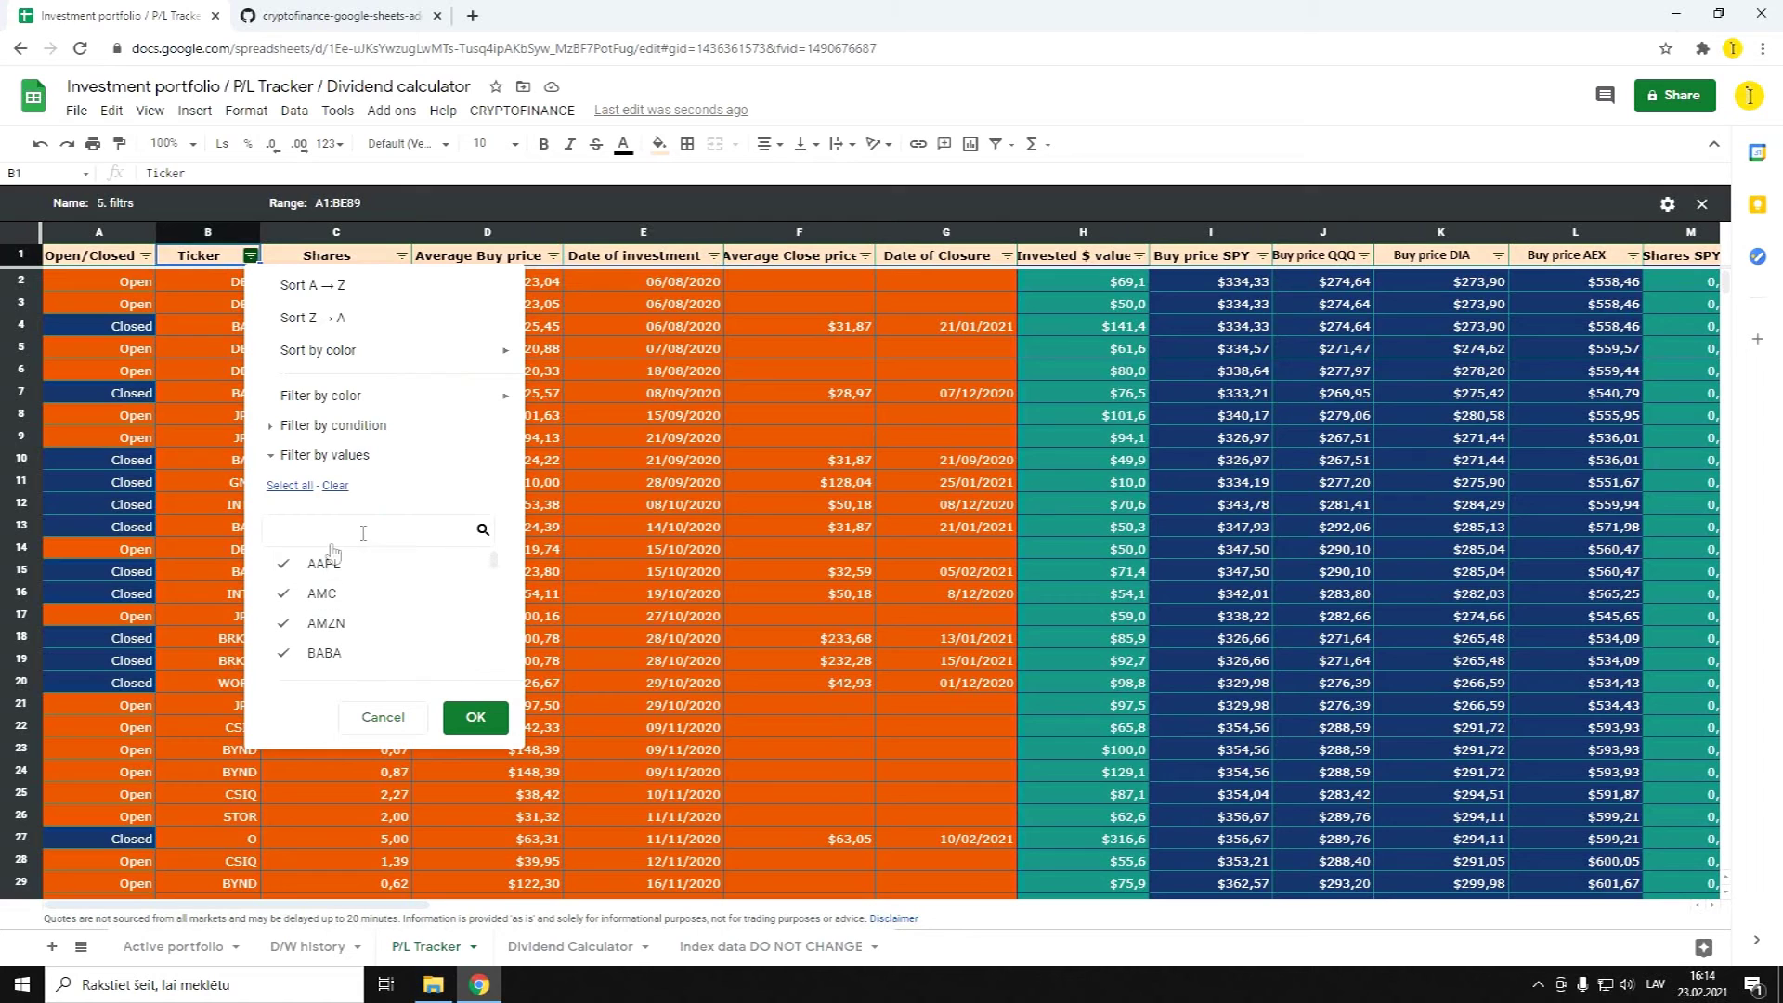
click(336, 486)
click(296, 656)
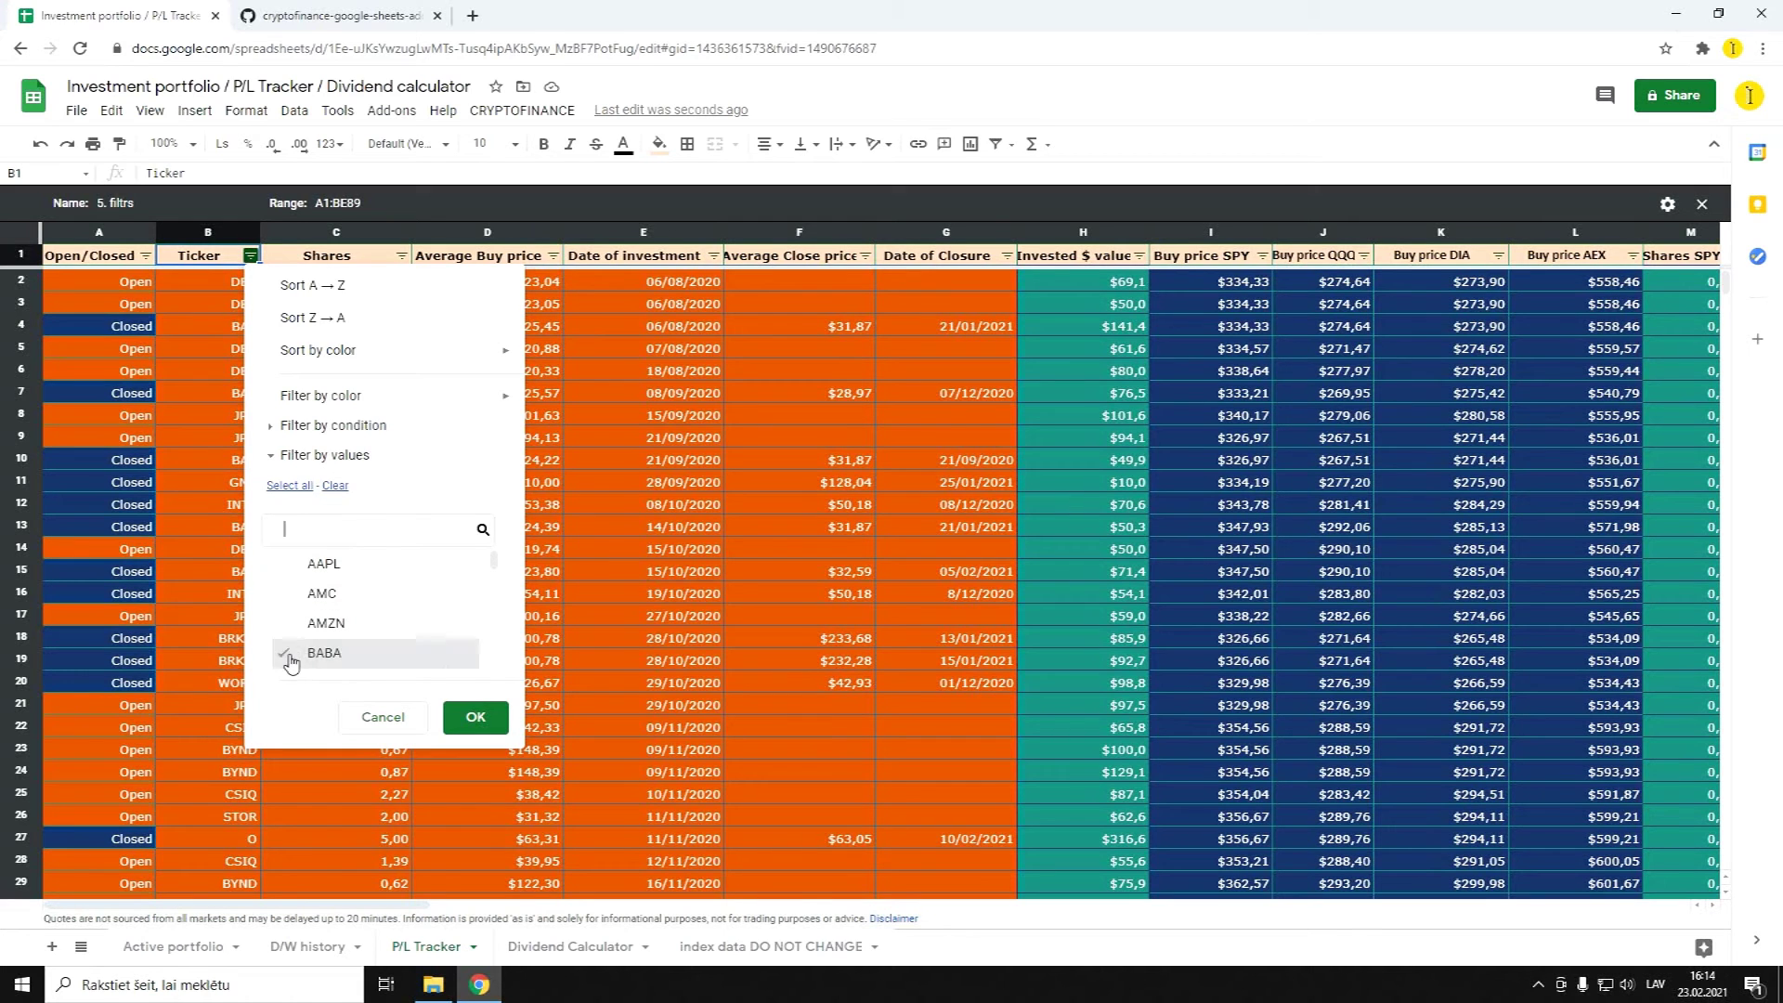
click(481, 717)
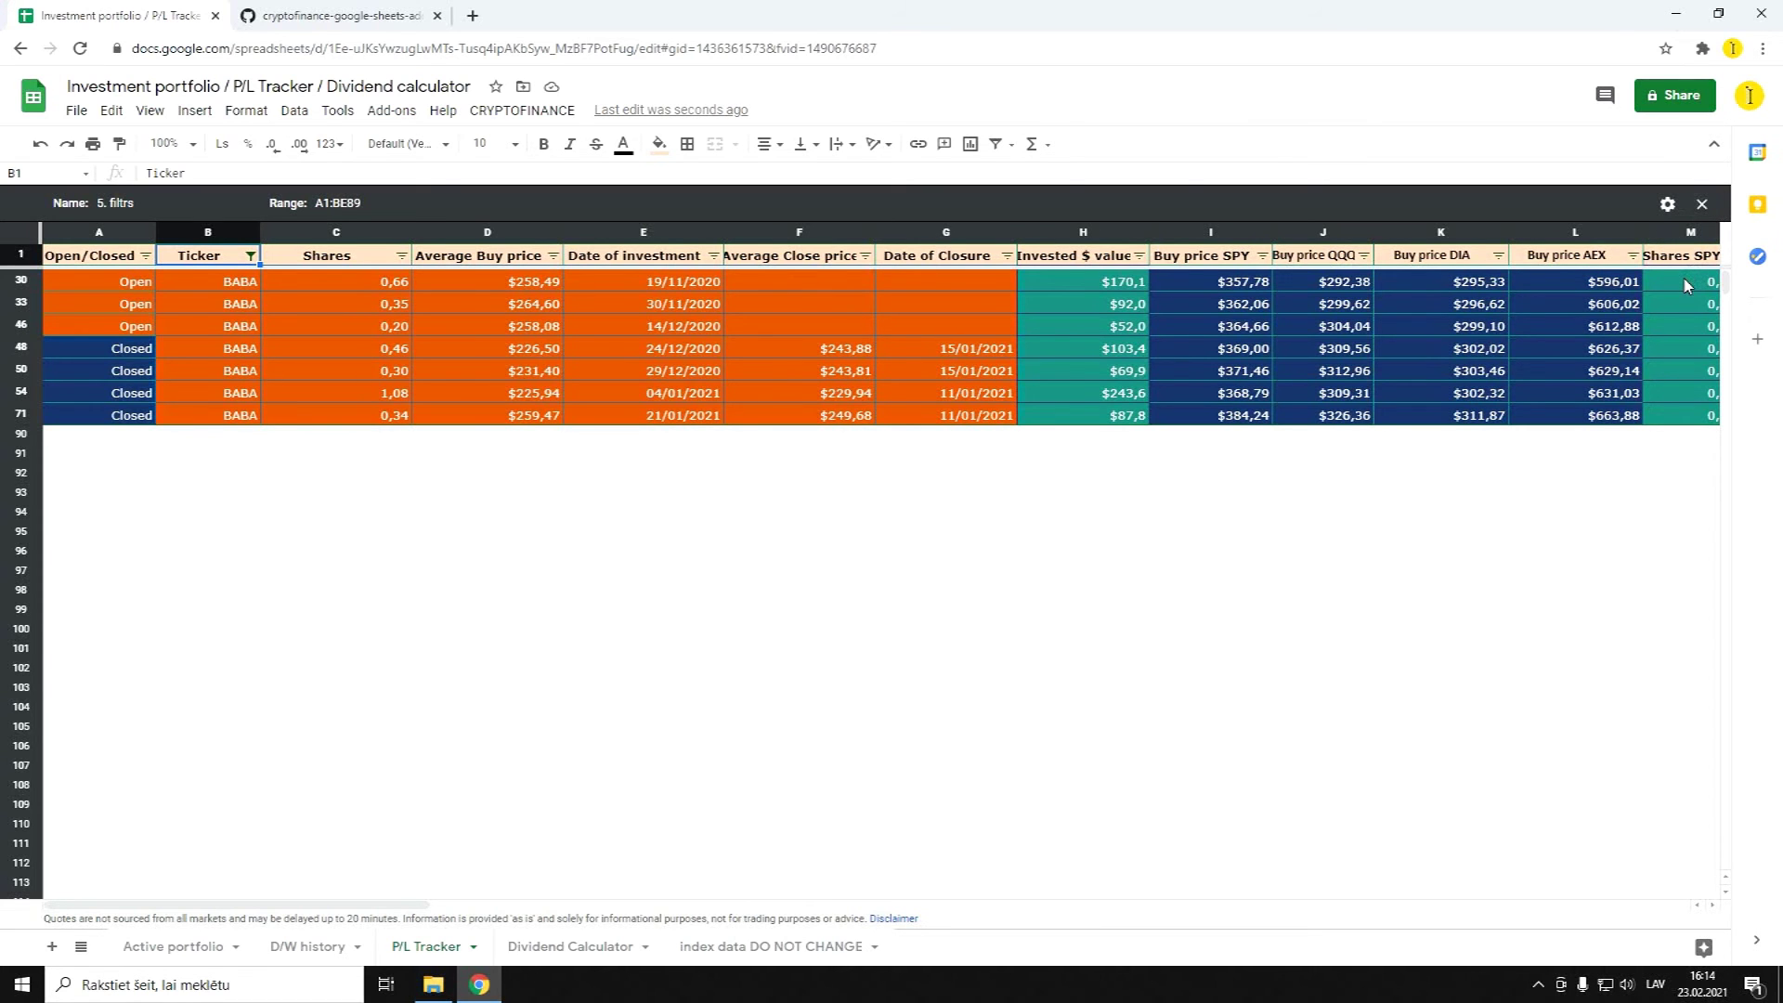
click(1702, 204)
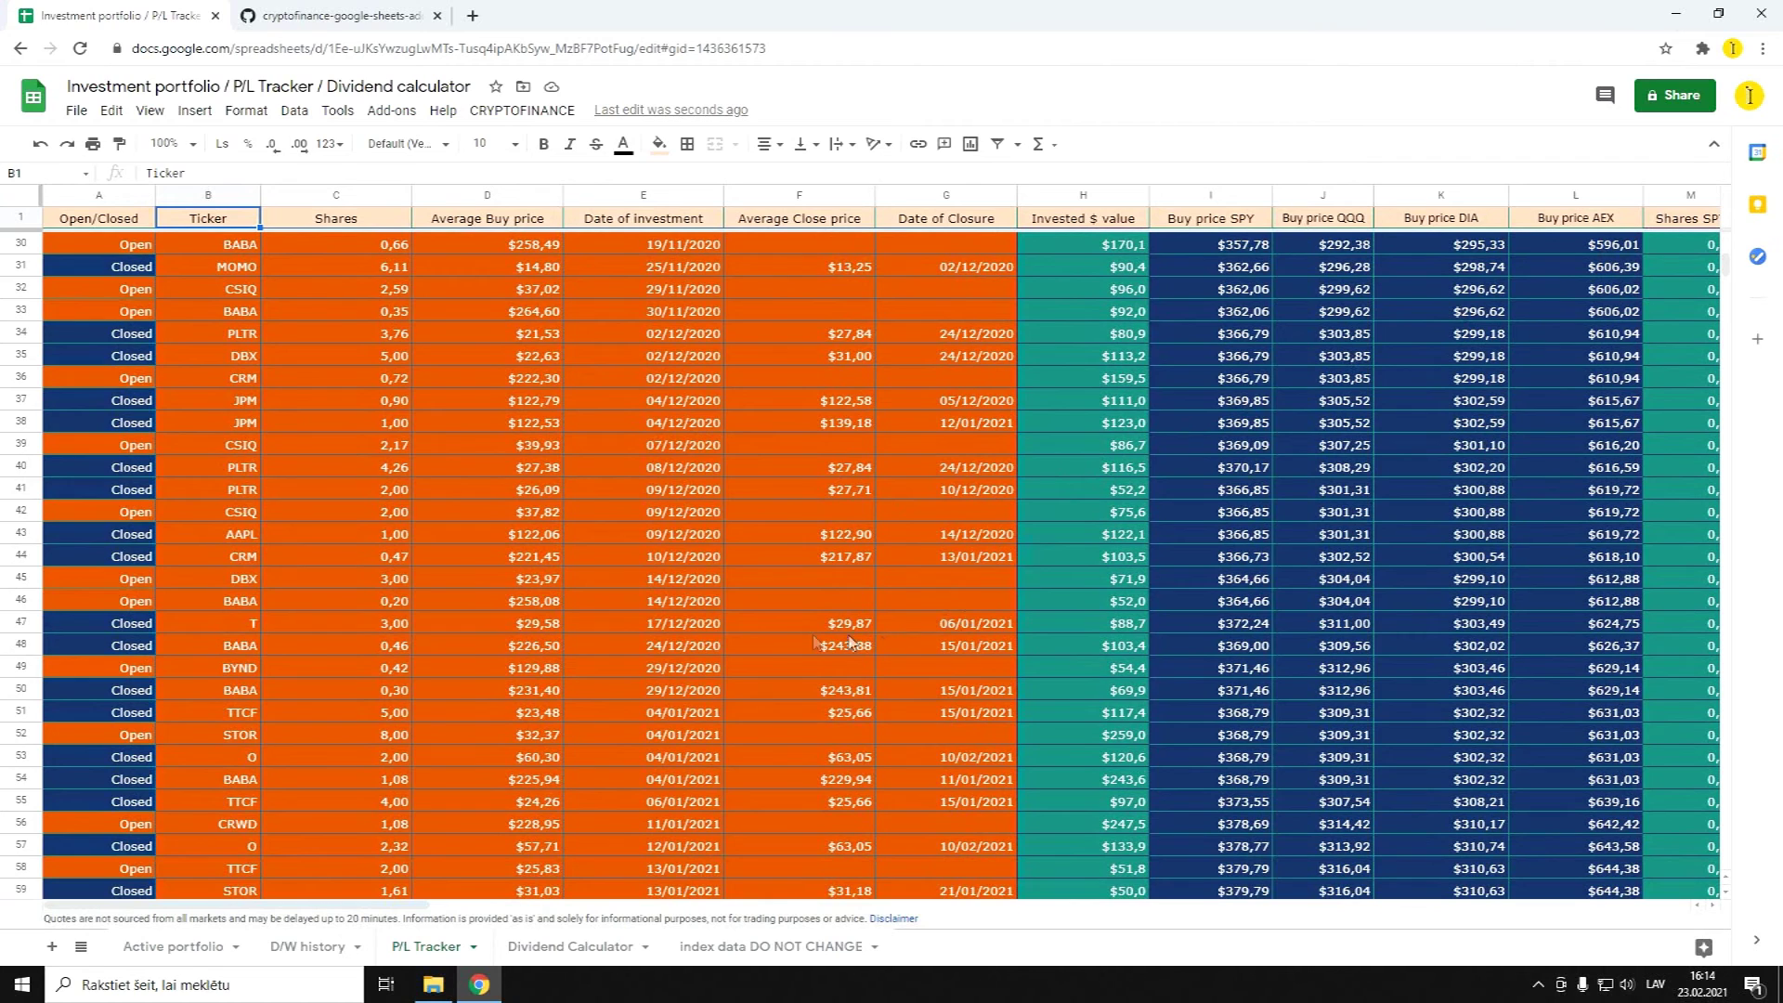
Insert a row below the last trade in row 89 and copy that PLTR trade into it
scroll(754, 634, down, 10)
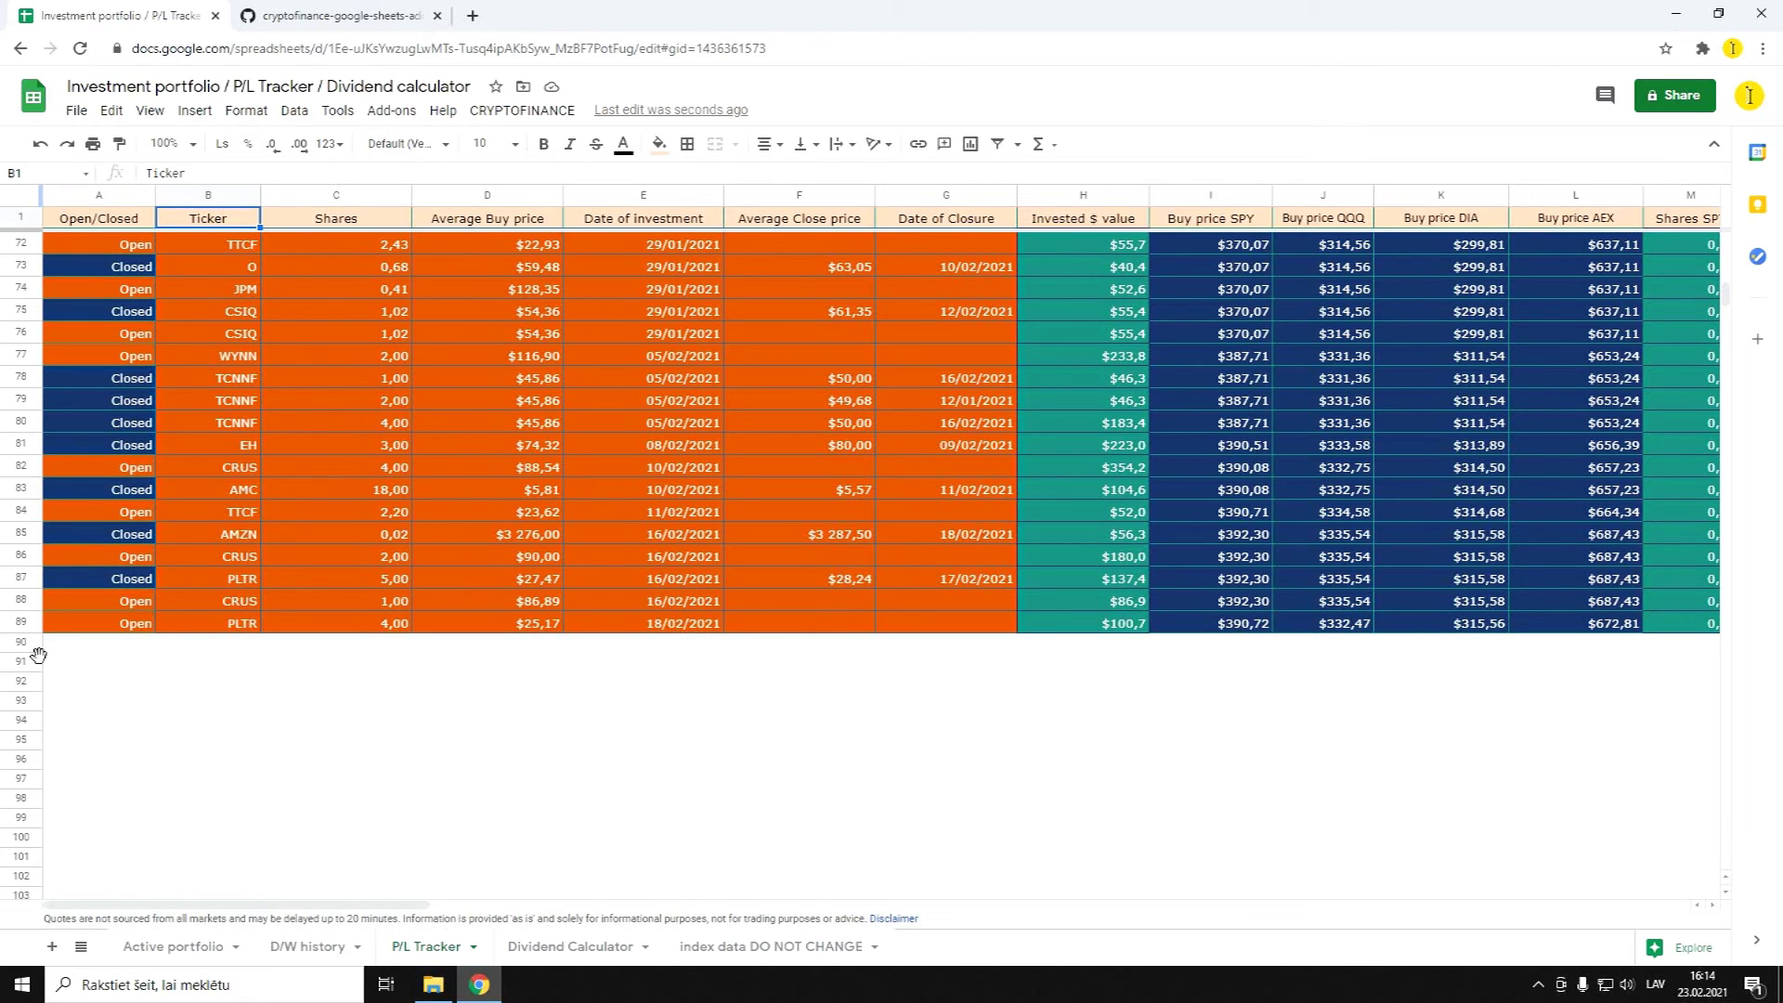
click(22, 623)
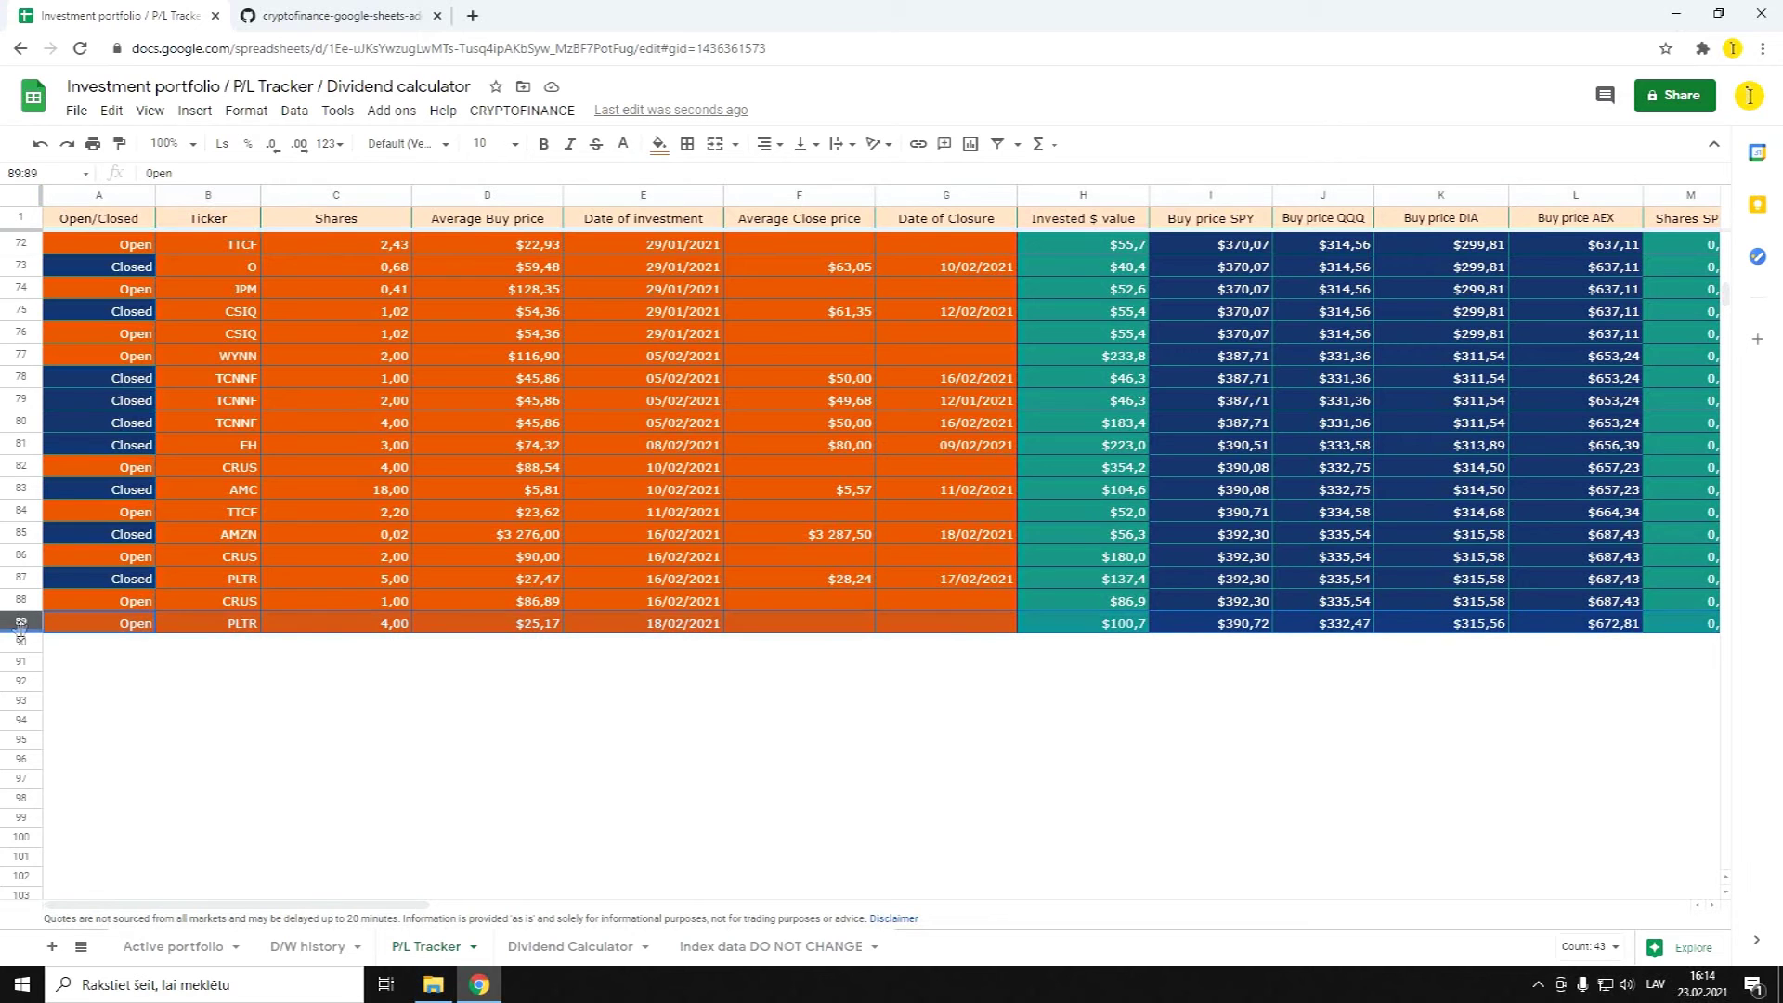
right_click(21, 623)
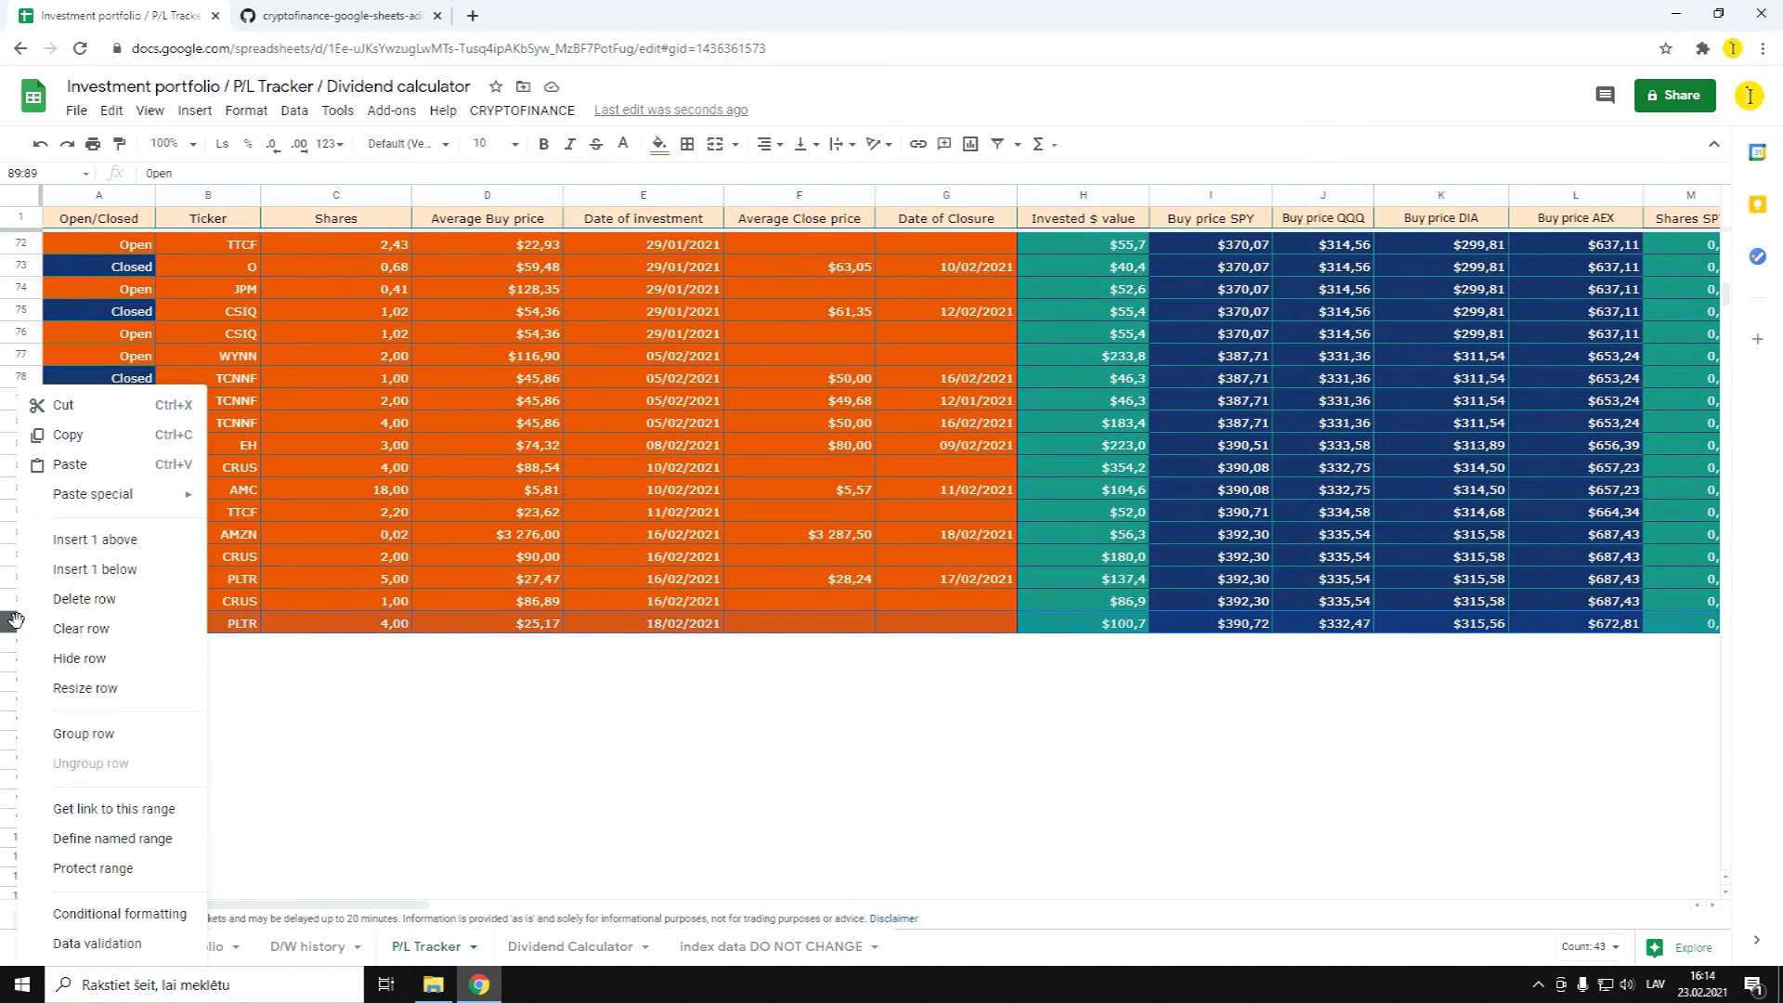
click(67, 569)
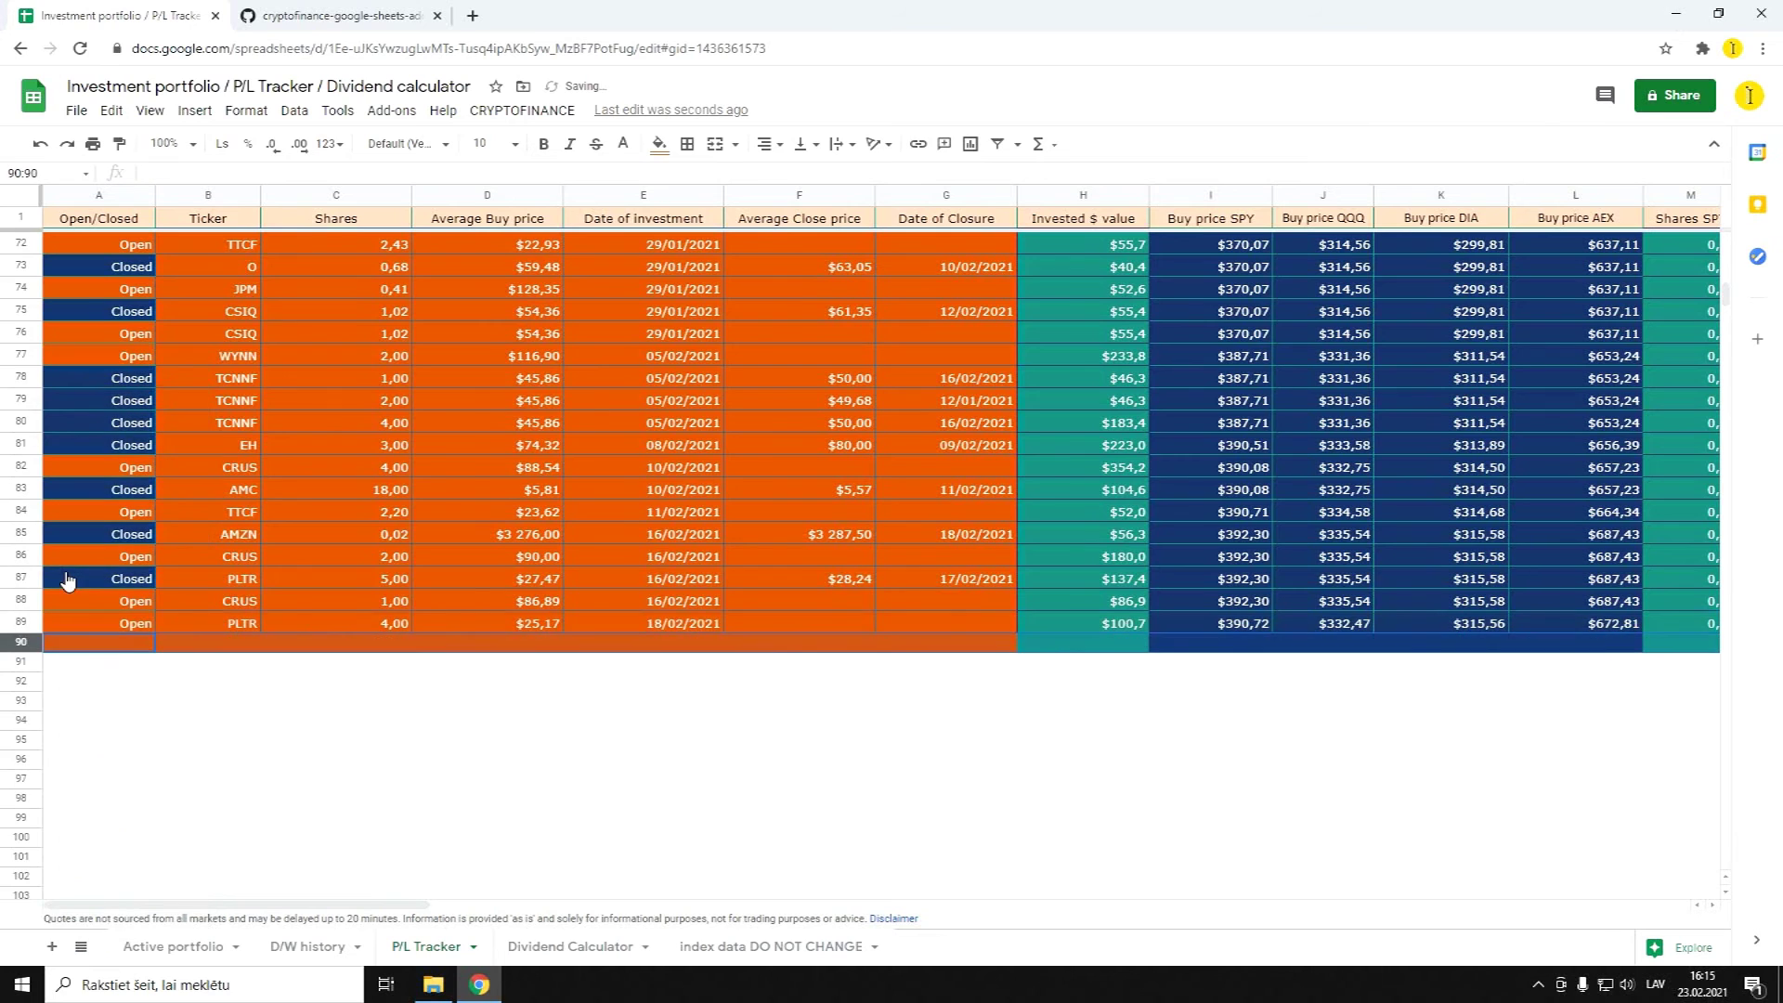
click(21, 622)
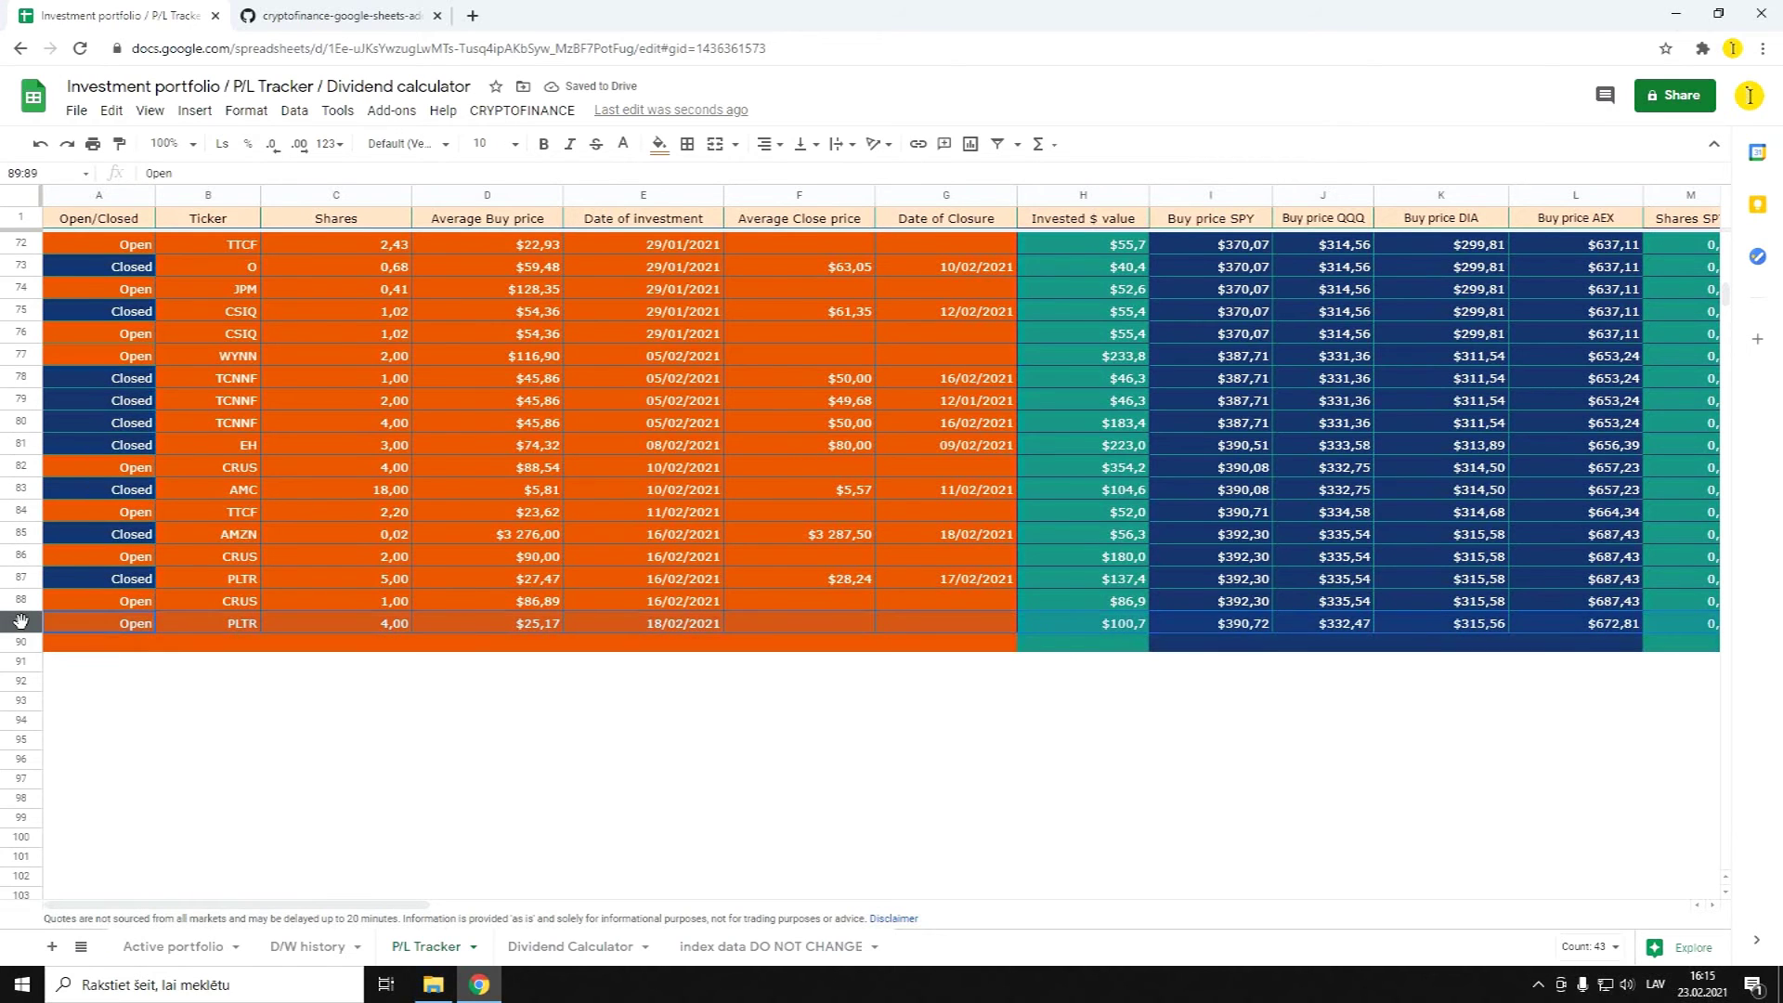
key(Down)
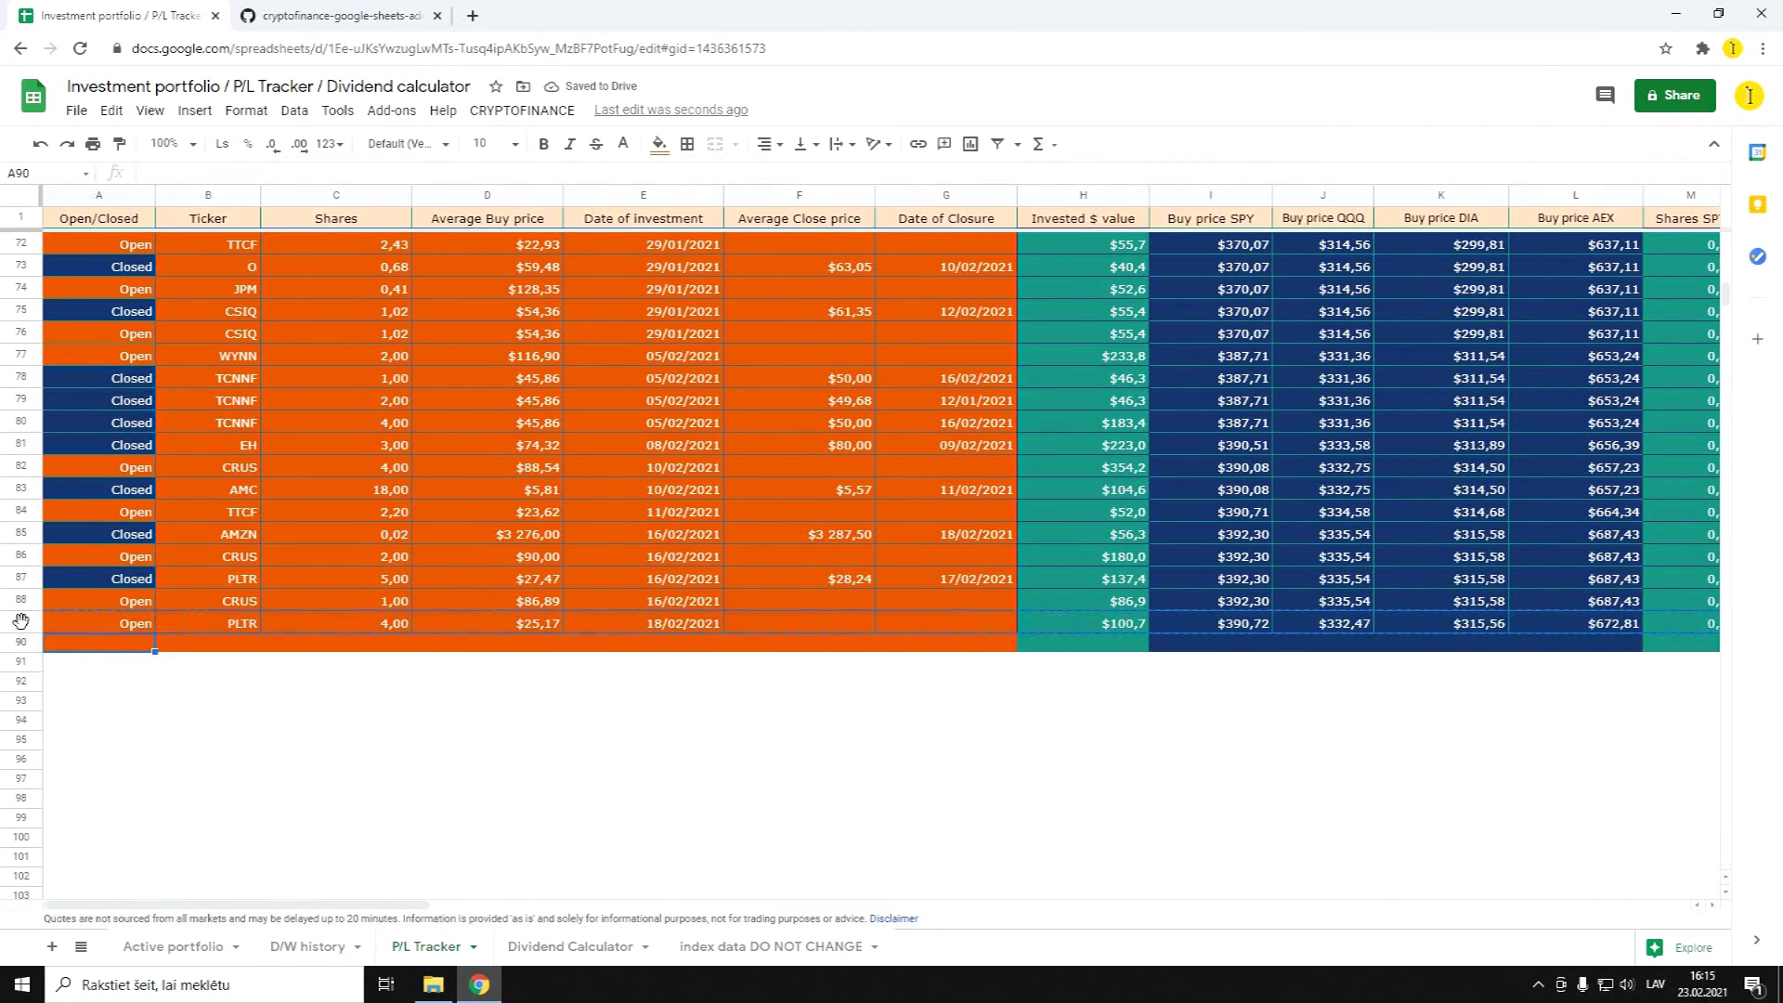
key(ctrl+v)
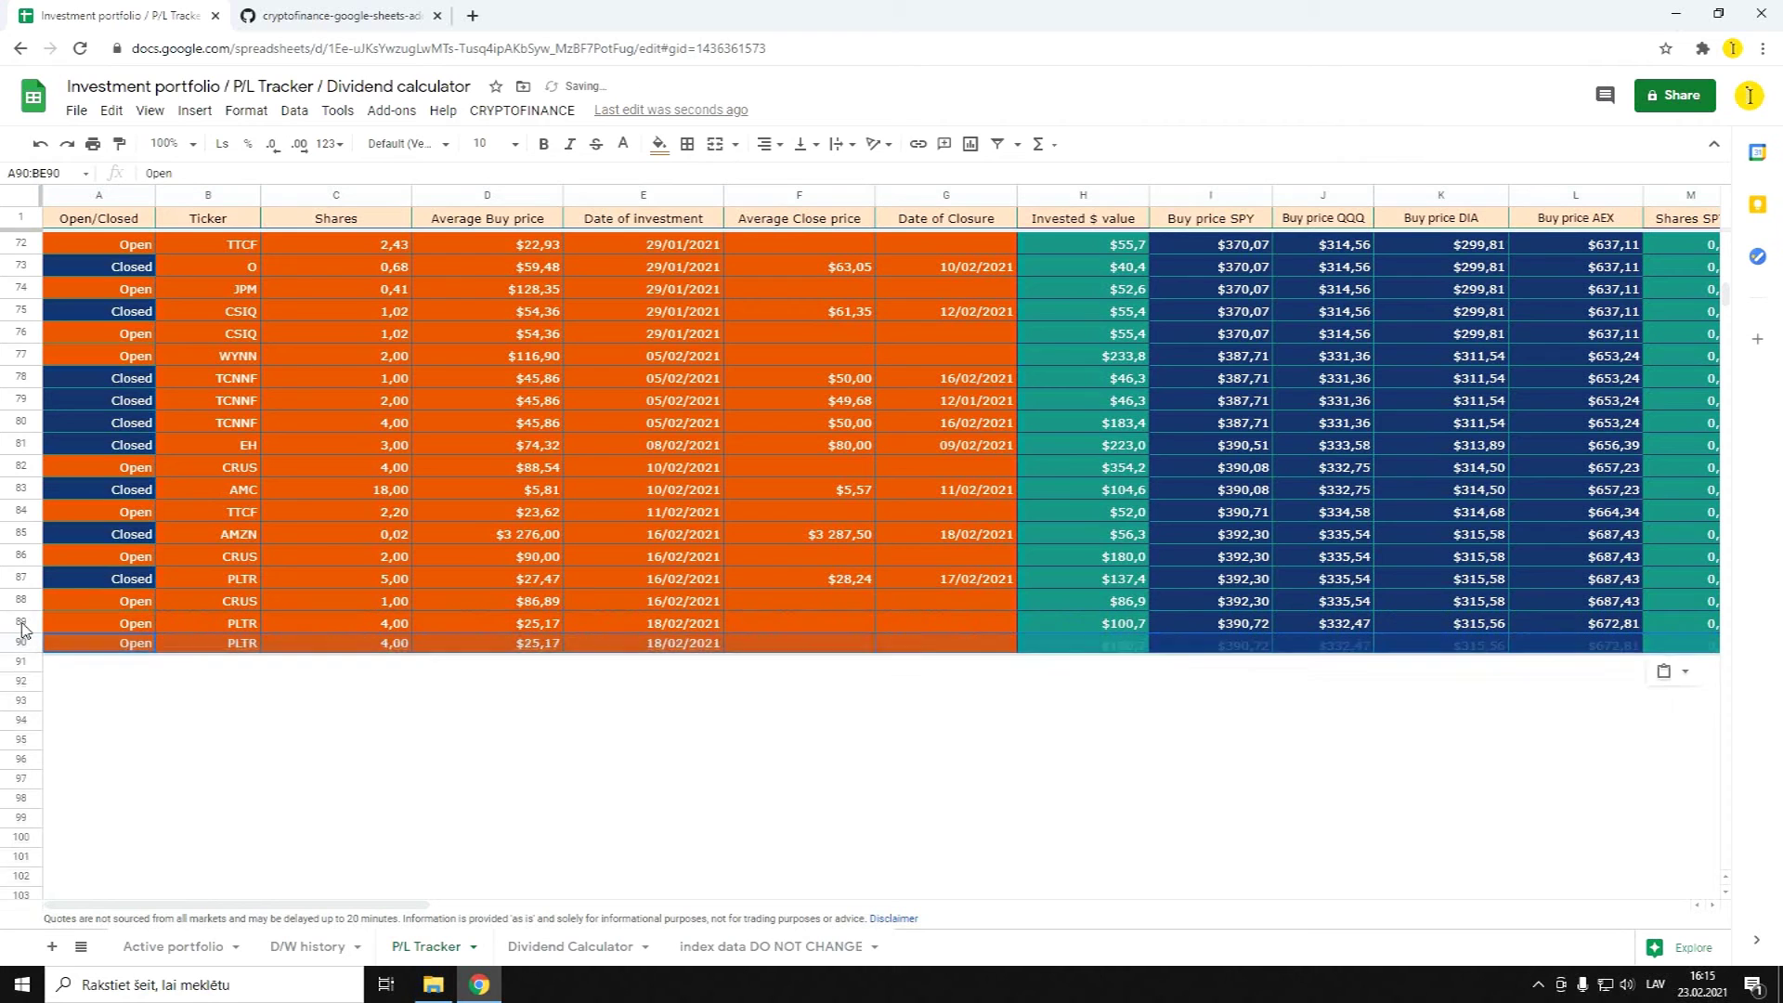
Change the copied trade in row 90 to ticker GOOG with 0,5 shares at an average buy price of $1500
click(191, 647)
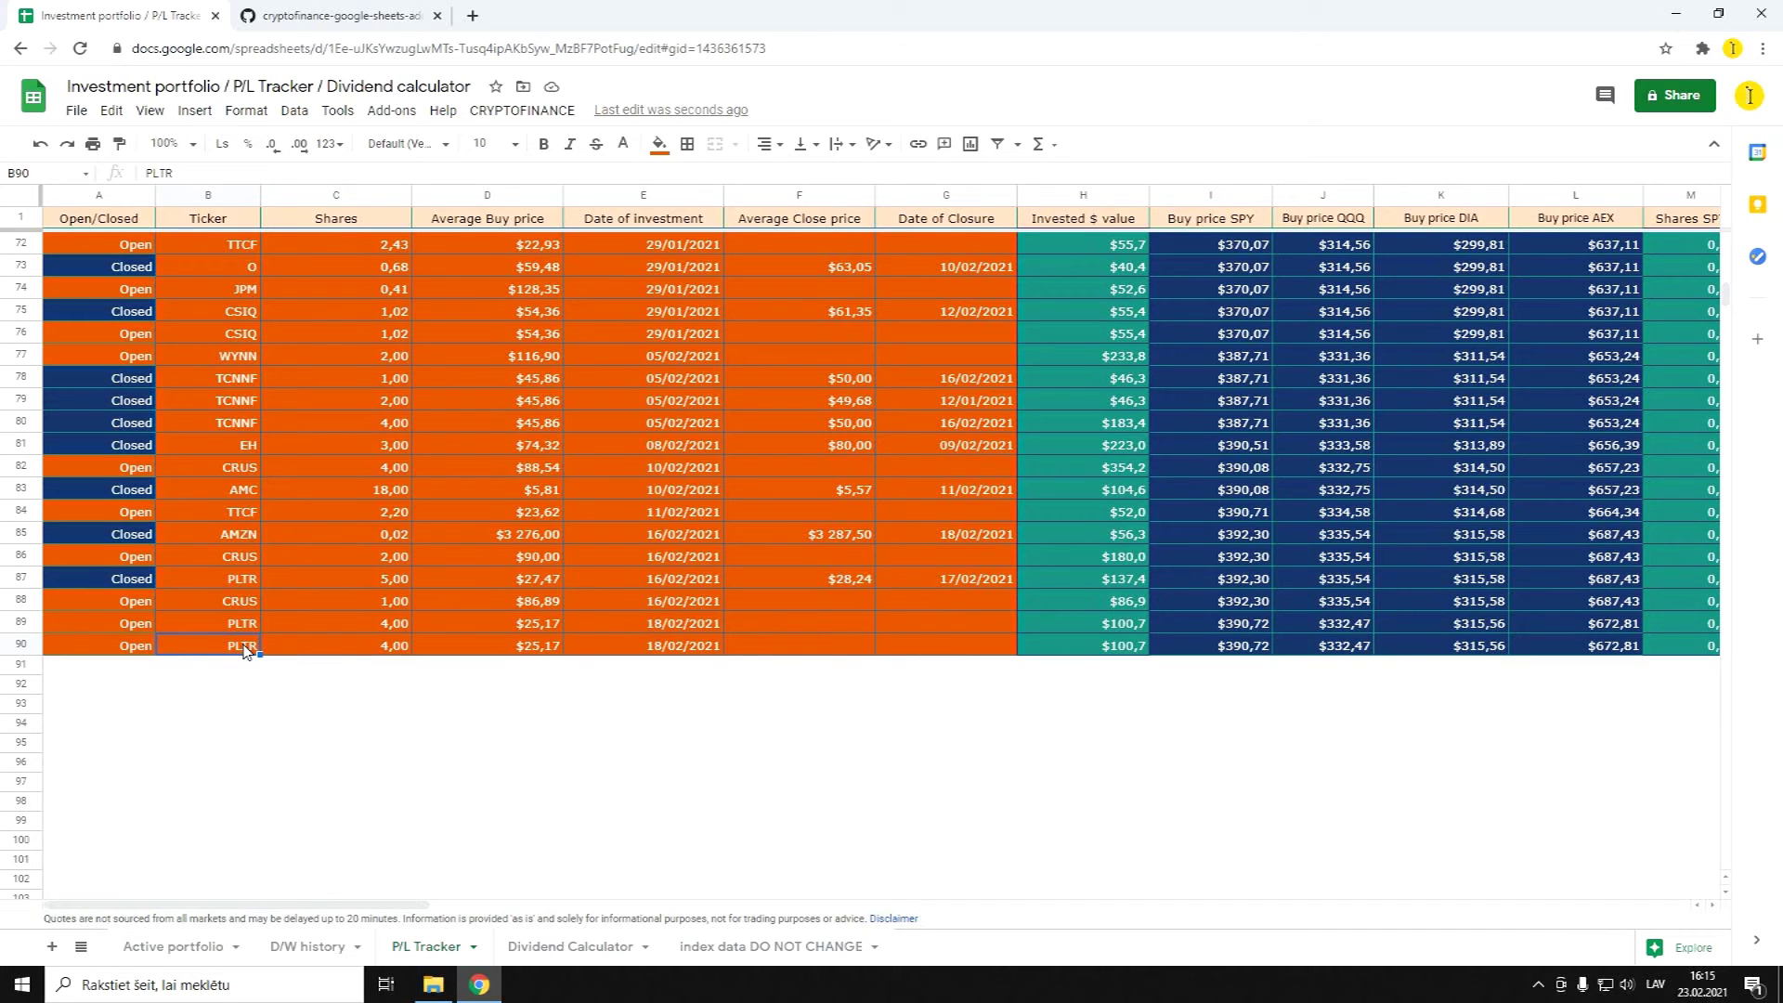
text(GOOG)
key(Tab)
text(0,5)
key(Tab)
text(1500)
key(Tab)
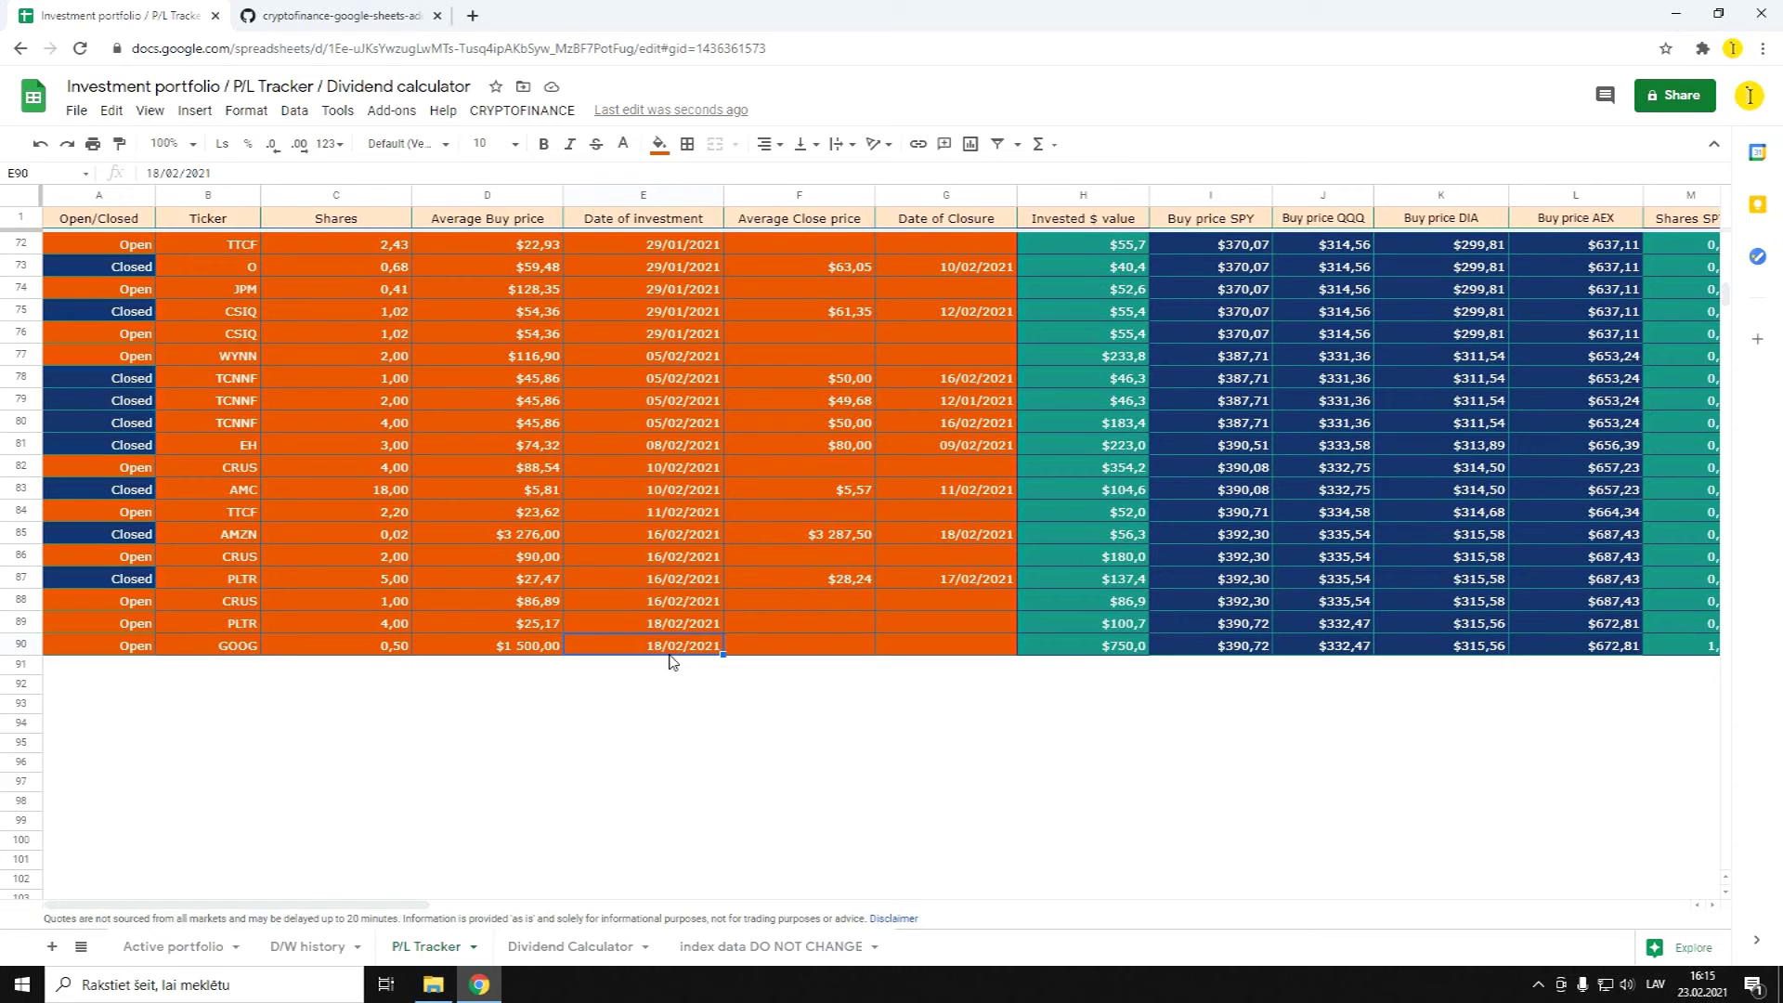
Widen the QQQ and DIA start share value columns and review the GOOG trade's benchmark start and end values
drag(274, 906, 683, 897)
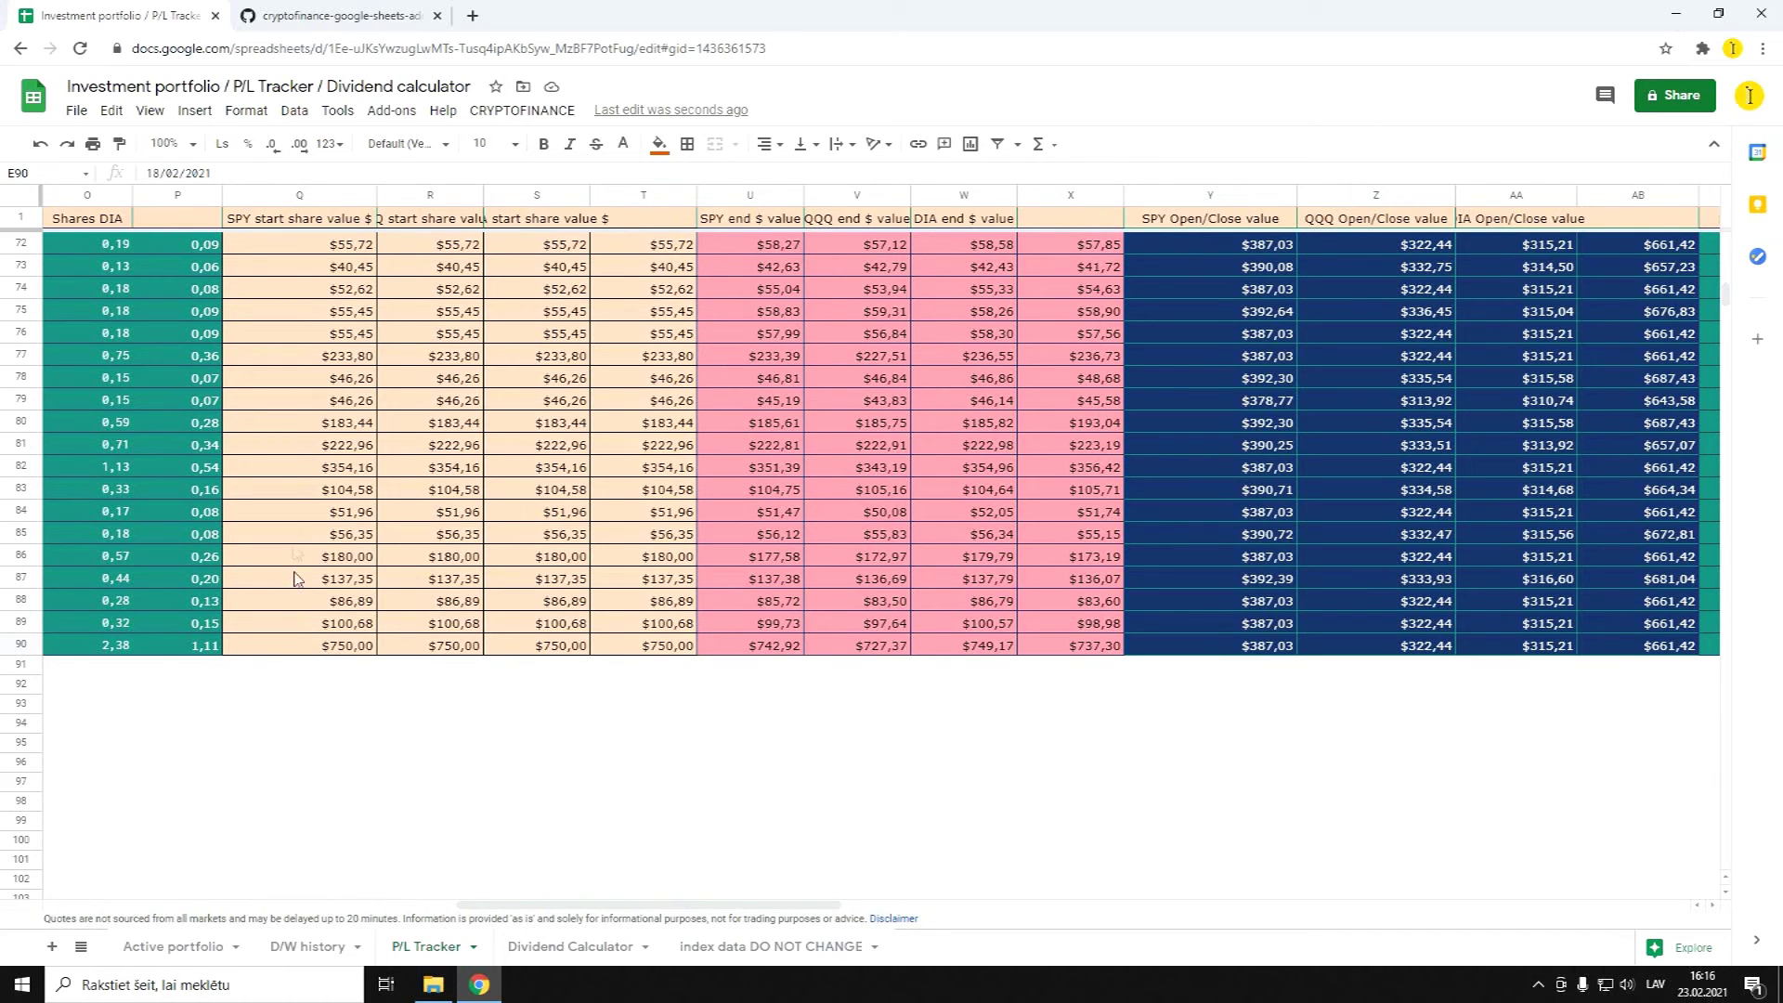
drag(484, 195, 659, 195)
click(690, 223)
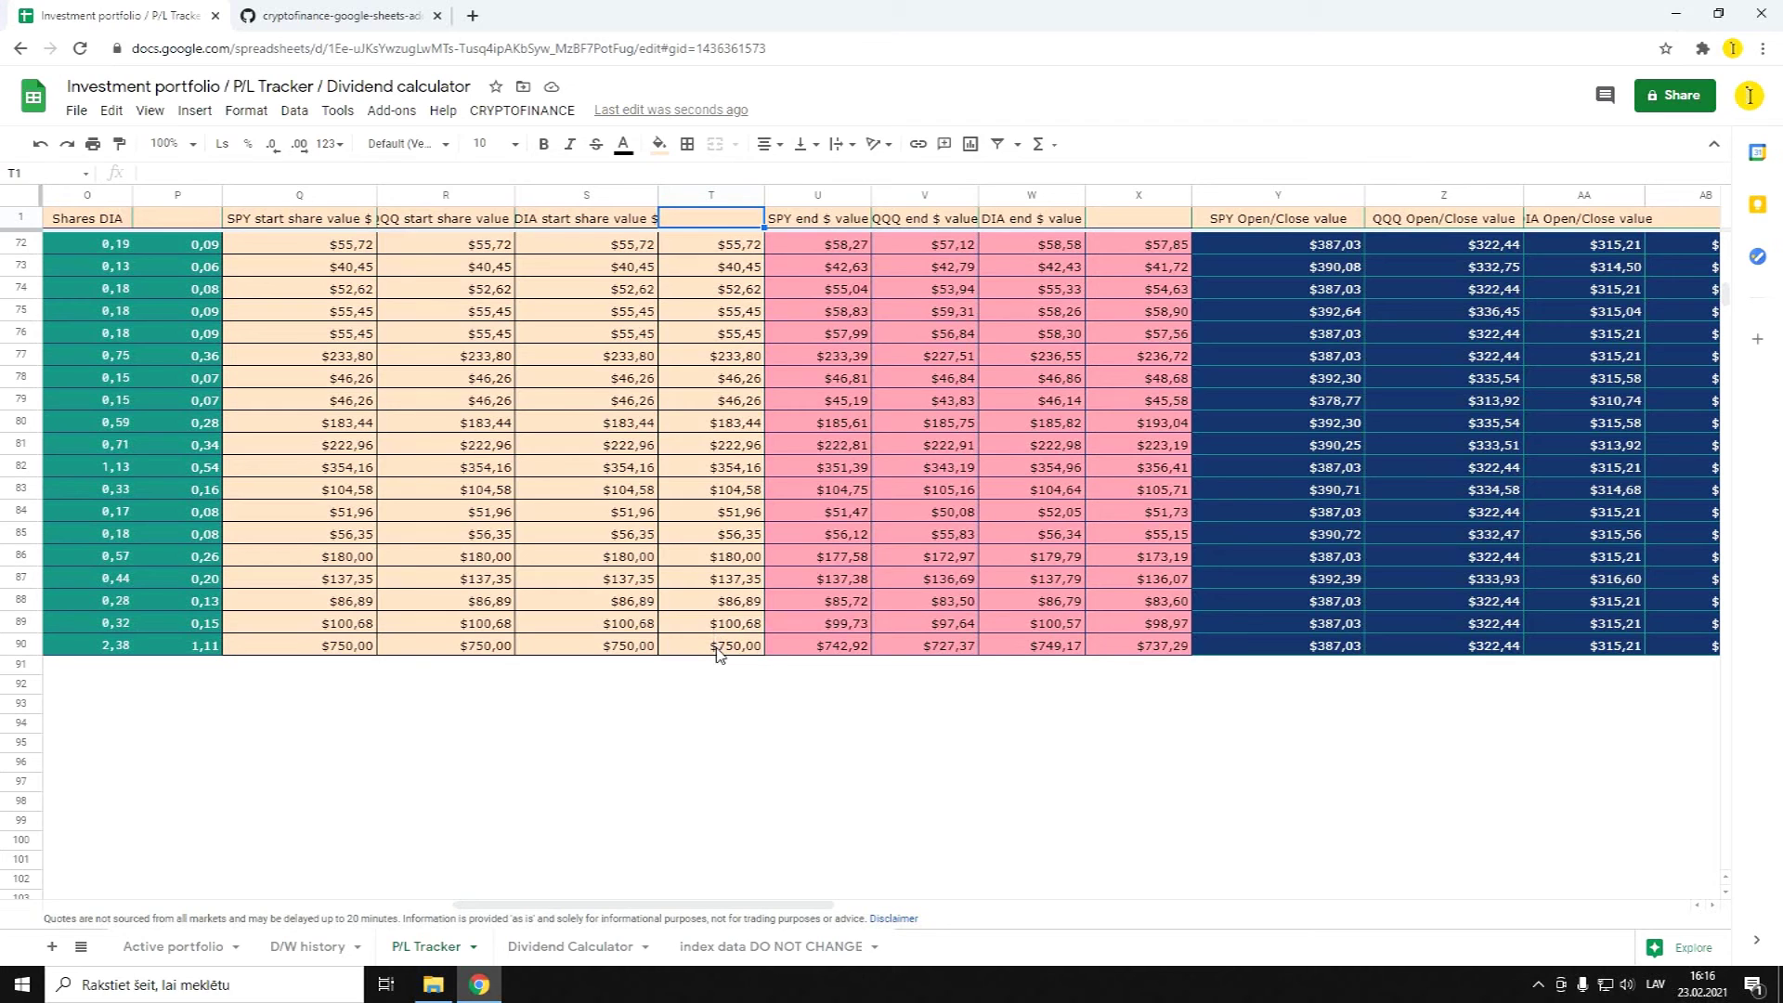
drag(701, 650, 301, 654)
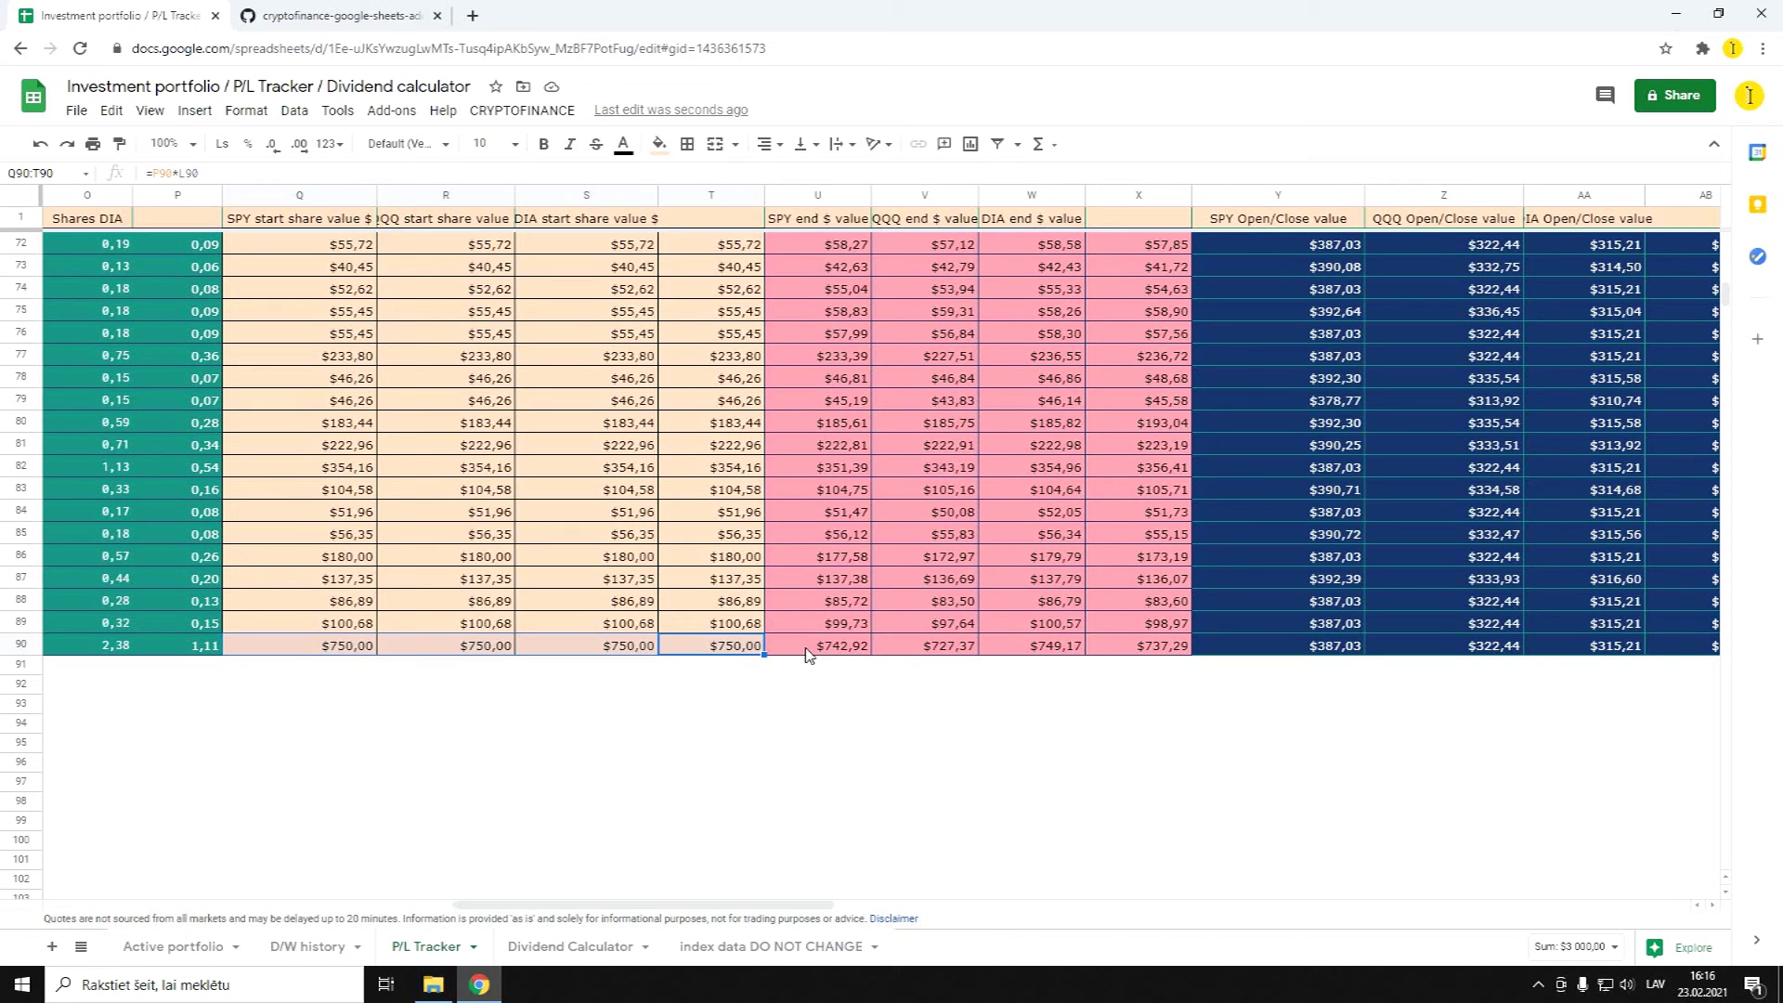
drag(833, 657, 1135, 653)
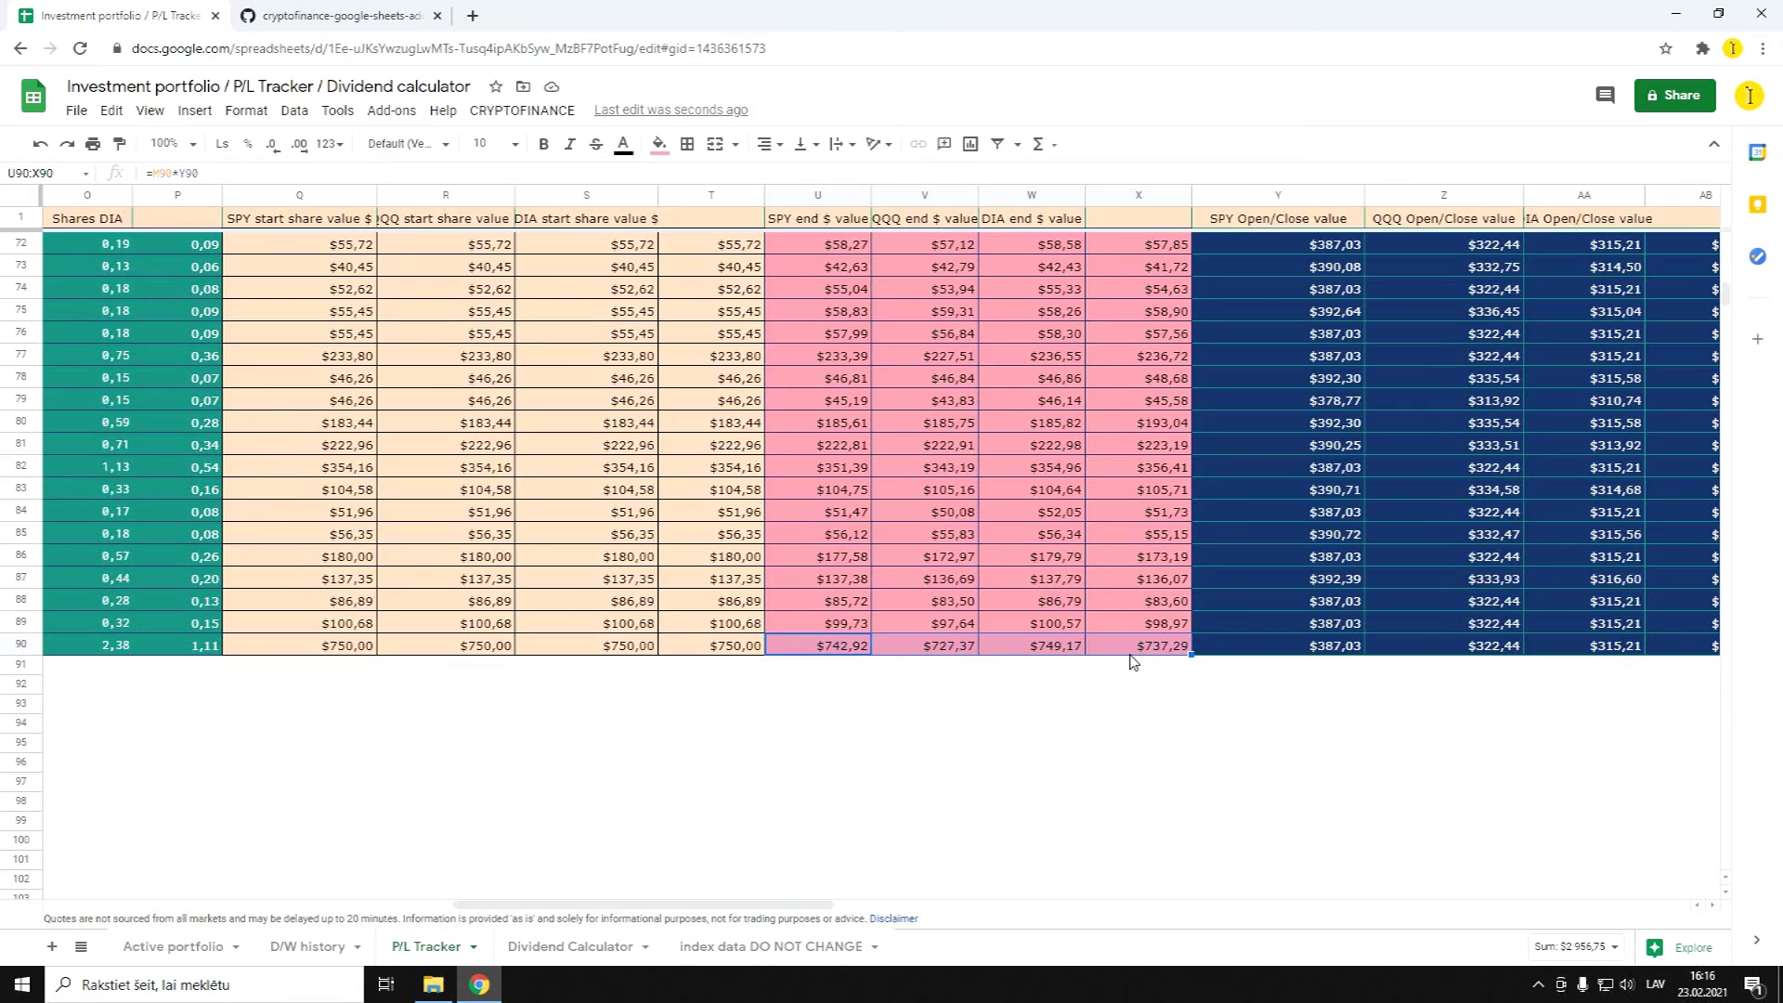
Mark the GOOG trade as Closed with closure date 22/02/2021 and check the benchmark chart on the Active portfolio sheet
scroll(1131, 661, left, 10)
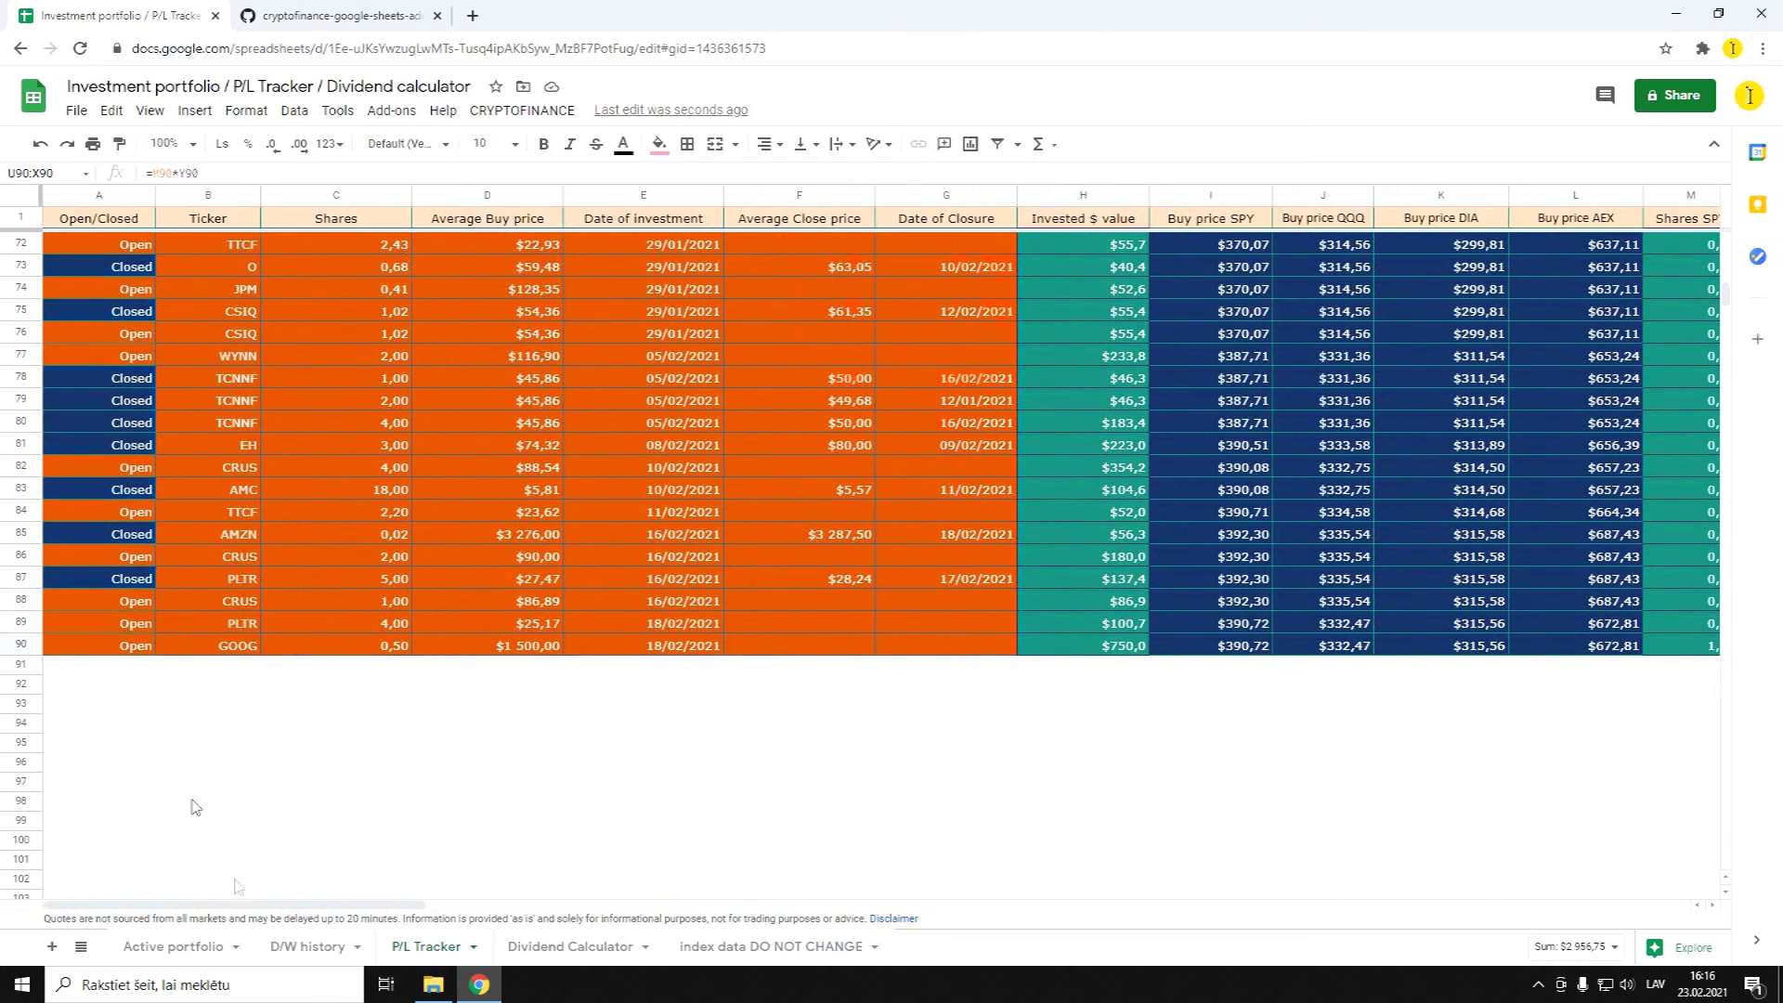
click(124, 650)
text(Cloe)
key(Tab)
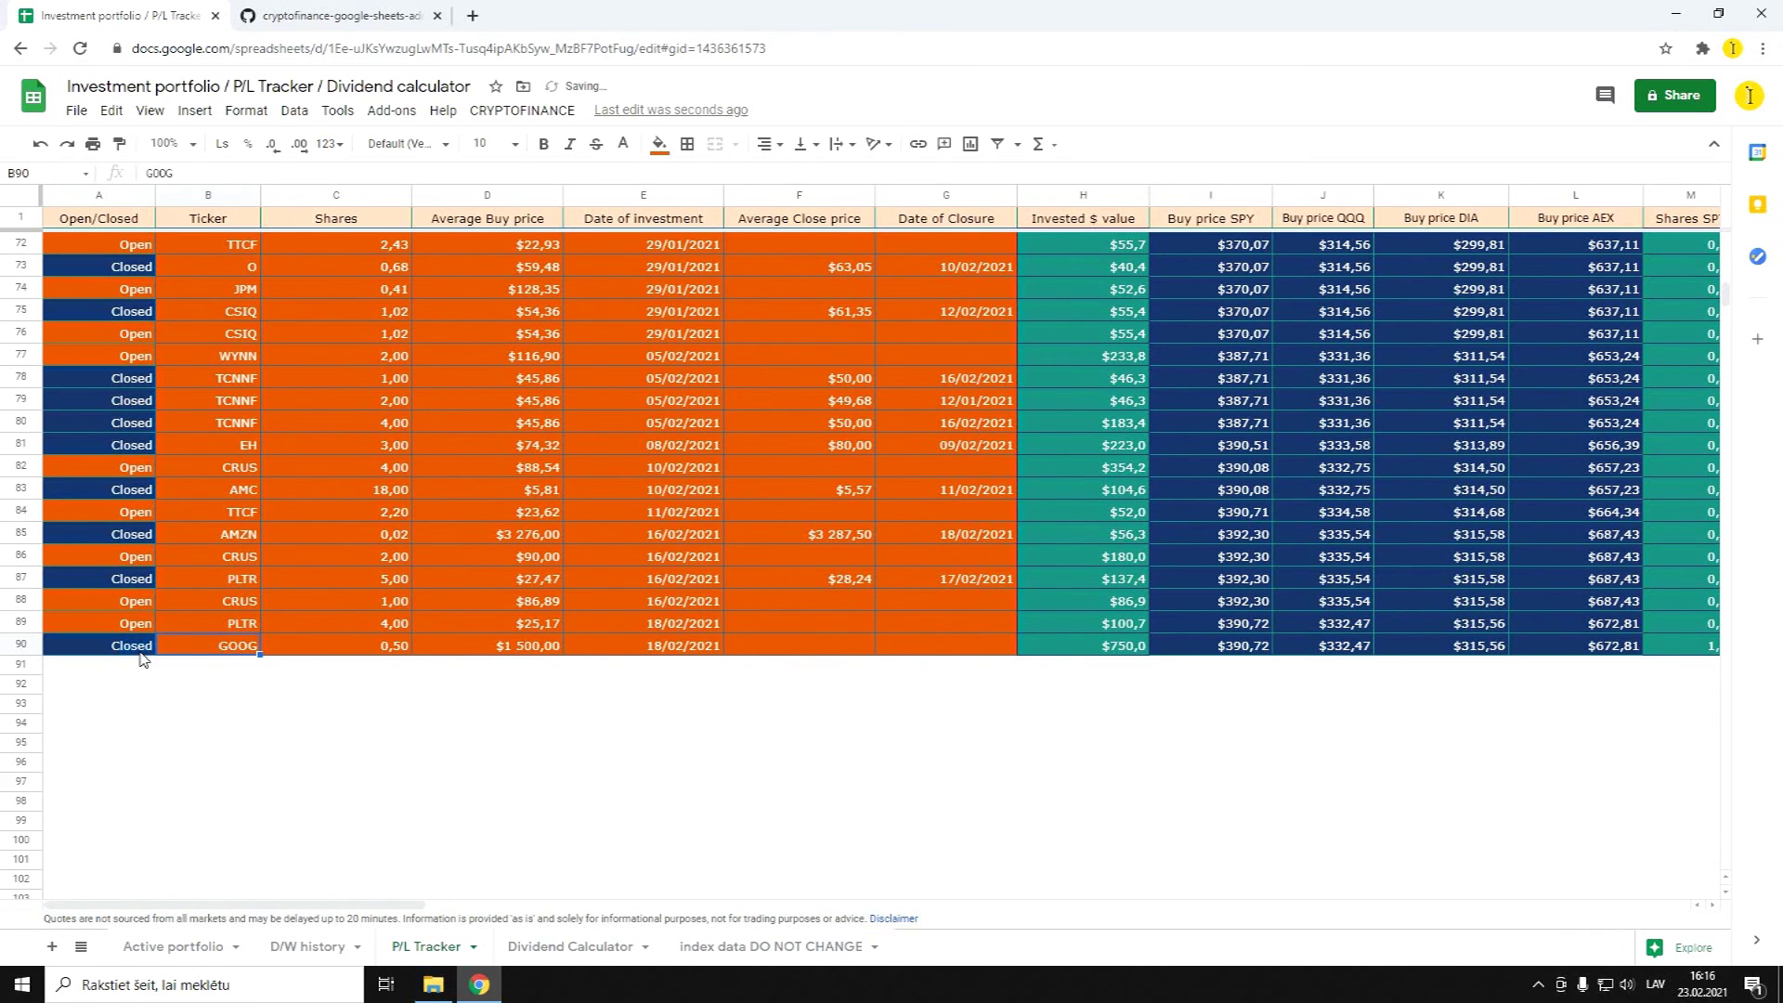
click(947, 647)
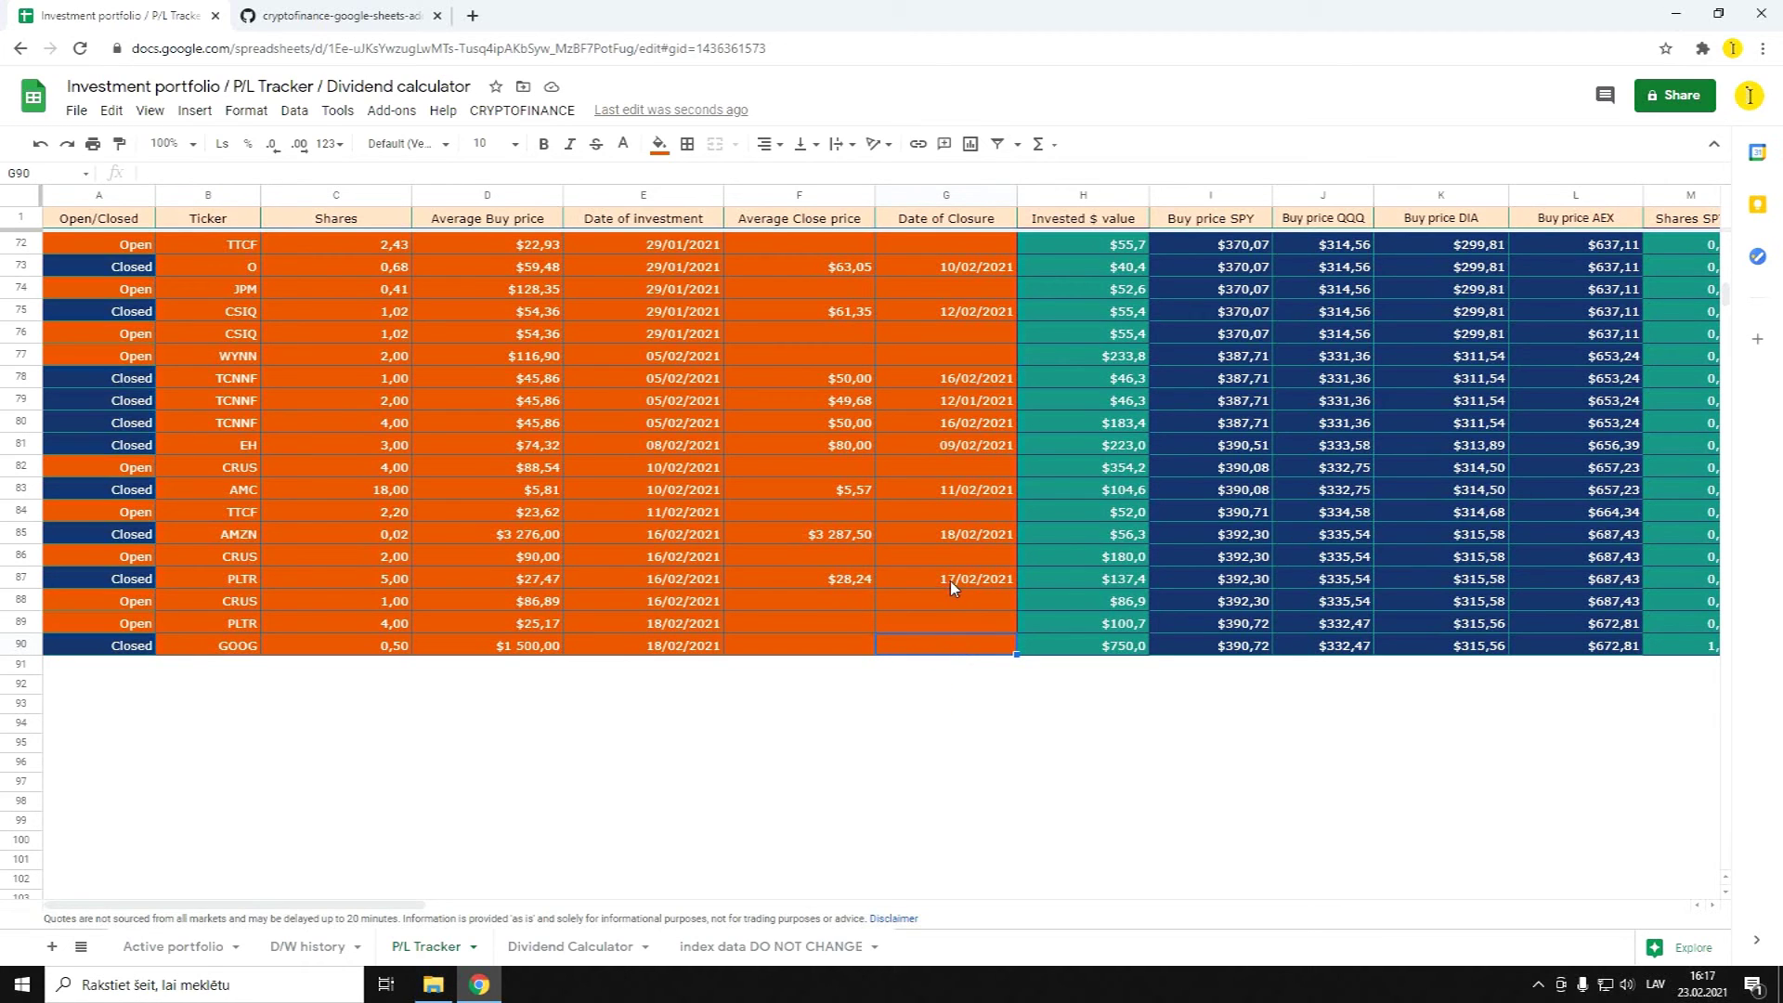
text(22/02/2021)
key(Tab)
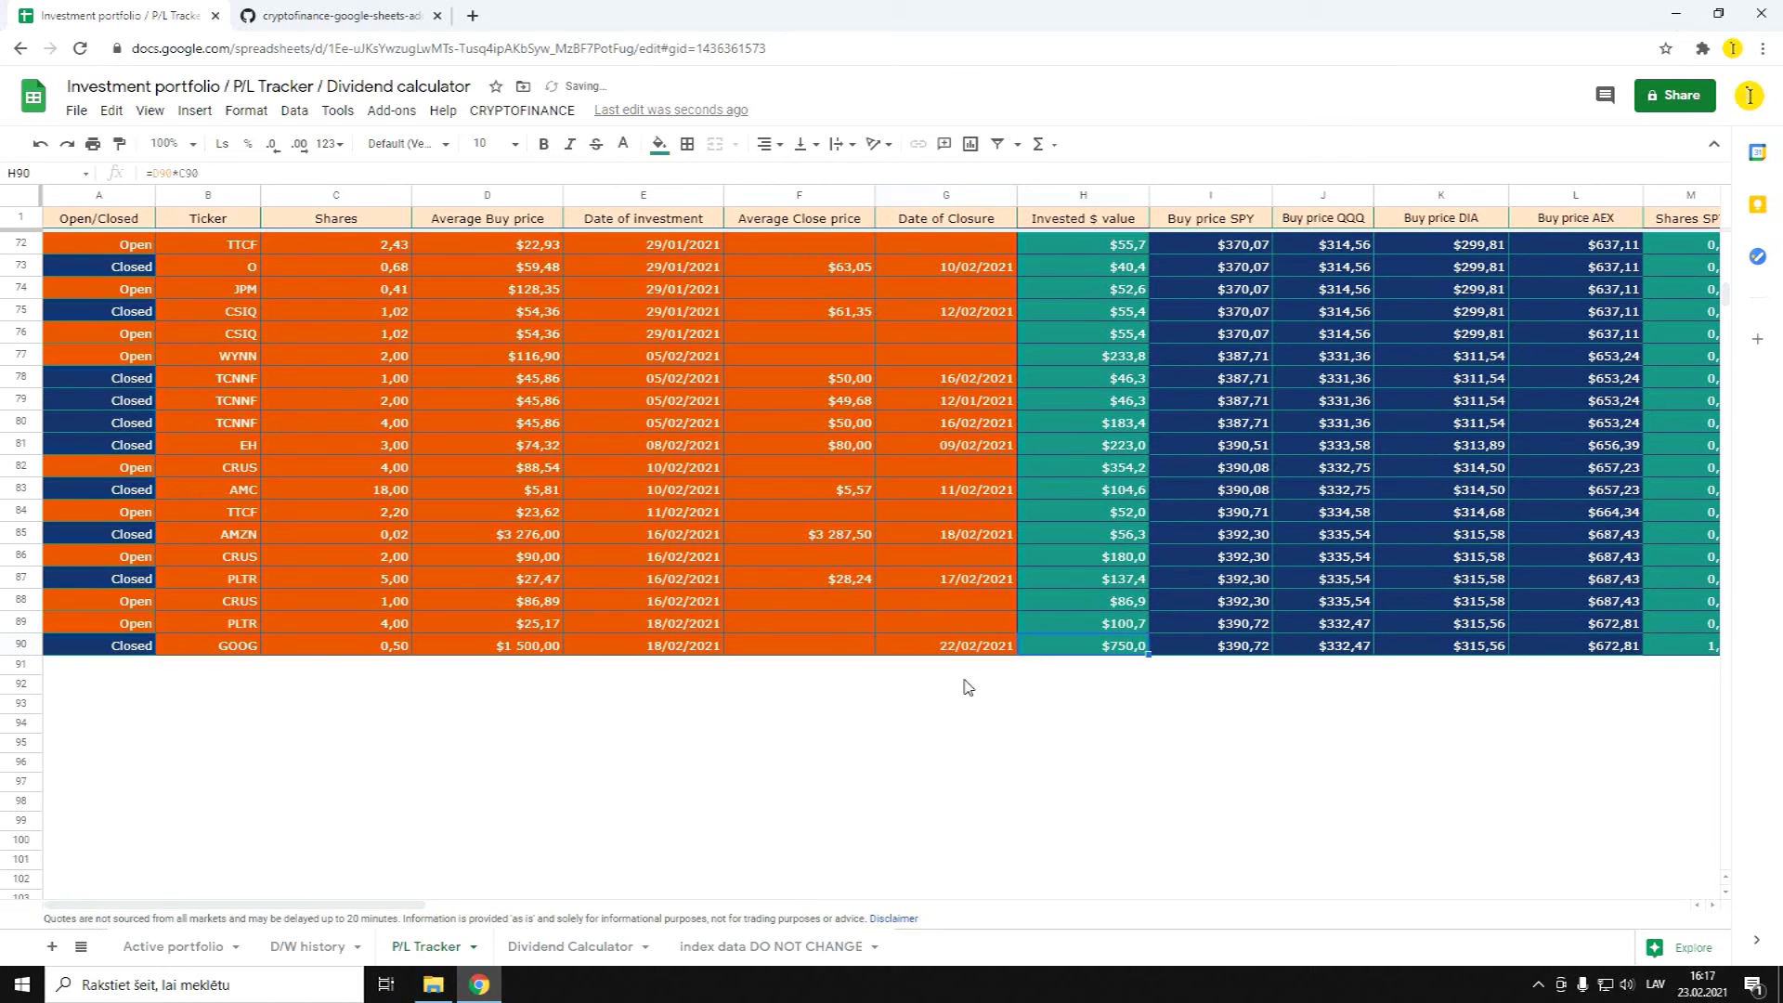
click(150, 949)
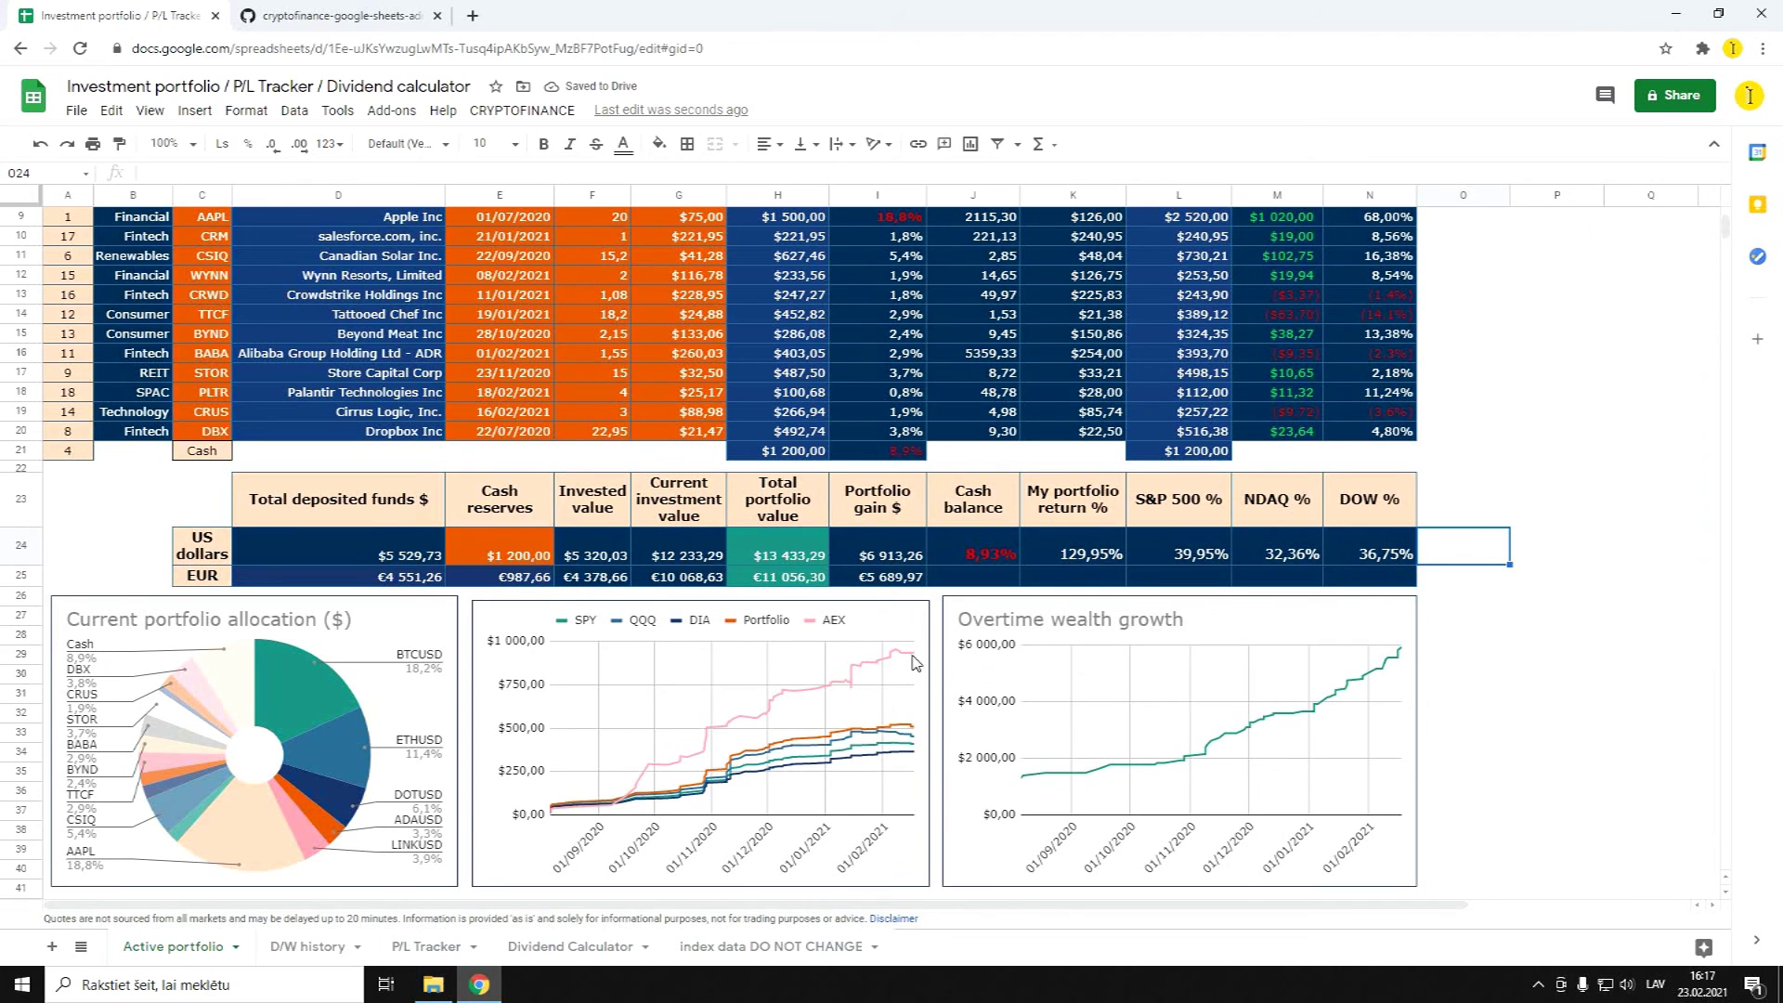
On the Dividend Calculator sheet, set the initial investment to $10 000 and the annual deposit to $1 000
click(563, 947)
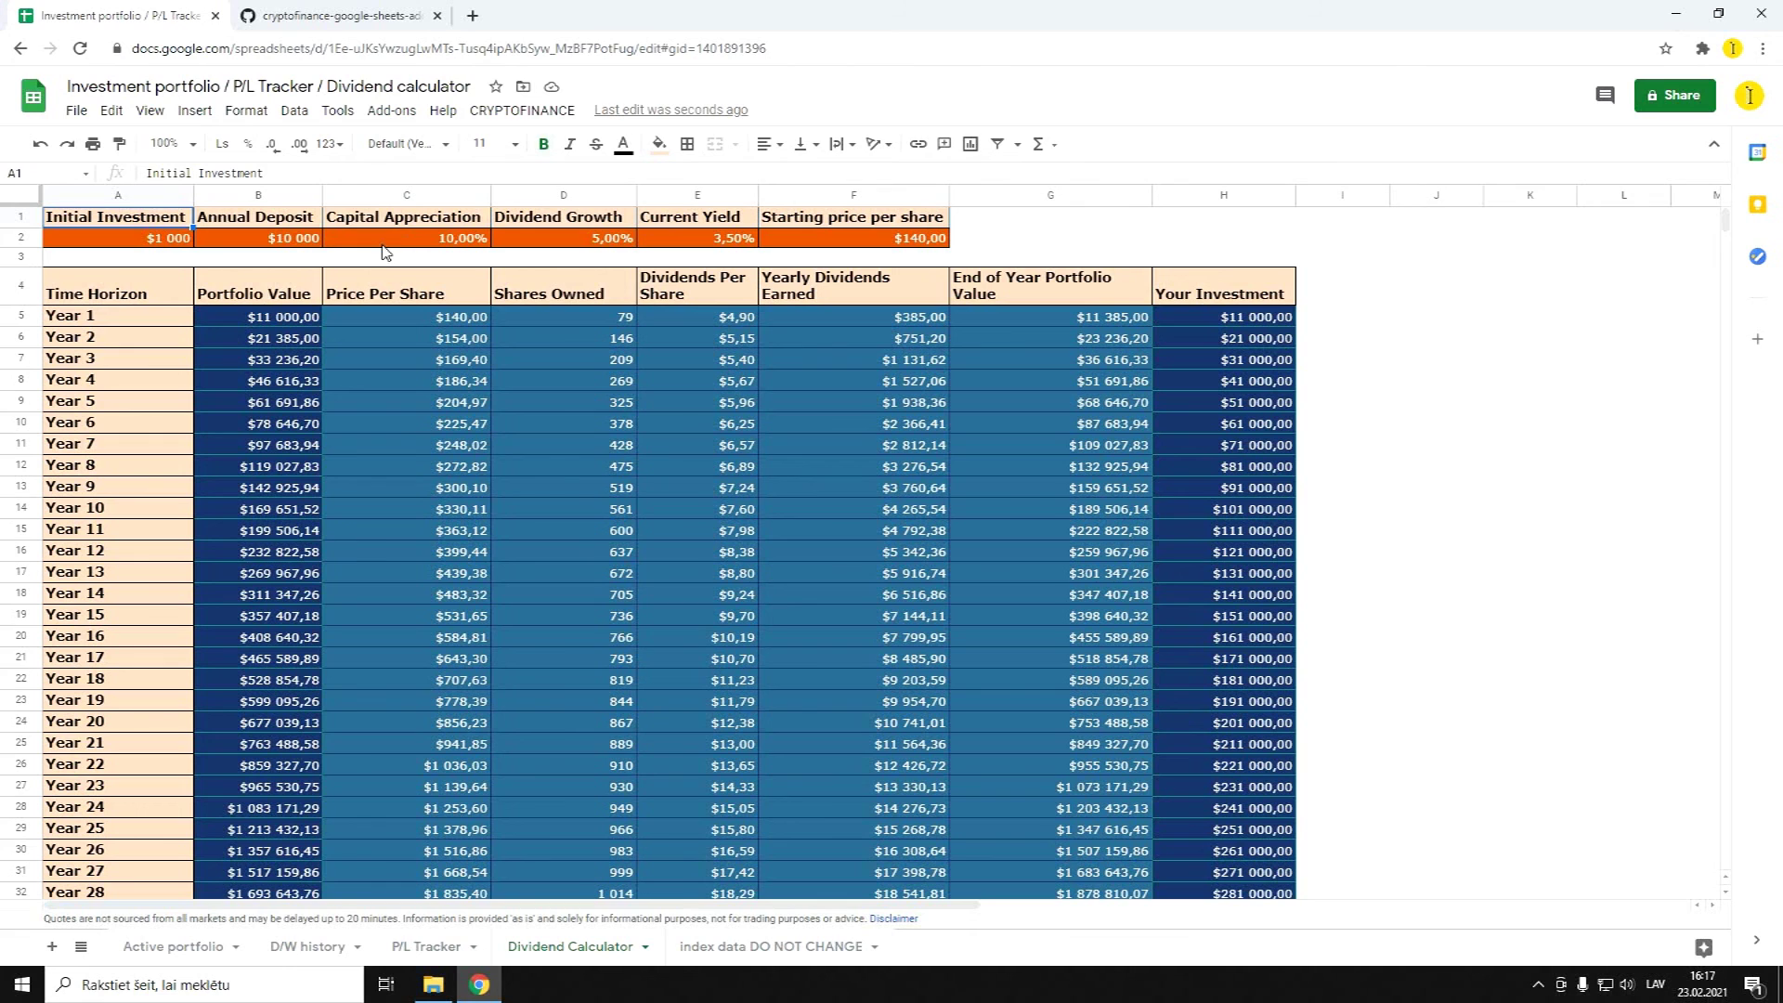
click(119, 239)
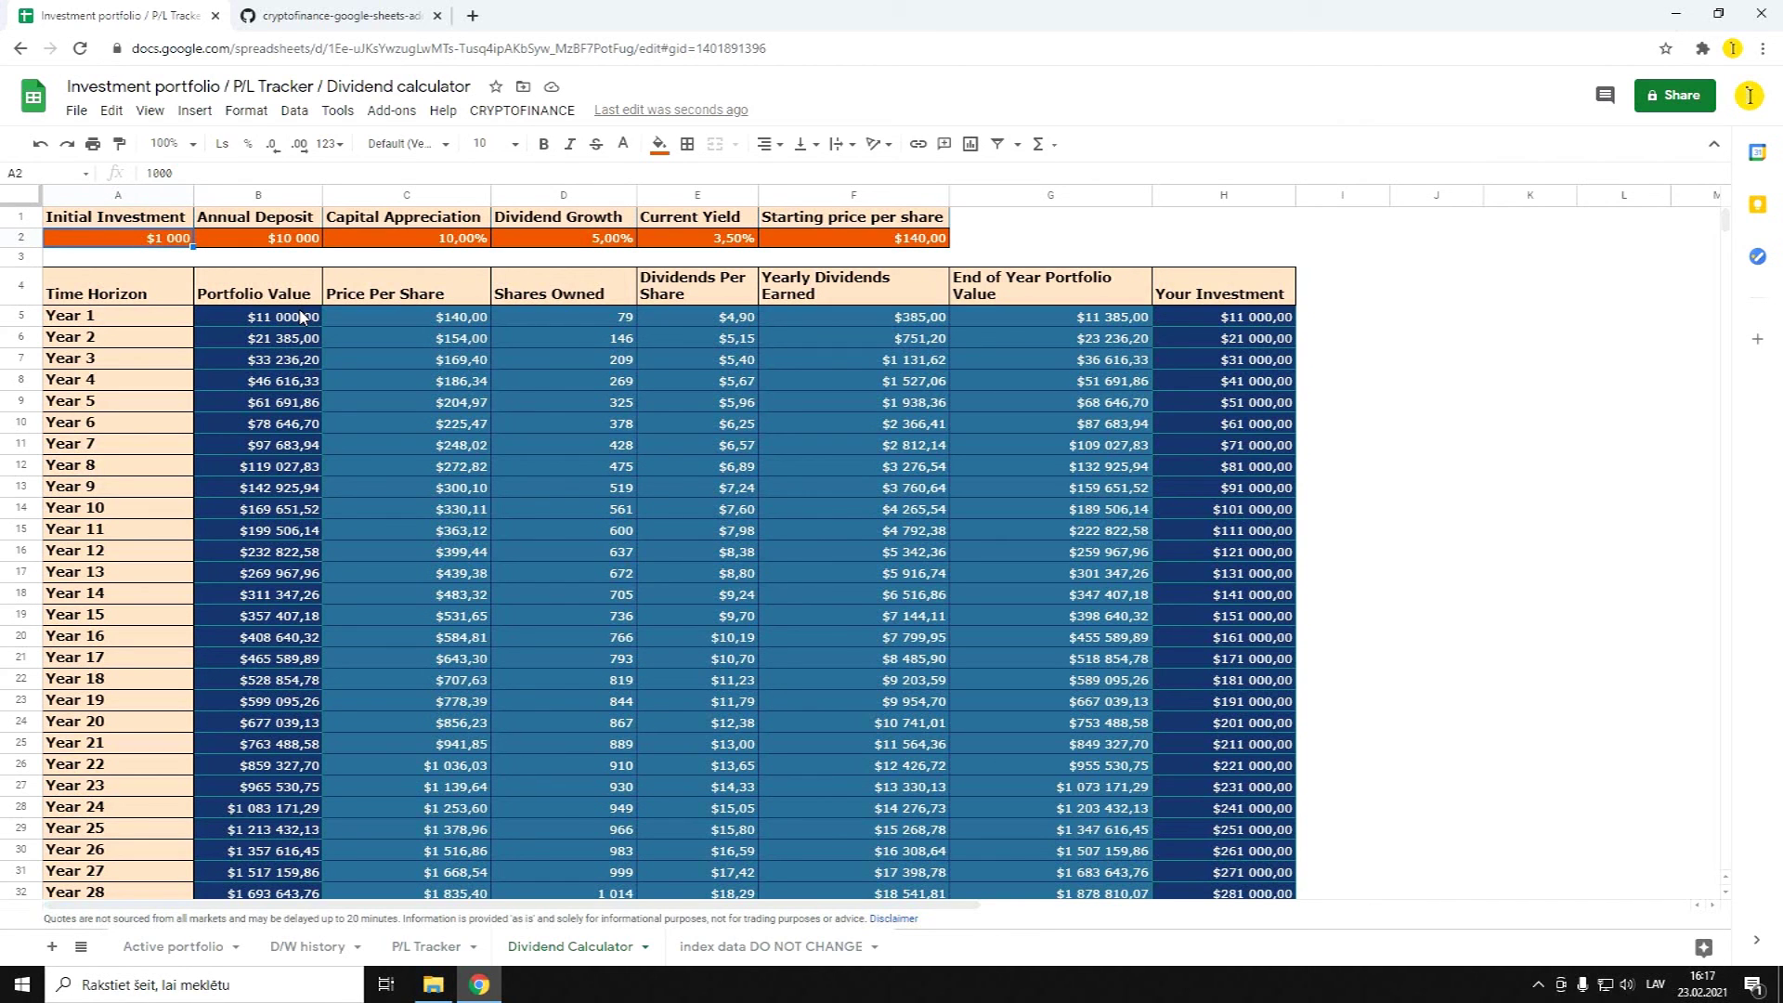
text(10000)
key(Tab)
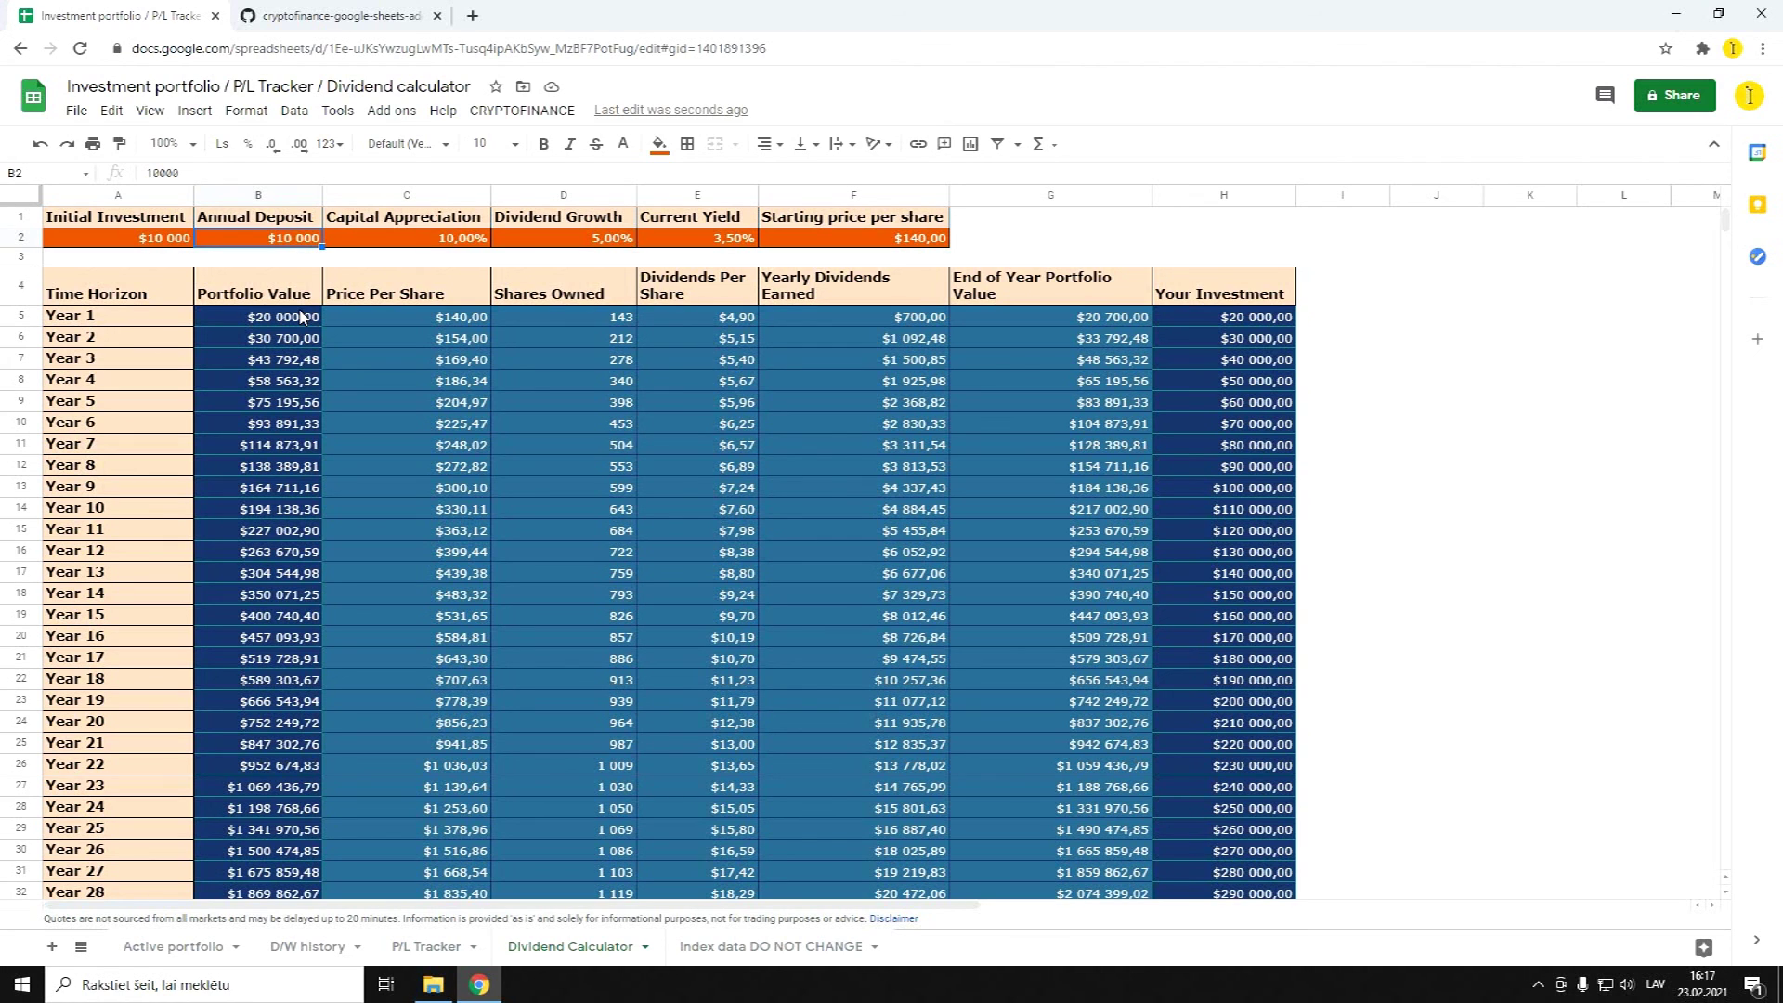
text(100)
key(Tab)
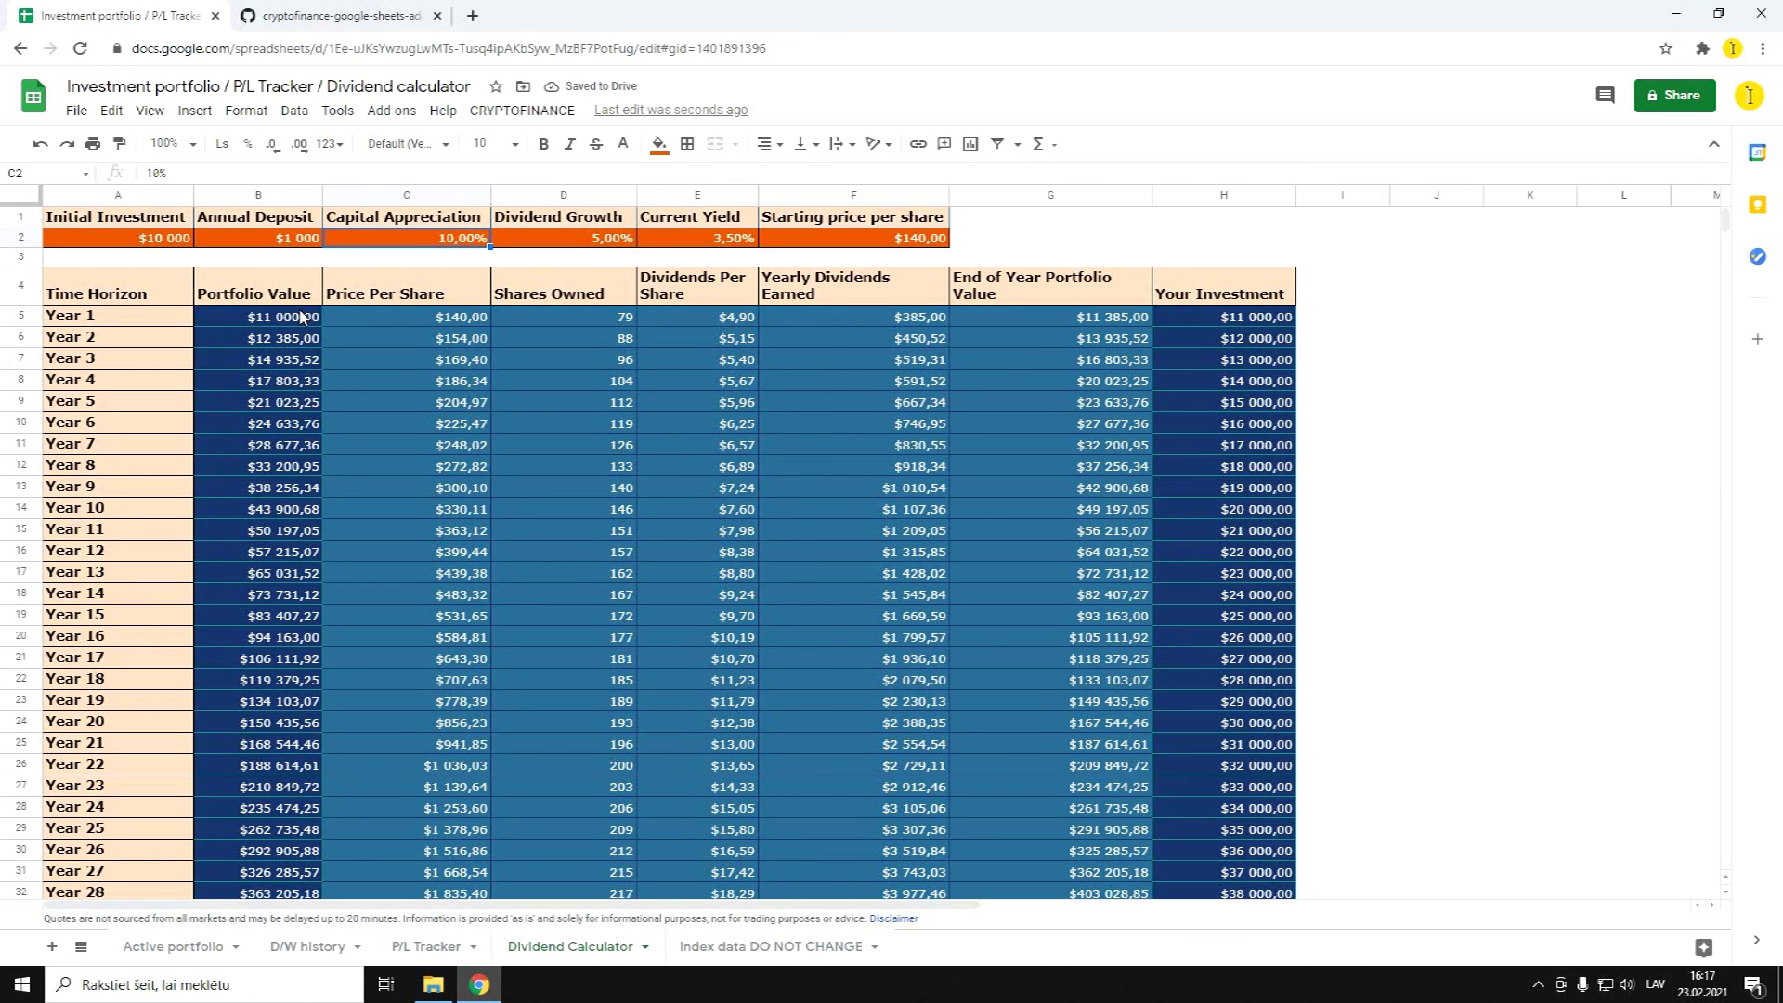
Set capital appreciation to 12%, dividend growth to 8%, current yield to 2% and the starting price per share to $75
text(12)
key(Tab)
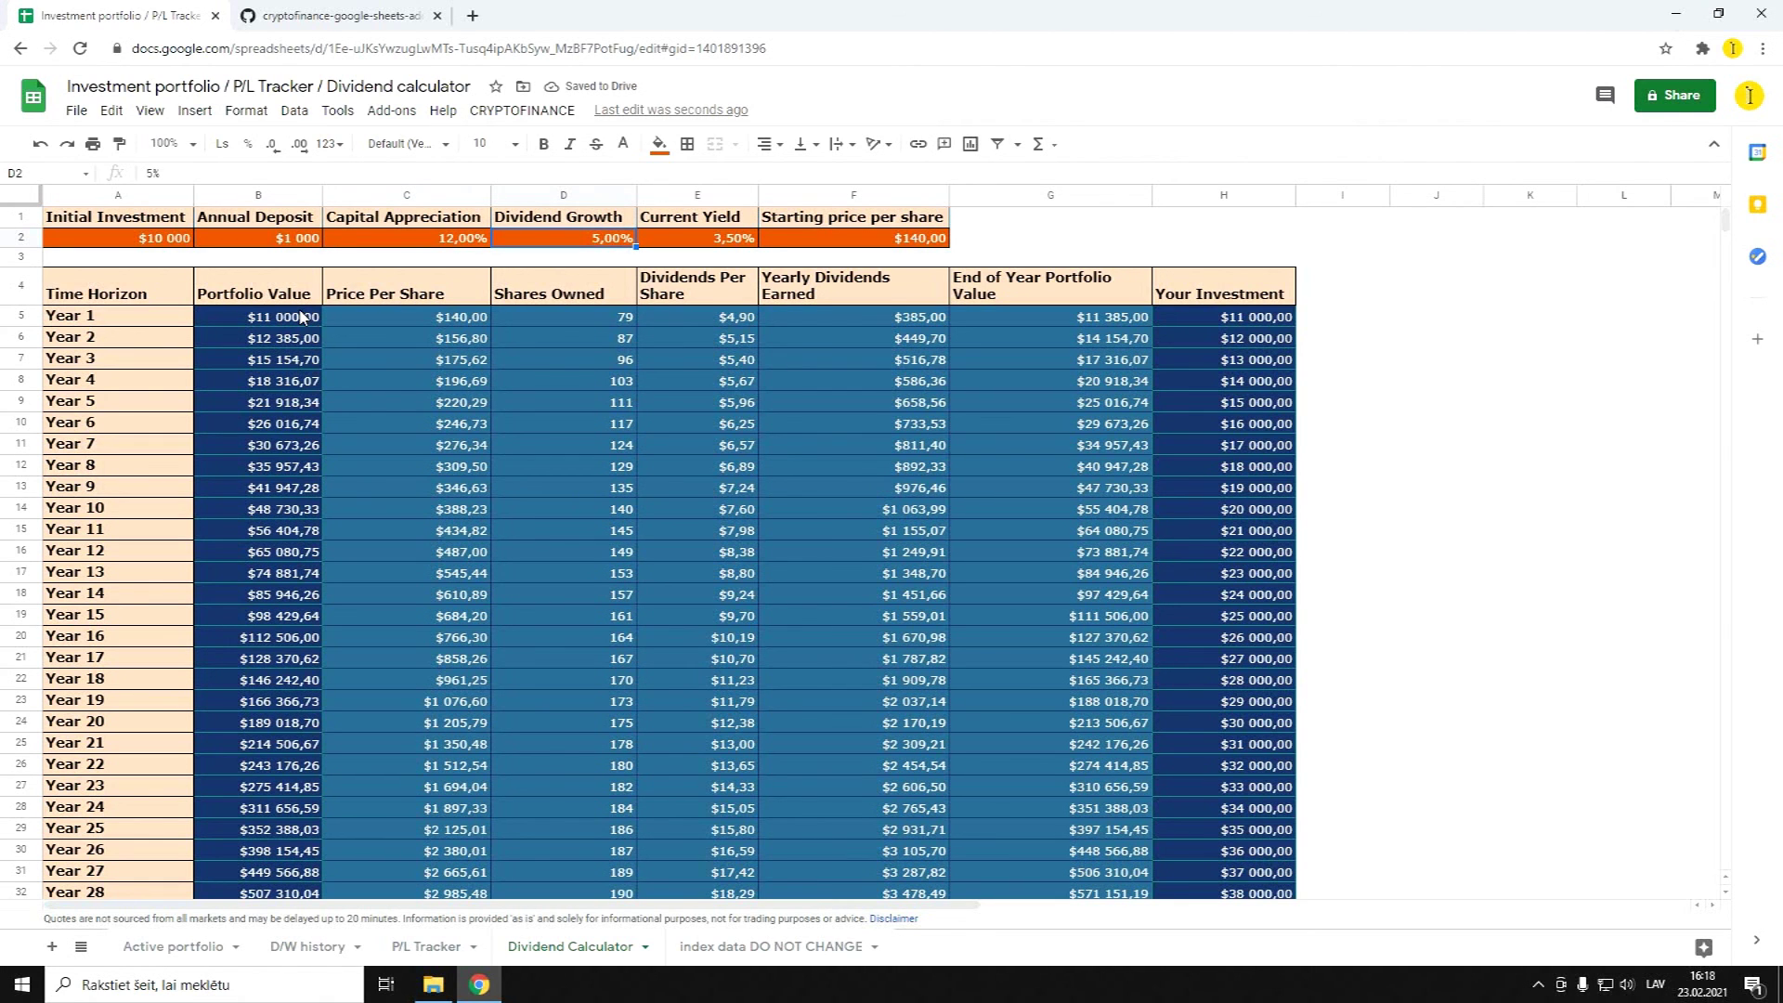
text(8)
key(Tab)
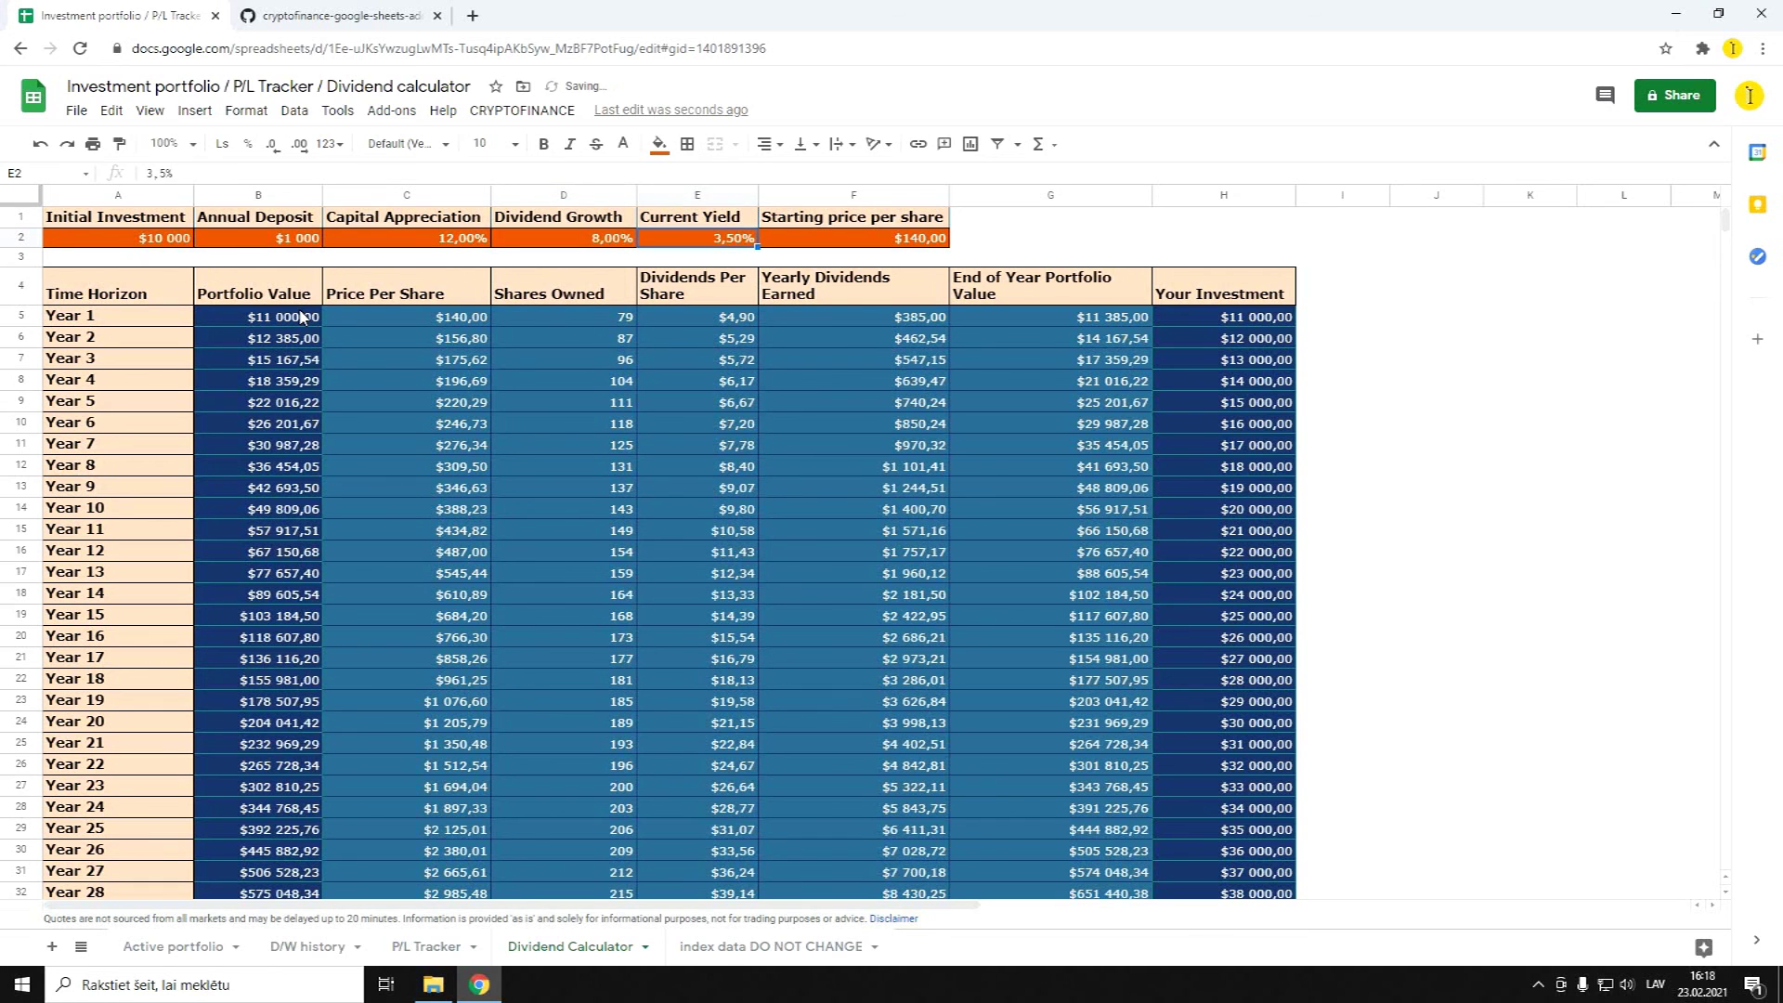
text(2)
key(Tab)
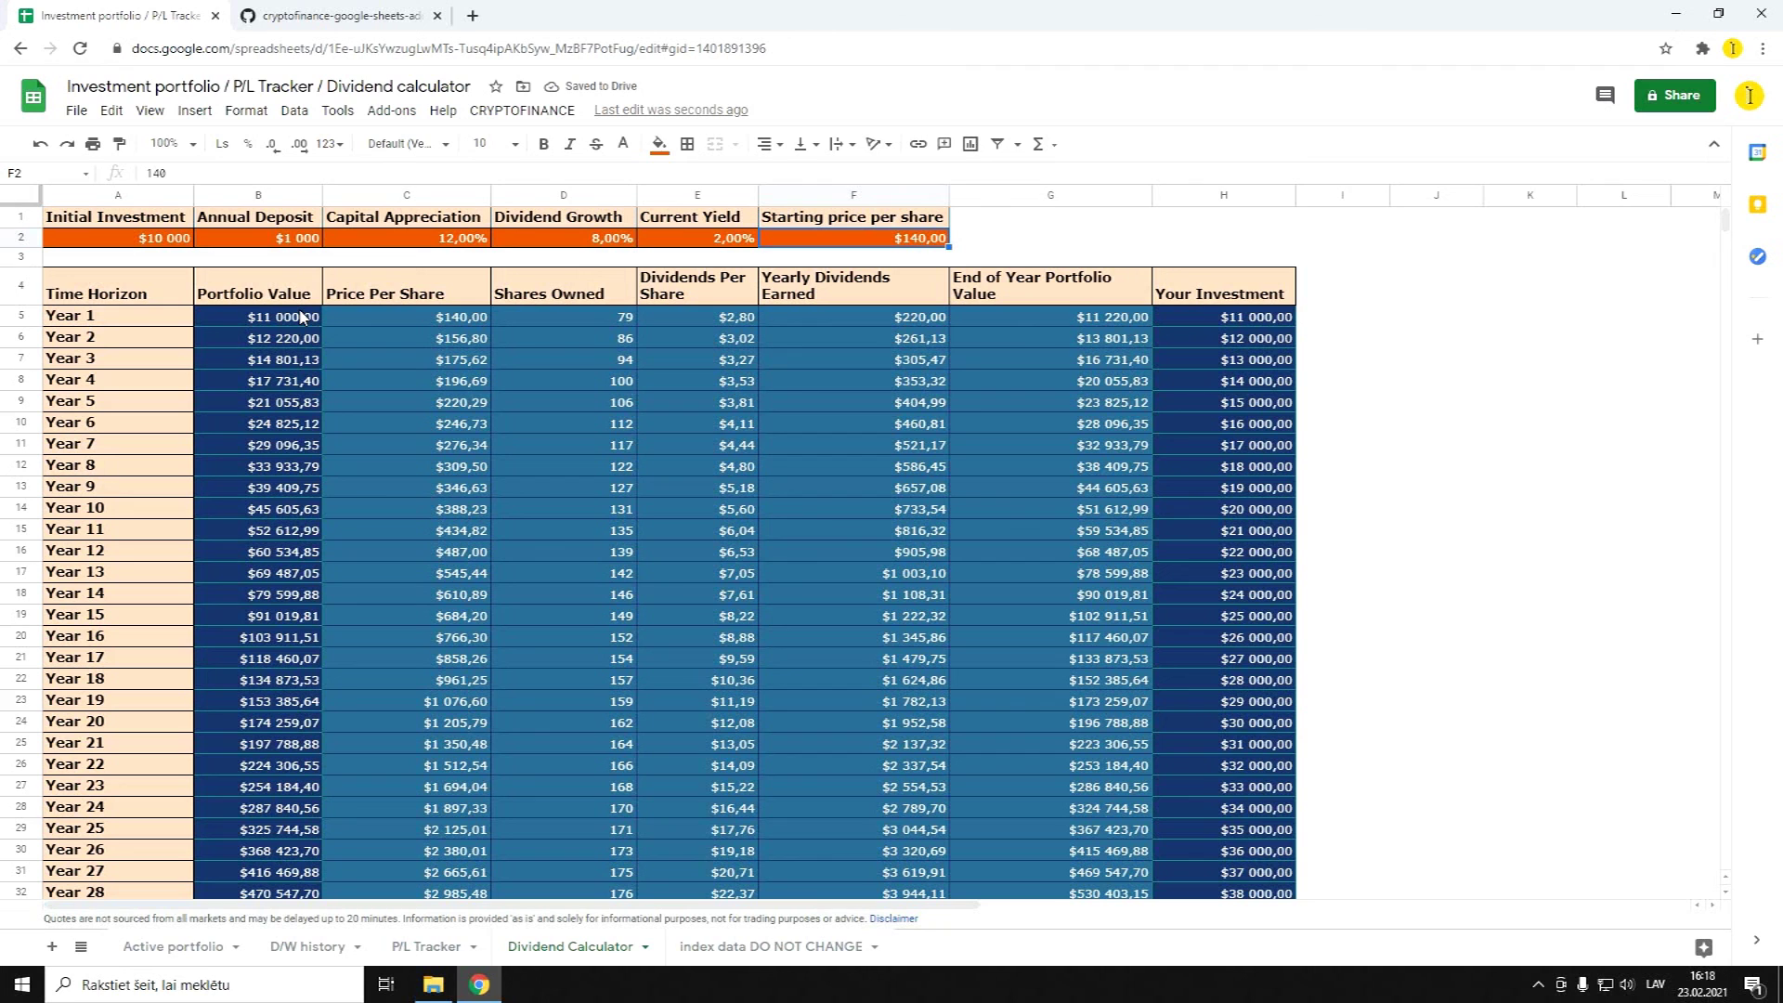
text(75)
key(Tab)
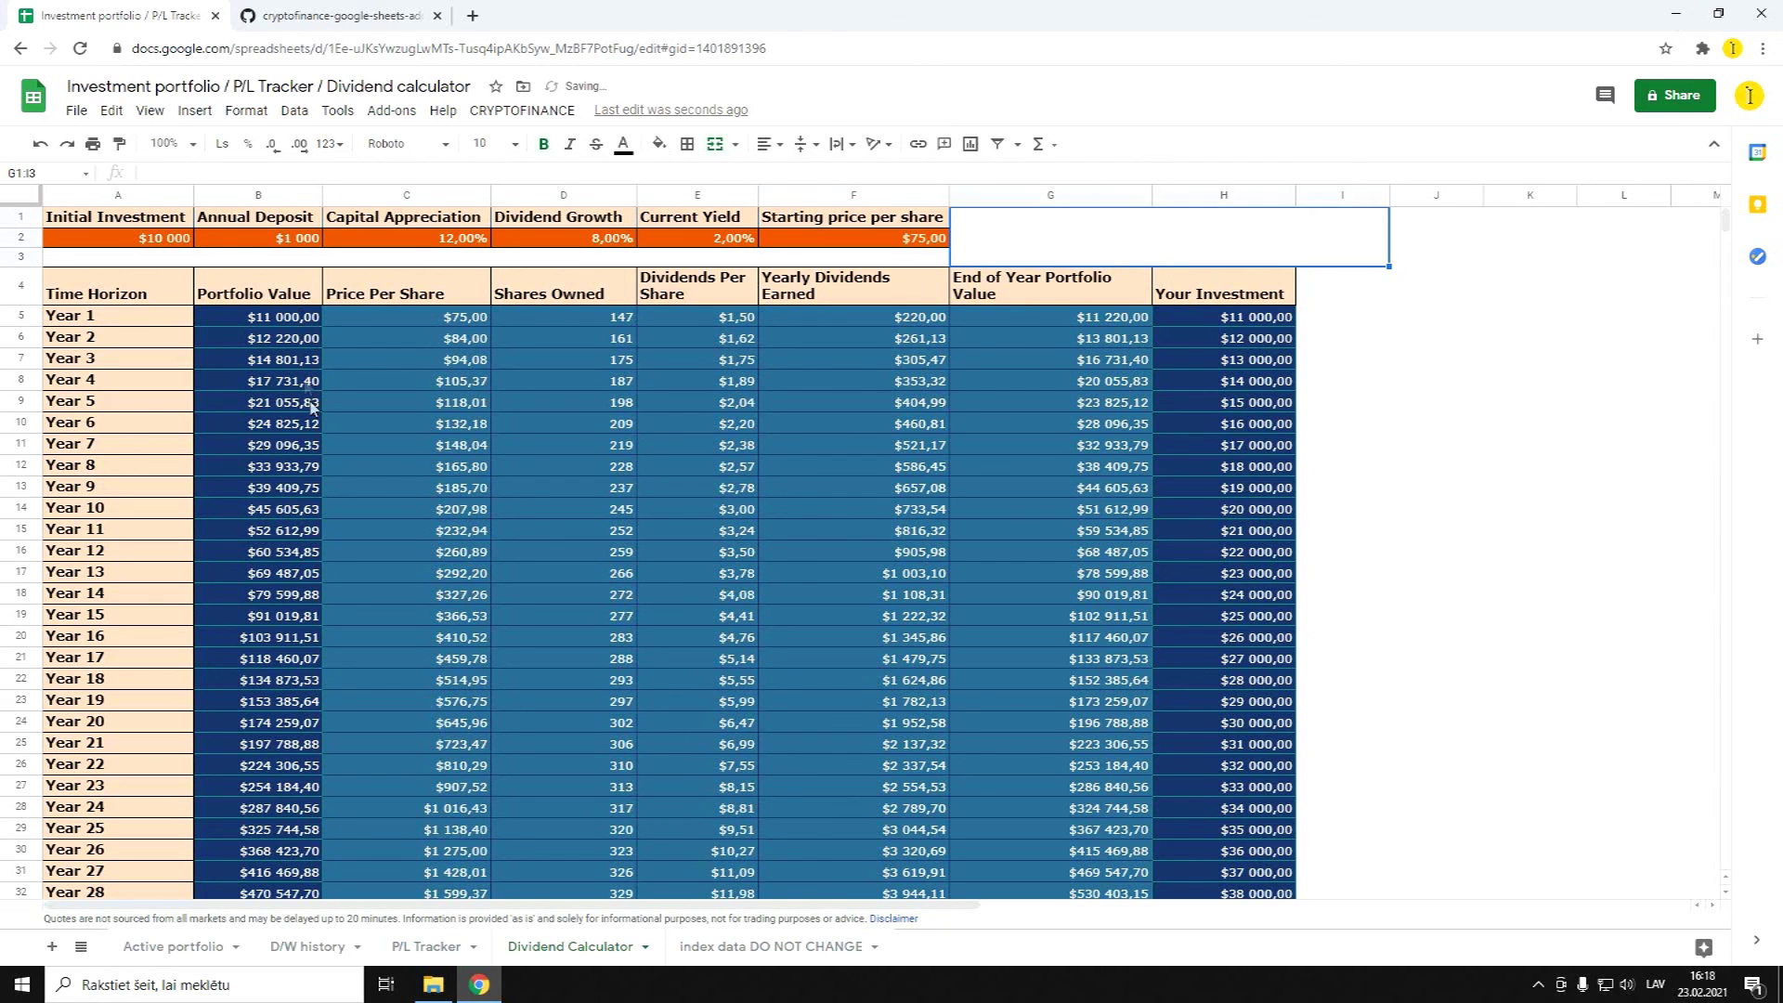
Review the 30-year dividend projection table and the illustrated dividend growth chart below it
scroll(753, 618, down, 1)
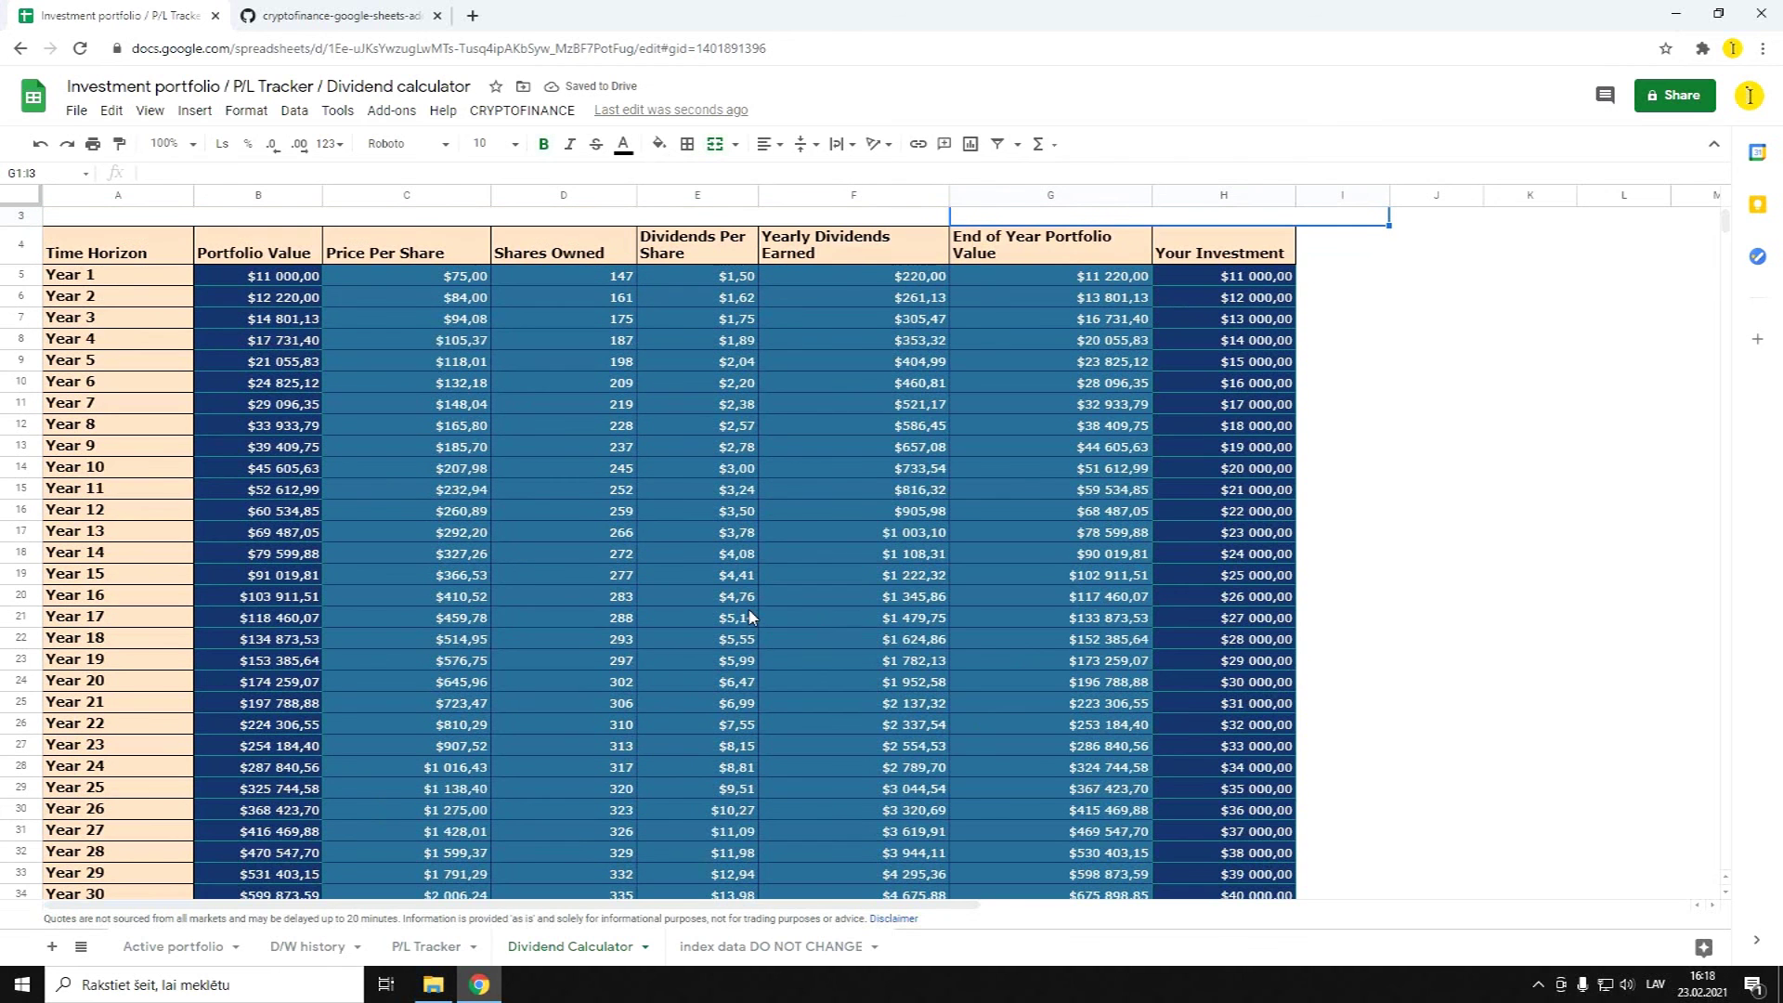
scroll(535, 649, down, 6)
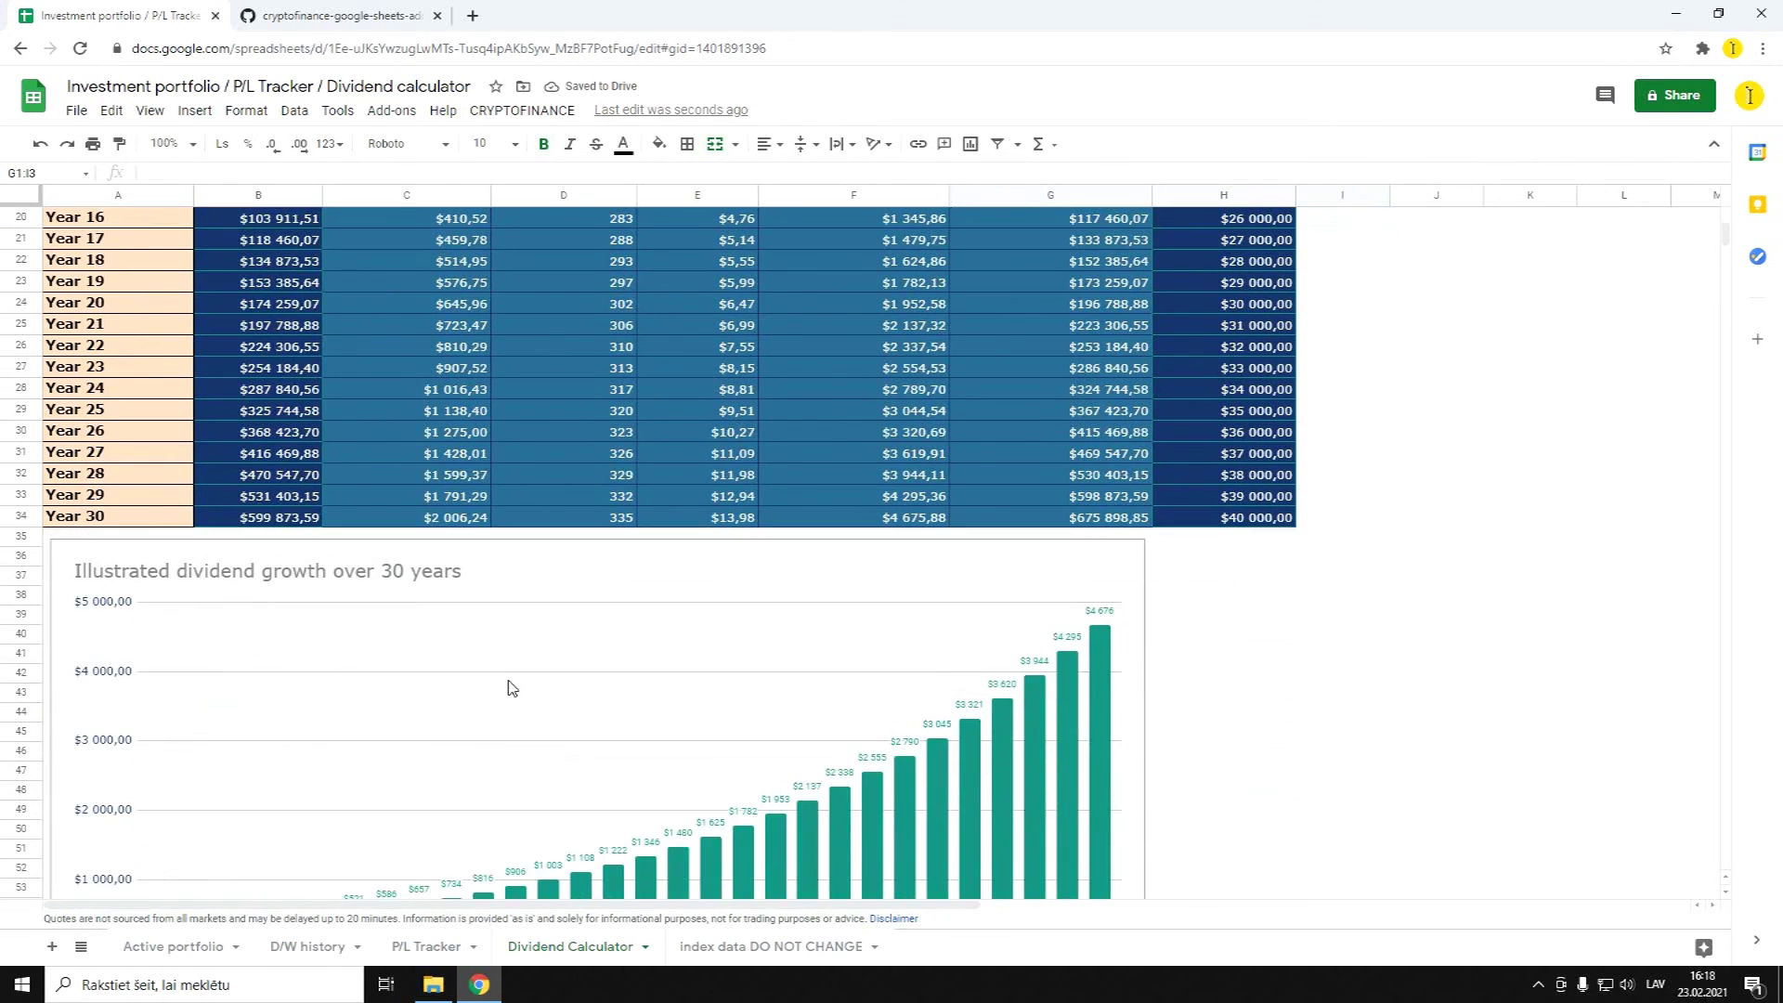
scroll(509, 687, down, 2)
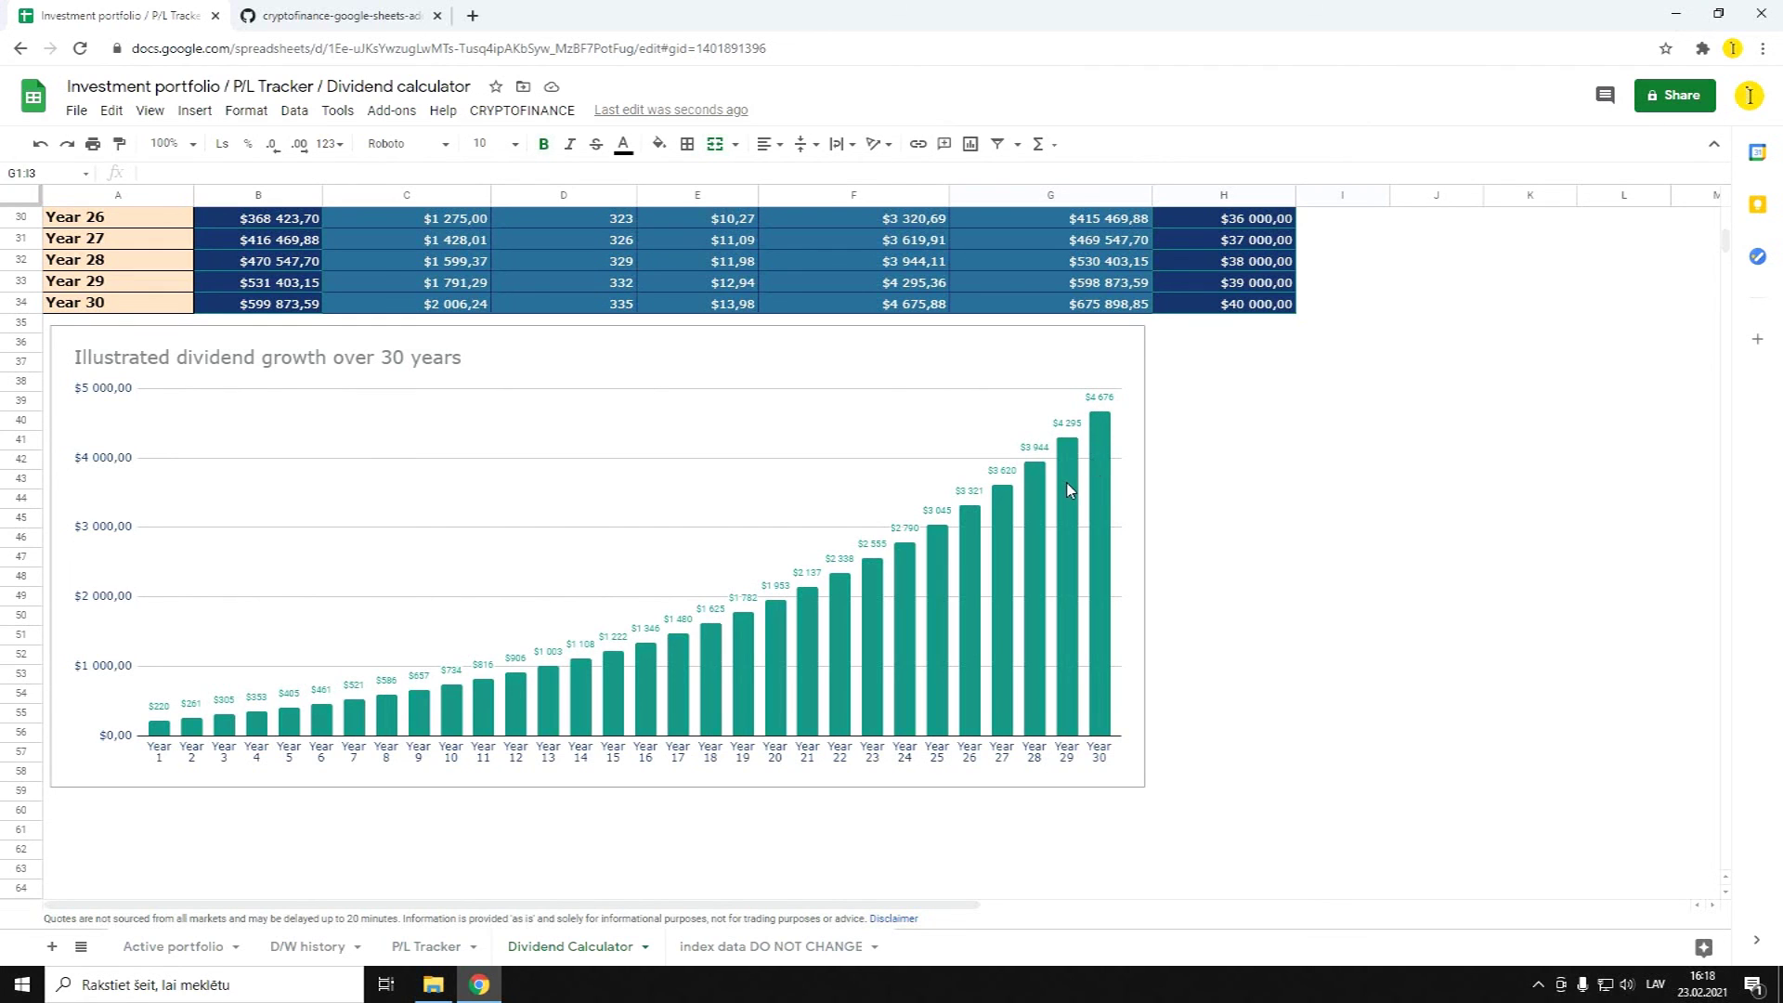
Select the full CRYPTOFINANCE price formula of the BTCUSD cell C12 on the index data DO NOT CHANGE sheet
click(713, 947)
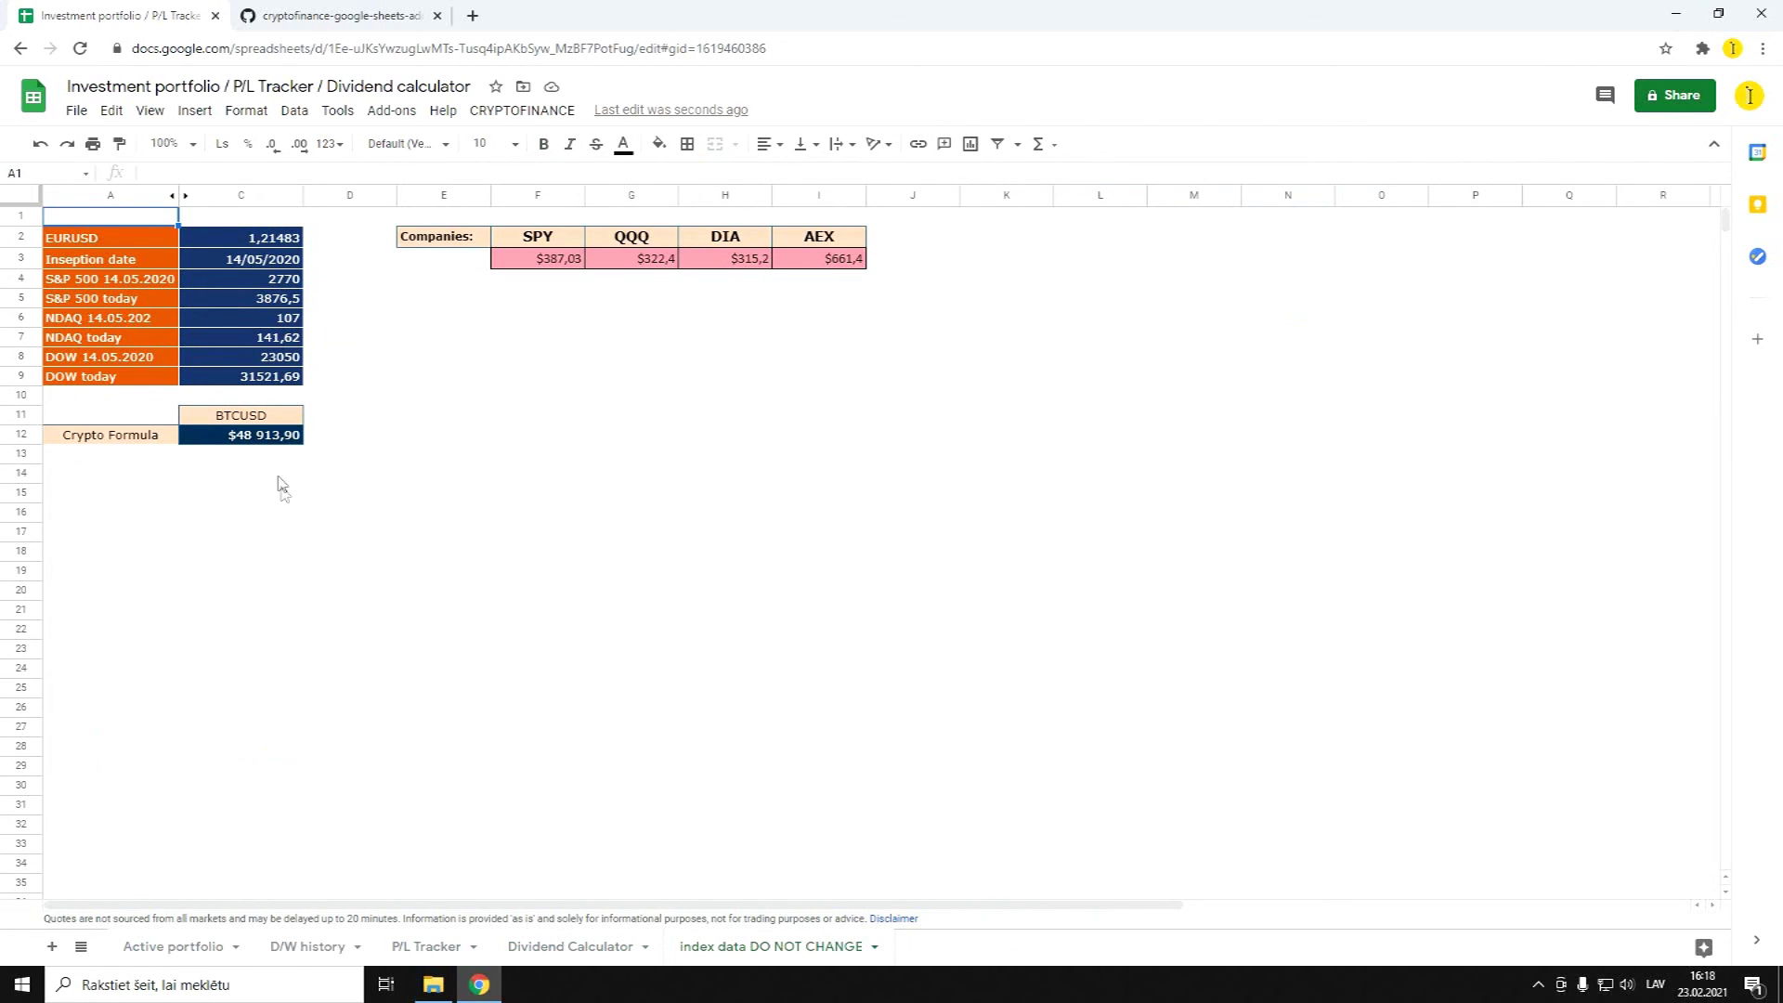
click(258, 442)
drag(327, 173, 146, 173)
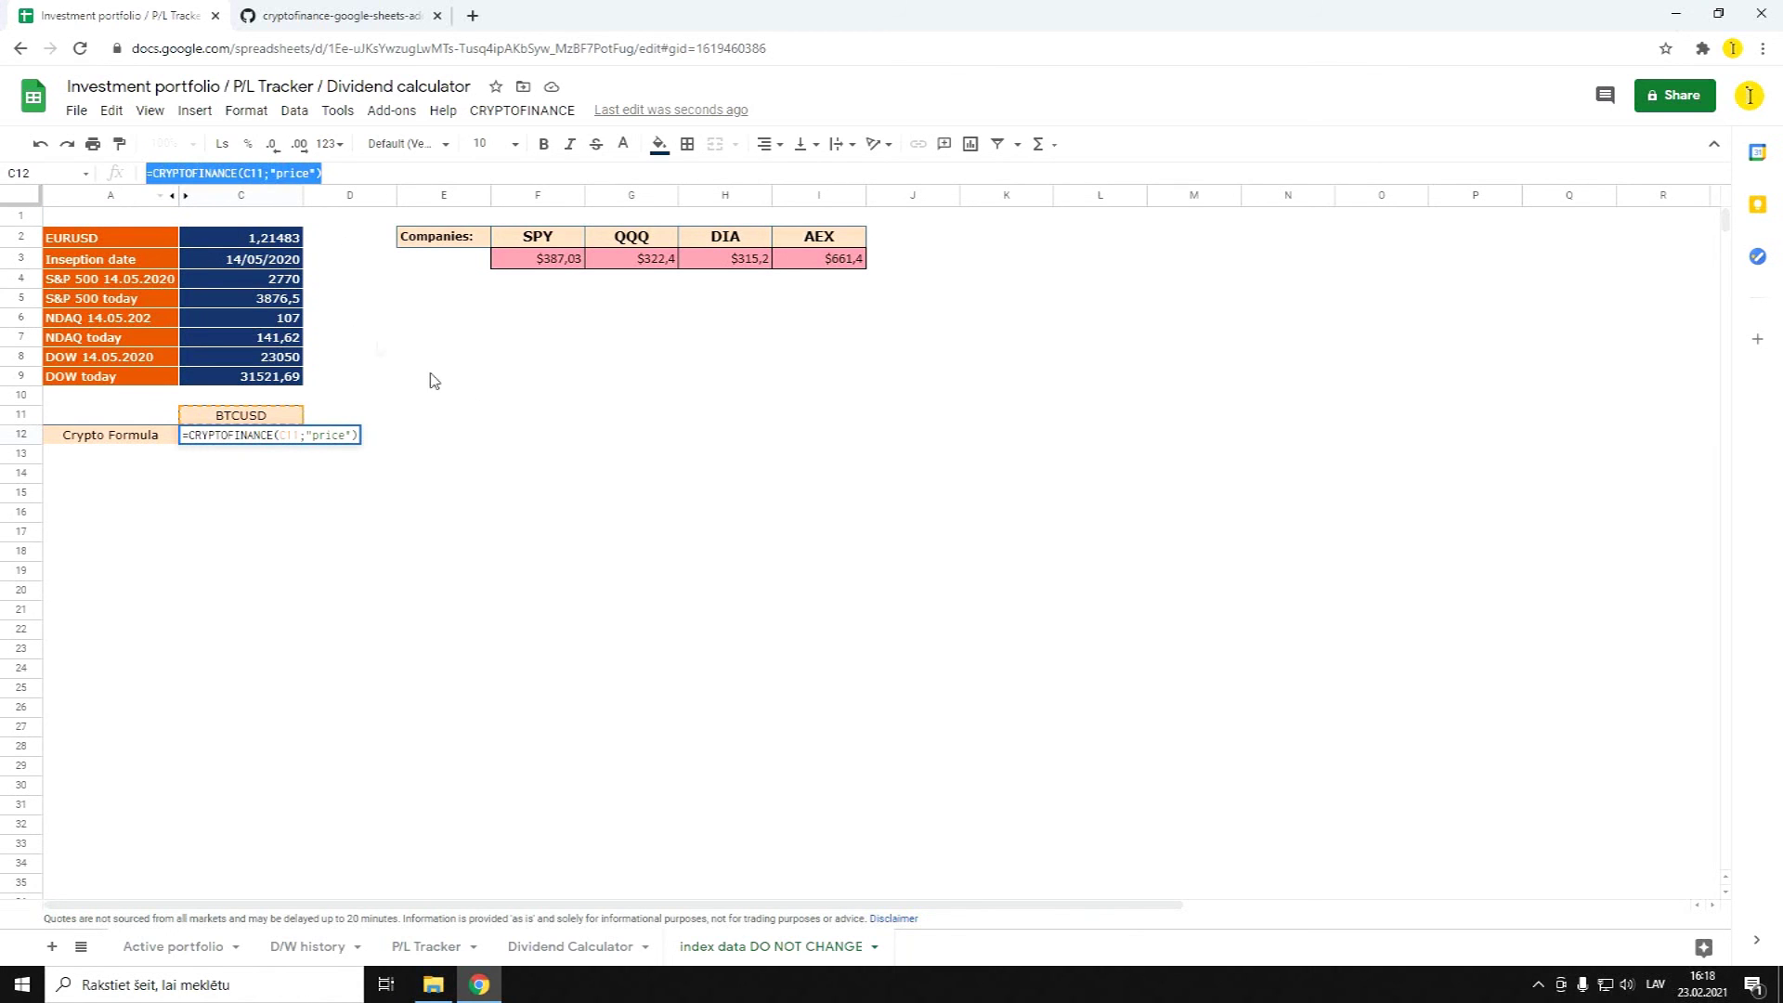